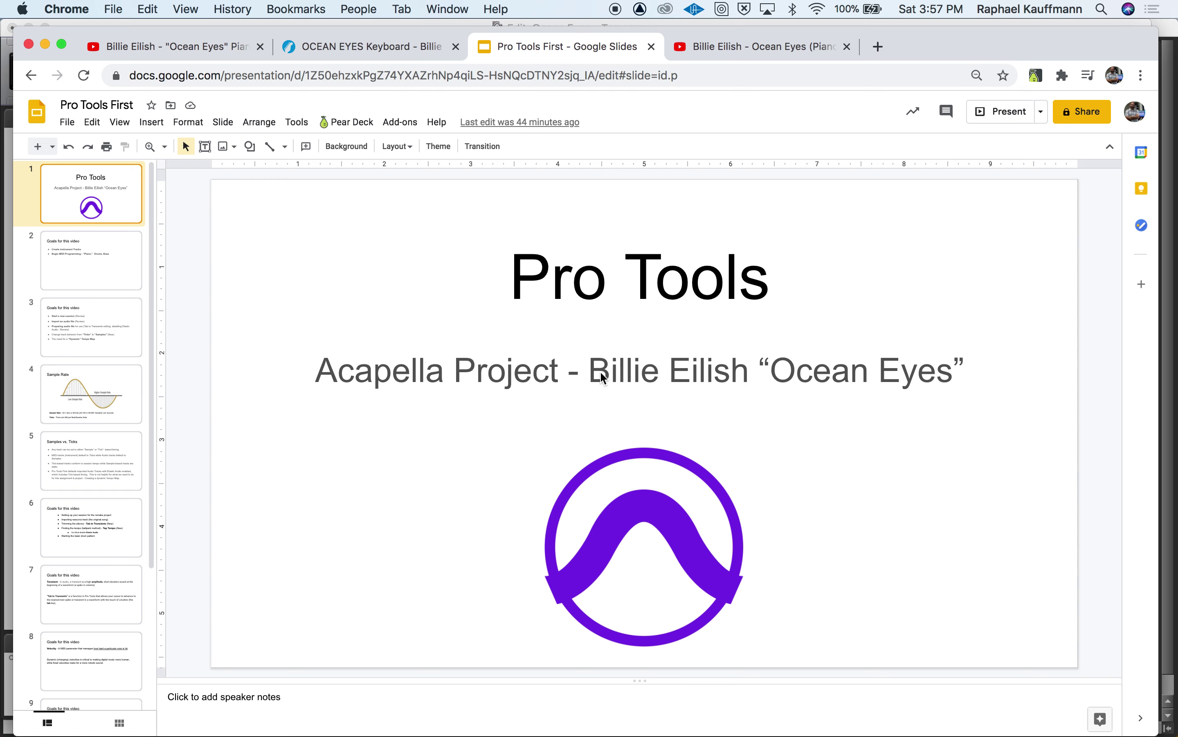
Show the 'Goals for this video' slide, then switch to the Ocean Eyes session in Pro Tools.
{"action": "left_click", "coordinate": [131, 280]}
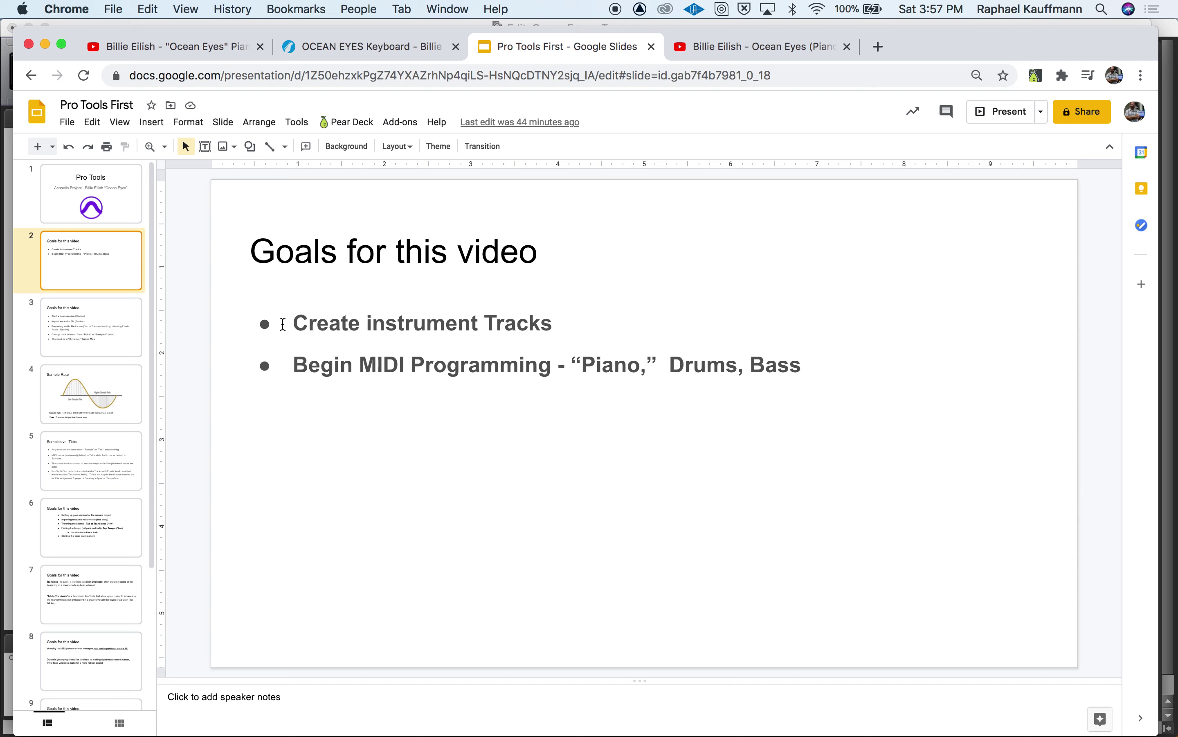
{"action": "key", "text": "super+Tab"}
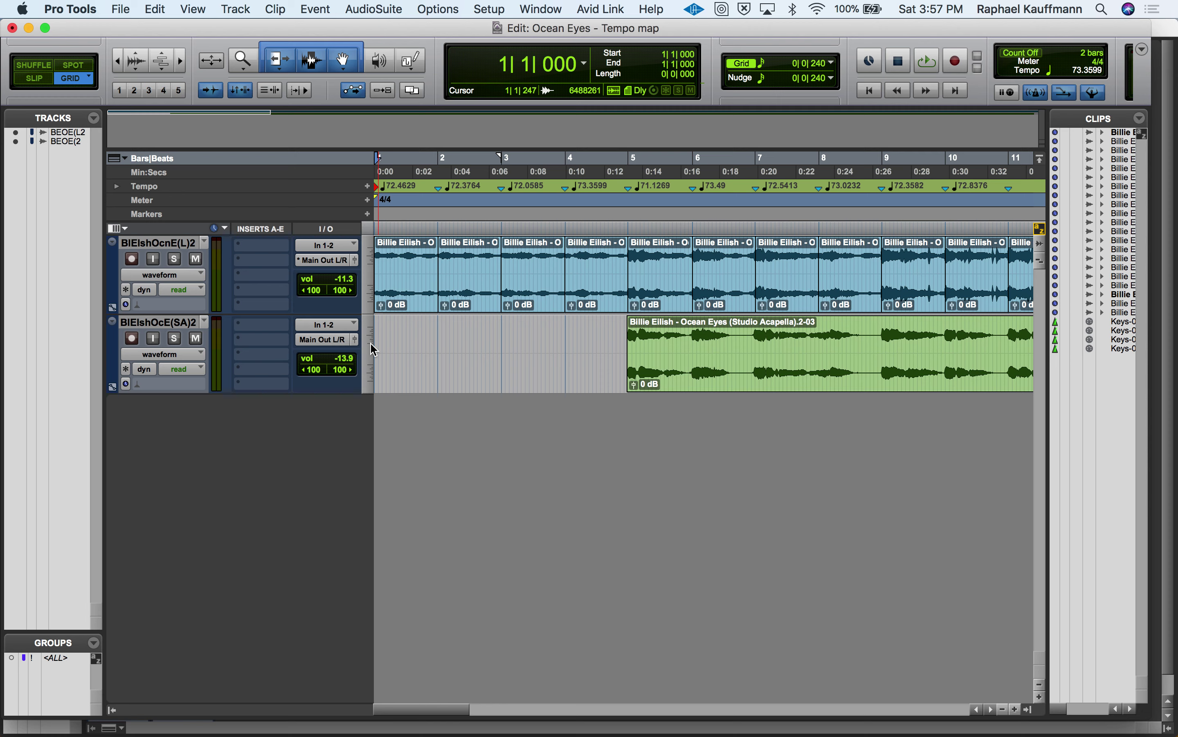
Change the edit mode from Grid to Slip and select the second acapella track BlElshOcE(SA)2.
{"action": "left_click", "coordinate": [33, 79]}
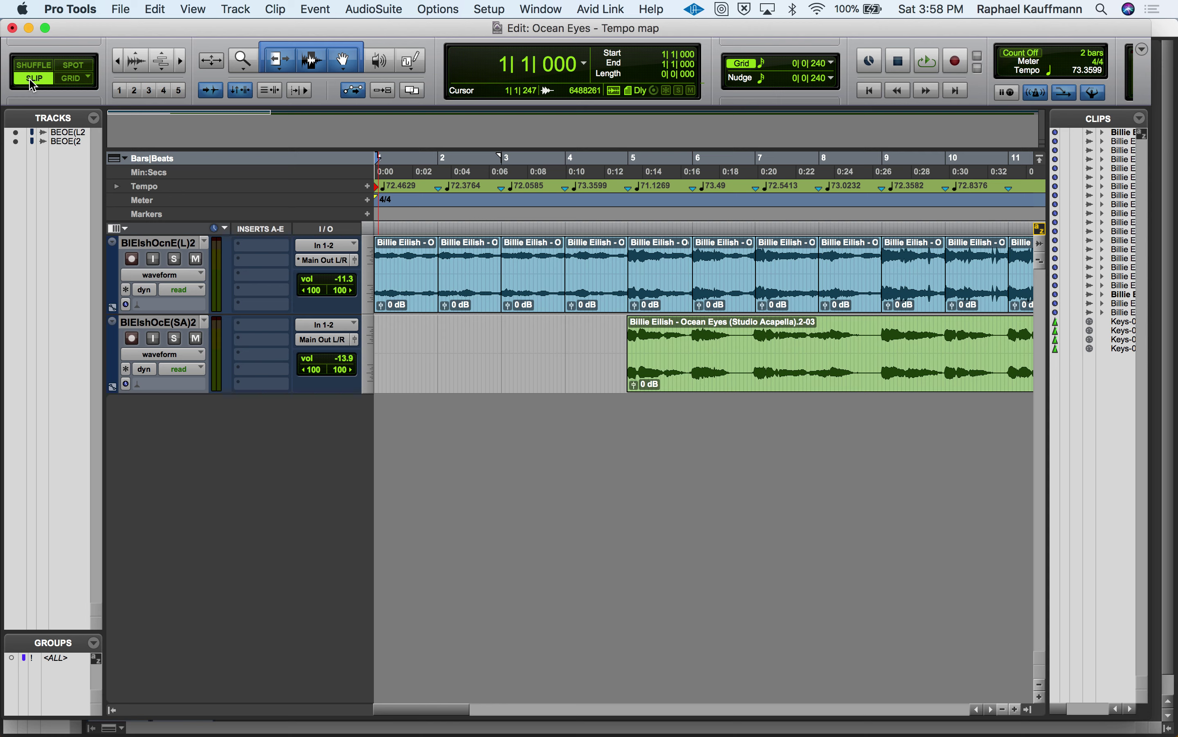
{"action": "left_click", "coordinate": [178, 323]}
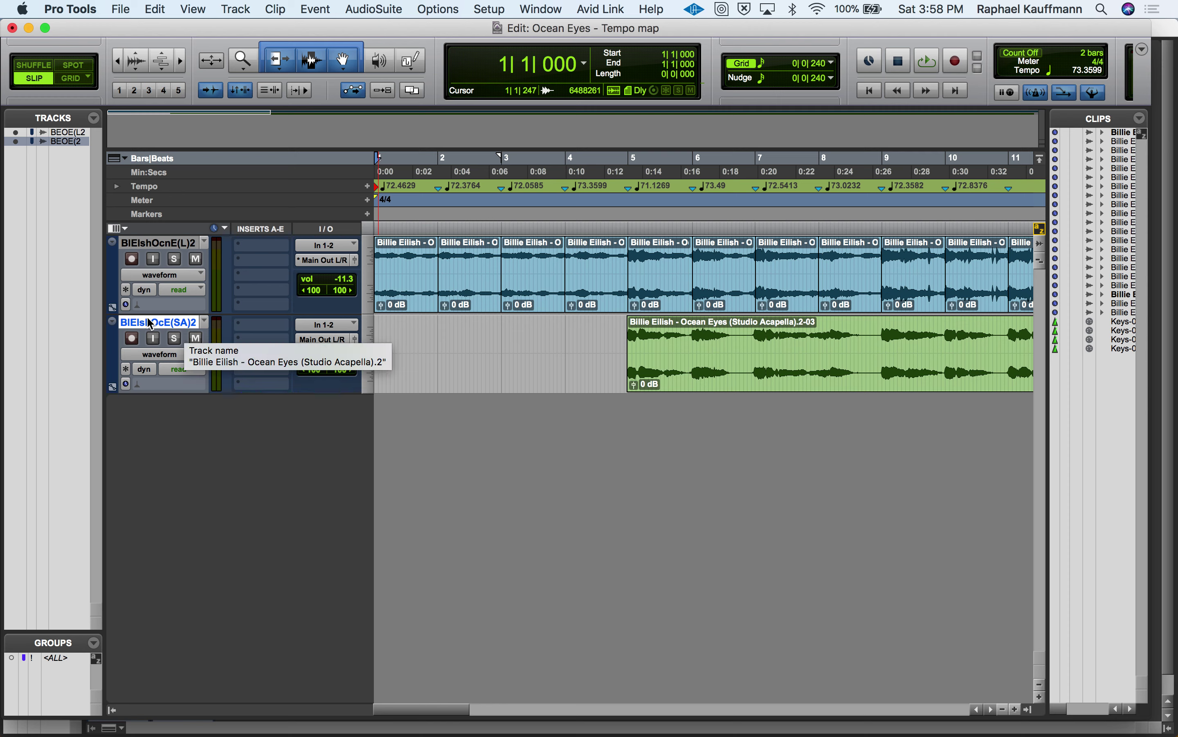
In the New Tracks dialog, set up a stereo instrument track named 'Keys'.
{"action": "left_click", "coordinate": [236, 8]}
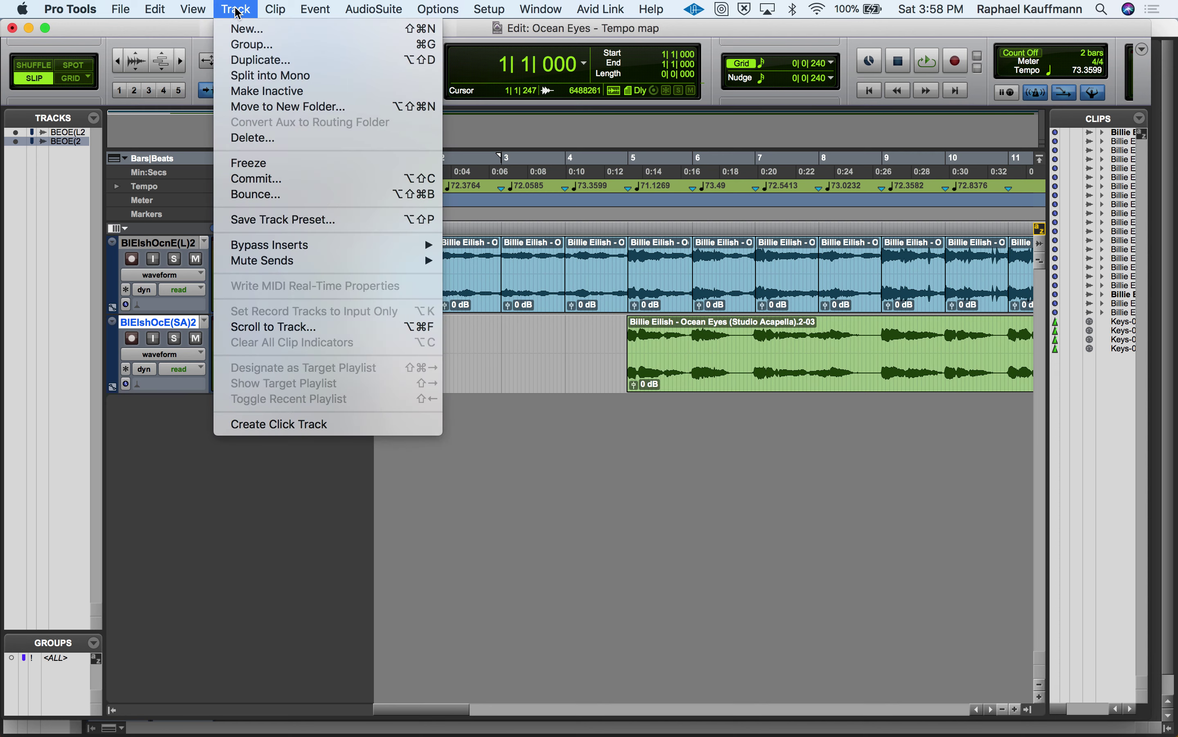
{"action": "left_click", "coordinate": [233, 26]}
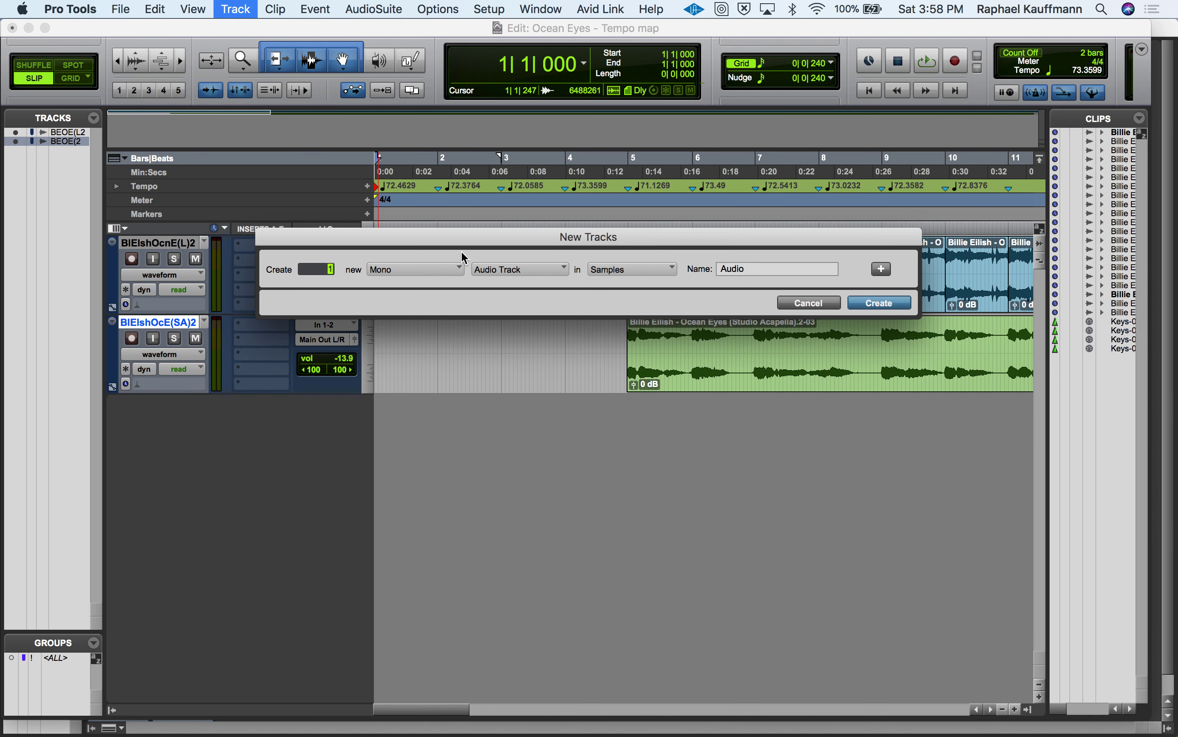
{"action": "left_click", "coordinate": [428, 268]}
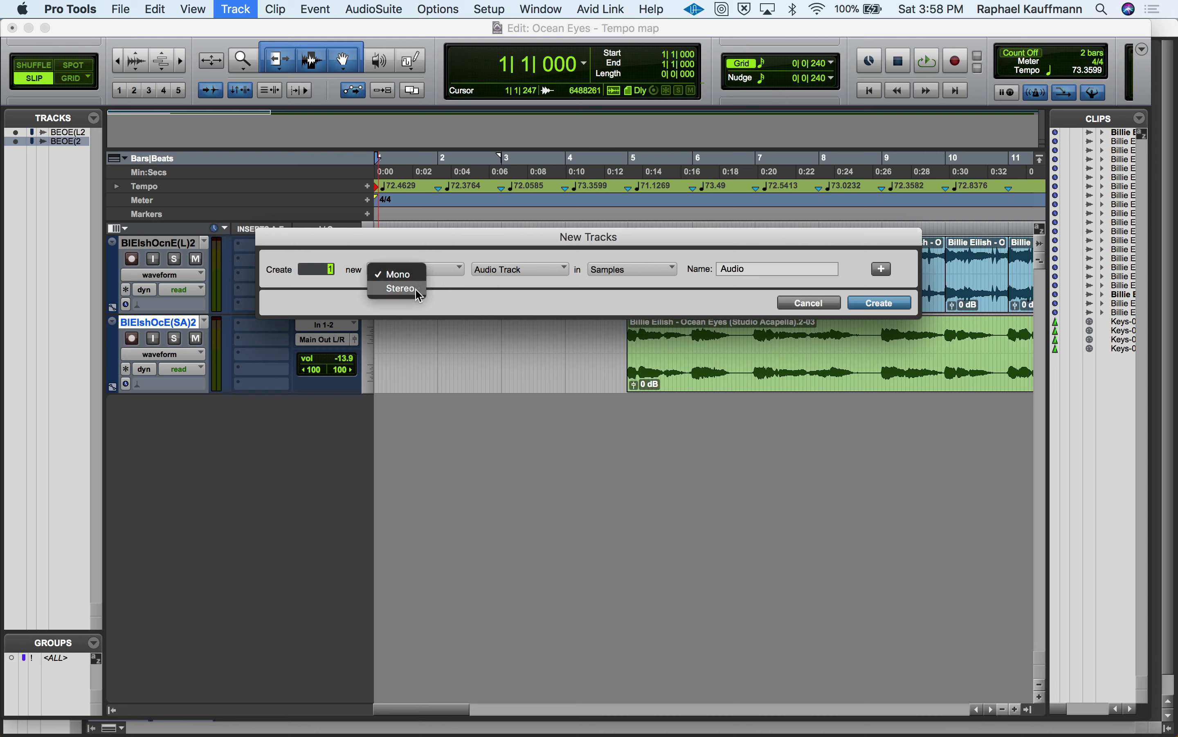
{"action": "left_click", "coordinate": [403, 290]}
{"action": "left_click", "coordinate": [548, 273]}
{"action": "left_click", "coordinate": [527, 340]}
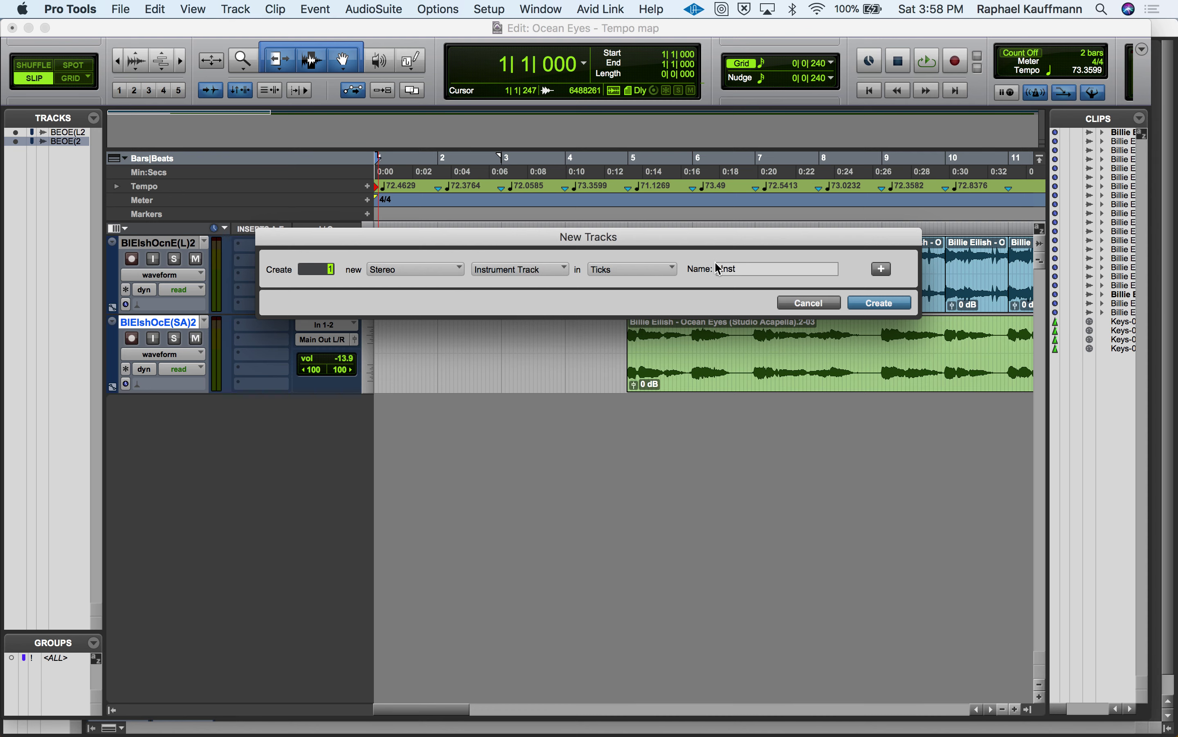
{"action": "double_click", "coordinate": [736, 269]}
{"action": "type", "text": "Keys"}
Add a second row for a mono instrument track named 'Drums'.
{"action": "left_click", "coordinate": [881, 269]}
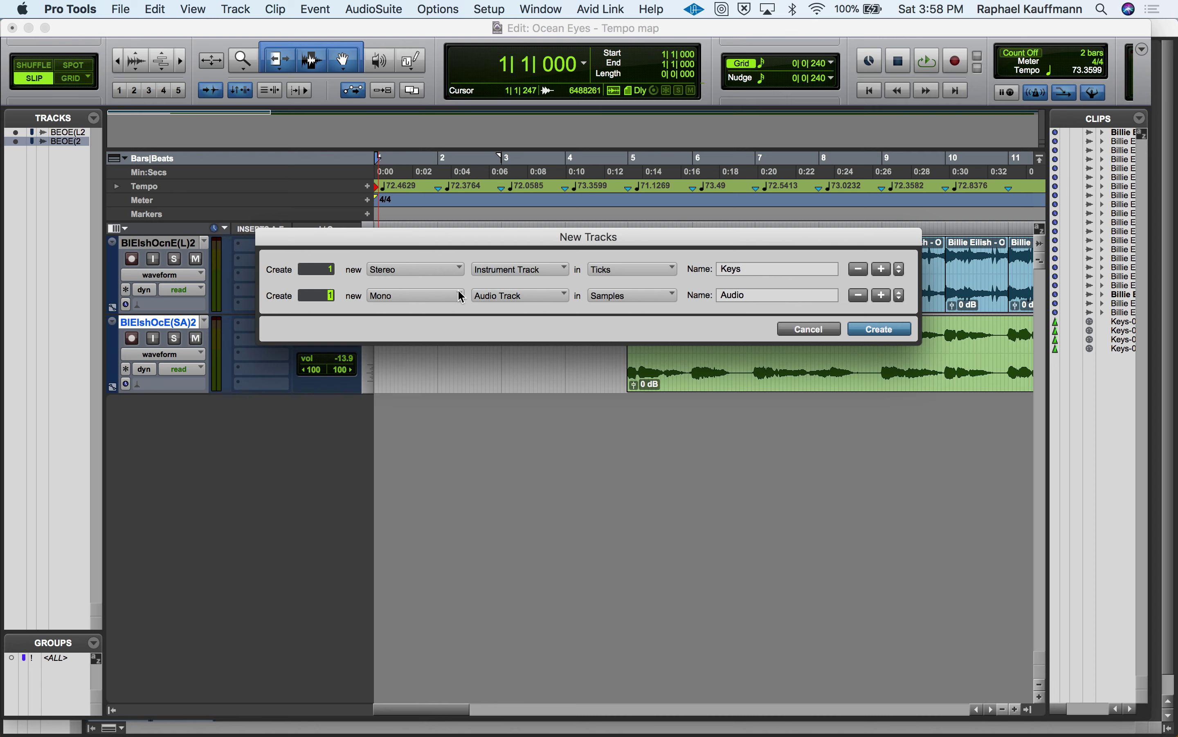
{"action": "left_click", "coordinate": [505, 296]}
{"action": "left_click", "coordinate": [526, 366]}
{"action": "left_click_drag", "start_coordinate": [745, 295], "coordinate": [713, 293]}
{"action": "type", "text": "Drums"}
Add a stereo master fader row and create all three tracks.
{"action": "left_click", "coordinate": [885, 297]}
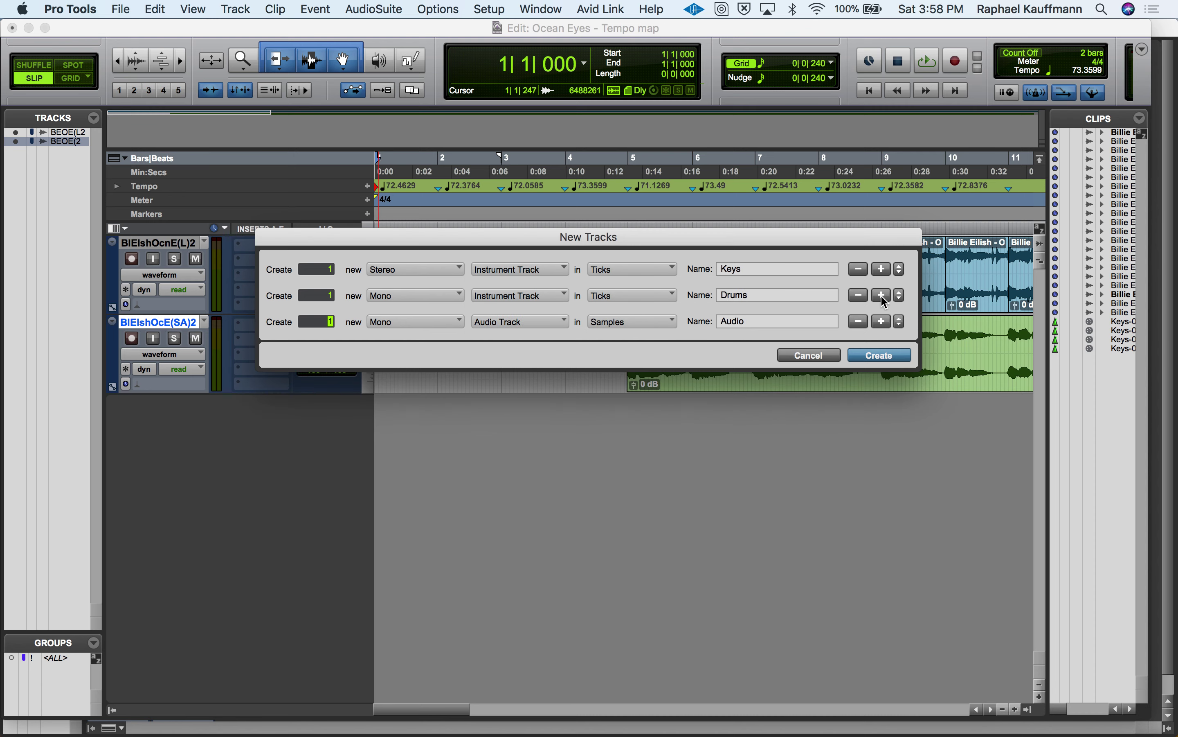
{"action": "left_click", "coordinate": [415, 323]}
{"action": "left_click", "coordinate": [415, 339]}
{"action": "left_click", "coordinate": [502, 323]}
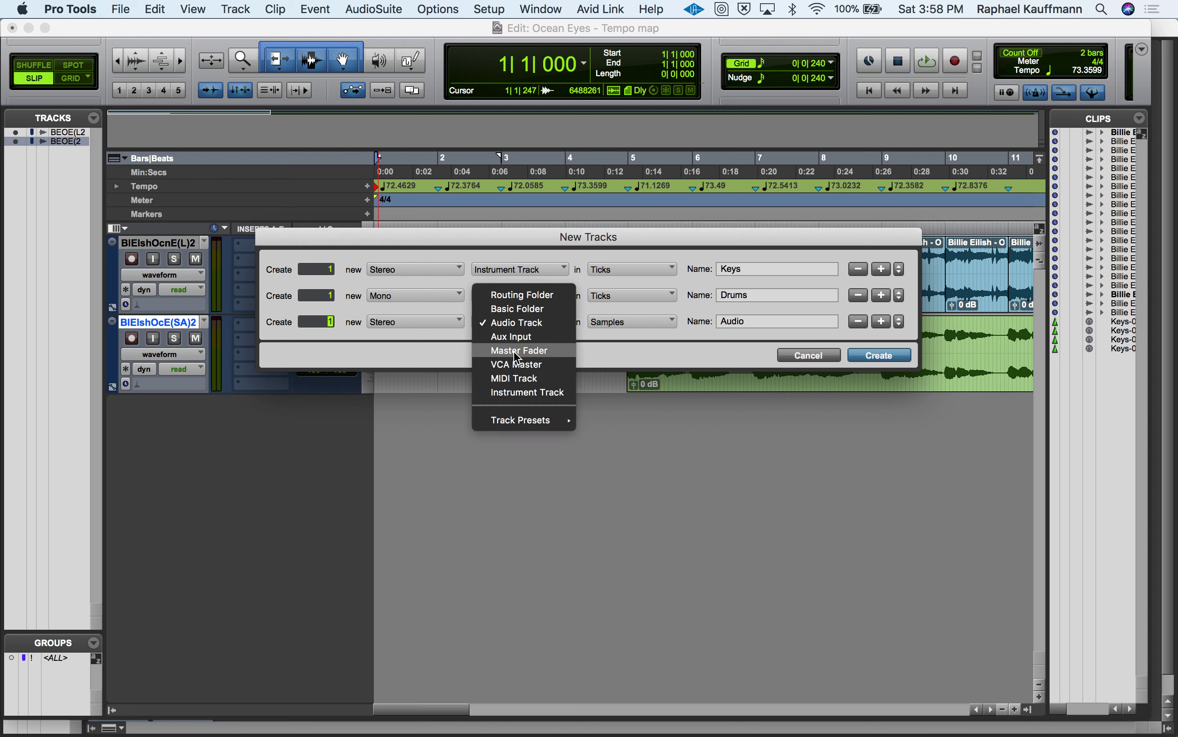
{"action": "left_click", "coordinate": [531, 350]}
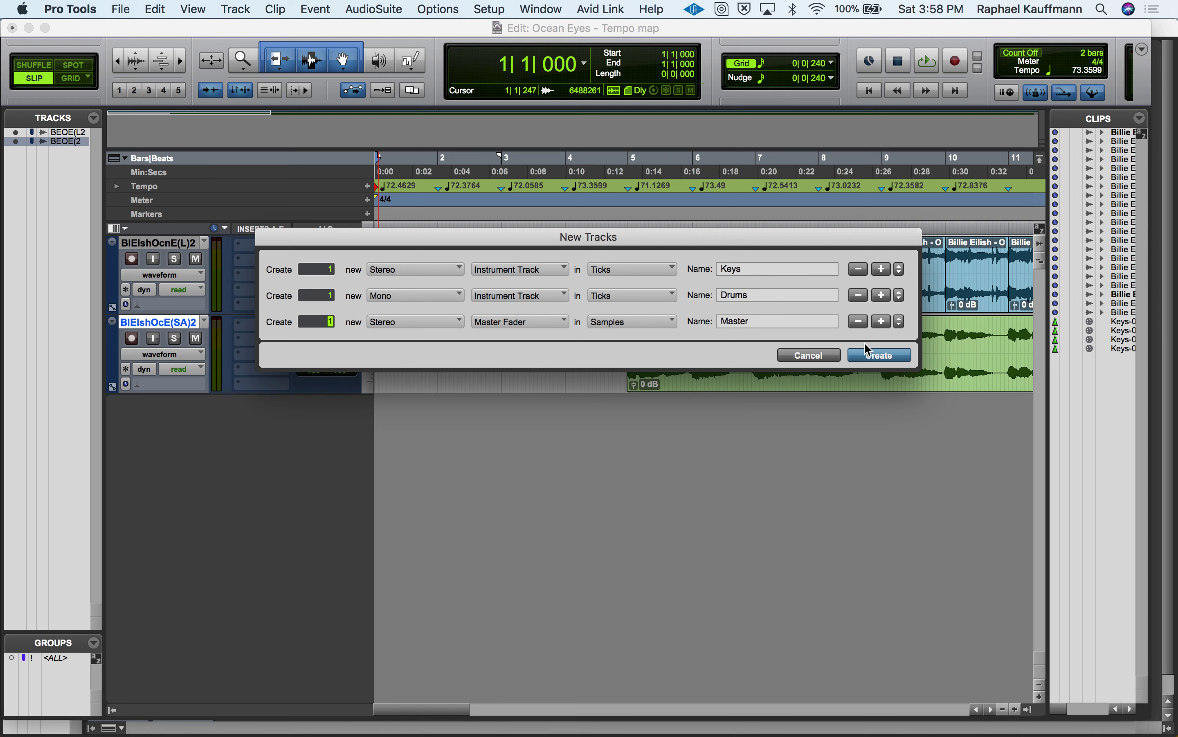
{"action": "left_click", "coordinate": [882, 356]}
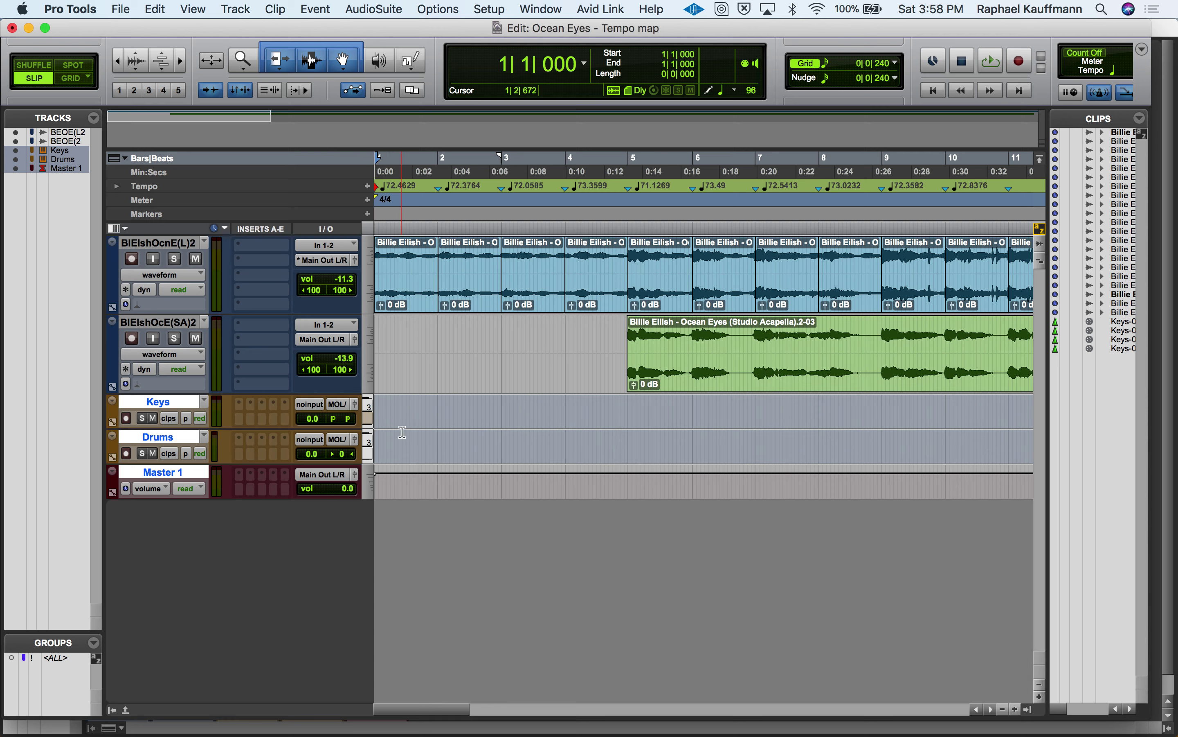
Set the Keys, Drums and Master 1 tracks to medium height.
{"action": "left_click", "coordinate": [369, 411]}
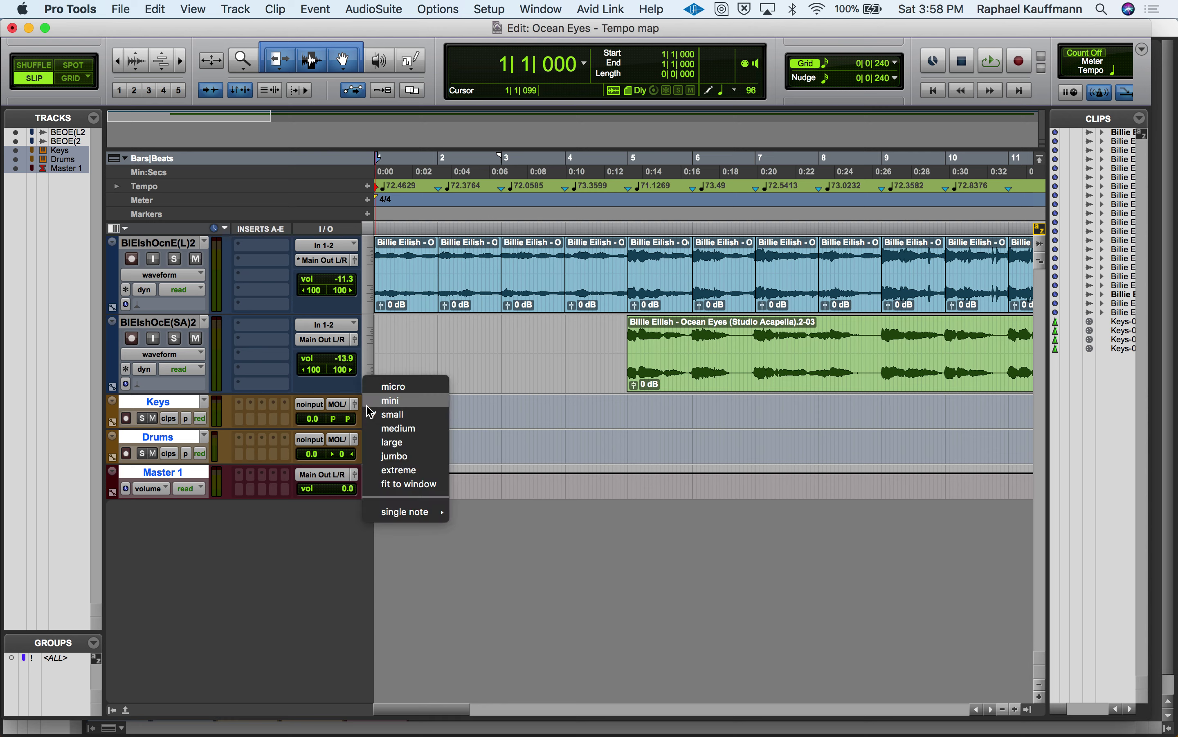
{"action": "left_click", "coordinate": [379, 429]}
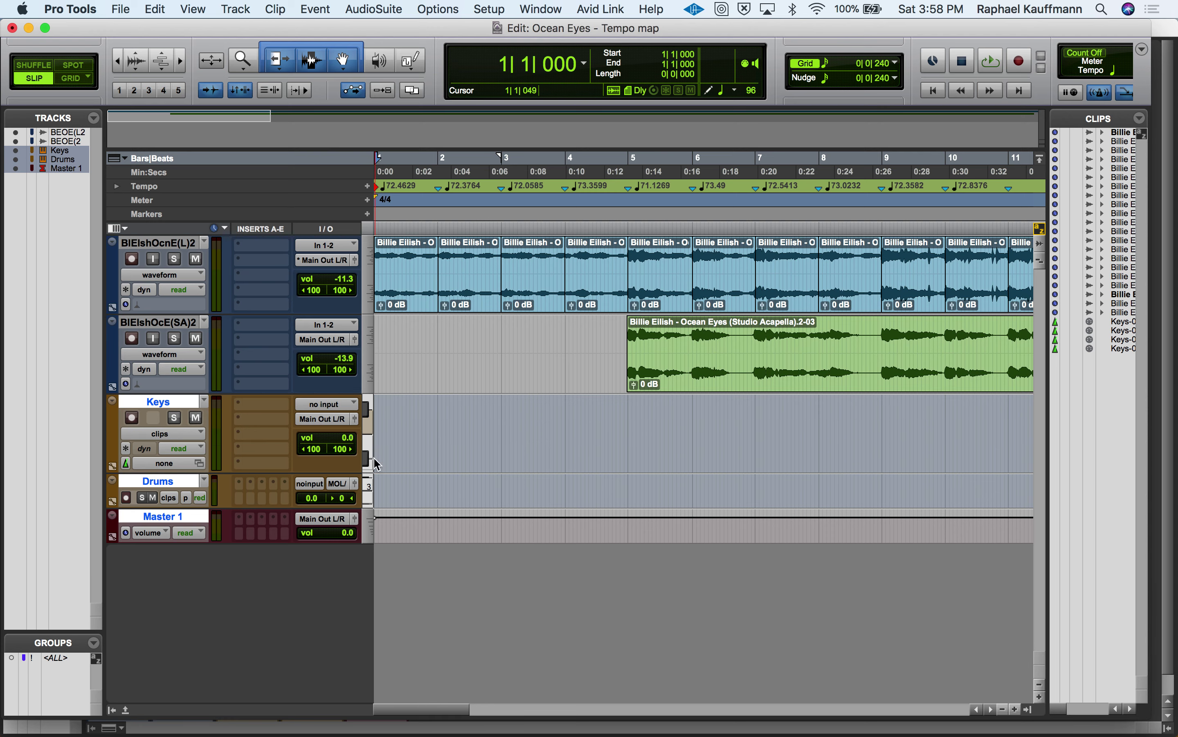
{"action": "left_click", "coordinate": [369, 495]}
{"action": "left_click", "coordinate": [376, 510]}
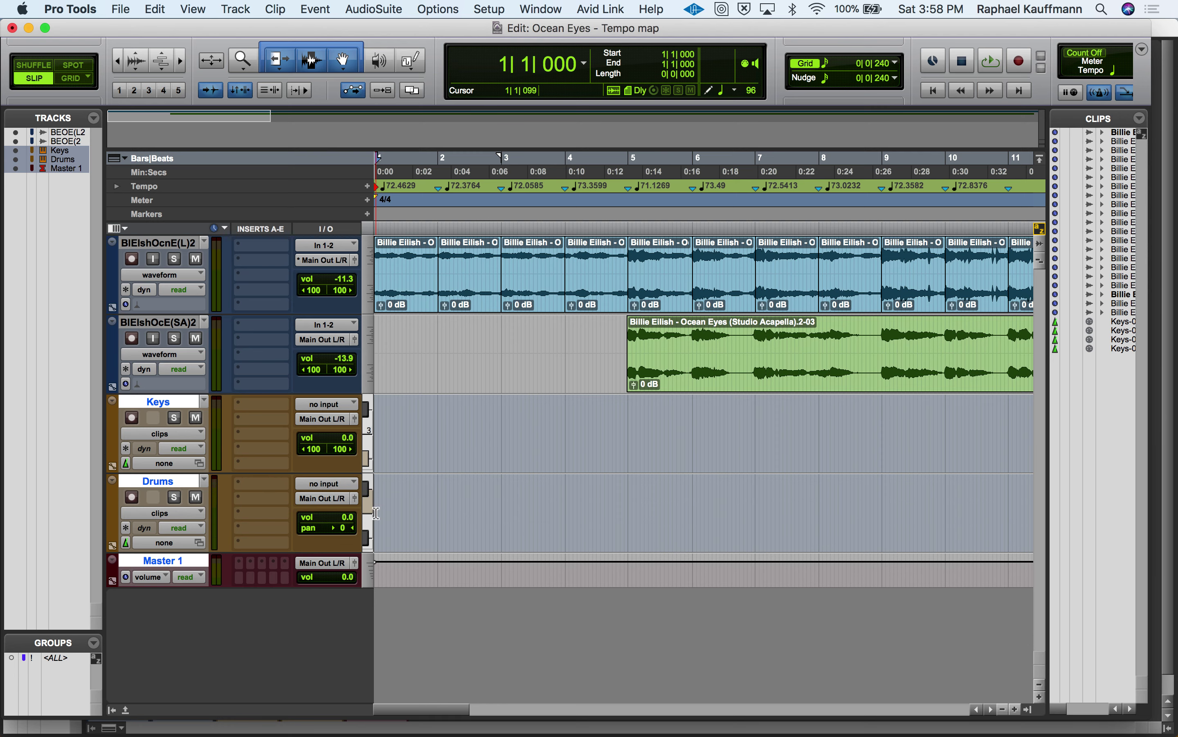
{"action": "left_click", "coordinate": [368, 574]}
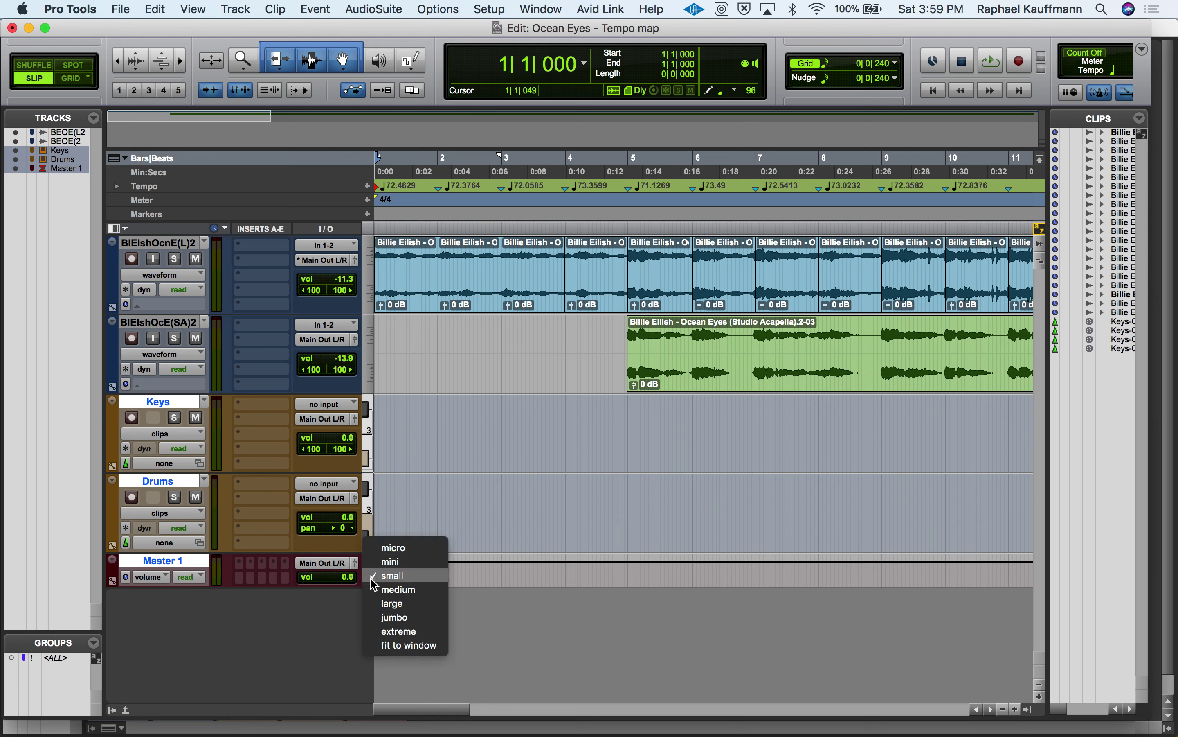
{"action": "left_click", "coordinate": [379, 591]}
Create a click track, move Click 1 to the top and set it to small height.
{"action": "left_click", "coordinate": [243, 8]}
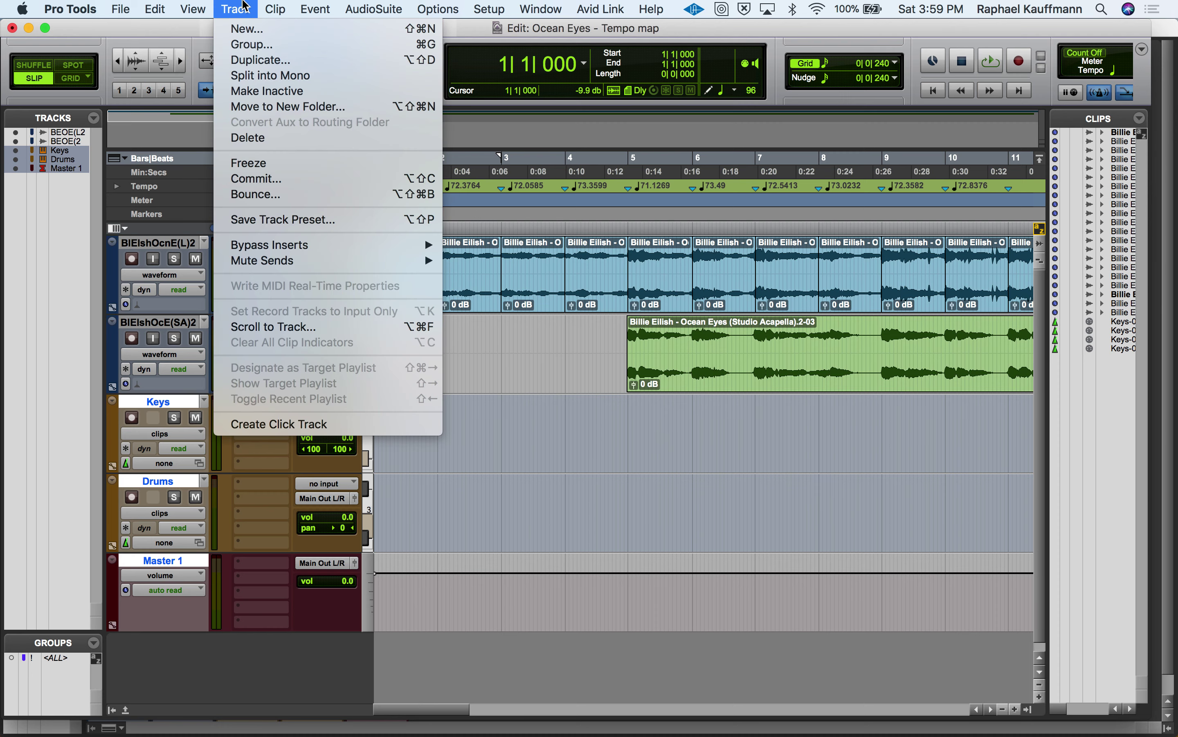
{"action": "left_click", "coordinate": [246, 423]}
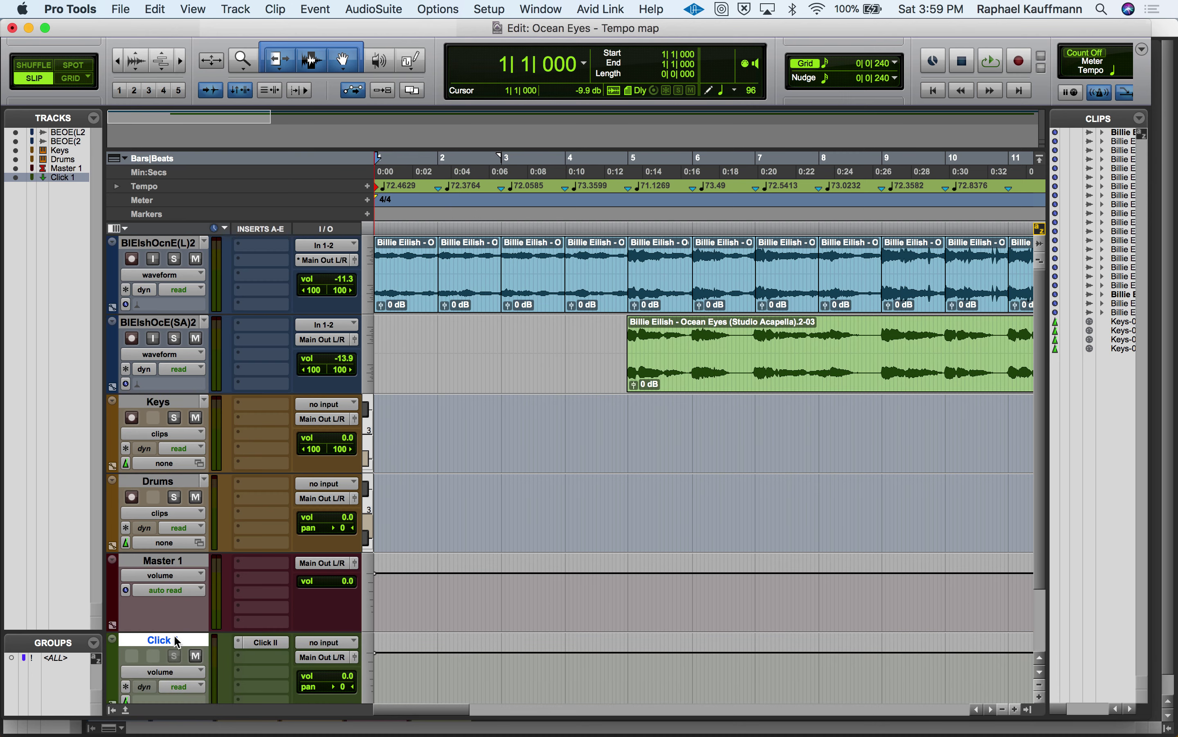
{"action": "left_click_drag", "start_coordinate": [177, 642], "coordinate": [169, 243]}
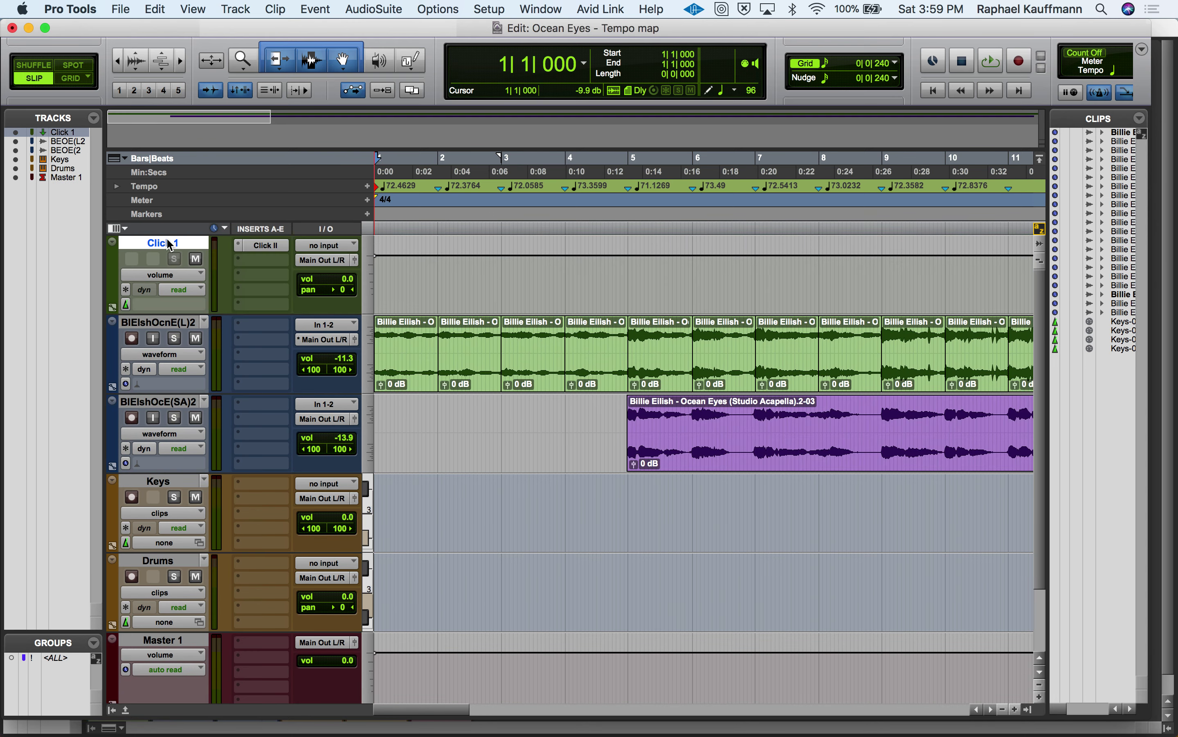
{"action": "left_click", "coordinate": [369, 280]}
{"action": "left_click", "coordinate": [389, 268]}
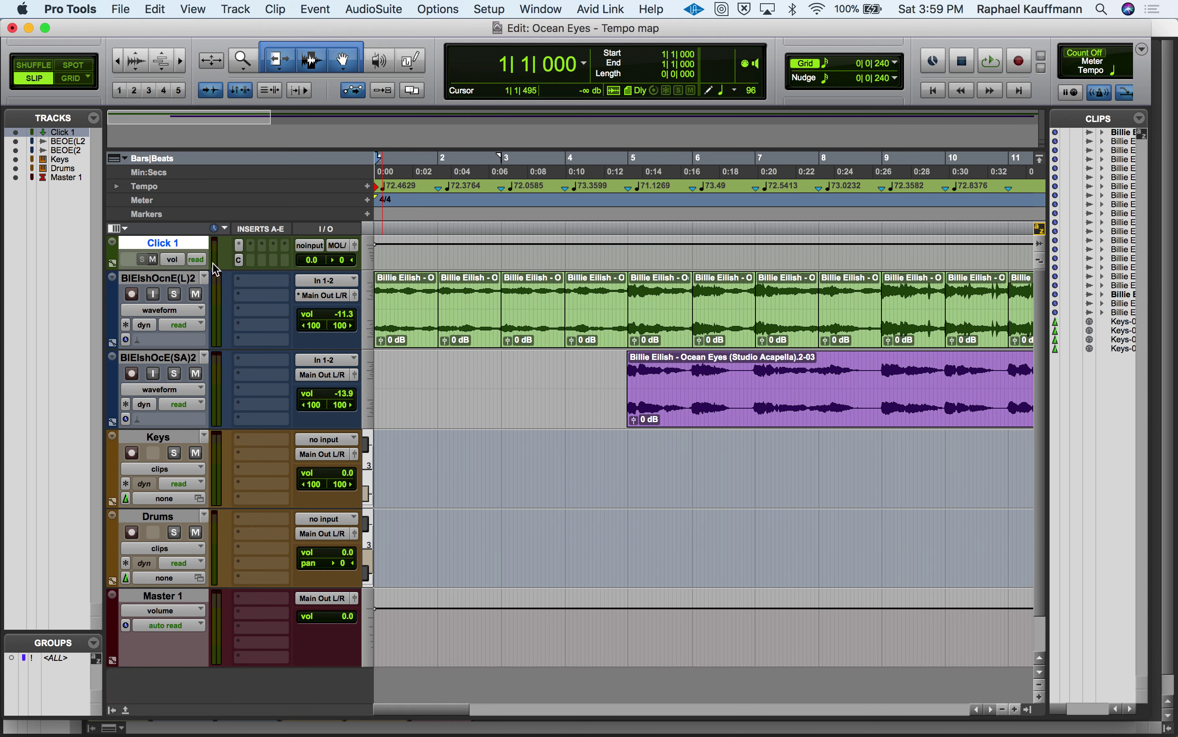
{"action": "left_click", "coordinate": [154, 259]}
{"action": "left_click", "coordinate": [152, 259]}
{"action": "scroll", "coordinate": [567, 344], "scroll_direction": "right", "scroll_amount": 5}
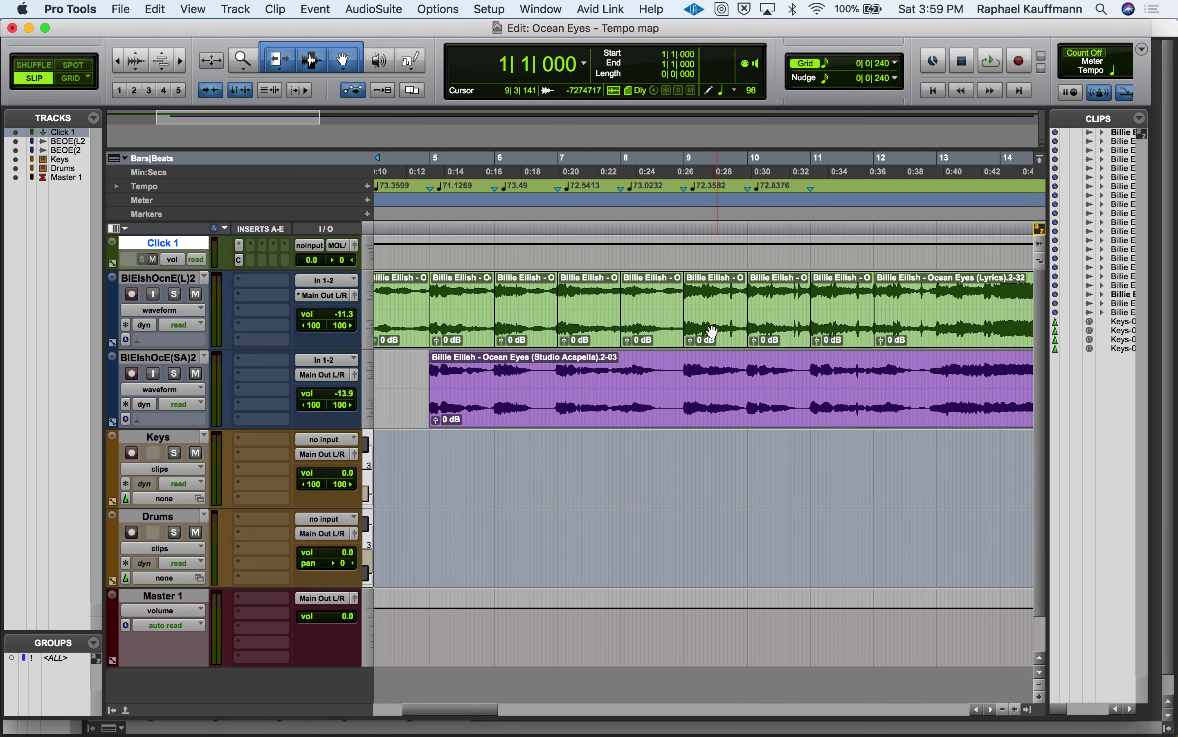
{"action": "scroll", "coordinate": [705, 334], "scroll_direction": "left", "scroll_amount": 4}
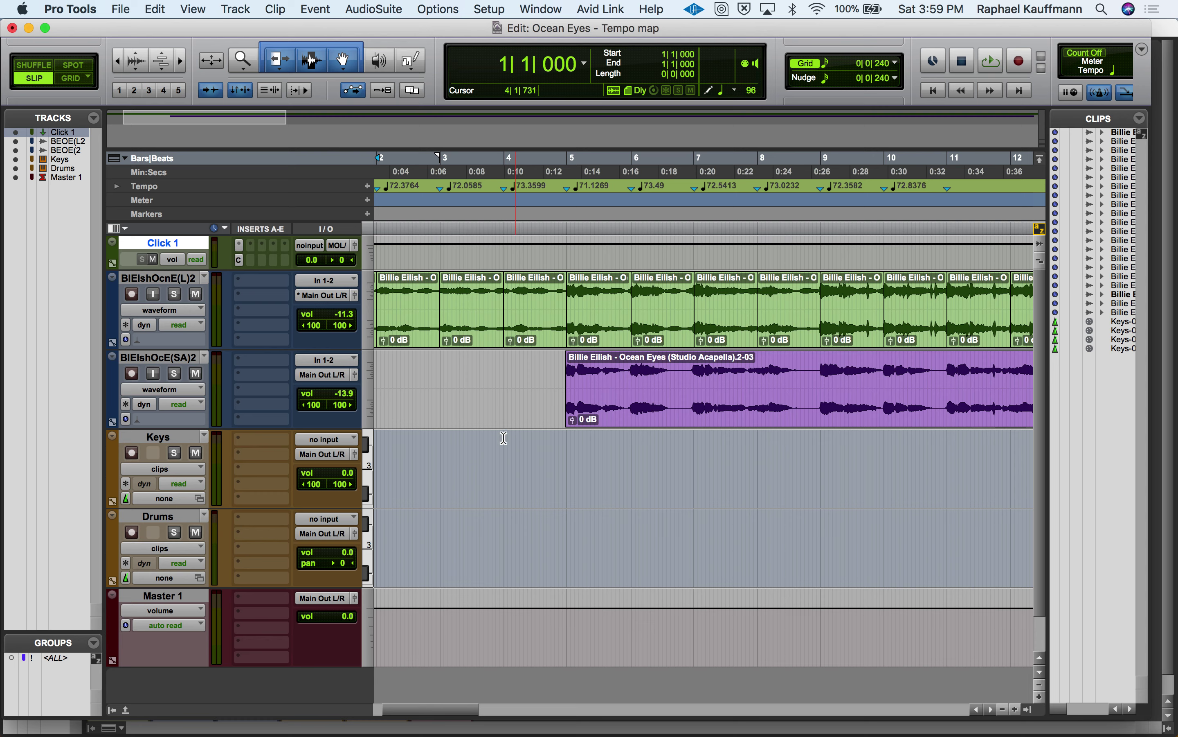
Insert the Xpand!2 instrument plug-in on the Keys track.
{"action": "right_click", "coordinate": [158, 445]}
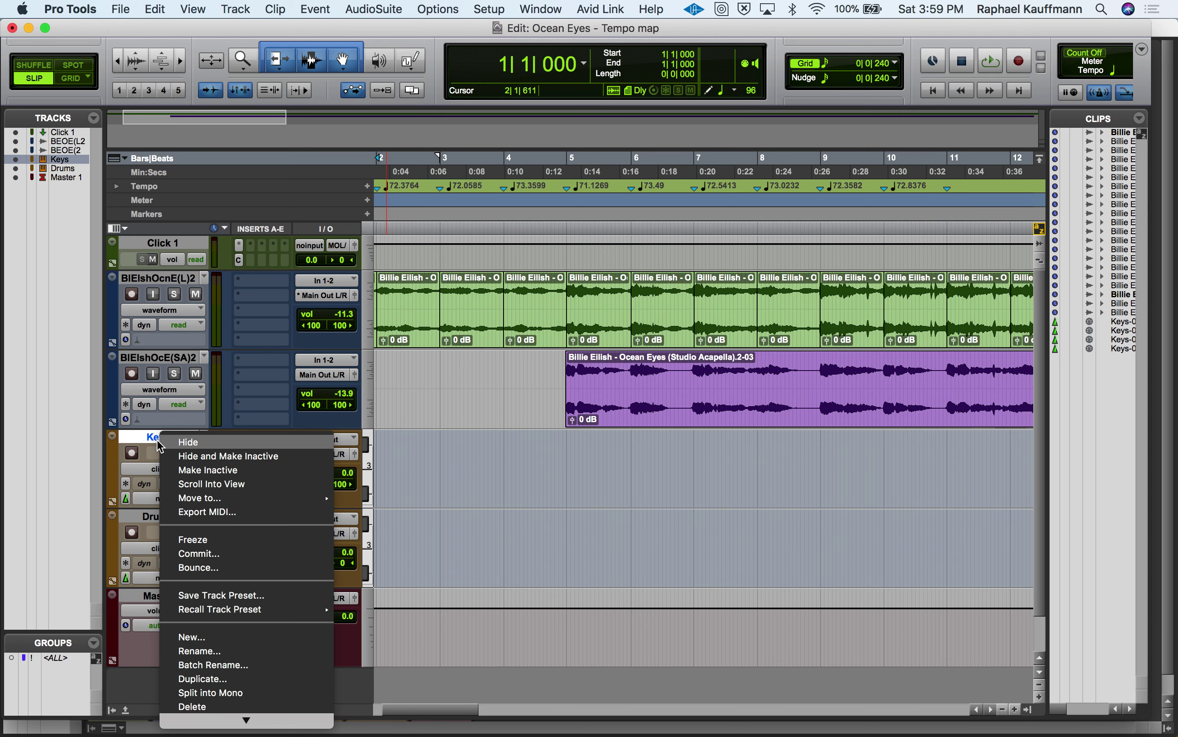
{"action": "left_click", "coordinate": [144, 441]}
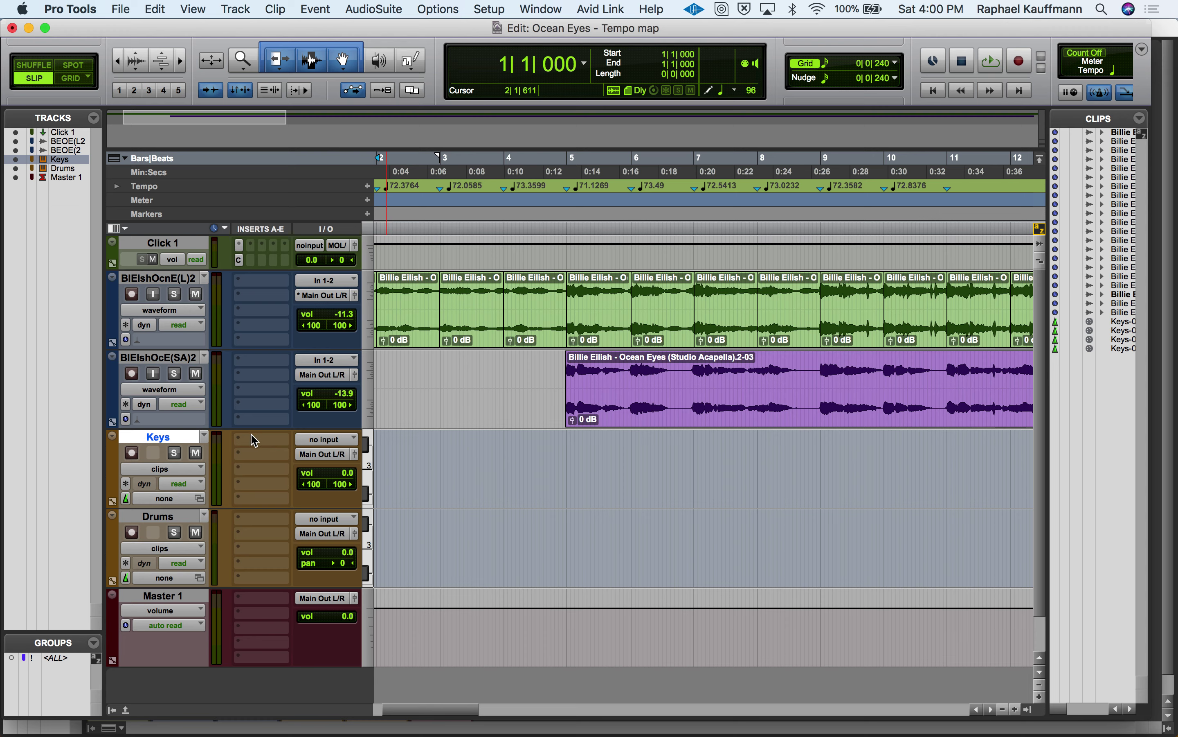
{"action": "left_click", "coordinate": [272, 442]}
{"action": "mouse_move", "coordinate": [319, 440]}
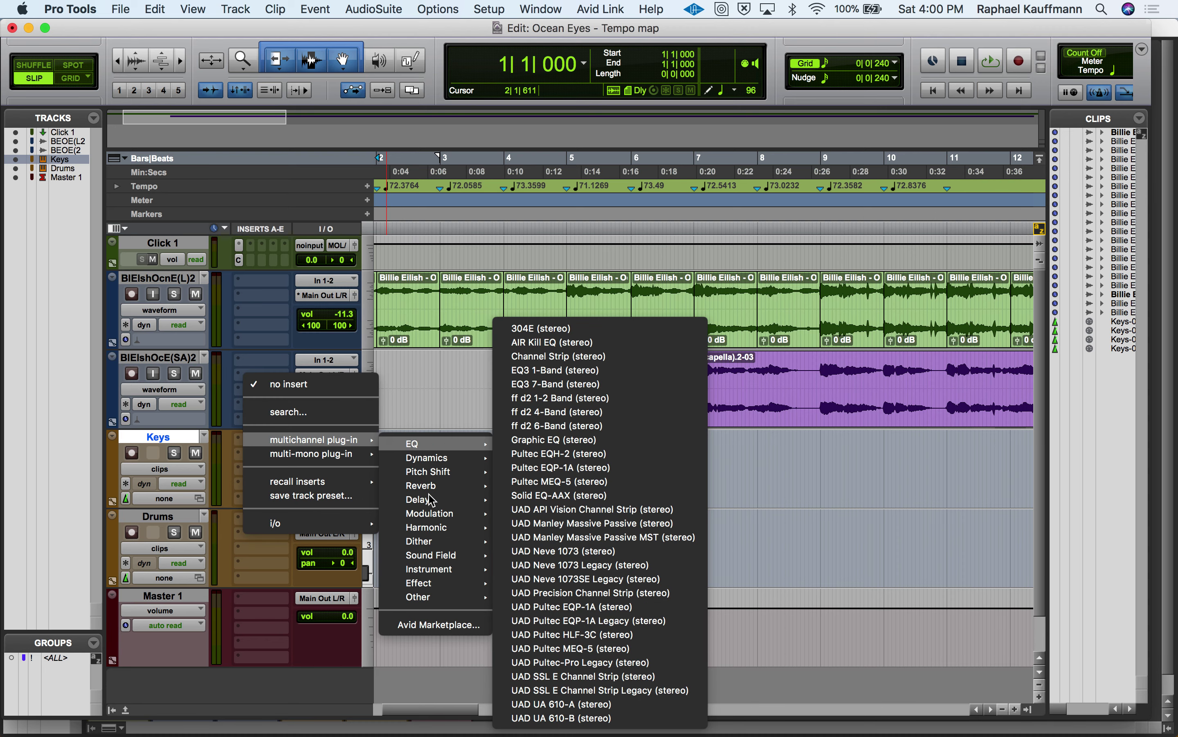
{"action": "mouse_move", "coordinate": [447, 578]}
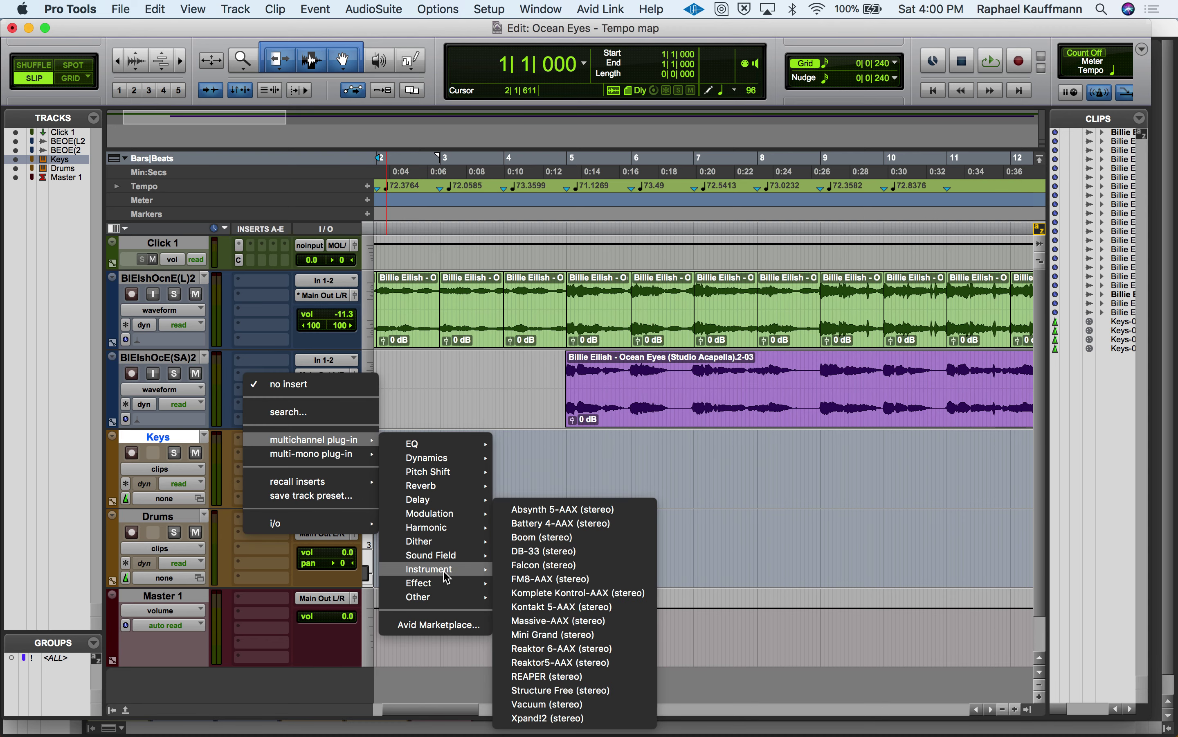
{"action": "left_click", "coordinate": [599, 718]}
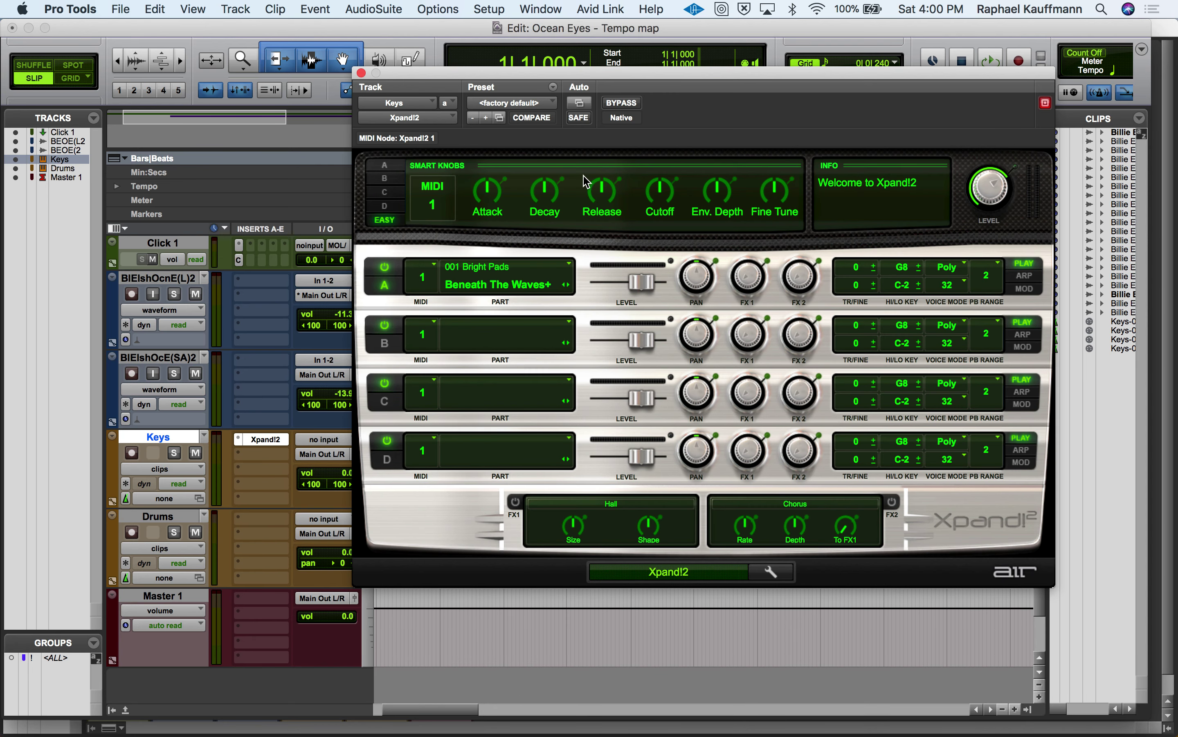
Load the '+01 Mark 2' electric piano preset and close the Xpand!2 window.
{"action": "left_click", "coordinate": [525, 102]}
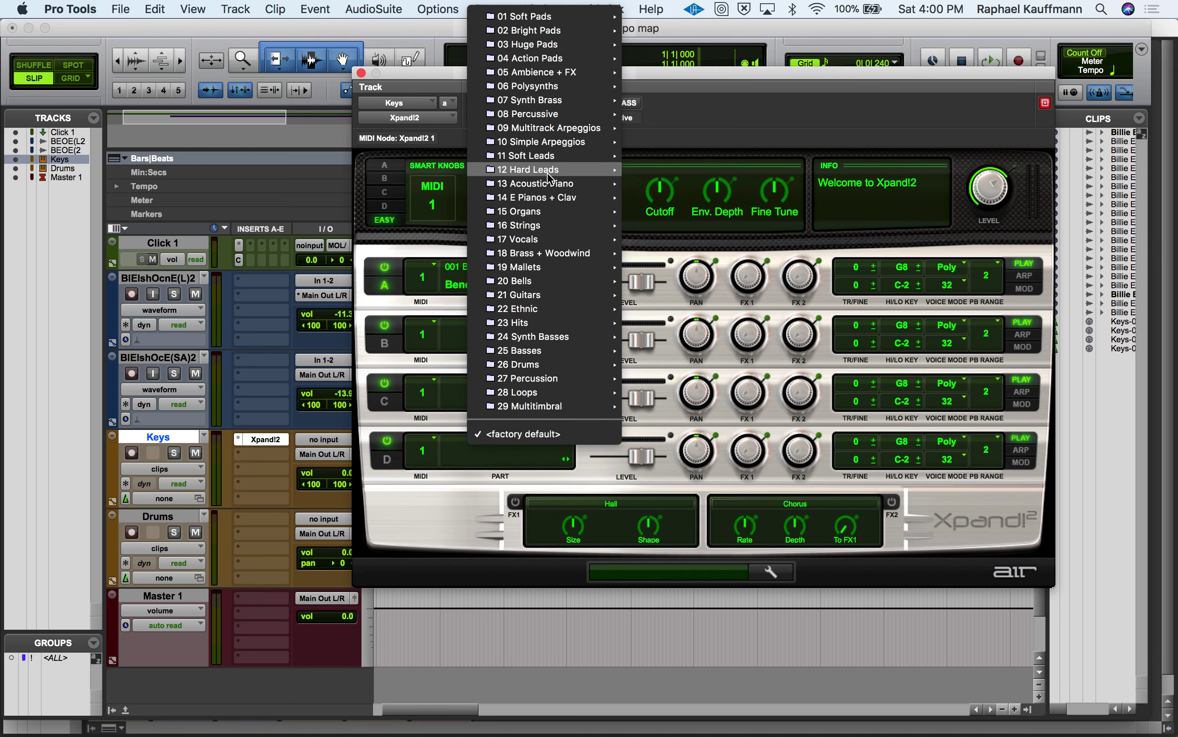
{"action": "mouse_move", "coordinate": [550, 198]}
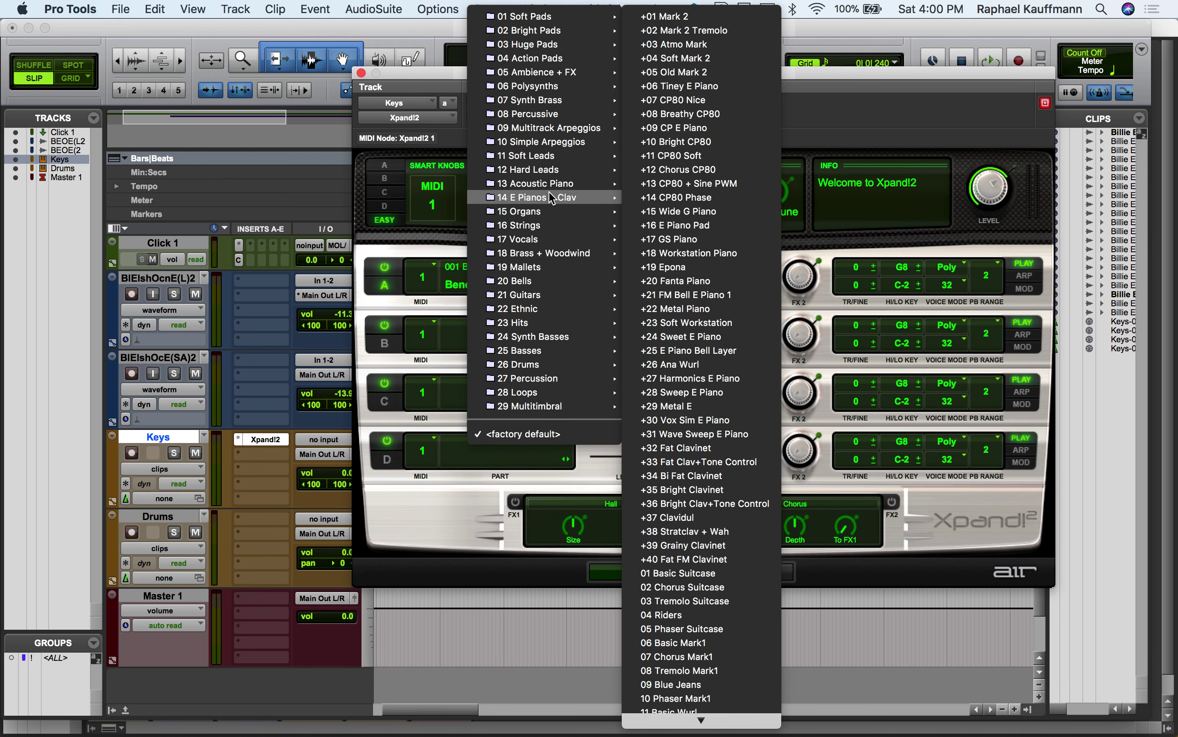
{"action": "left_click", "coordinate": [674, 18]}
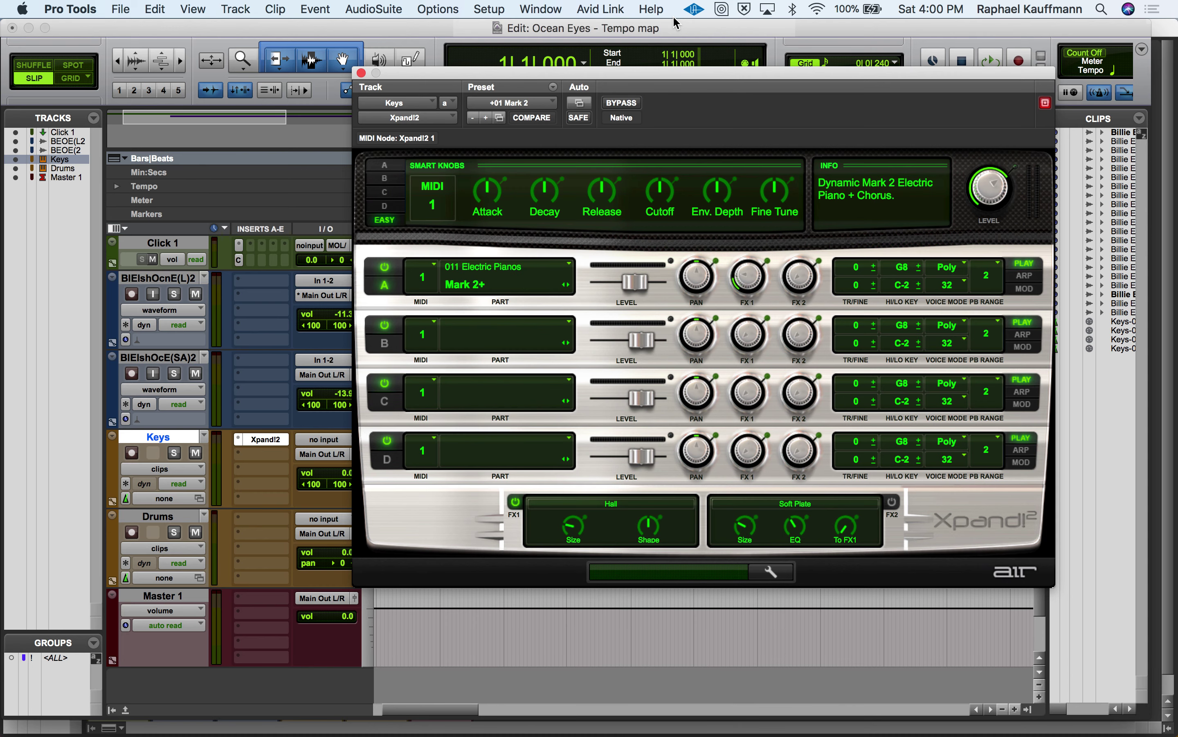
{"action": "left_click", "coordinate": [361, 73]}
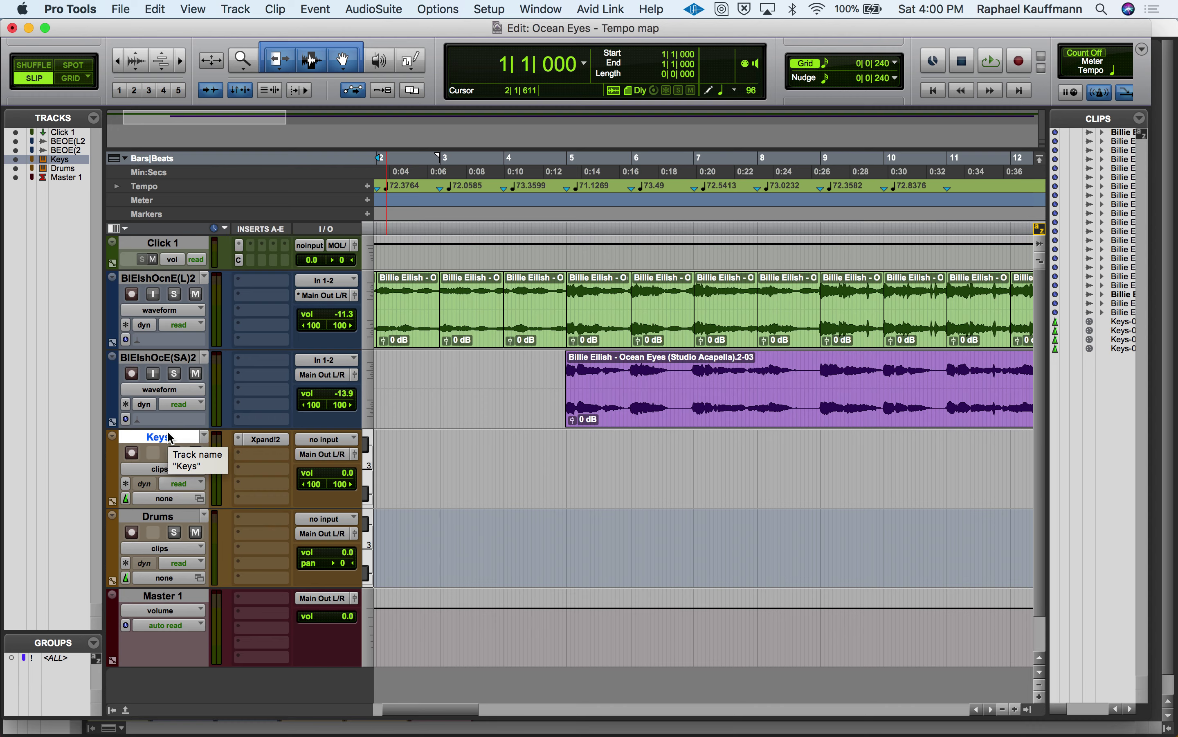
In Chrome, browse the tutorial tabs and play the chord-labelled tutorial from 0:17 to 0:20.
{"action": "key", "text": "super+Tab"}
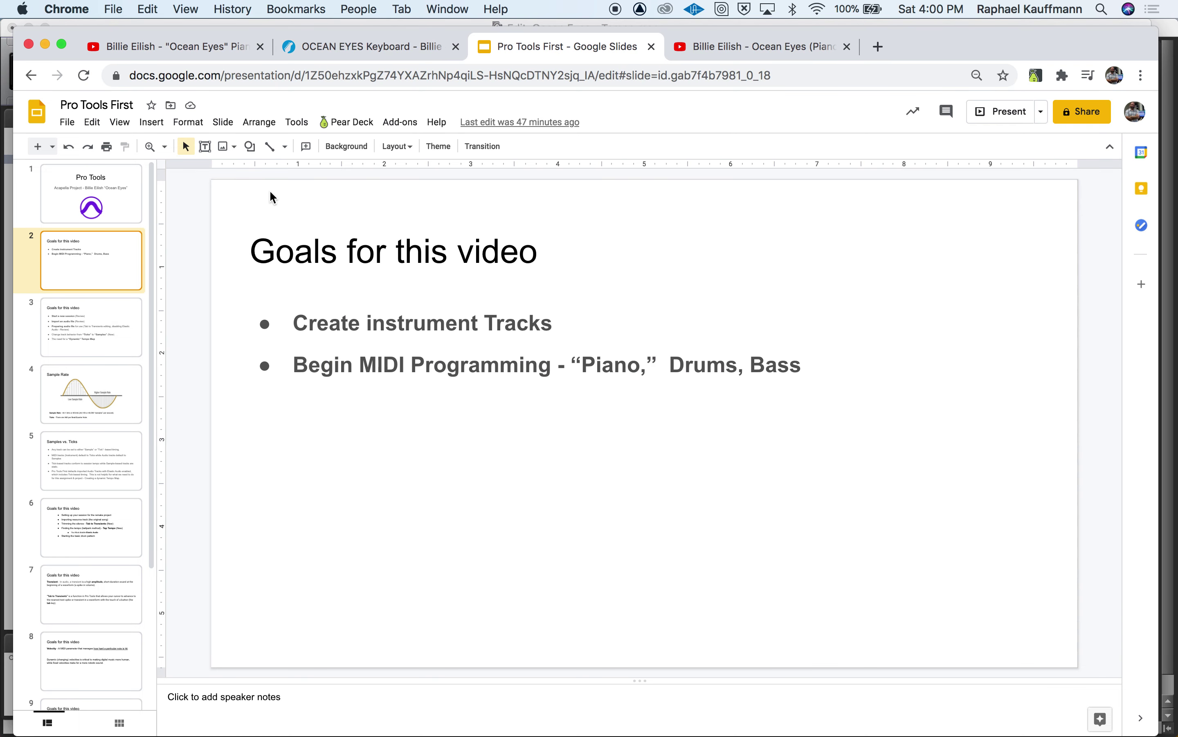
{"action": "left_click", "coordinate": [191, 47]}
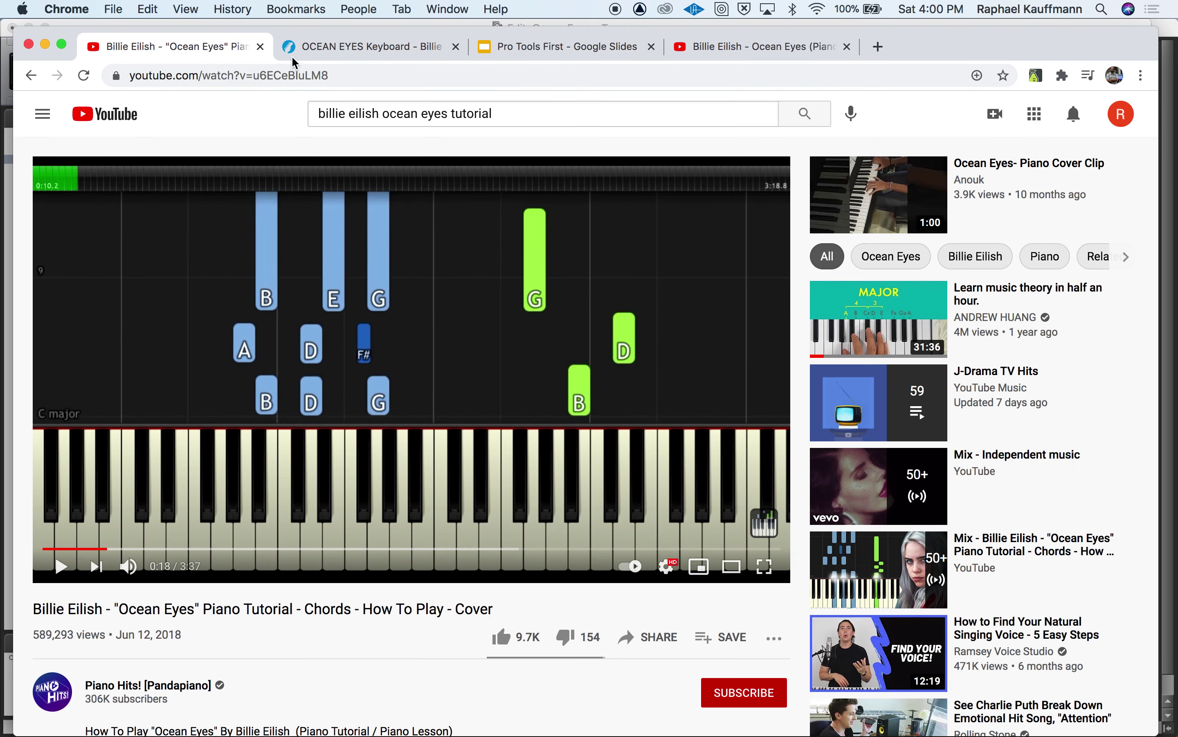
{"action": "left_click", "coordinate": [336, 51]}
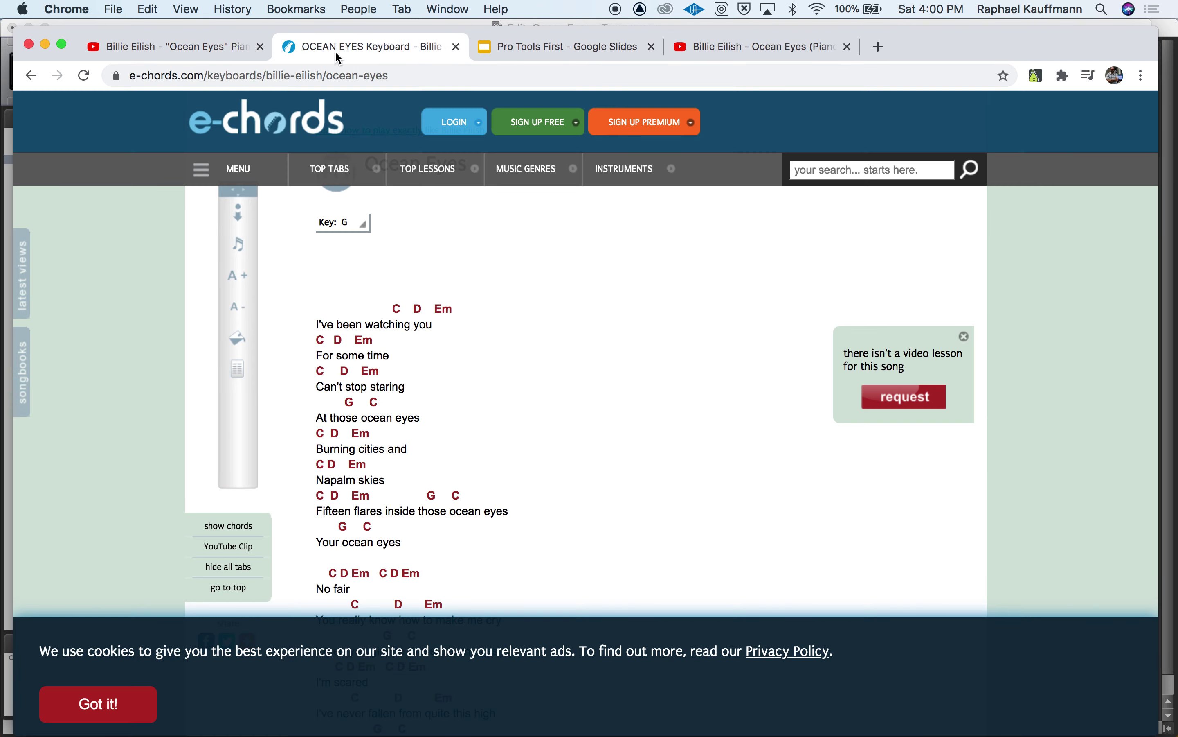
{"action": "left_click", "coordinate": [718, 48]}
{"action": "left_click", "coordinate": [170, 49]}
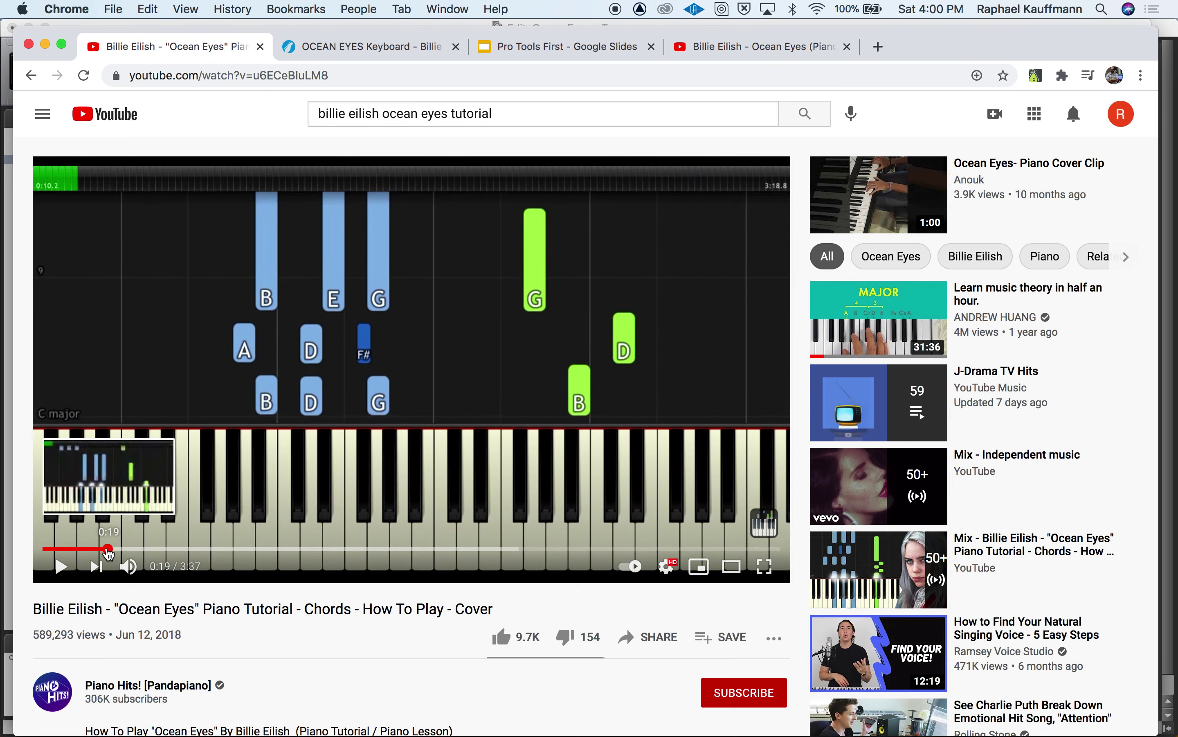
{"action": "left_click", "coordinate": [103, 549]}
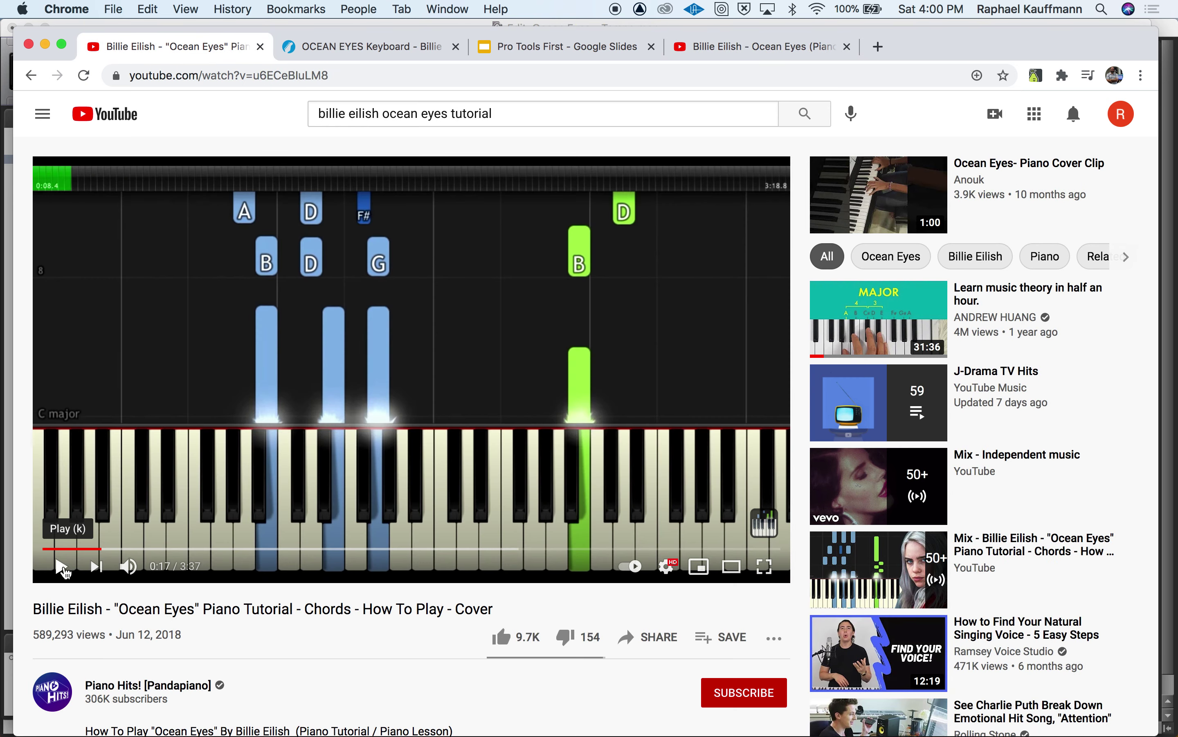
{"action": "left_click", "coordinate": [67, 568]}
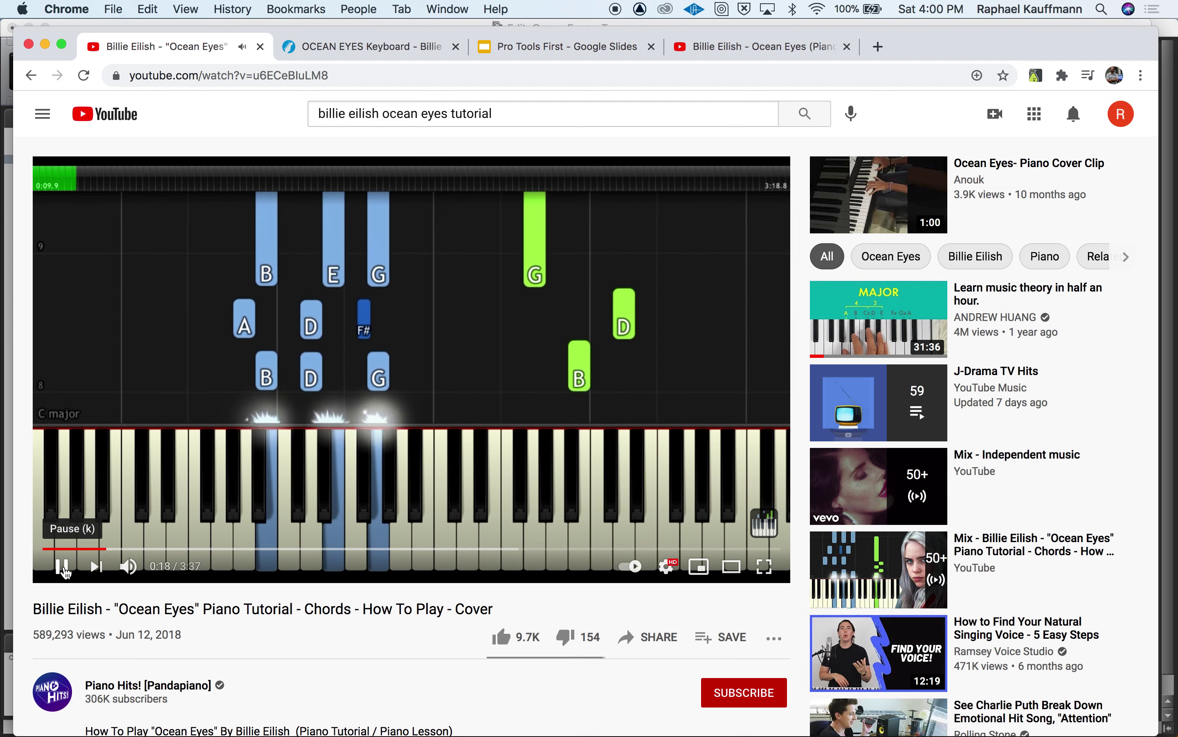
{"action": "left_click", "coordinate": [64, 567]}
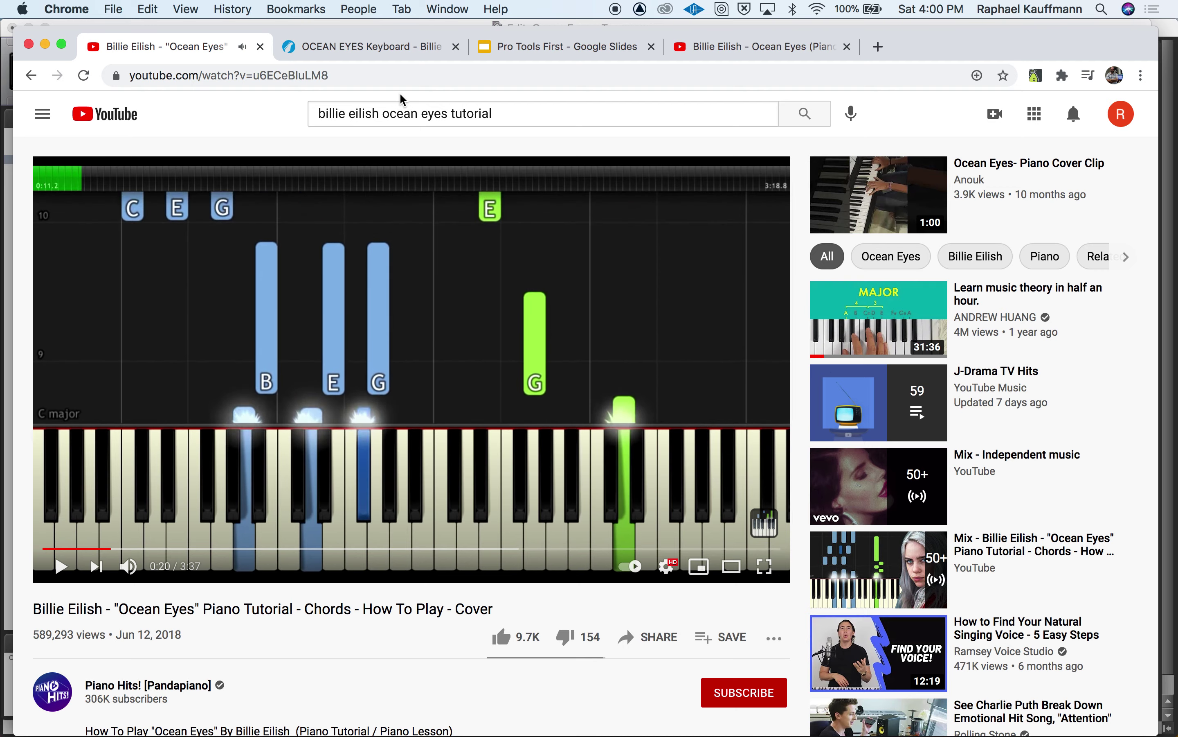
Review the e-chords Ocean Eyes keyboard chord sheet.
{"action": "left_click", "coordinate": [414, 46]}
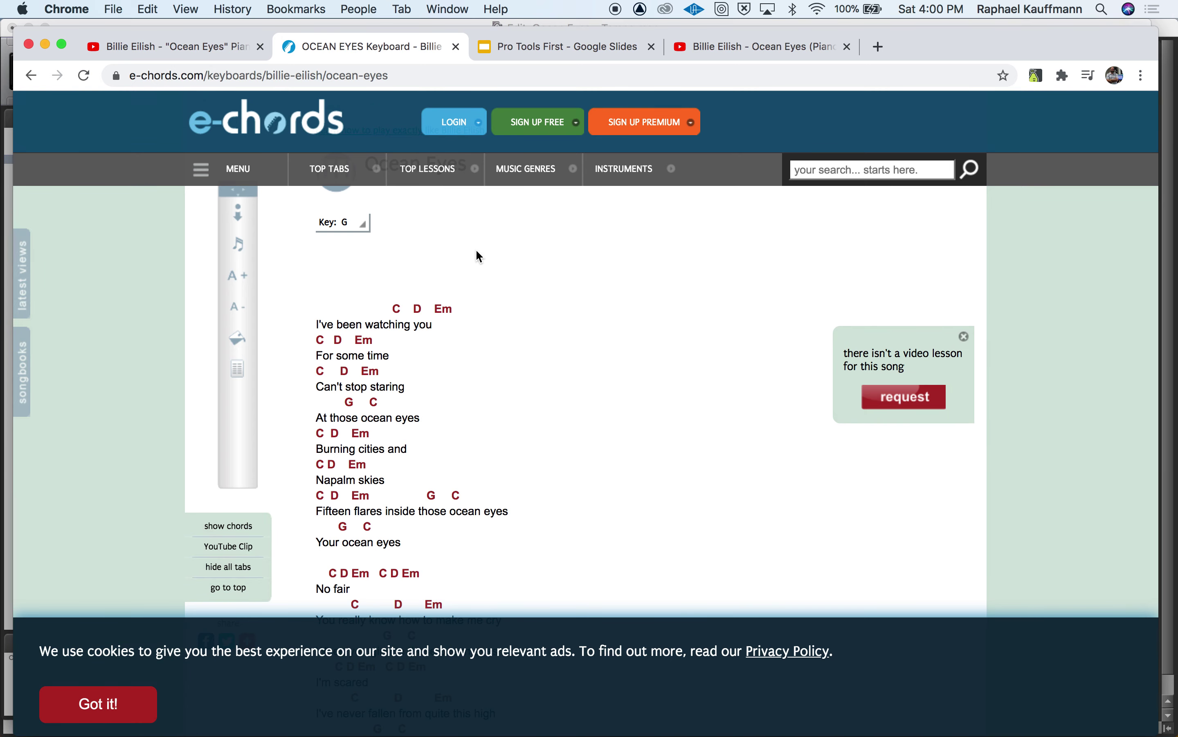
{"action": "scroll", "coordinate": [475, 248], "scroll_direction": "up", "scroll_amount": 8}
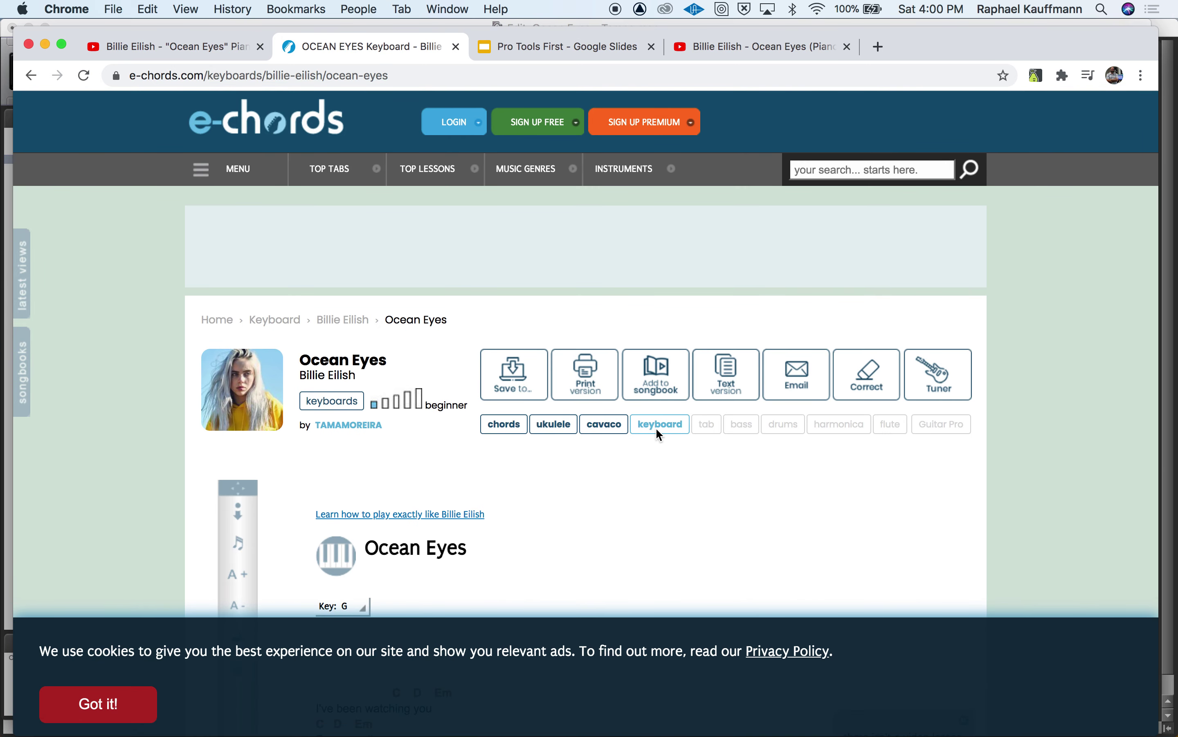
{"action": "scroll", "coordinate": [656, 425], "scroll_direction": "down", "scroll_amount": 4}
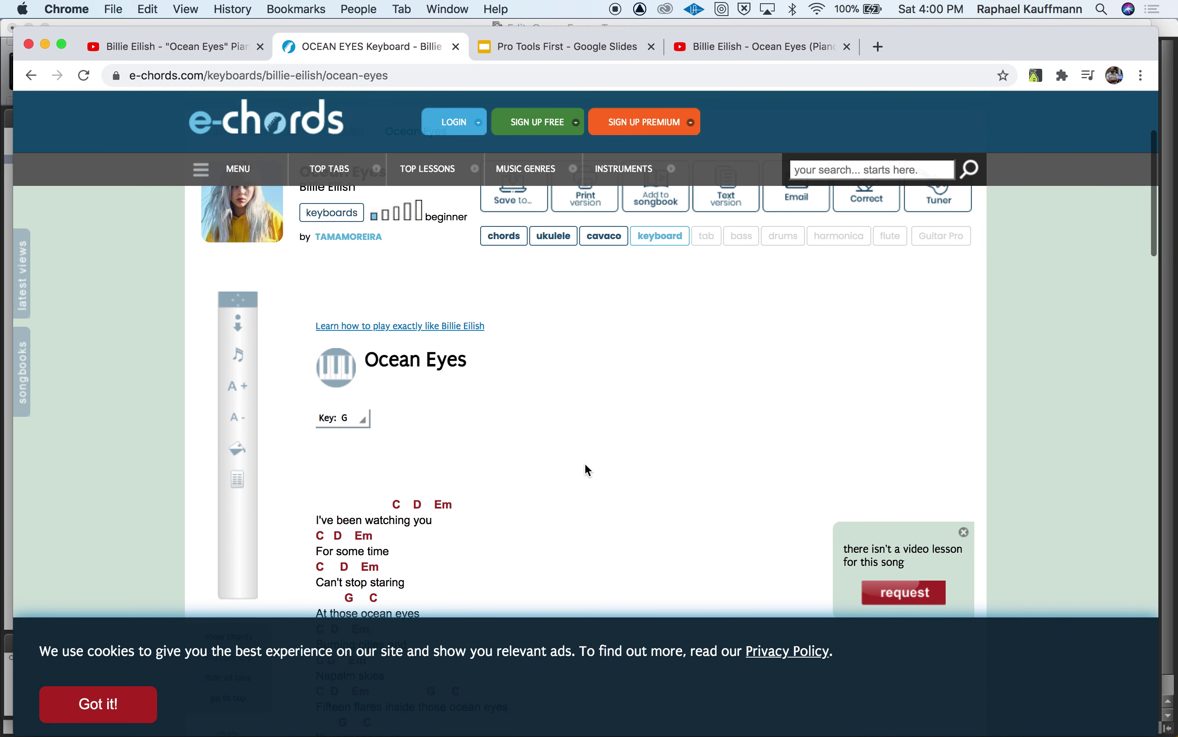
{"action": "mouse_move", "coordinate": [398, 511]}
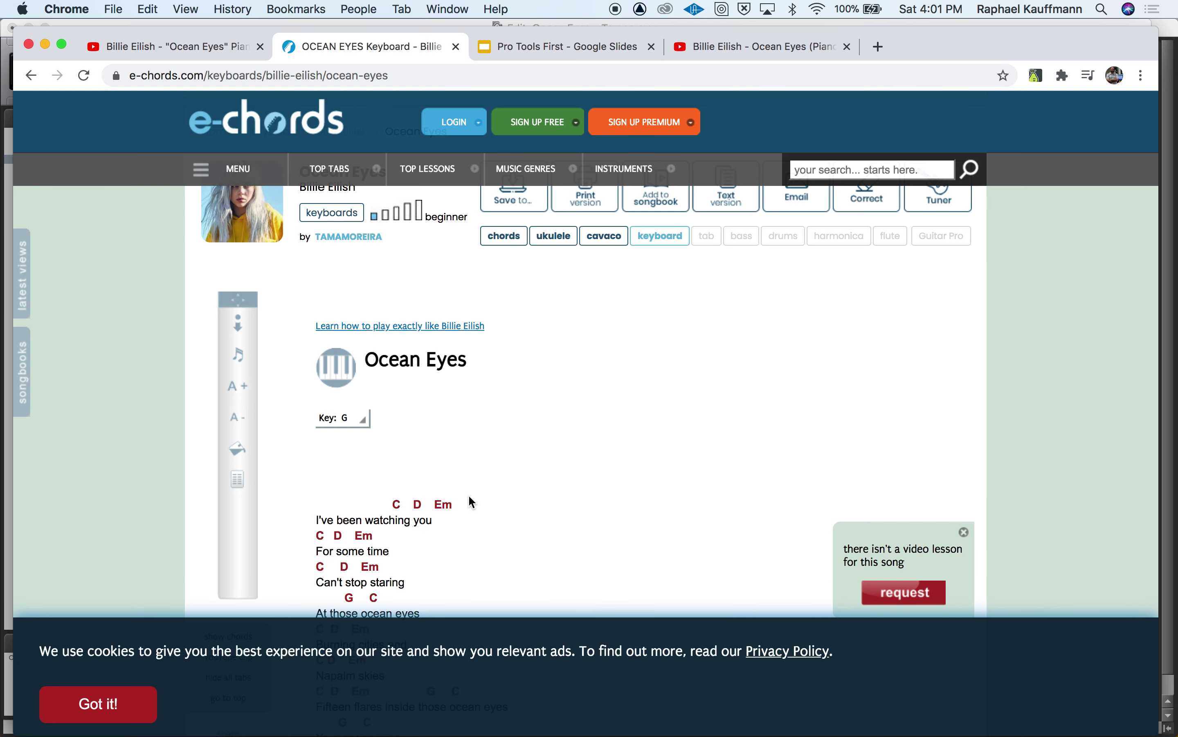
Play the Synthesia piano cover from 0:02, then restart it from the beginning and pause.
{"action": "left_click", "coordinate": [209, 56]}
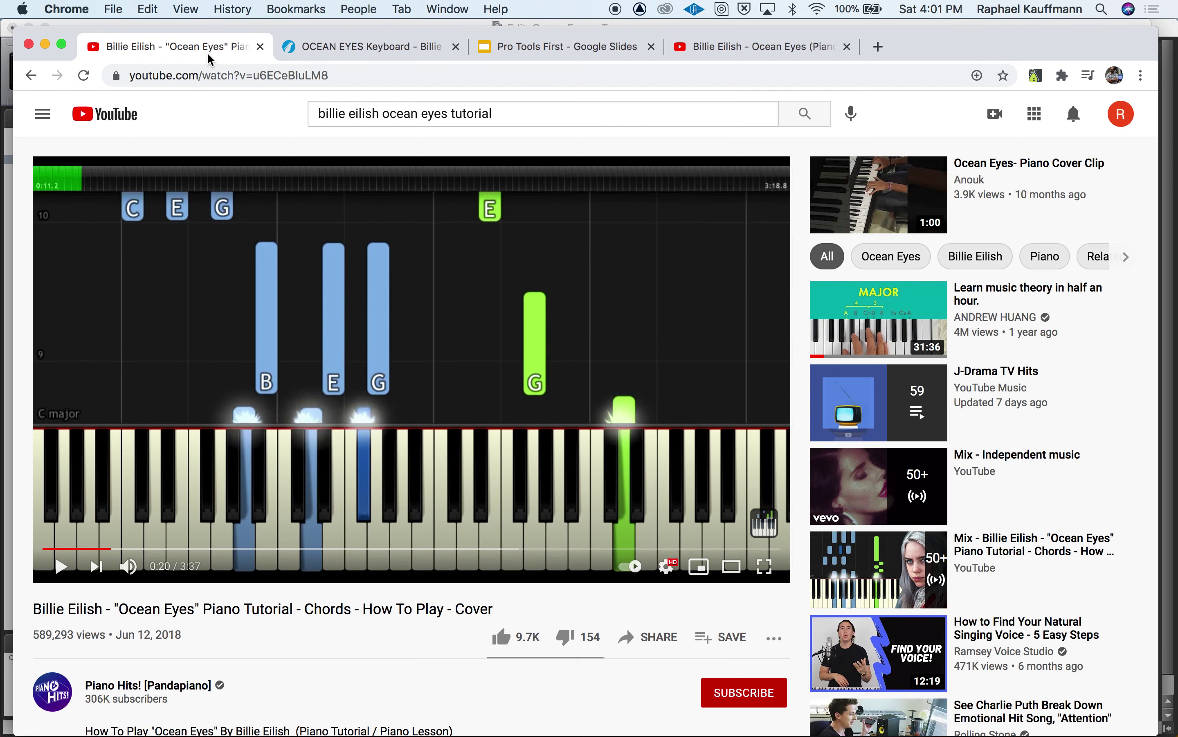
{"action": "left_click", "coordinate": [696, 56]}
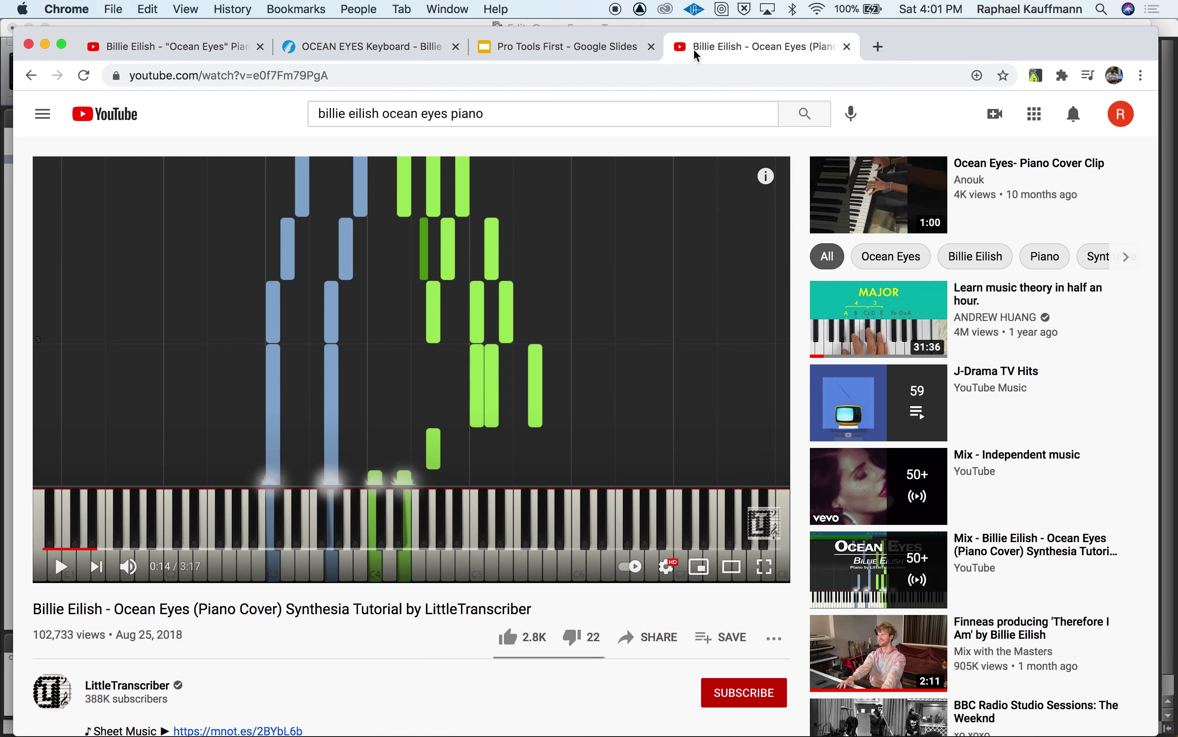
{"action": "left_click", "coordinate": [64, 550]}
{"action": "left_click", "coordinate": [50, 549]}
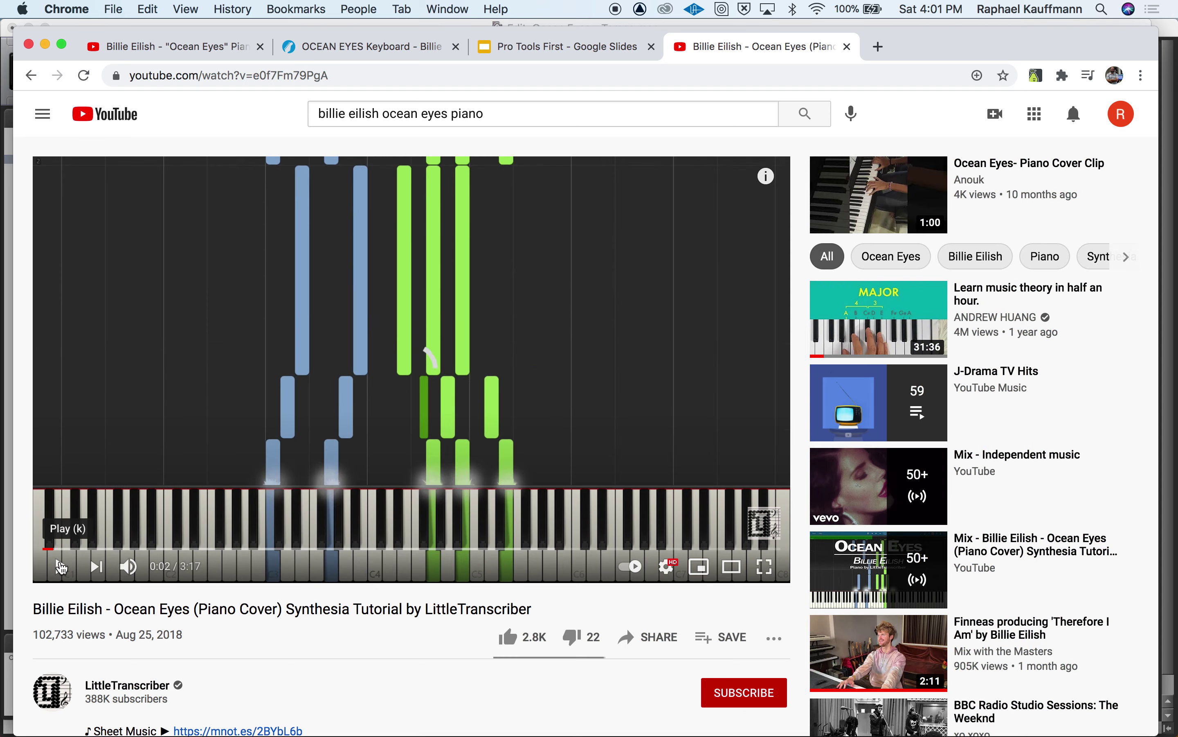
{"action": "left_click", "coordinate": [338, 455]}
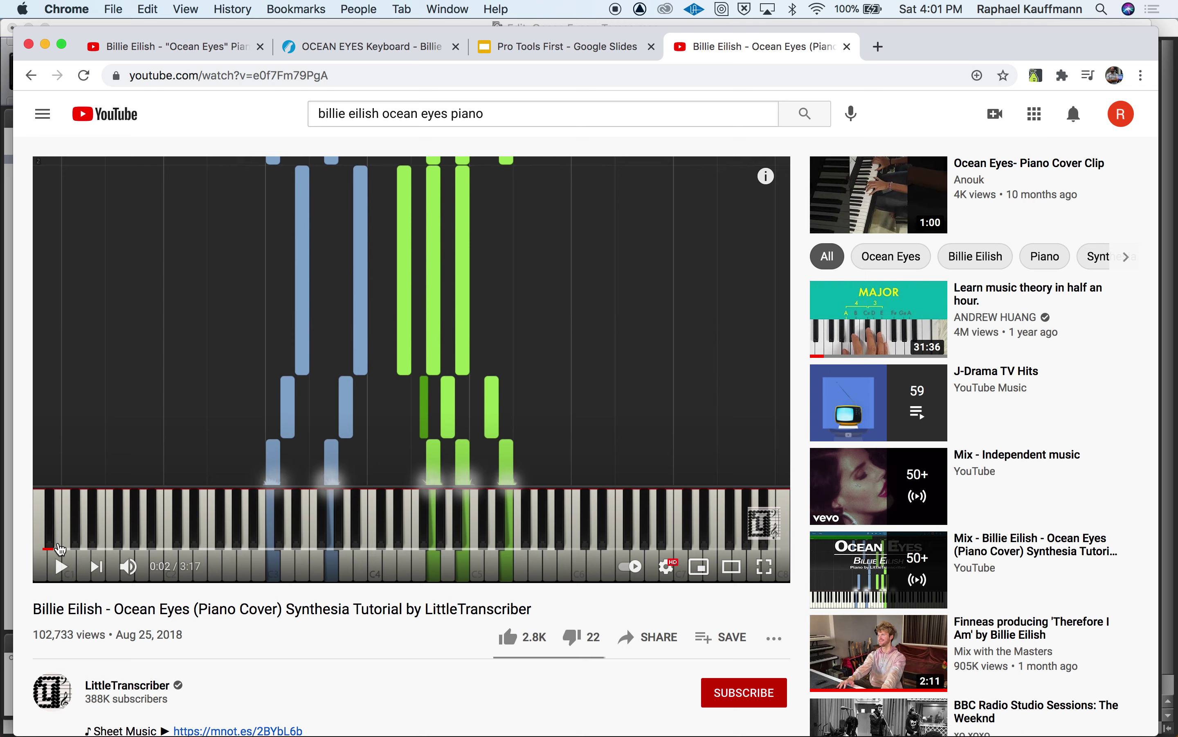
{"action": "left_click", "coordinate": [61, 565]}
{"action": "left_click", "coordinate": [61, 565]}
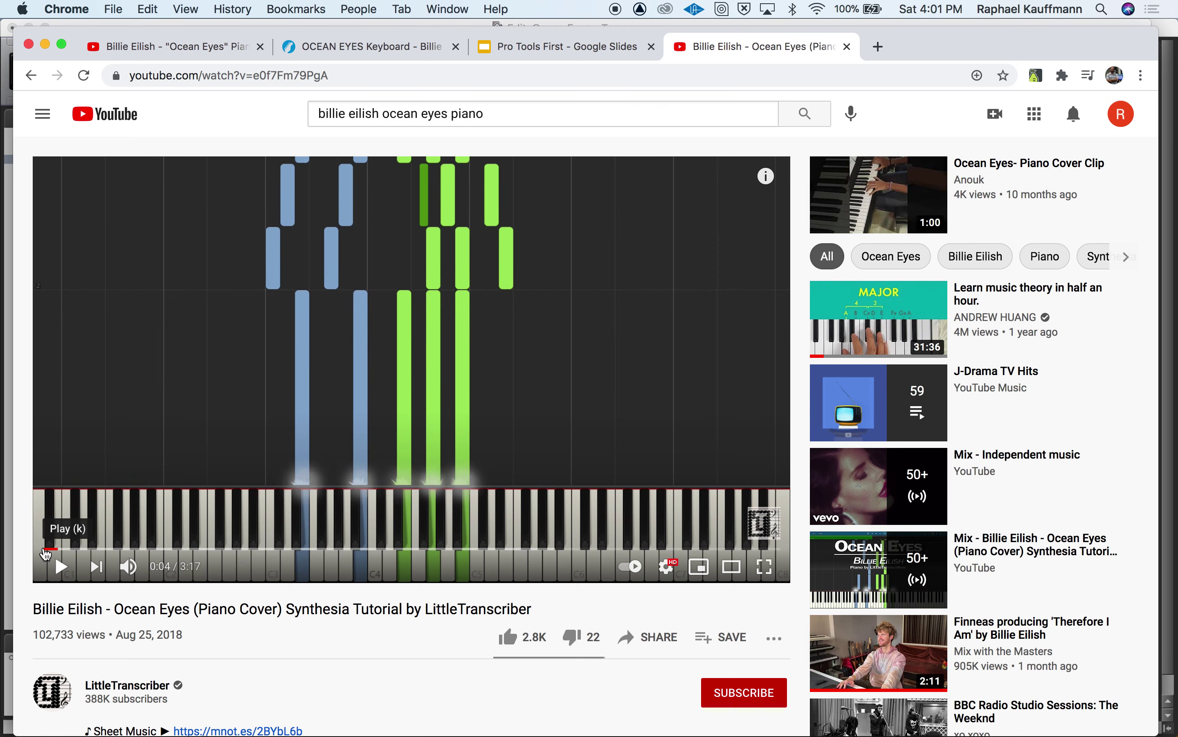
{"action": "left_click", "coordinate": [44, 550]}
{"action": "left_click", "coordinate": [56, 566]}
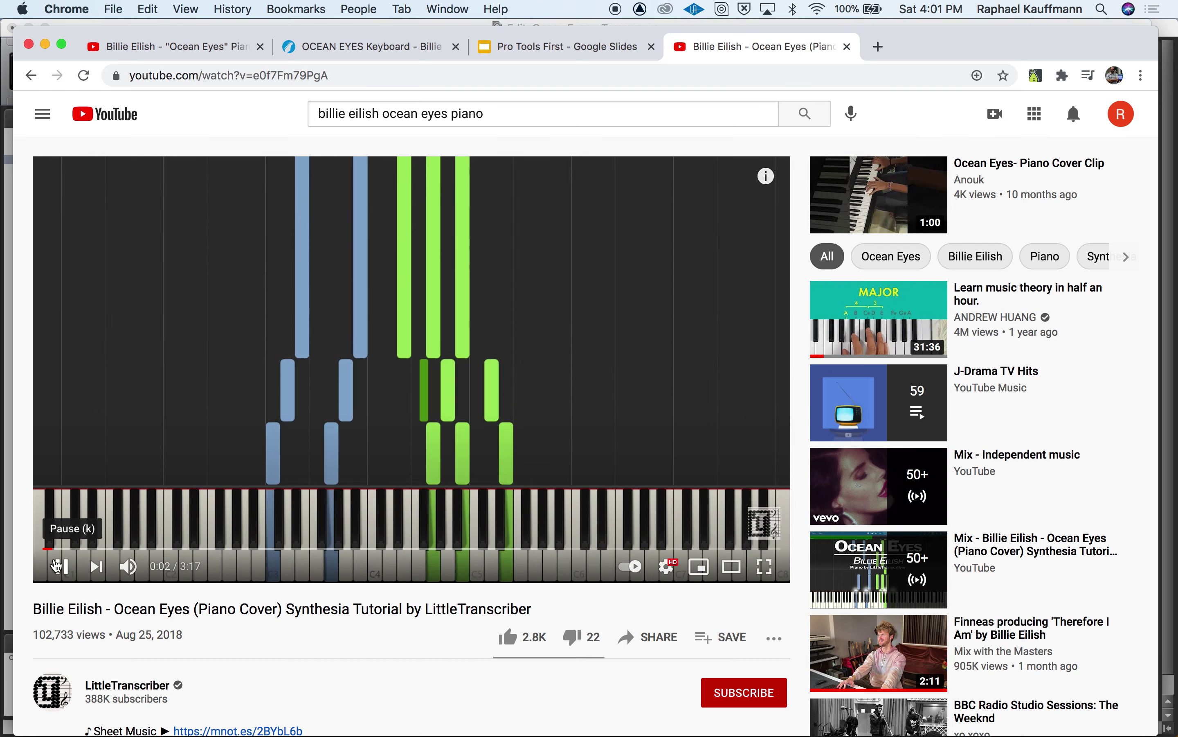
{"action": "left_click", "coordinate": [57, 566]}
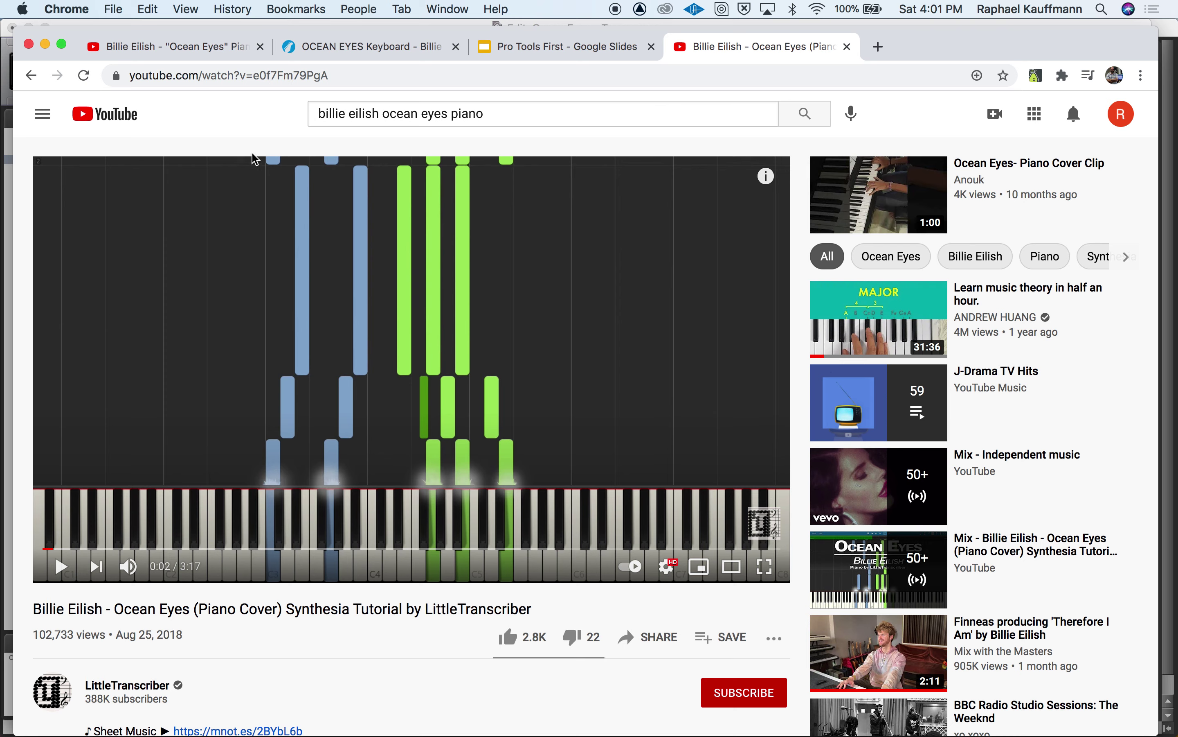
Play the chord-labelled tutorial from 0:05 to 0:07, then return to the Synthesia cover video.
{"action": "left_click", "coordinate": [192, 44]}
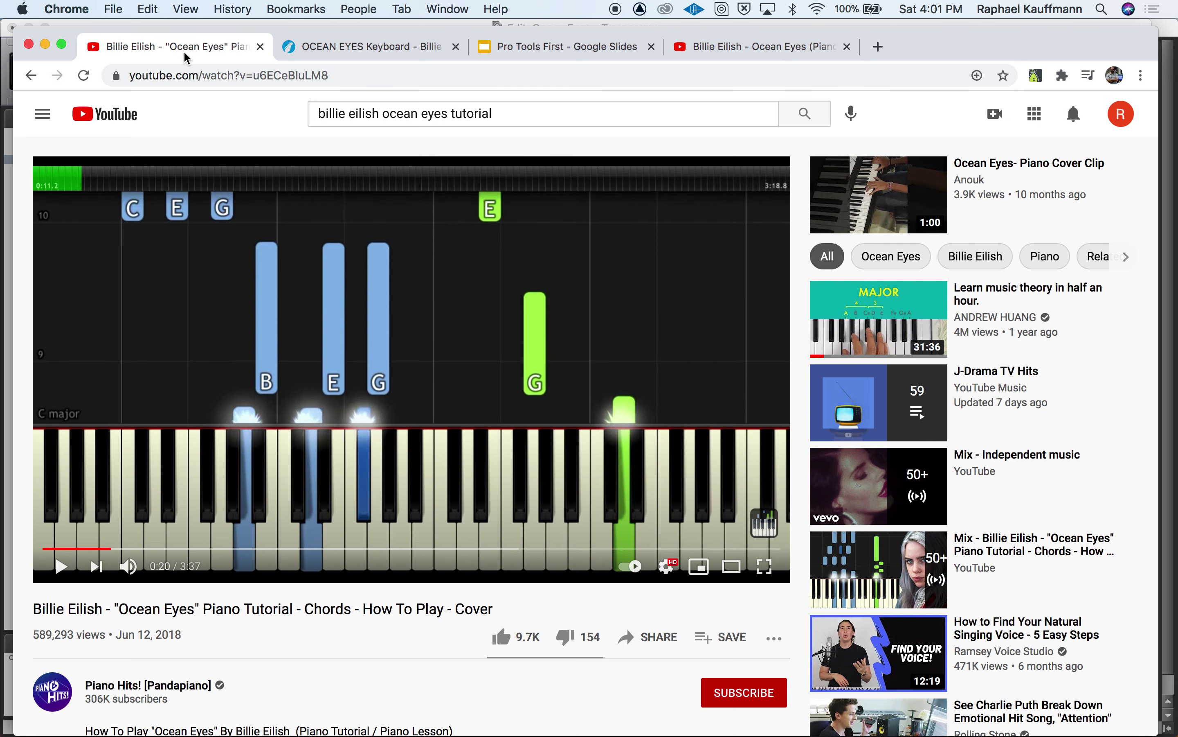
{"action": "left_click", "coordinate": [66, 553]}
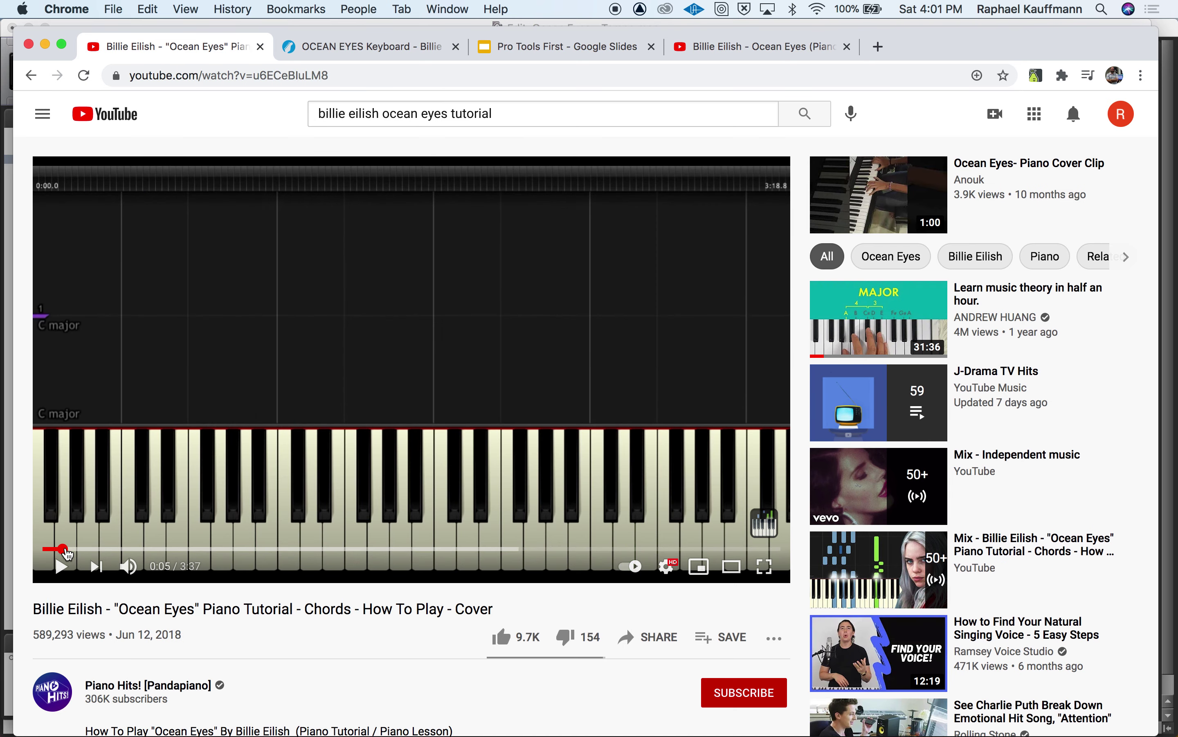
{"action": "left_click", "coordinate": [68, 567]}
{"action": "left_click", "coordinate": [68, 566]}
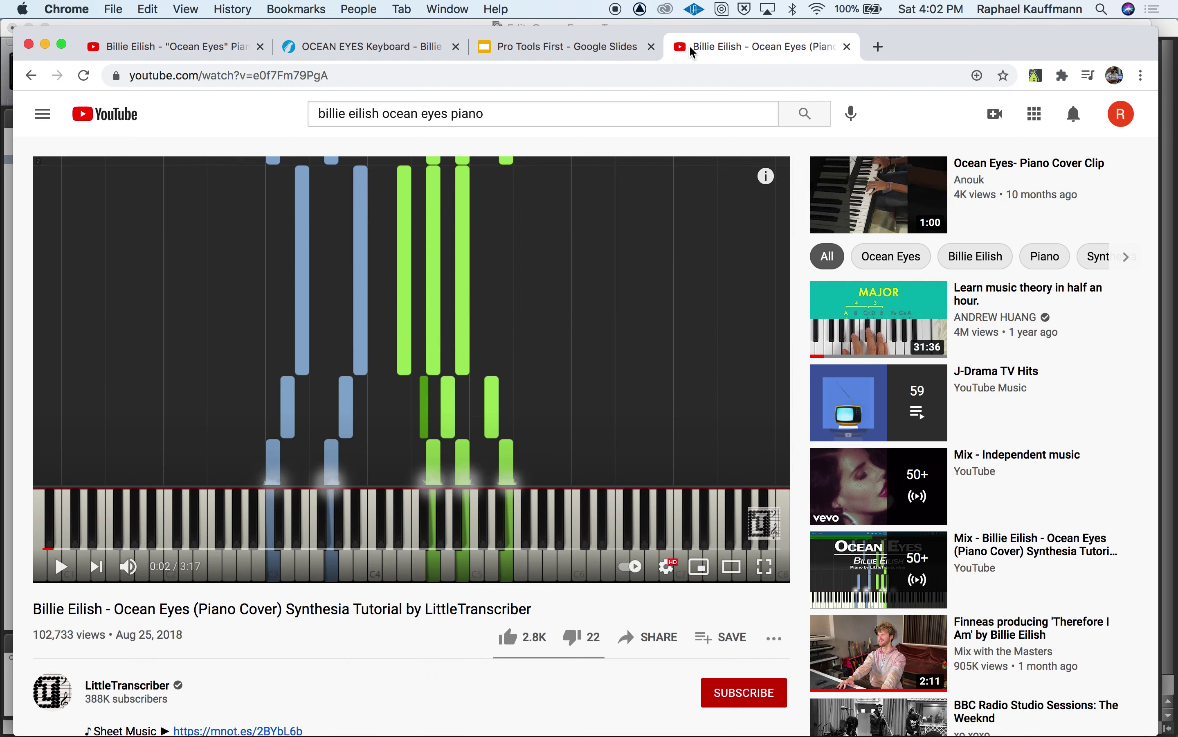
{"action": "left_click", "coordinate": [691, 47]}
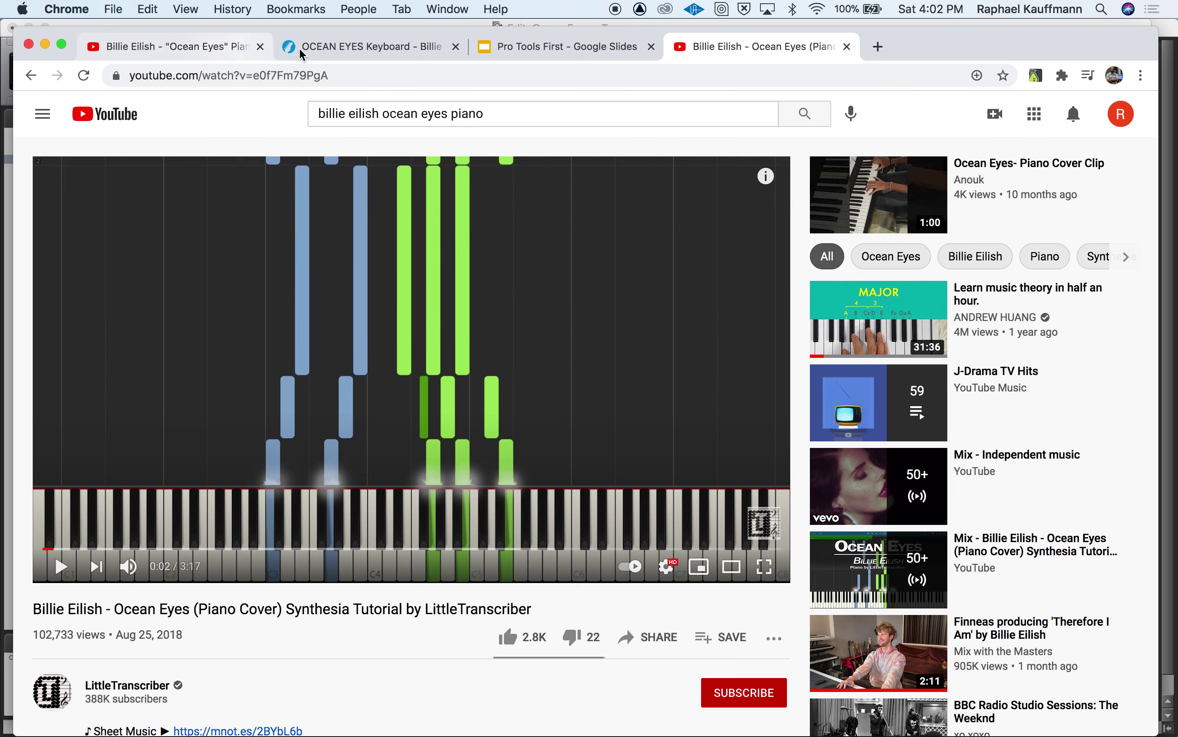
{"action": "left_click", "coordinate": [345, 58]}
{"action": "scroll", "coordinate": [374, 518], "scroll_direction": "down", "scroll_amount": 3}
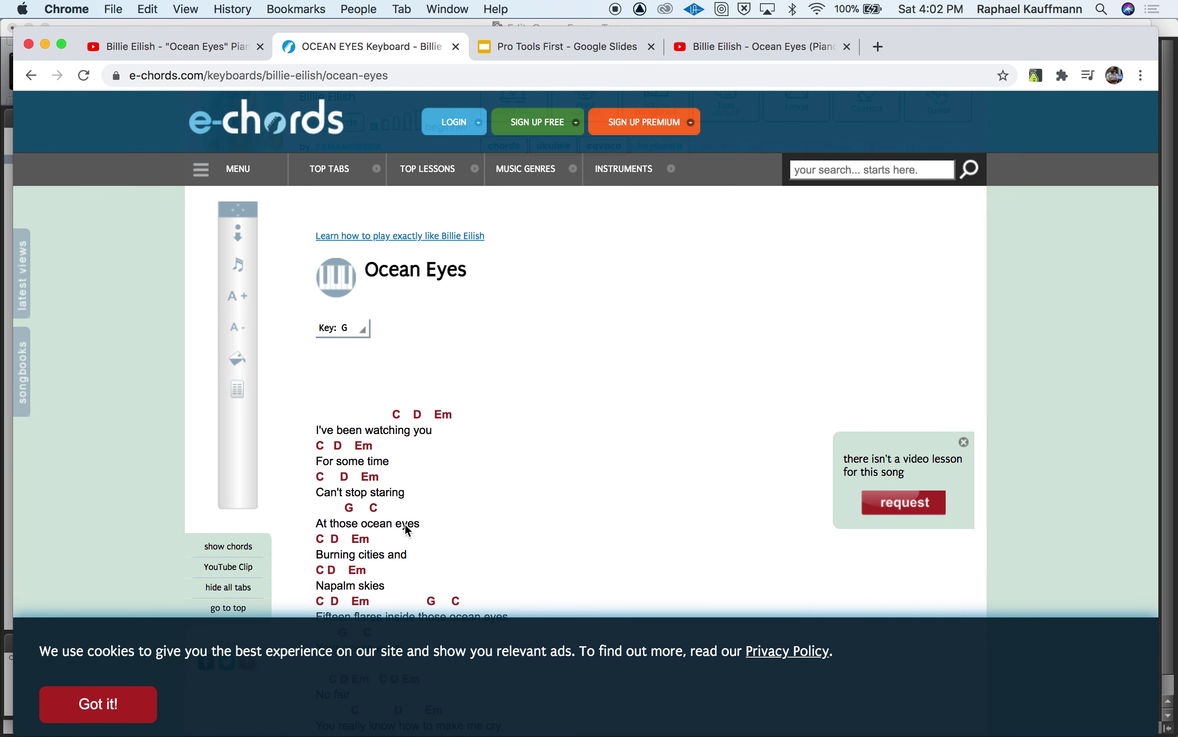
{"action": "mouse_move", "coordinate": [353, 517]}
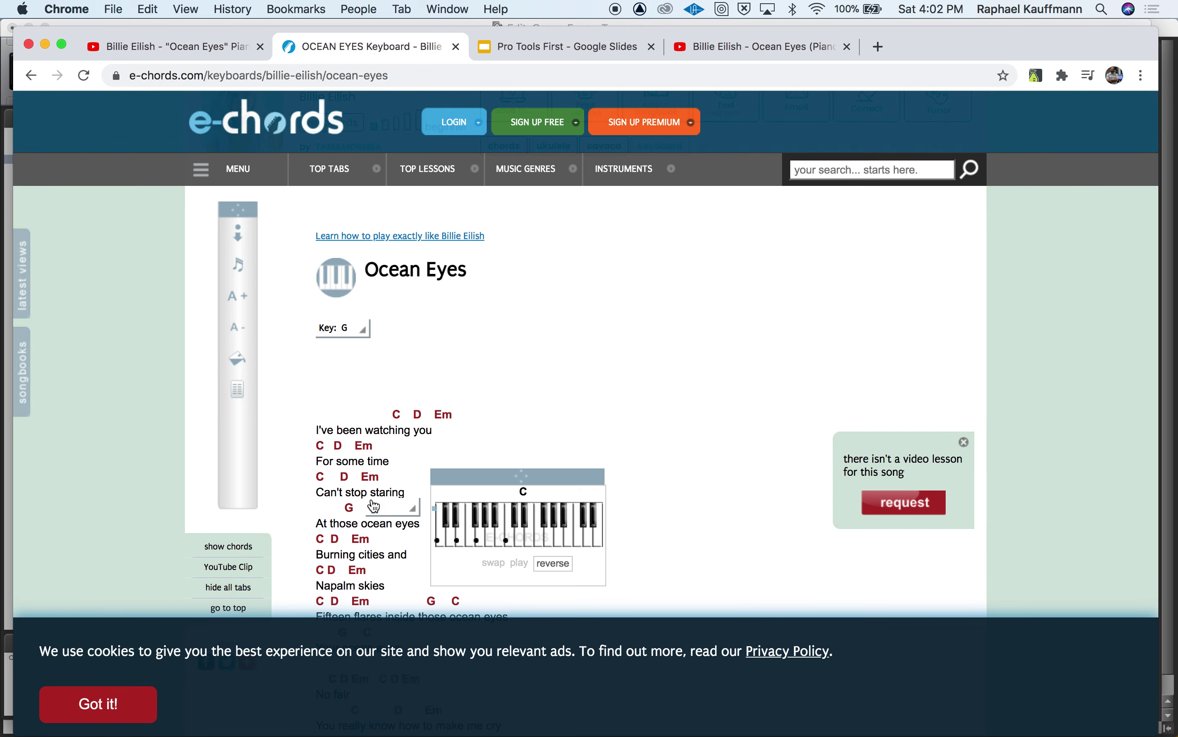
{"action": "left_click", "coordinate": [215, 49]}
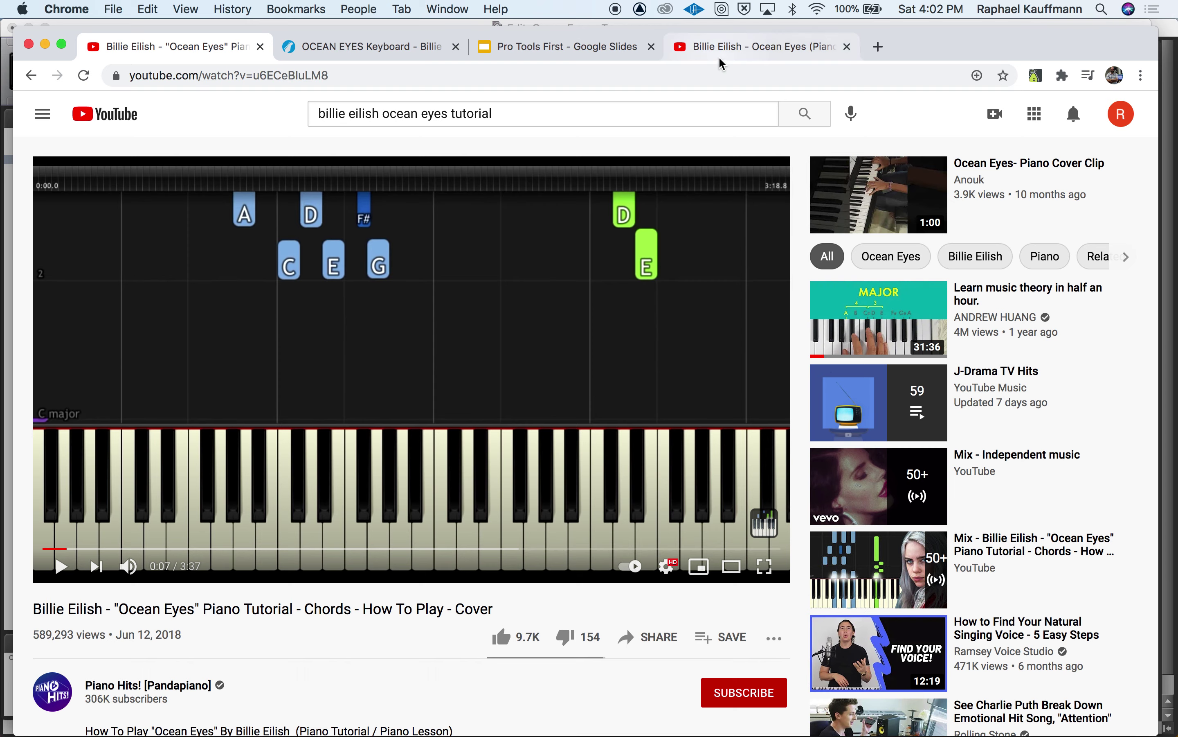
{"action": "left_click", "coordinate": [731, 53]}
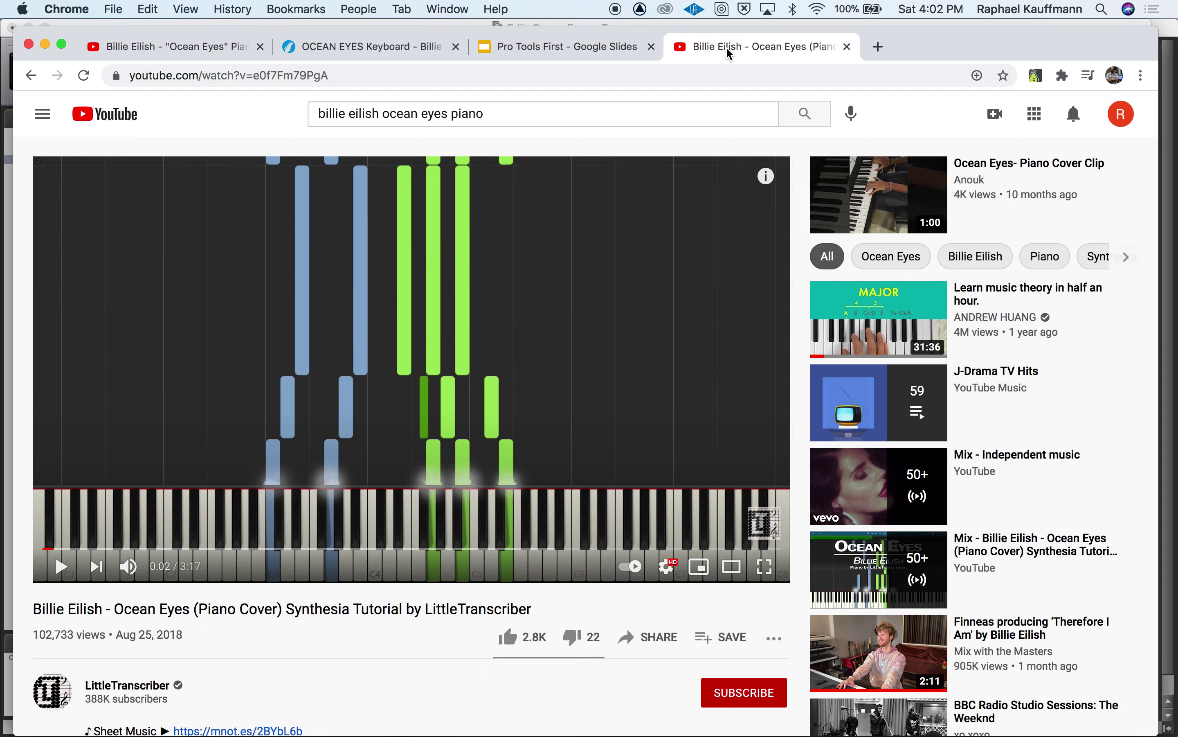
Back in Pro Tools, set Grid mode with F4 and show the MIDI editor for the Keys track.
{"action": "key", "text": "super+Tab"}
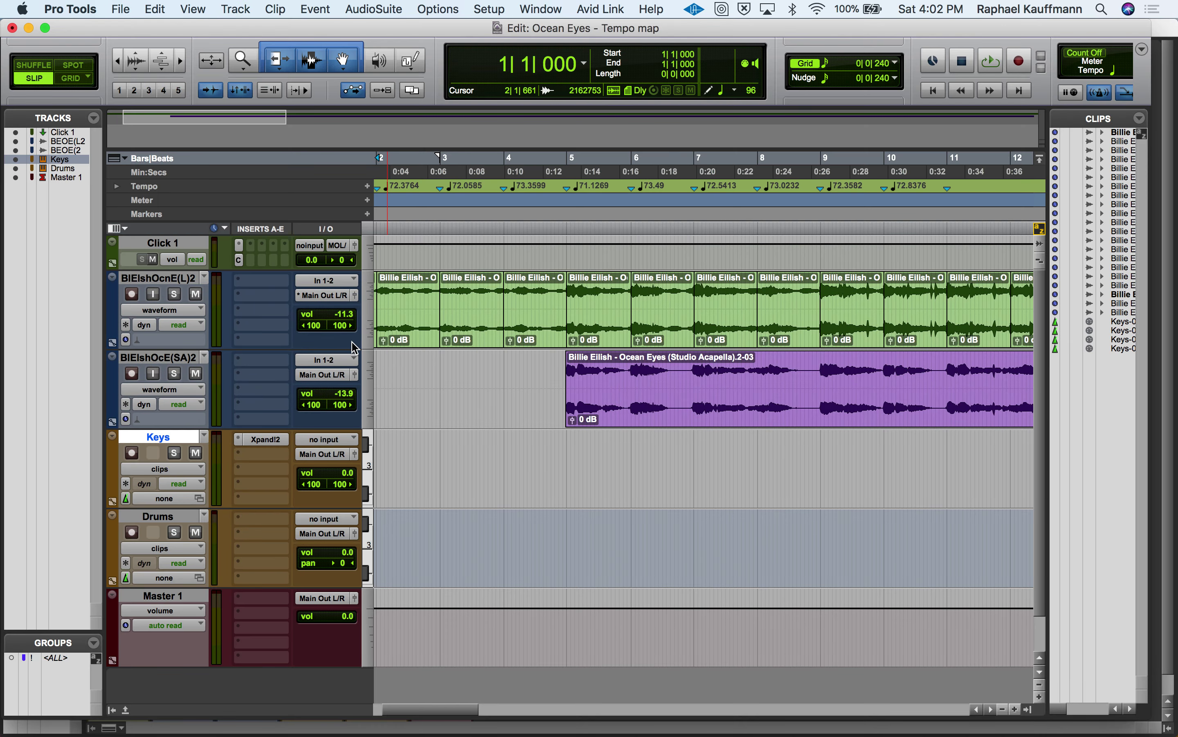
{"action": "scroll", "coordinate": [354, 347], "scroll_direction": "left", "scroll_amount": 3}
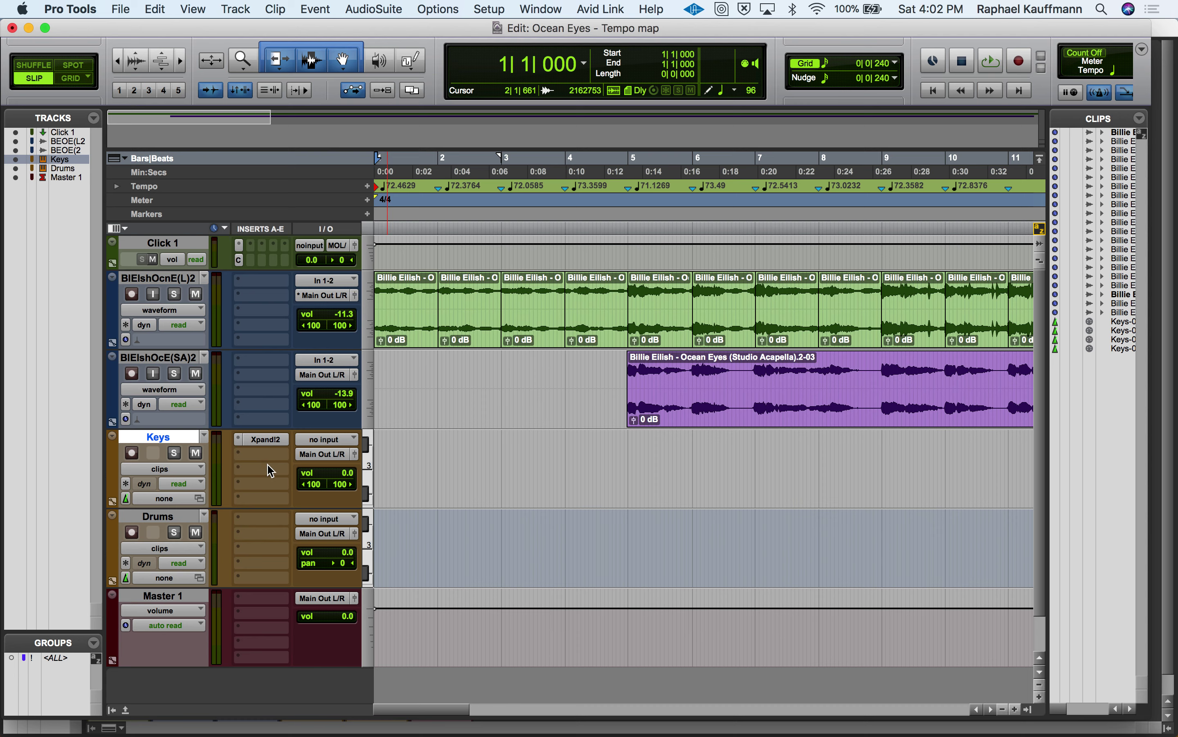
{"action": "key", "text": "F4"}
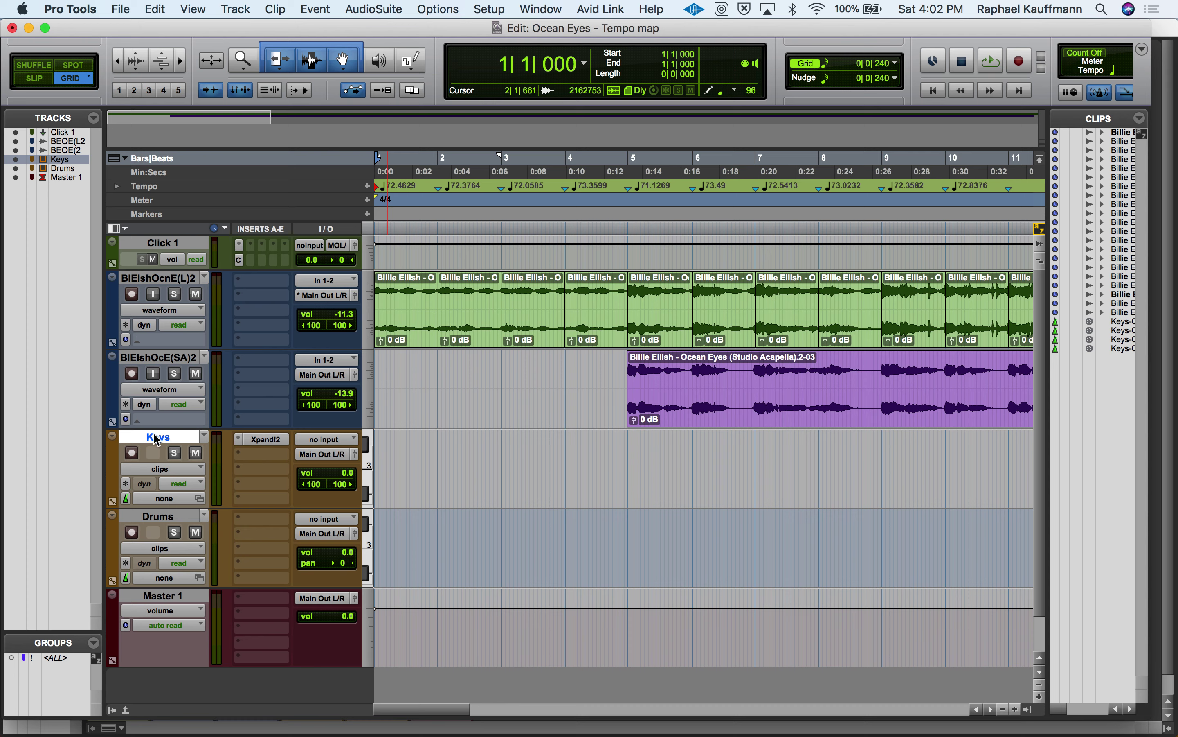
{"action": "left_click", "coordinate": [126, 709]}
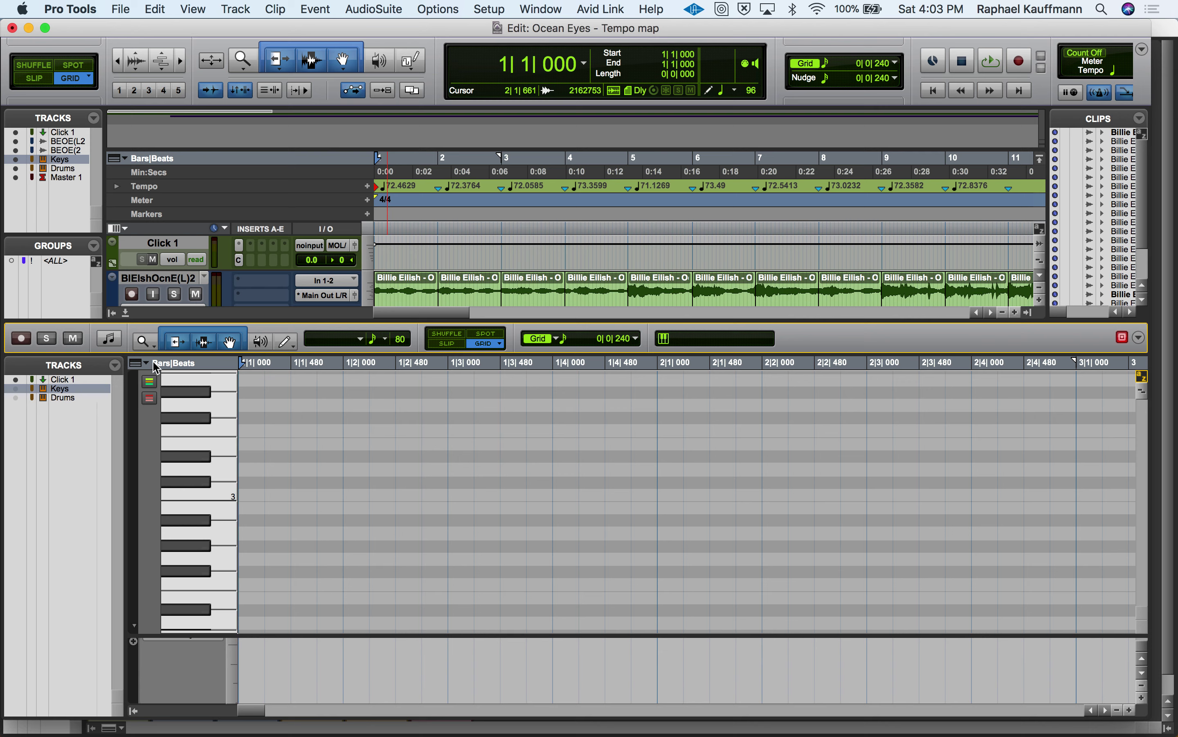
Show the Keys track in both the docked and full-size MIDI editors, then minimize the full-size window.
{"action": "left_click", "coordinate": [17, 389]}
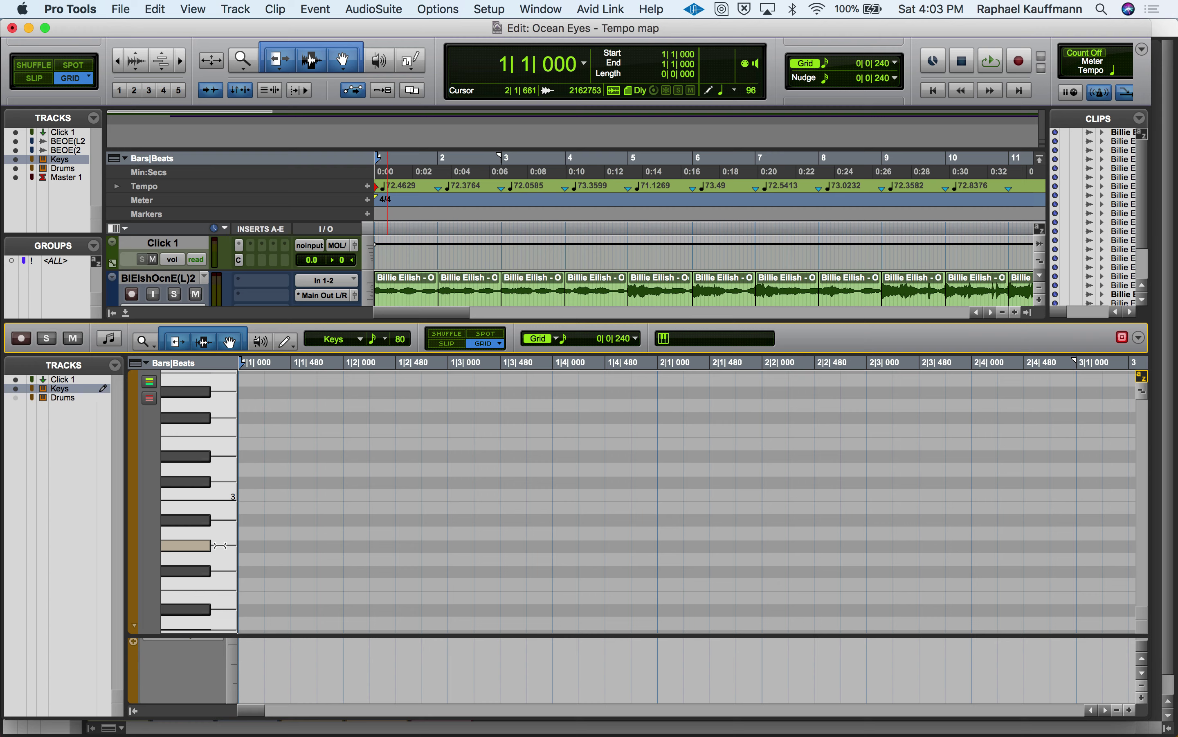
{"action": "left_click", "coordinate": [541, 9]}
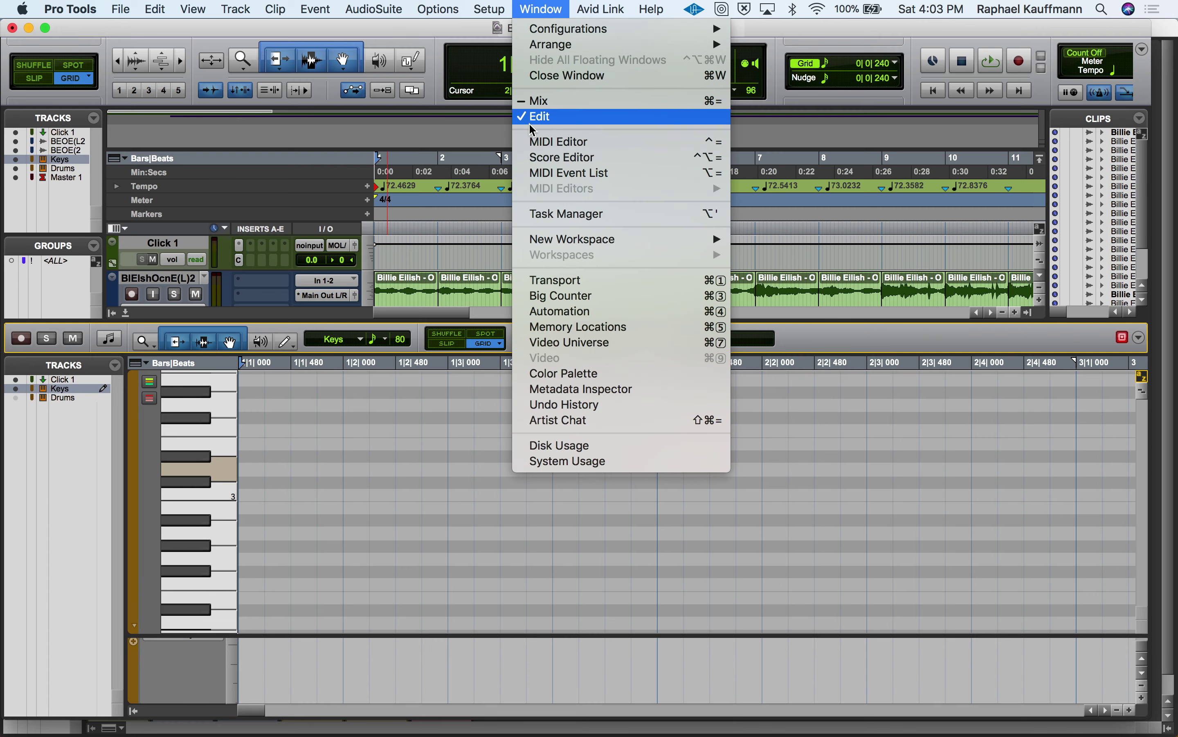
{"action": "left_click", "coordinate": [559, 141]}
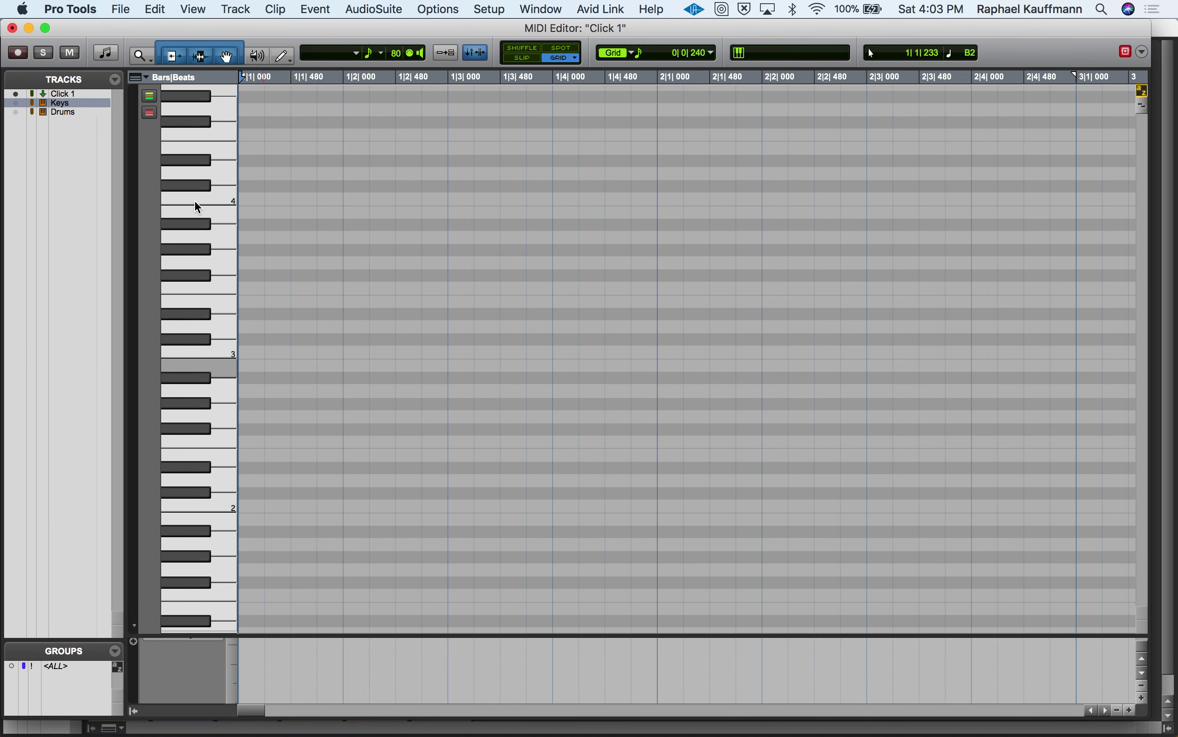
{"action": "left_click", "coordinate": [15, 103]}
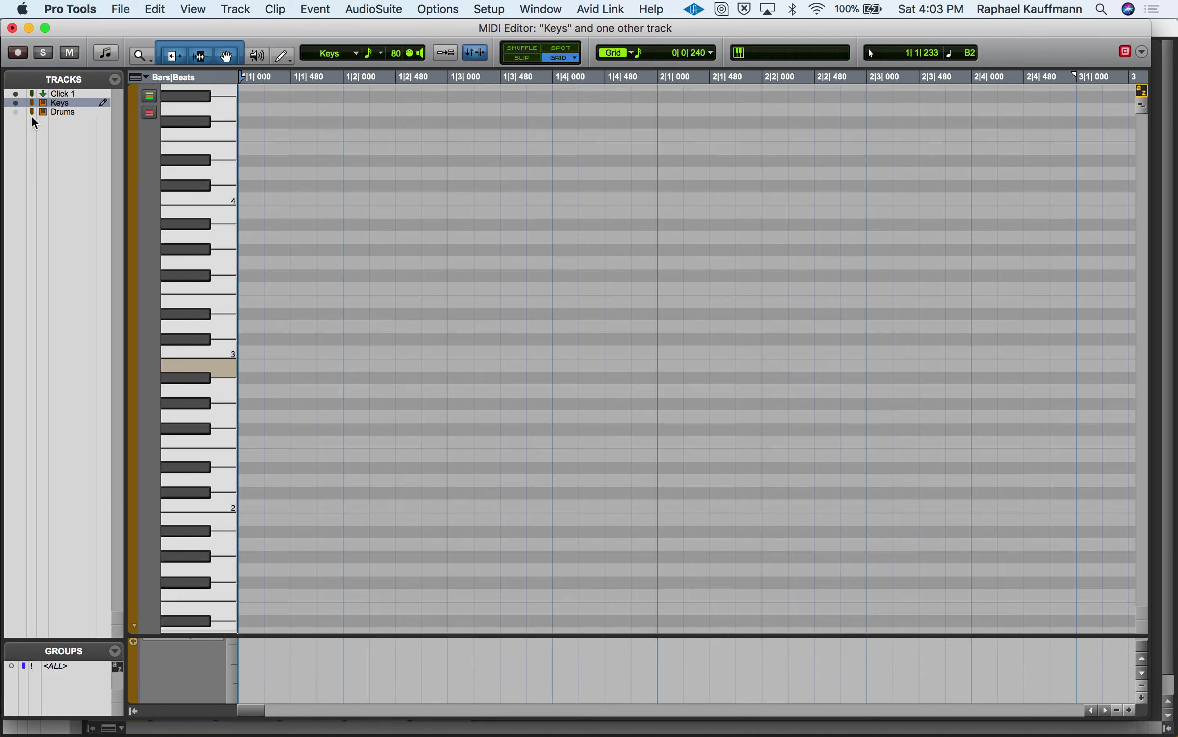
{"action": "left_click", "coordinate": [27, 28]}
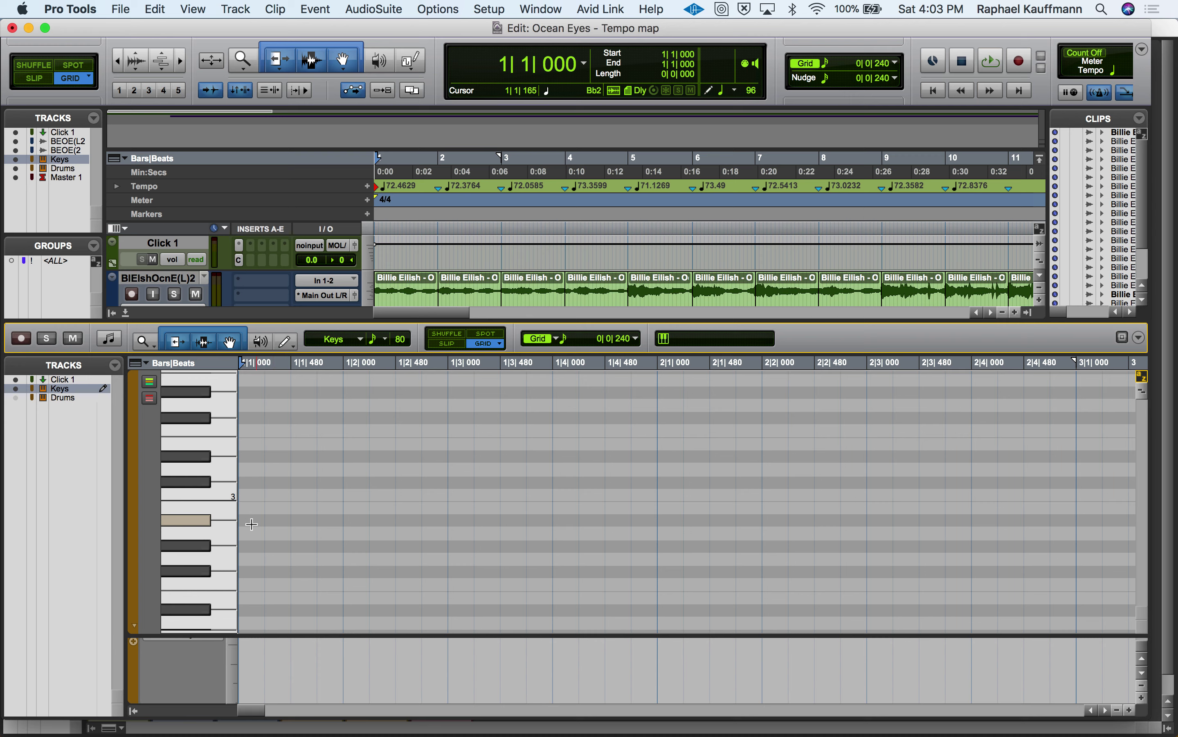
{"action": "key", "text": "super+Tab"}
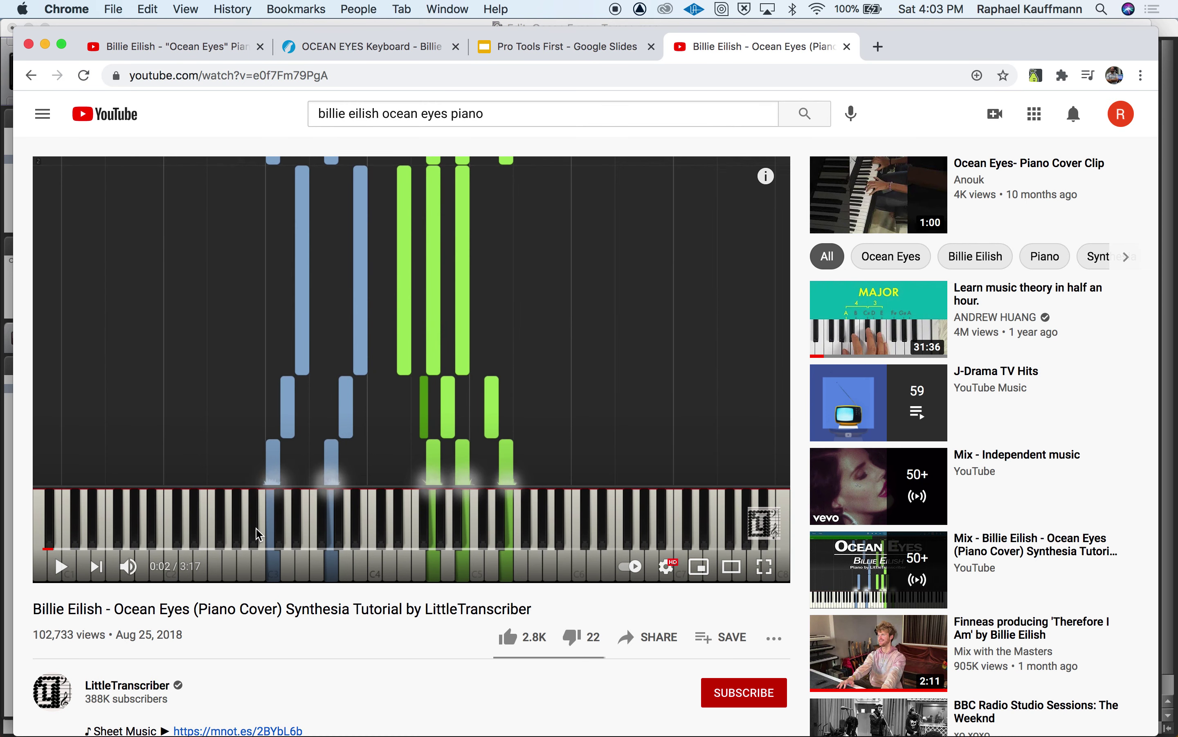
{"action": "key", "text": "super+Tab"}
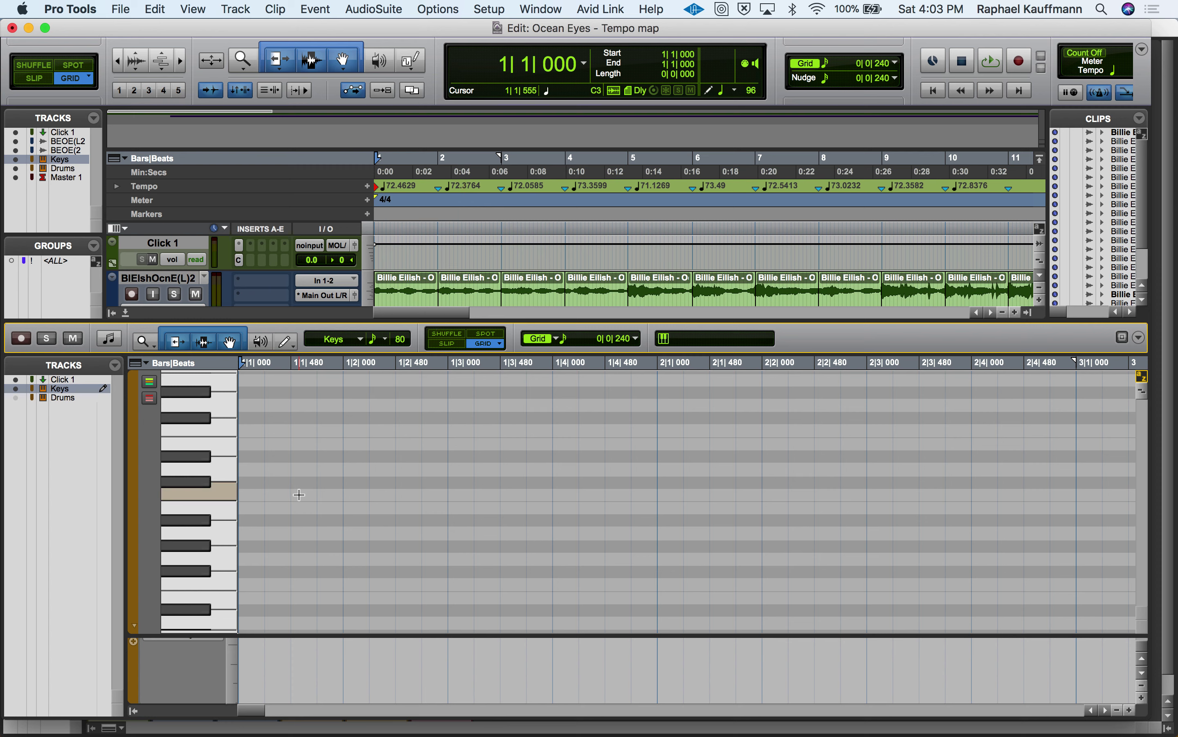
With the Pencil tool and a 1/16-note grid, draw a C3 note from 1|1|000 to 1|1|720.
{"action": "left_click", "coordinate": [283, 345]}
{"action": "left_click", "coordinate": [566, 341]}
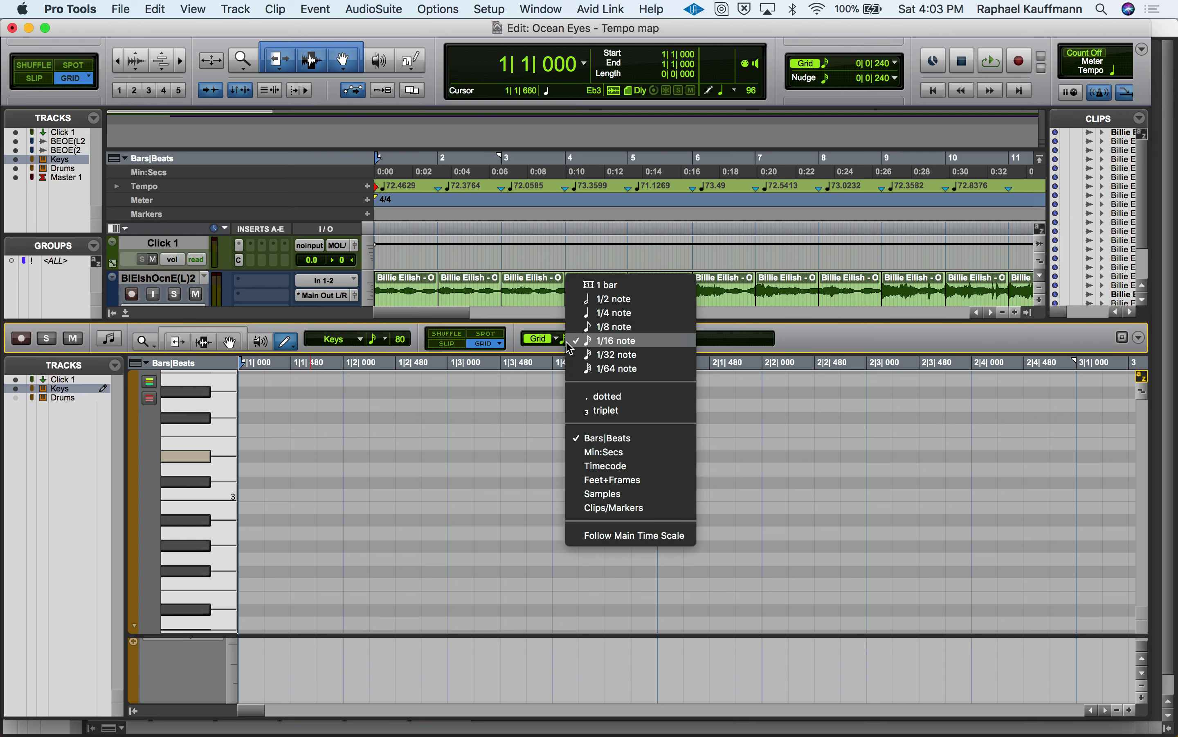
{"action": "left_click", "coordinate": [625, 343]}
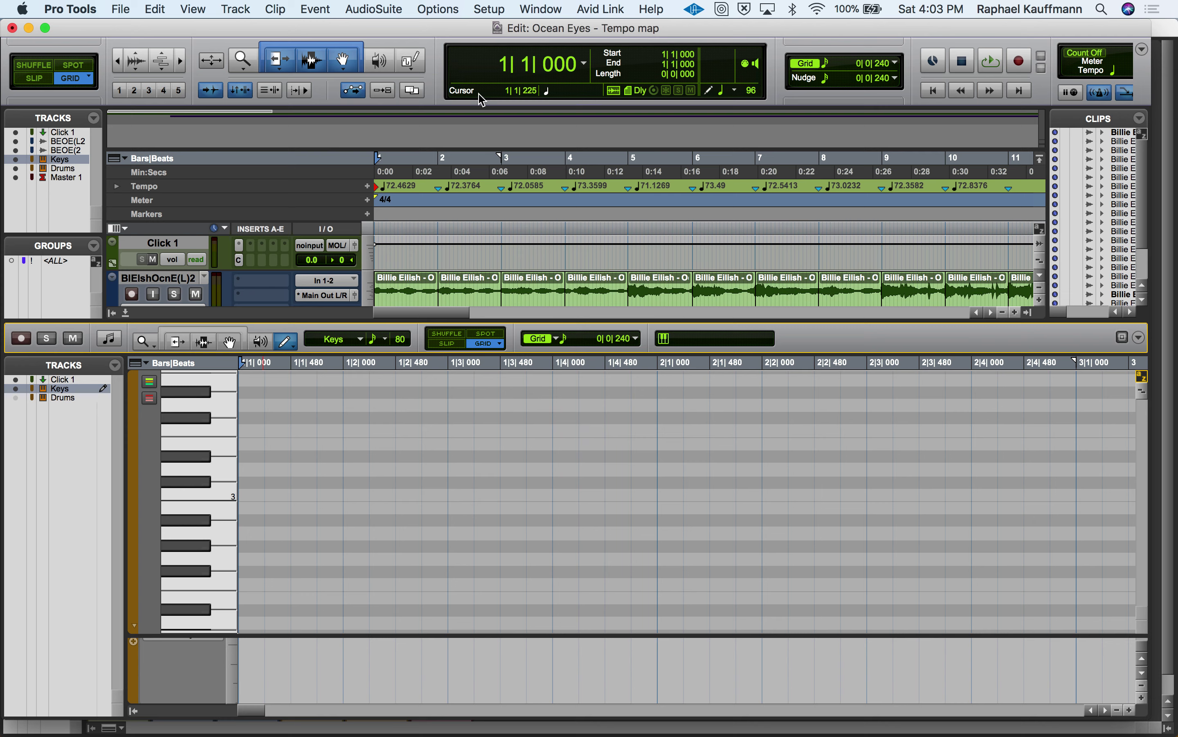
{"action": "left_click", "coordinate": [439, 80]}
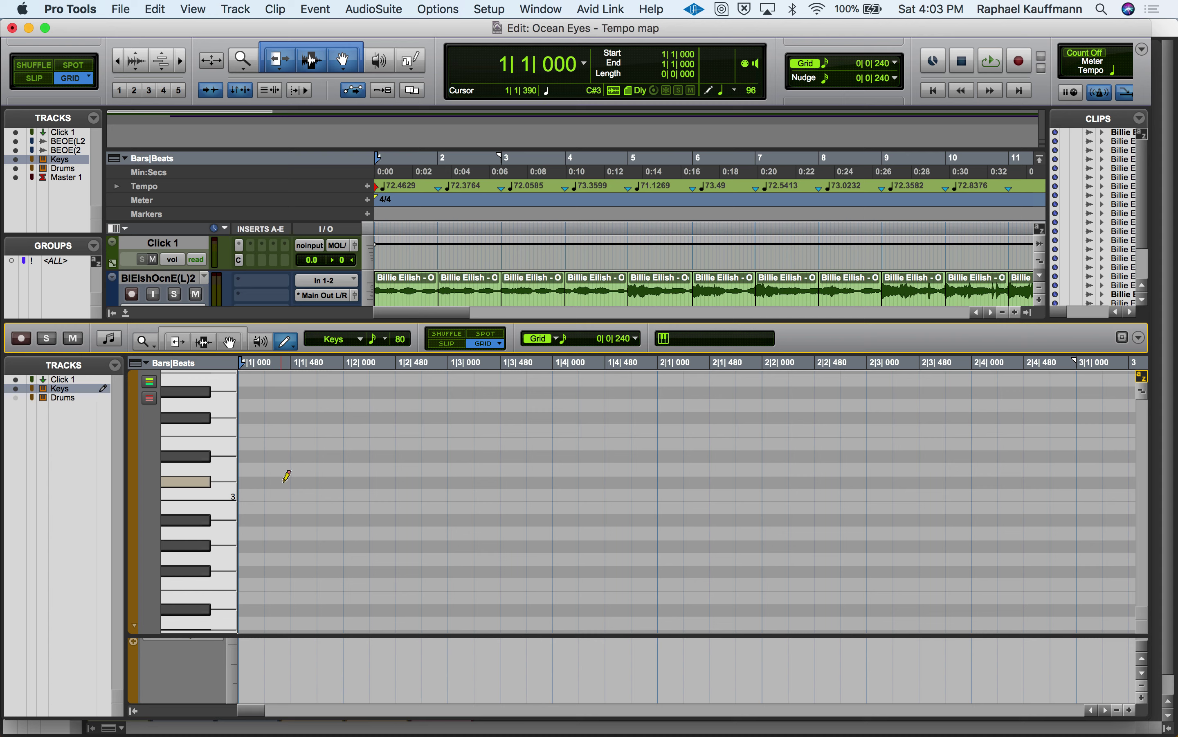
{"action": "key", "text": "super+bracketleft"}
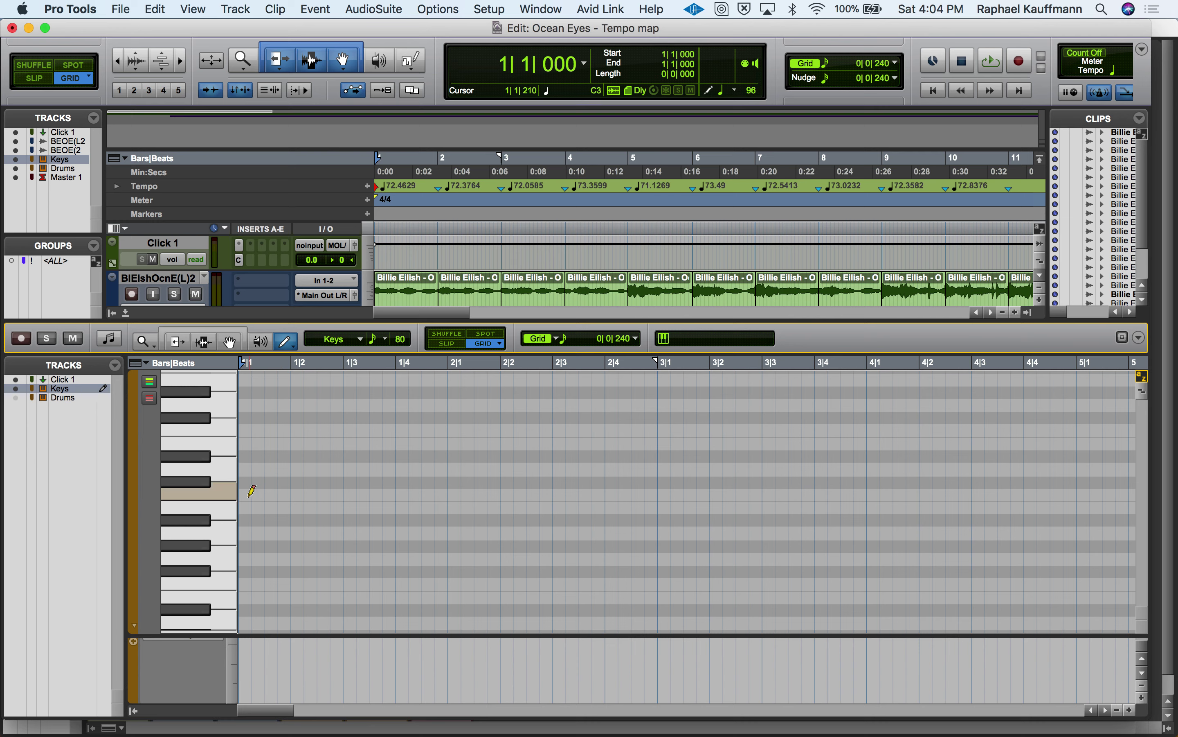
{"action": "left_click_drag", "start_coordinate": [243, 493], "coordinate": [276, 493]}
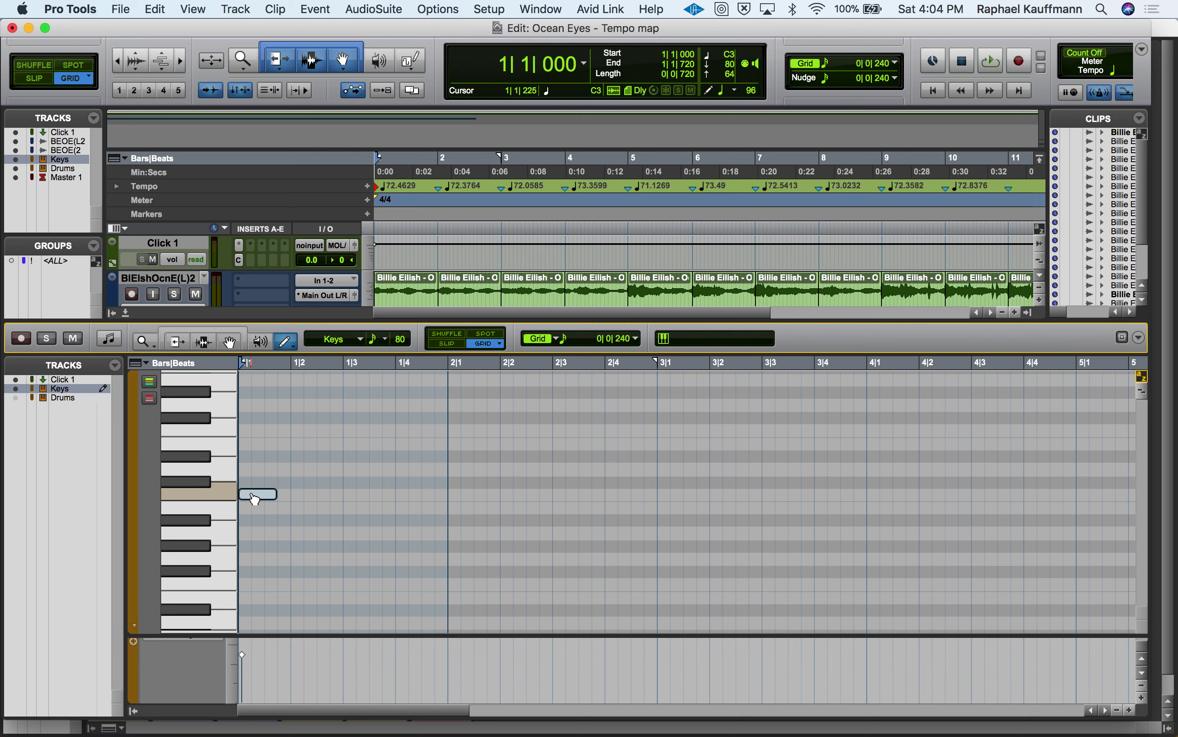
Draw E3 and G3 notes at 1|1|000 matching the C3 note's length.
{"action": "left_click", "coordinate": [251, 444]}
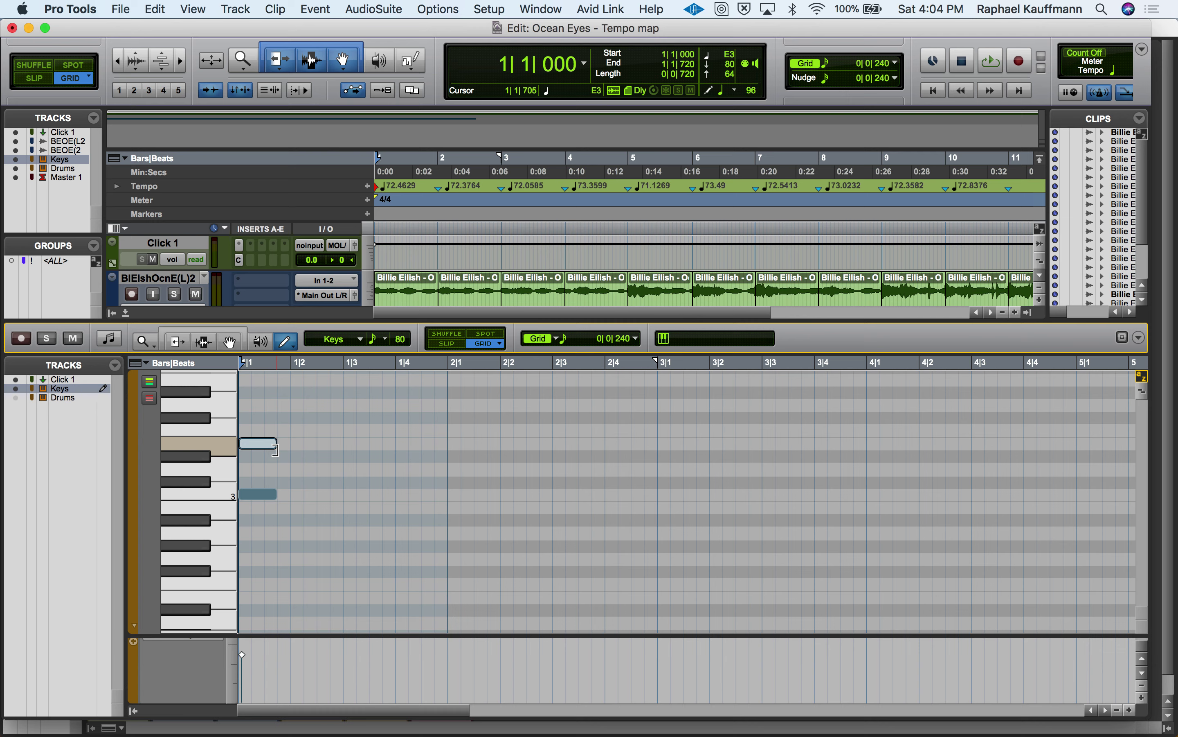
{"action": "left_click", "coordinate": [246, 401]}
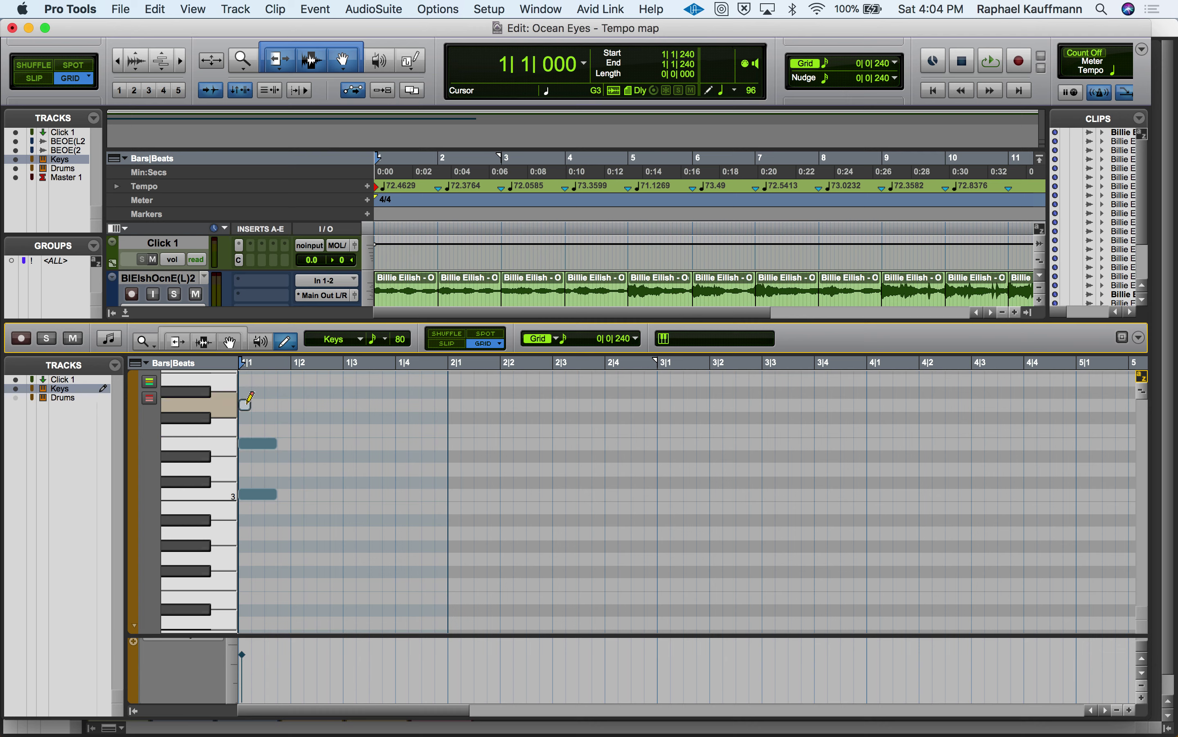
{"action": "left_click_drag", "start_coordinate": [246, 401], "coordinate": [278, 400]}
Play back the new C major chord a few times to hear it.
{"action": "key", "text": "space"}
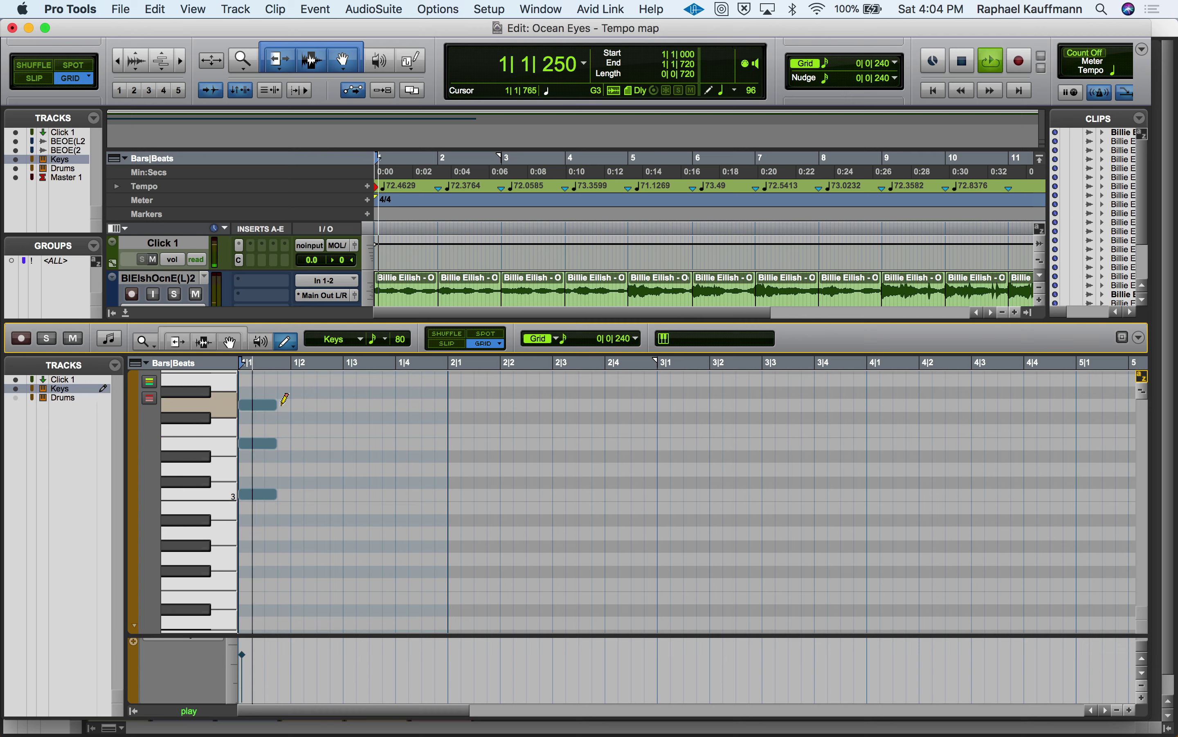
{"action": "key", "text": "space"}
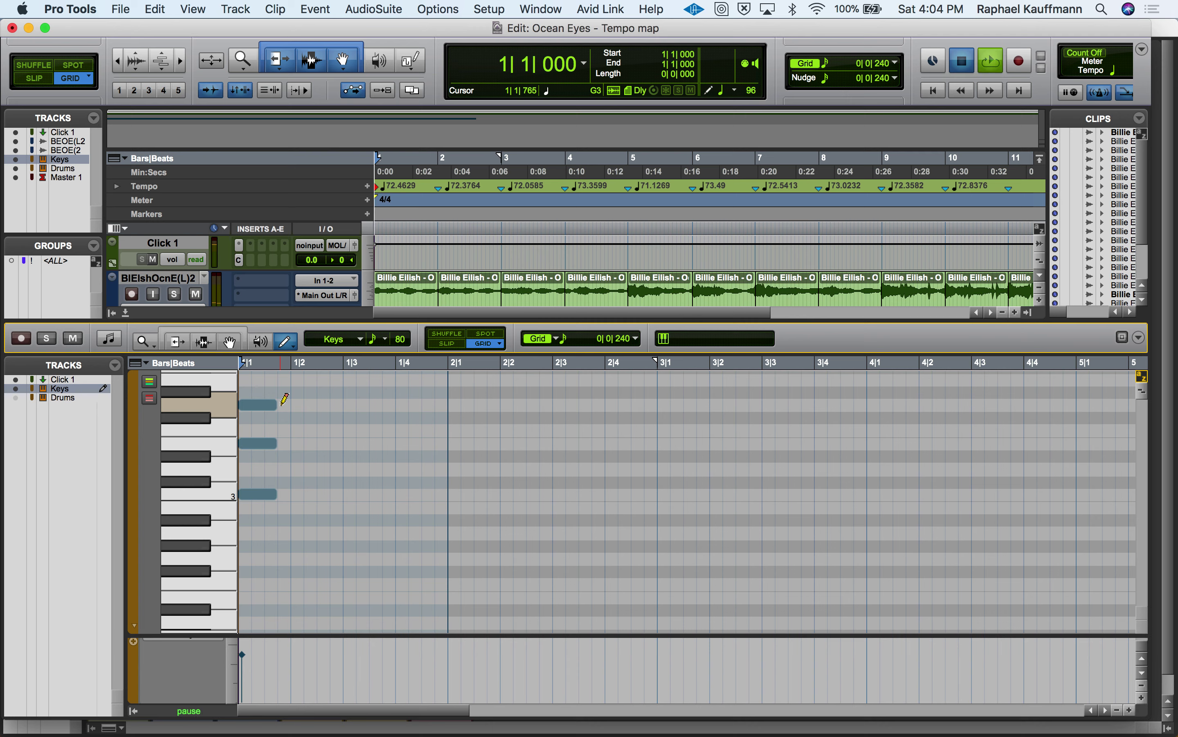
{"action": "key", "text": "space"}
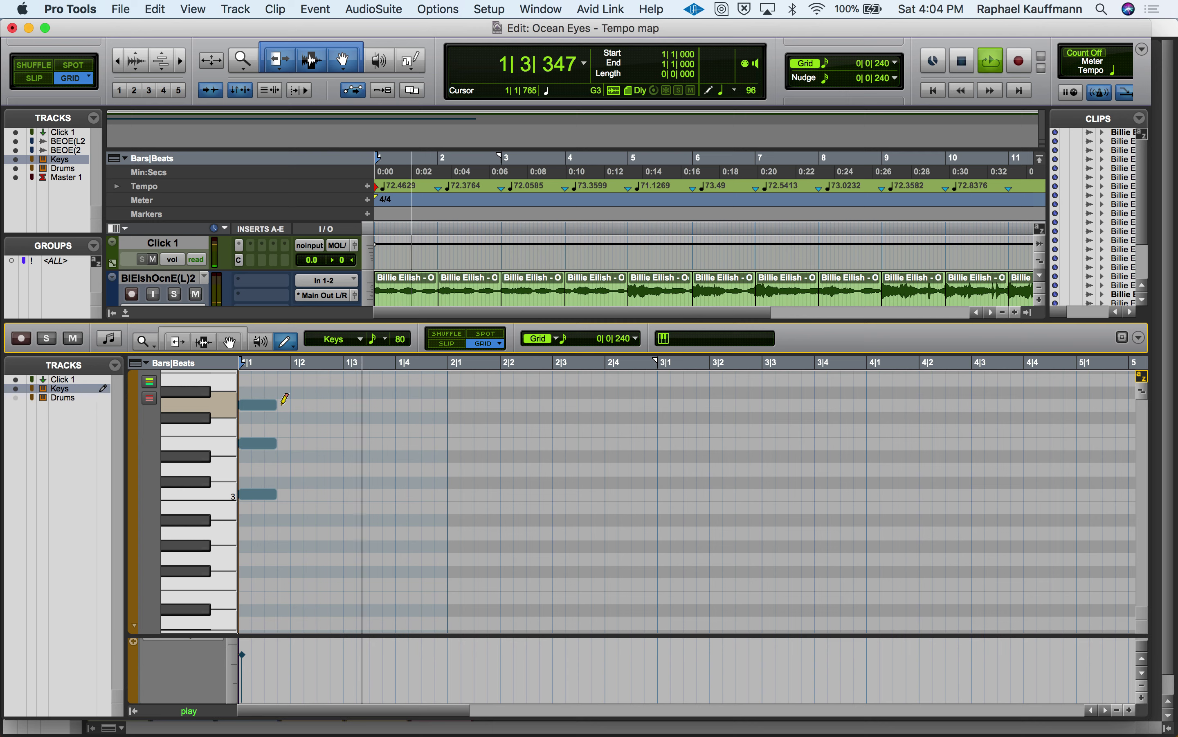
{"action": "key", "text": "space"}
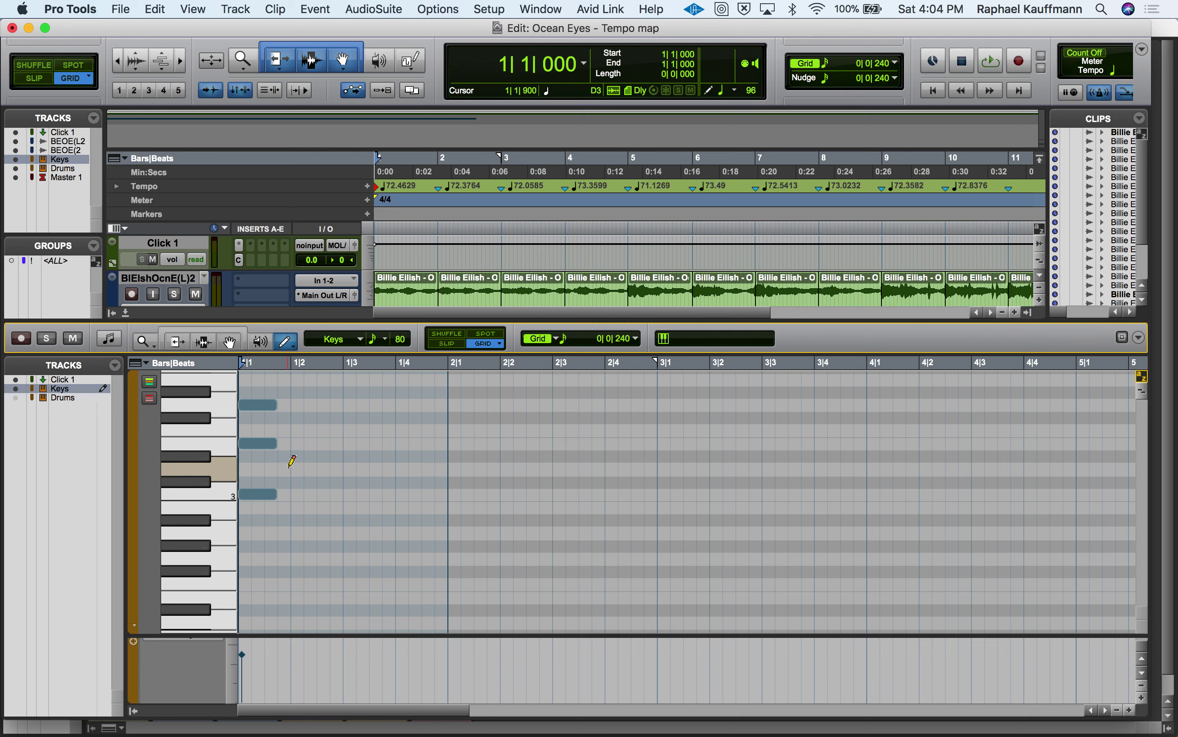
{"action": "key", "text": "space"}
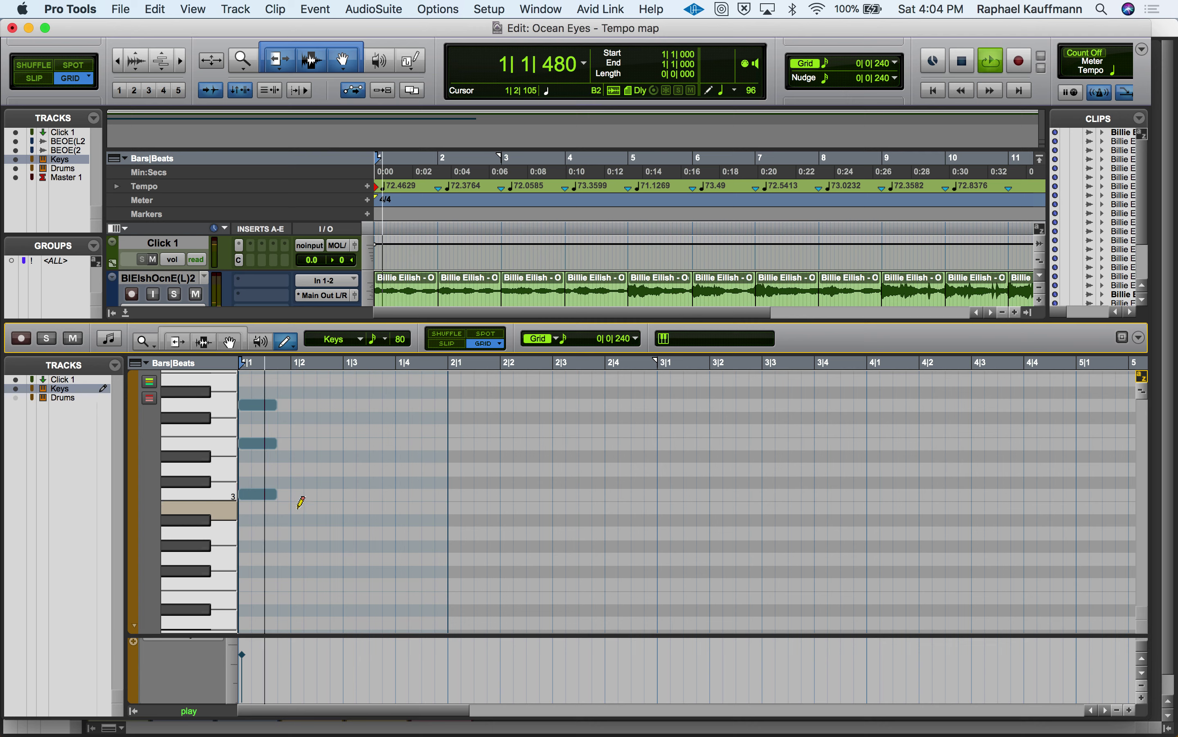
{"action": "key", "text": "space"}
{"action": "scroll", "coordinate": [300, 507], "scroll_direction": "up", "scroll_amount": 2}
{"action": "scroll", "coordinate": [301, 512], "scroll_direction": "left", "scroll_amount": 1}
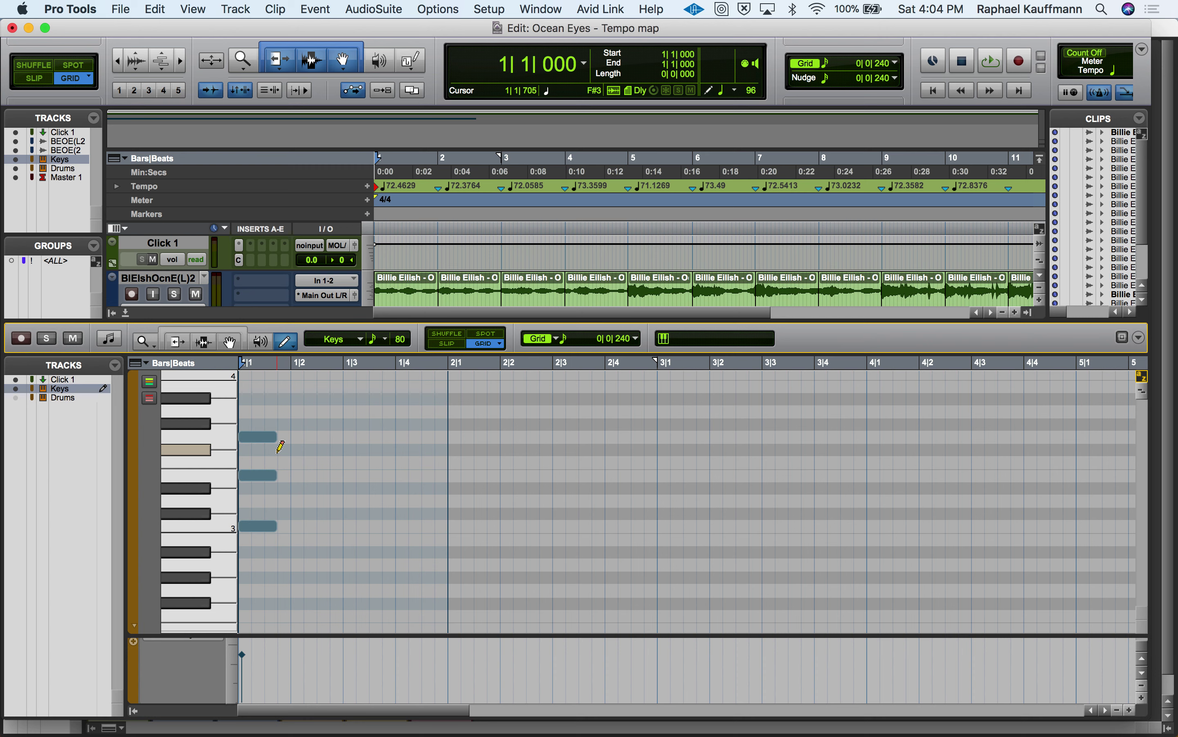
Draw A2, D3 and F#3 notes spanning 1|1|720 to 1|2|480 on the Keys track.
{"action": "left_click_drag", "start_coordinate": [274, 563], "coordinate": [300, 563]}
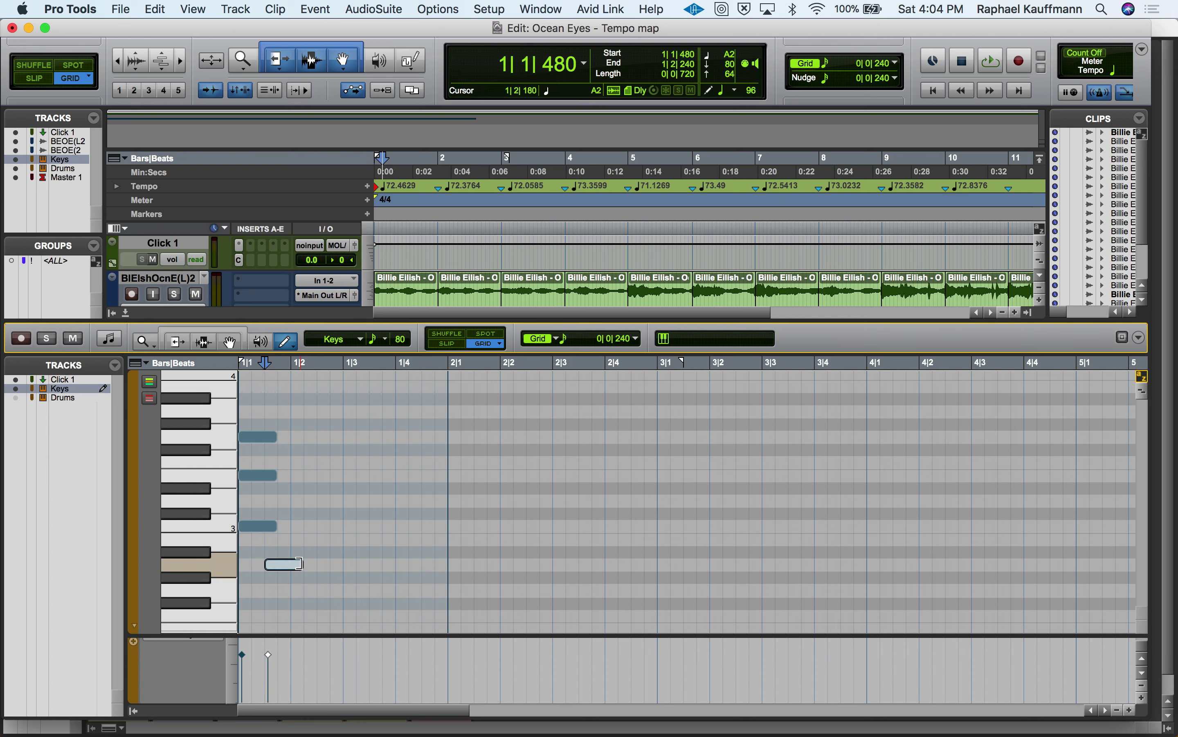
{"action": "left_click", "coordinate": [279, 498]}
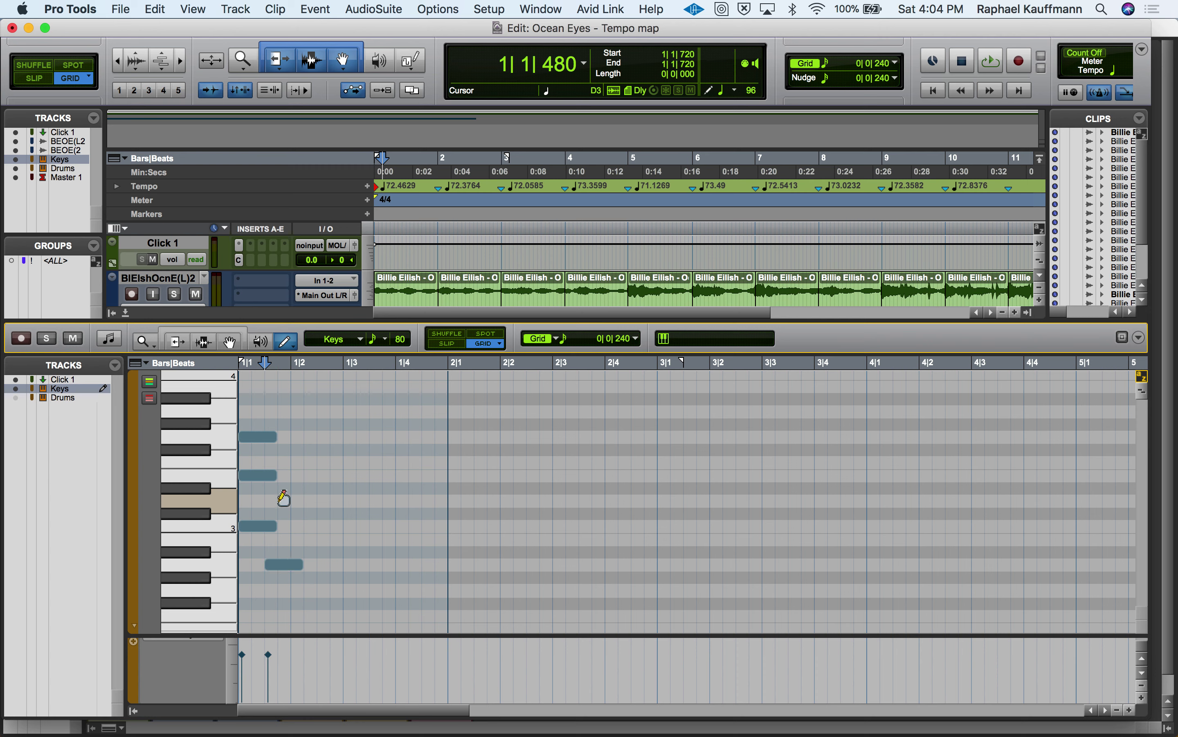
{"action": "left_click_drag", "start_coordinate": [296, 500], "coordinate": [313, 499]}
{"action": "left_click_drag", "start_coordinate": [292, 567], "coordinate": [308, 559]}
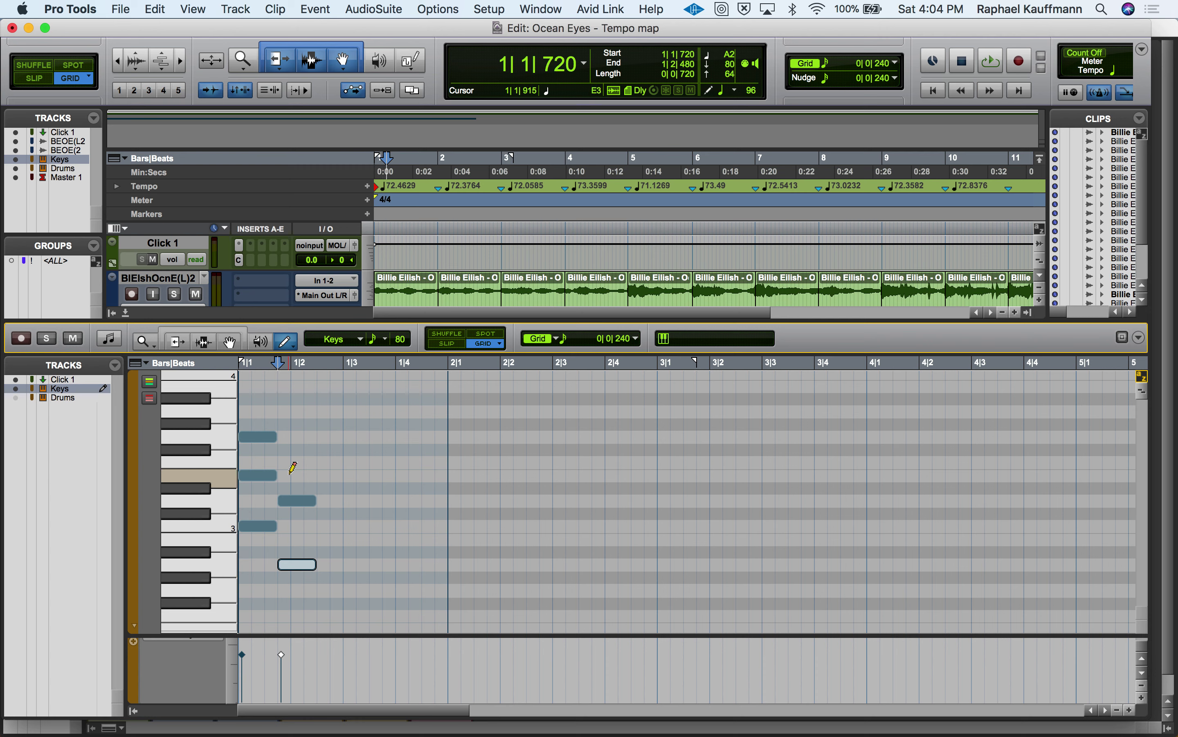
{"action": "left_click", "coordinate": [290, 451]}
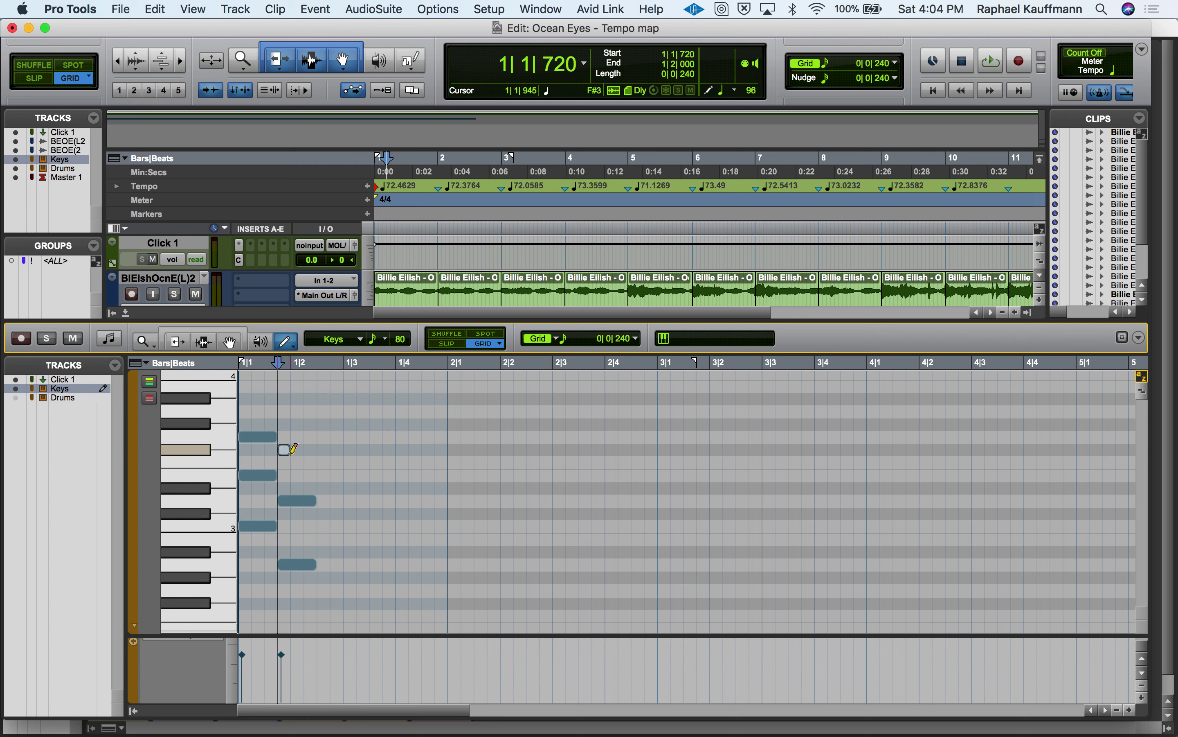
{"action": "left_click_drag", "start_coordinate": [291, 450], "coordinate": [313, 452]}
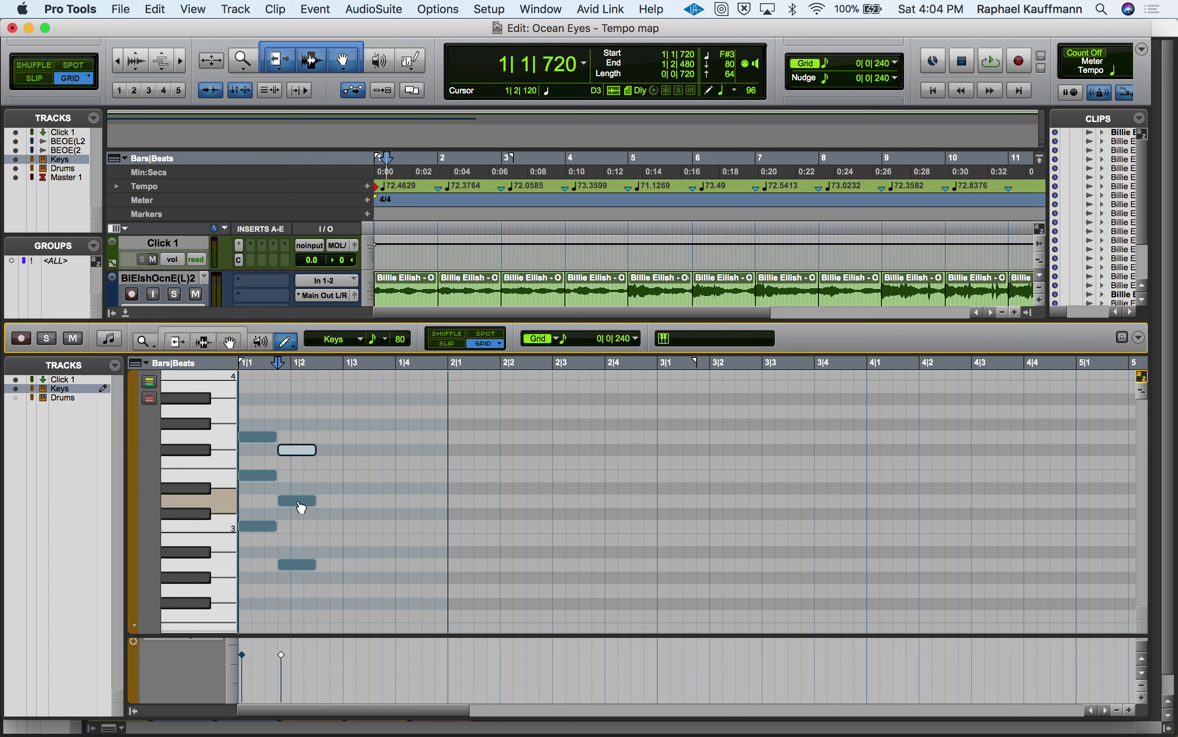
Play the two chords back from the start of the session, then stop.
{"action": "key", "text": "Return"}
{"action": "key", "text": "space"}
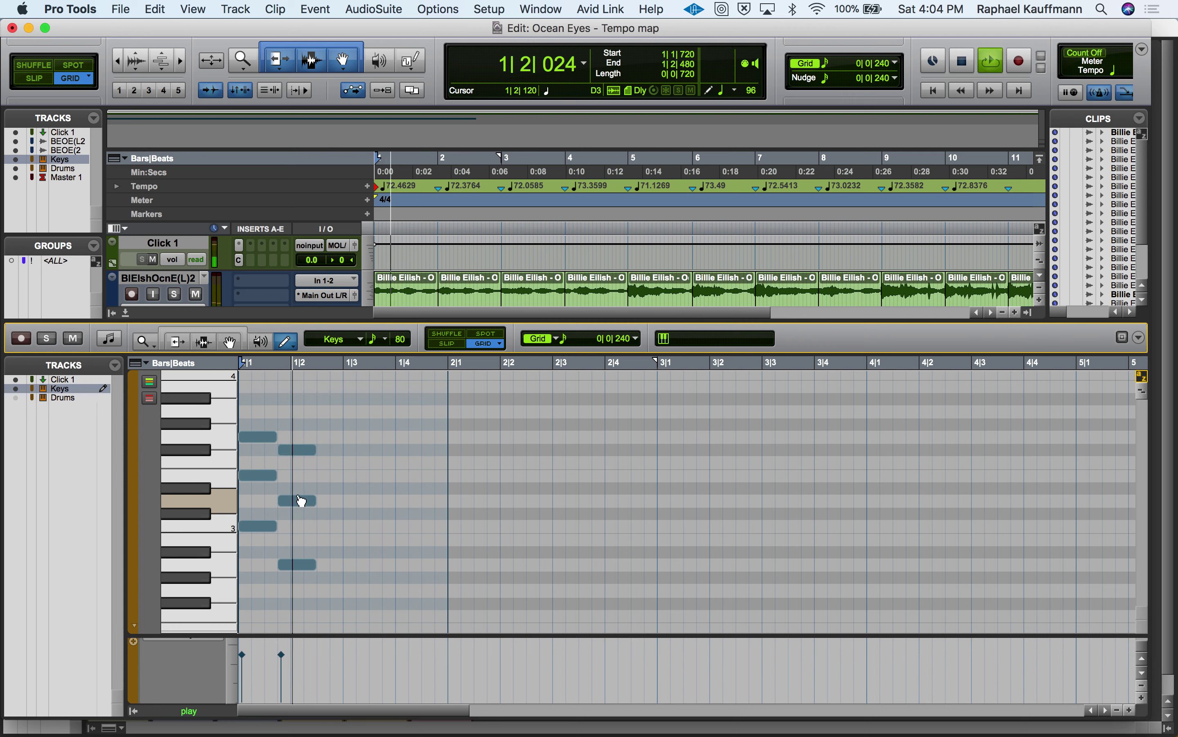
{"action": "key", "text": "space"}
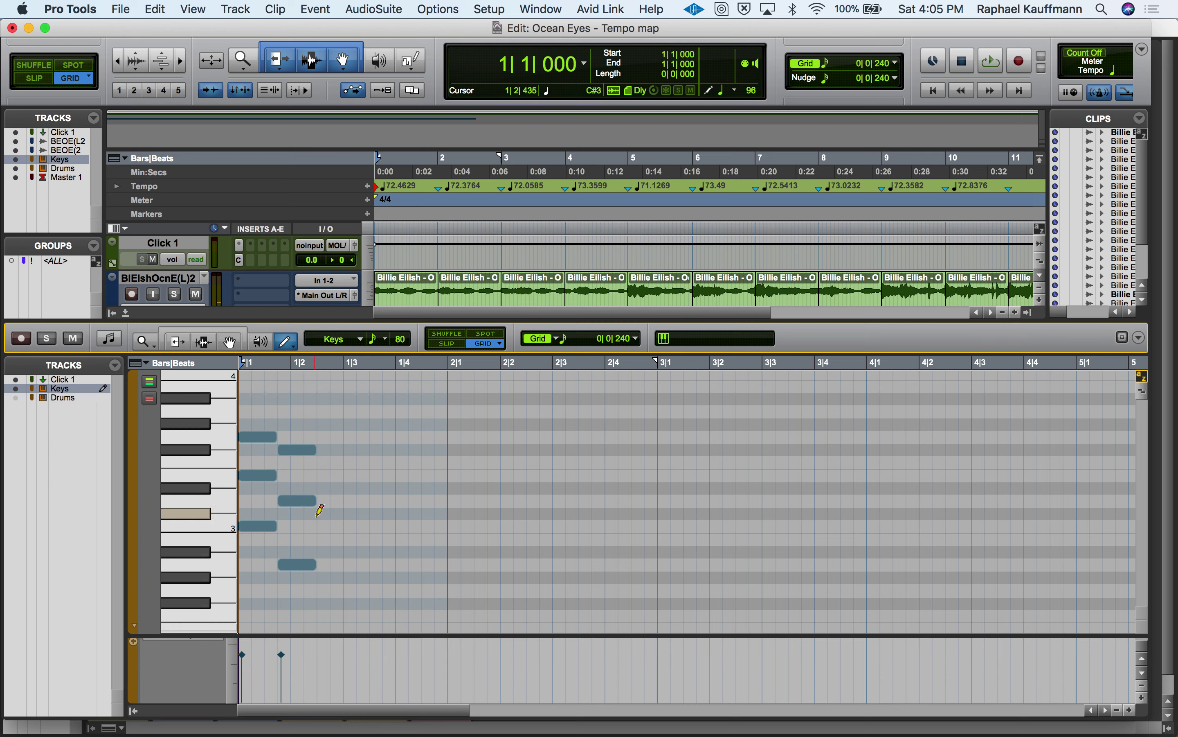
Draw a B2–E3–G3 chord held from 1|2|480 to bar 2.
{"action": "left_click_drag", "start_coordinate": [329, 538], "coordinate": [448, 537]}
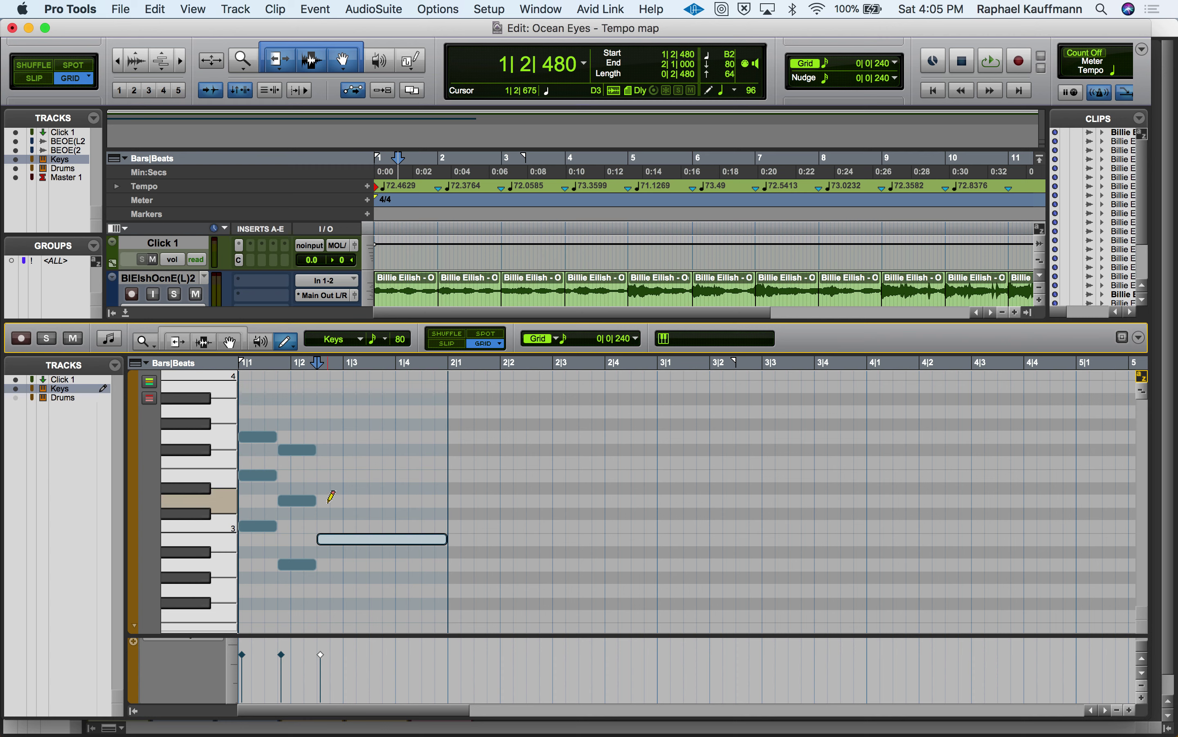
{"action": "left_click_drag", "start_coordinate": [328, 475], "coordinate": [449, 474]}
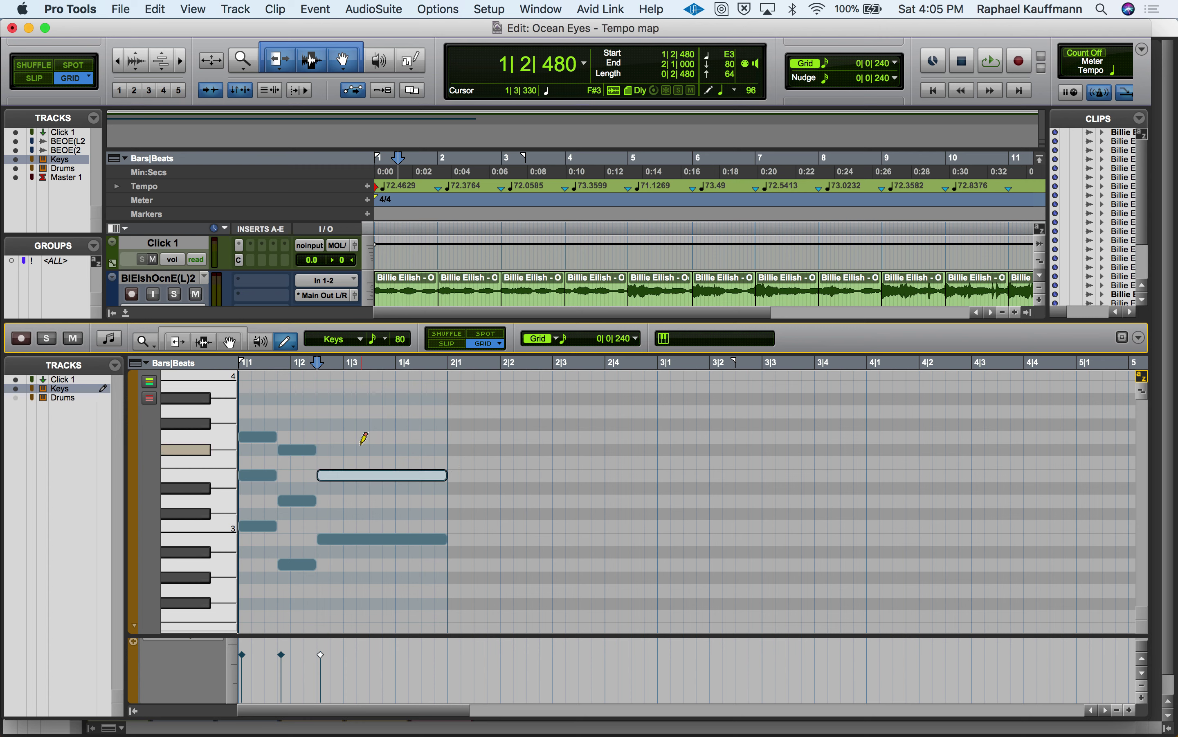
{"action": "left_click_drag", "start_coordinate": [329, 435], "coordinate": [448, 435]}
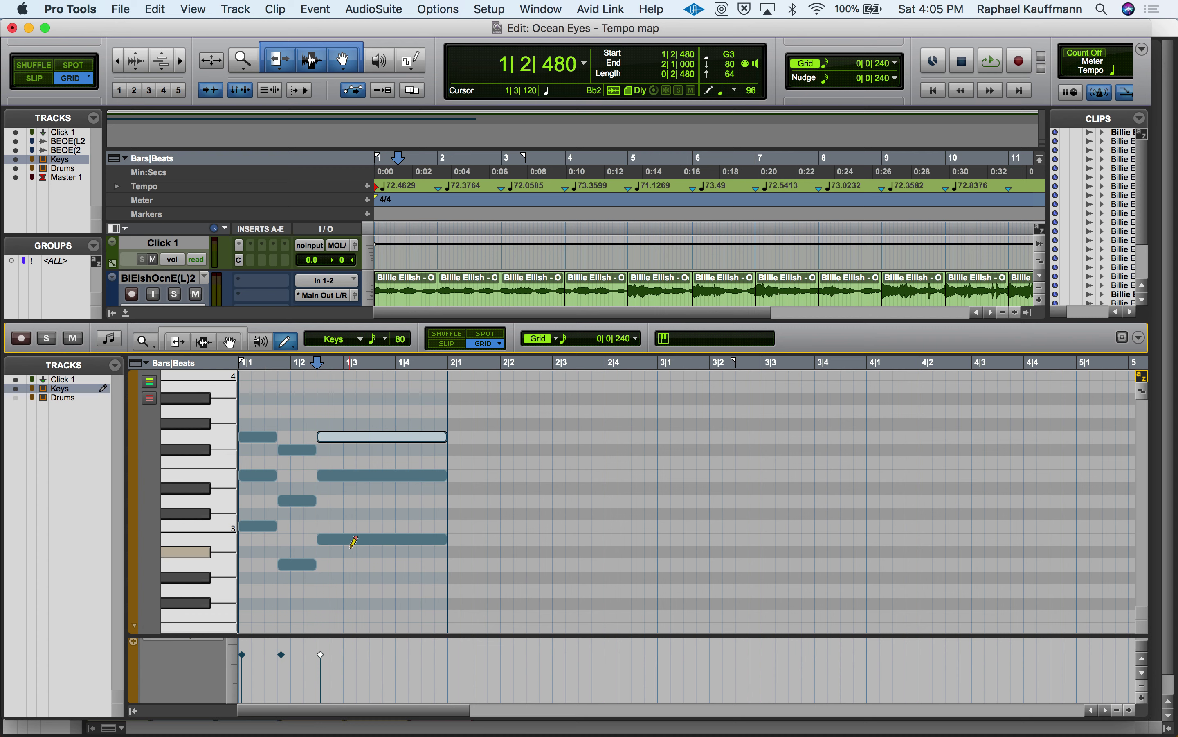
Play the three chords back from the session start and close the docked MIDI editor.
{"action": "key", "text": "Return"}
{"action": "key", "text": "space"}
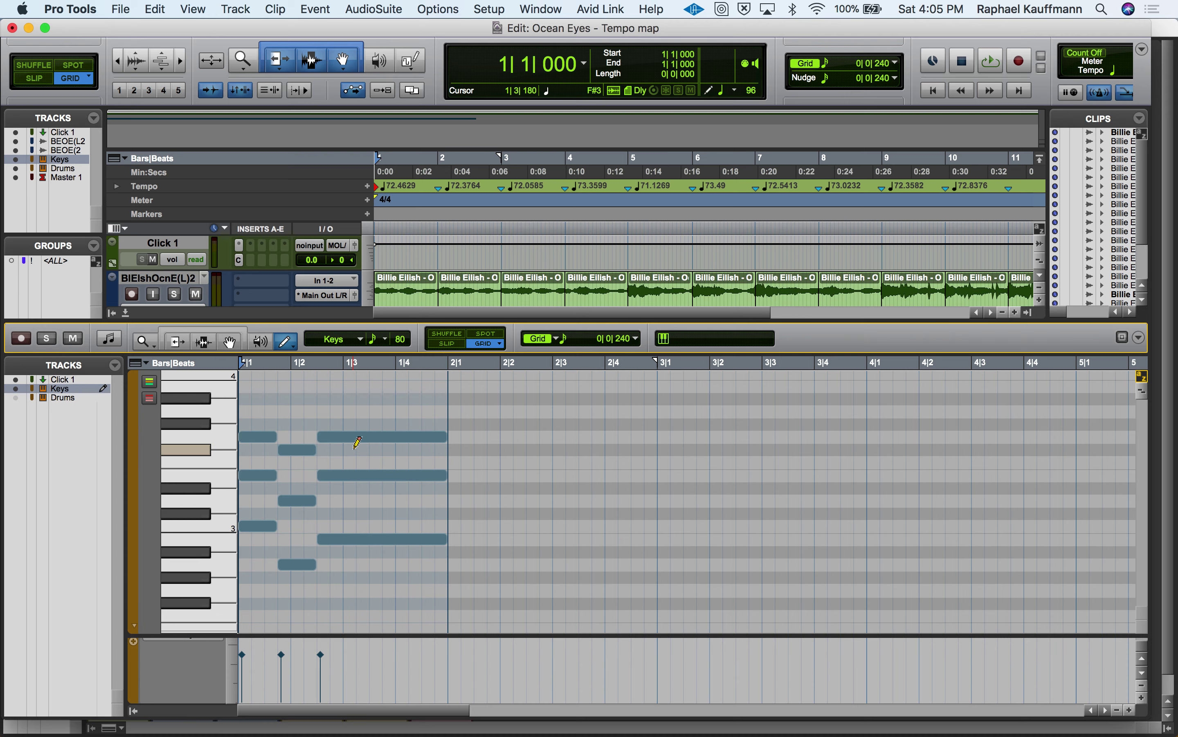
{"action": "left_click", "coordinate": [126, 312]}
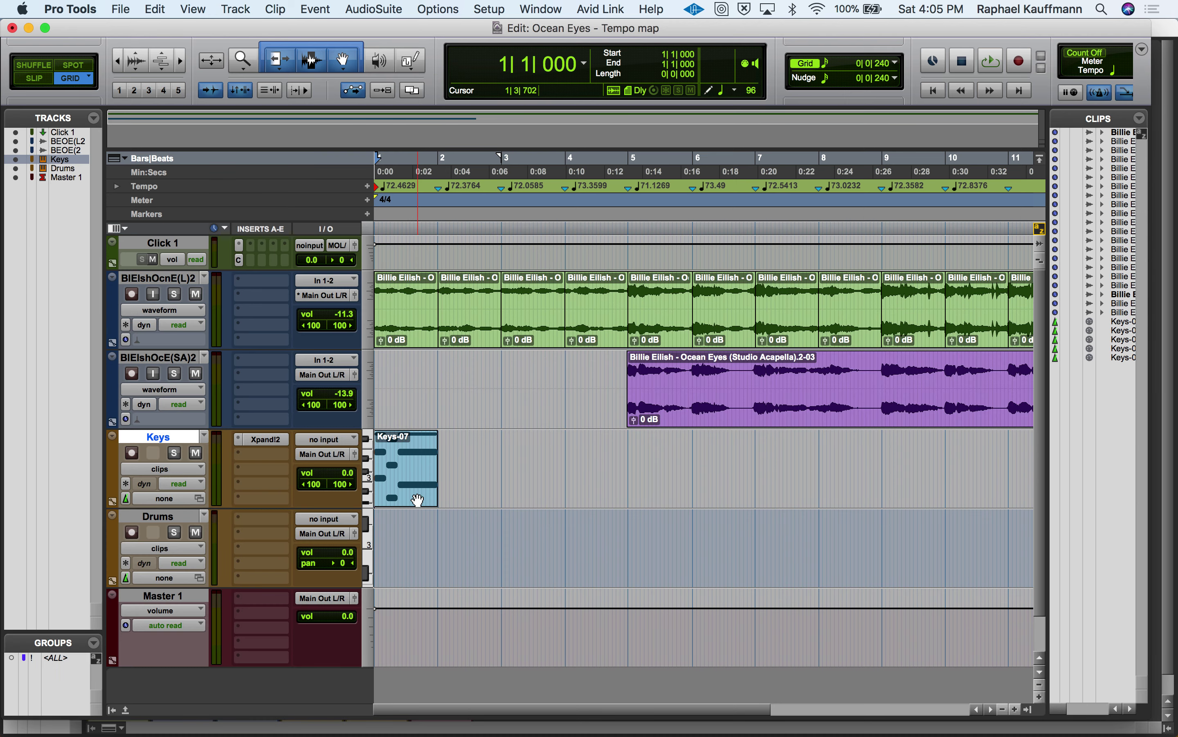
Duplicate the Keys-07 clip twice with Cmd+D into bars 2 and 3 during playback.
{"action": "key", "text": "space"}
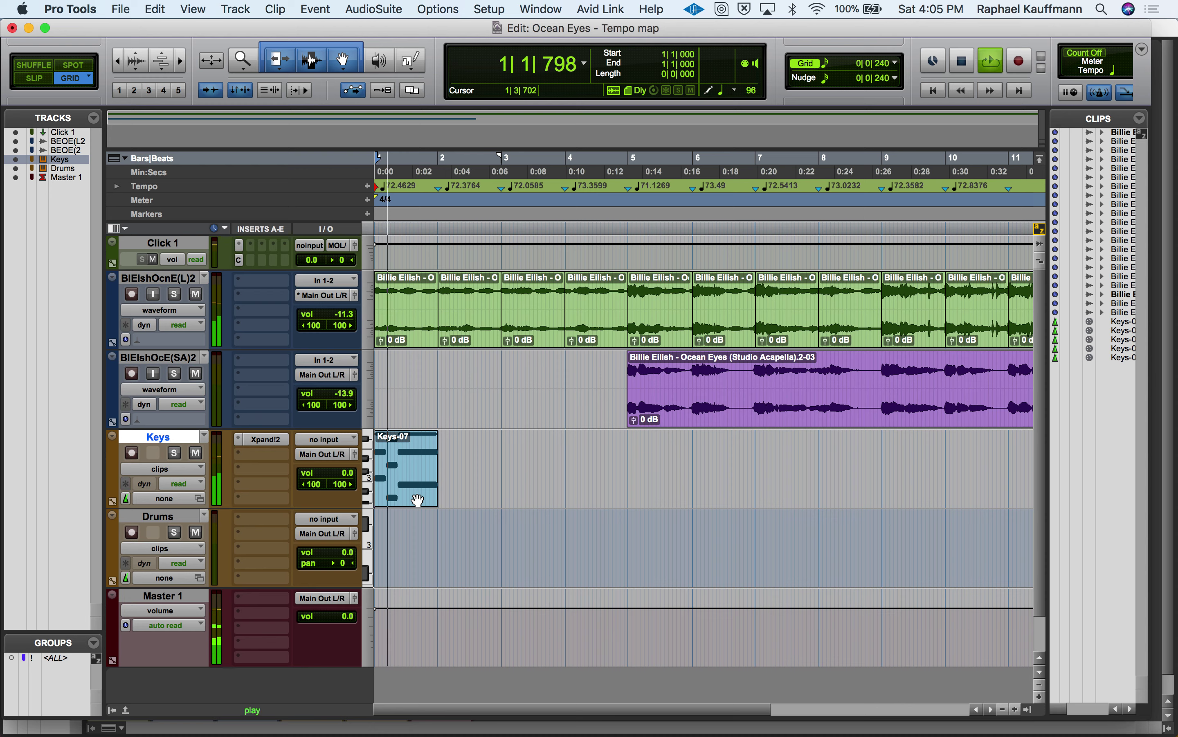
{"action": "left_click", "coordinate": [418, 499]}
{"action": "key", "text": "super+d"}
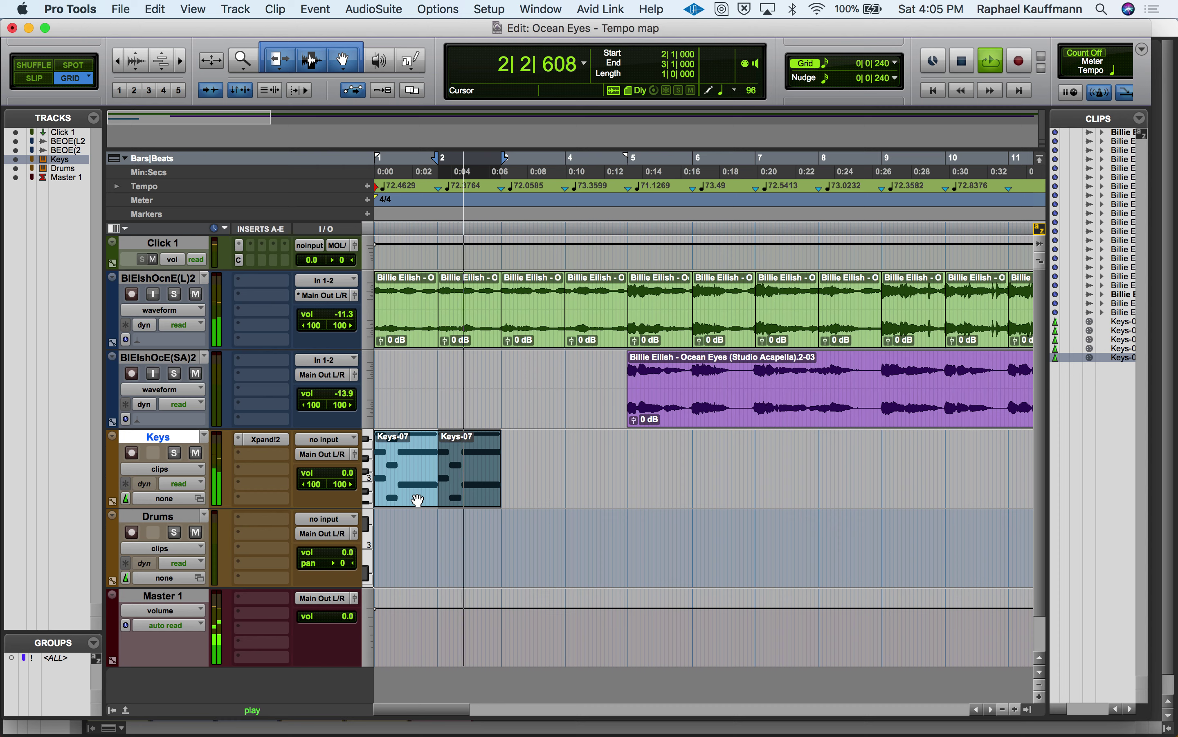
{"action": "key", "text": "super+d"}
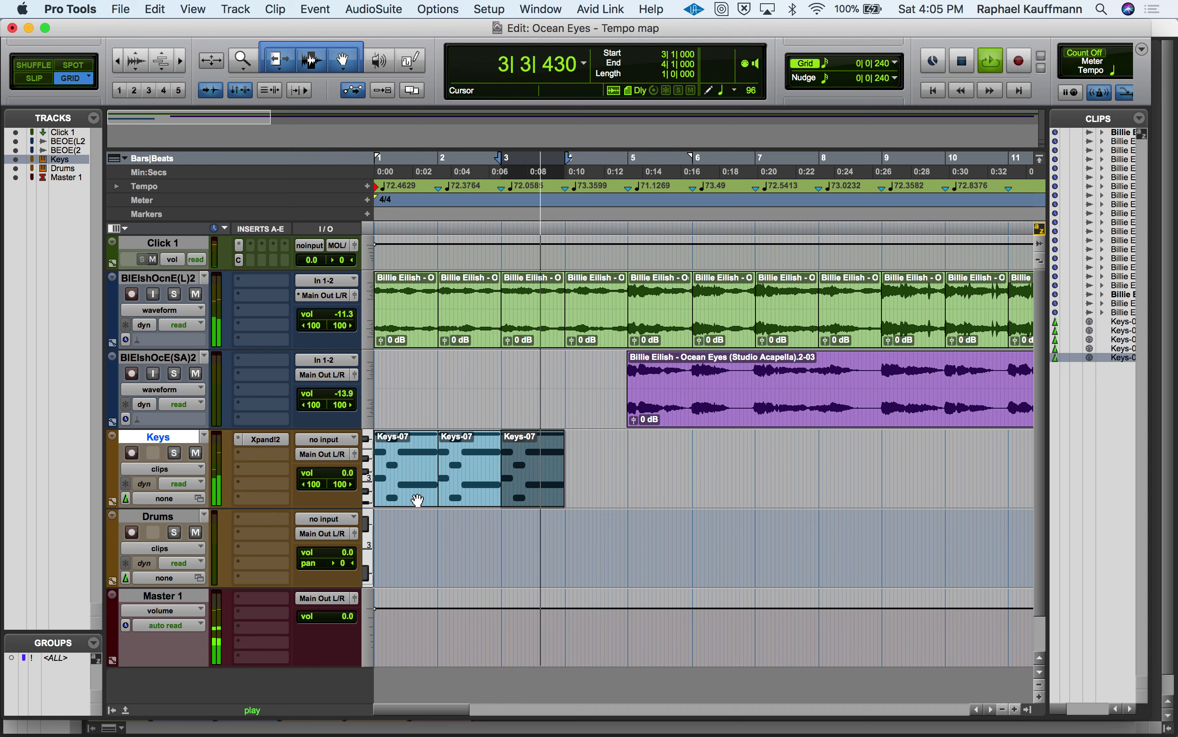
{"action": "key", "text": "space"}
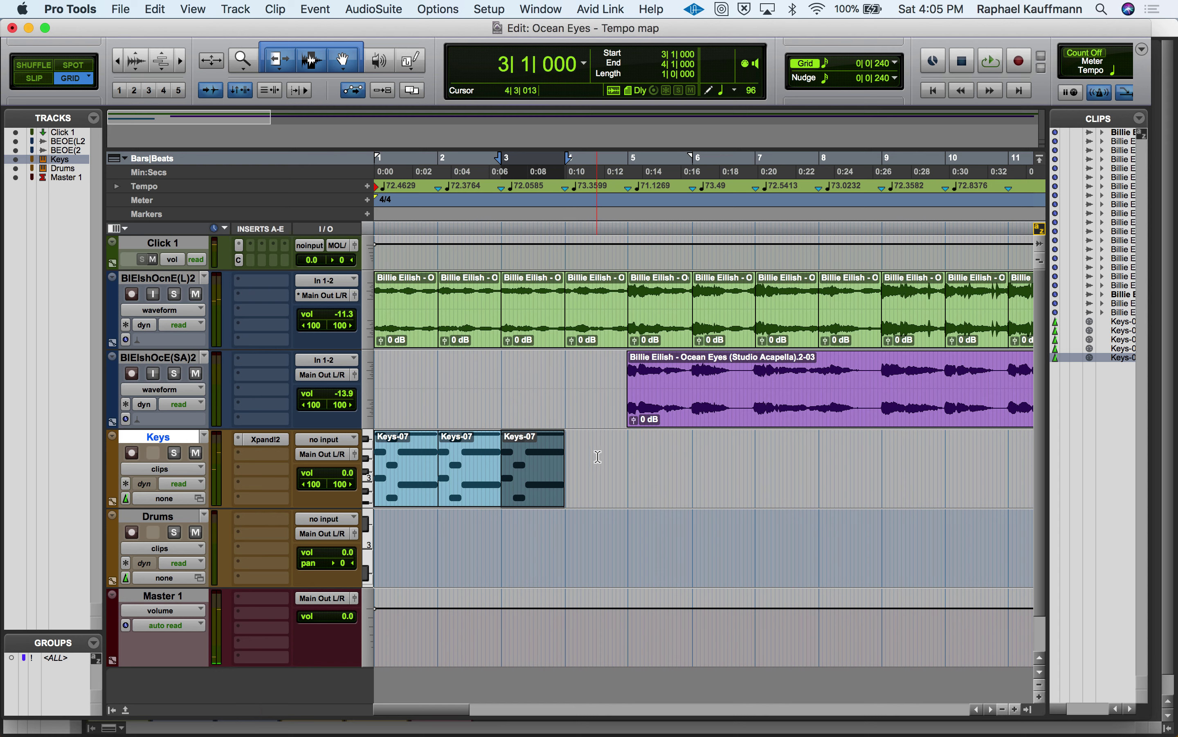
Switch the Grabber to object mode and back, and zoom in to show bars 1–6.
{"action": "left_click", "coordinate": [467, 485]}
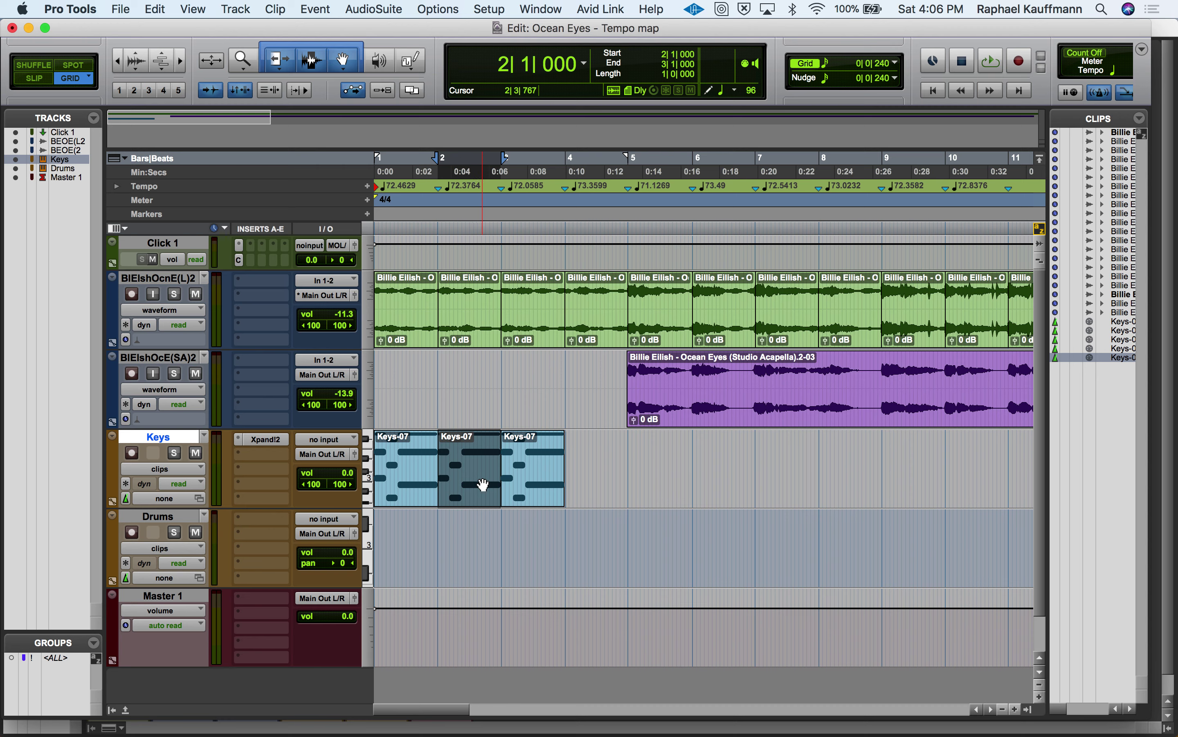
{"action": "left_click", "coordinate": [341, 65]}
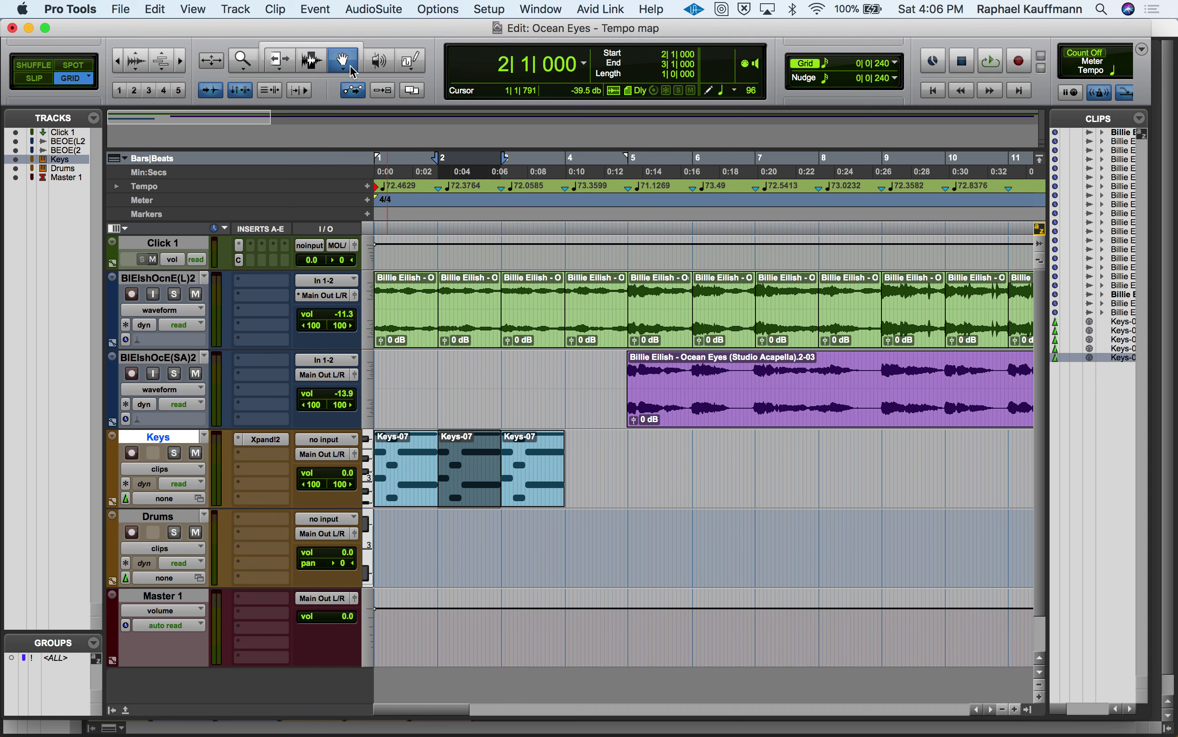
{"action": "left_click", "coordinate": [320, 48]}
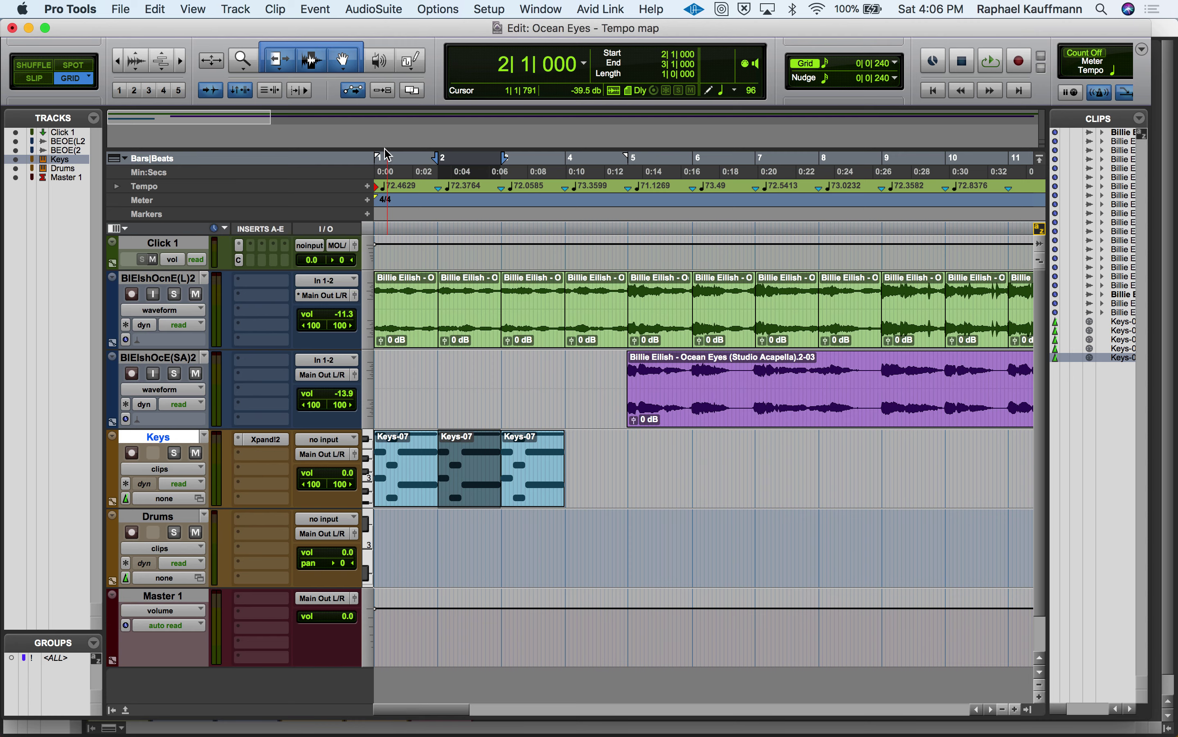
{"action": "key", "text": "super+bracketright"}
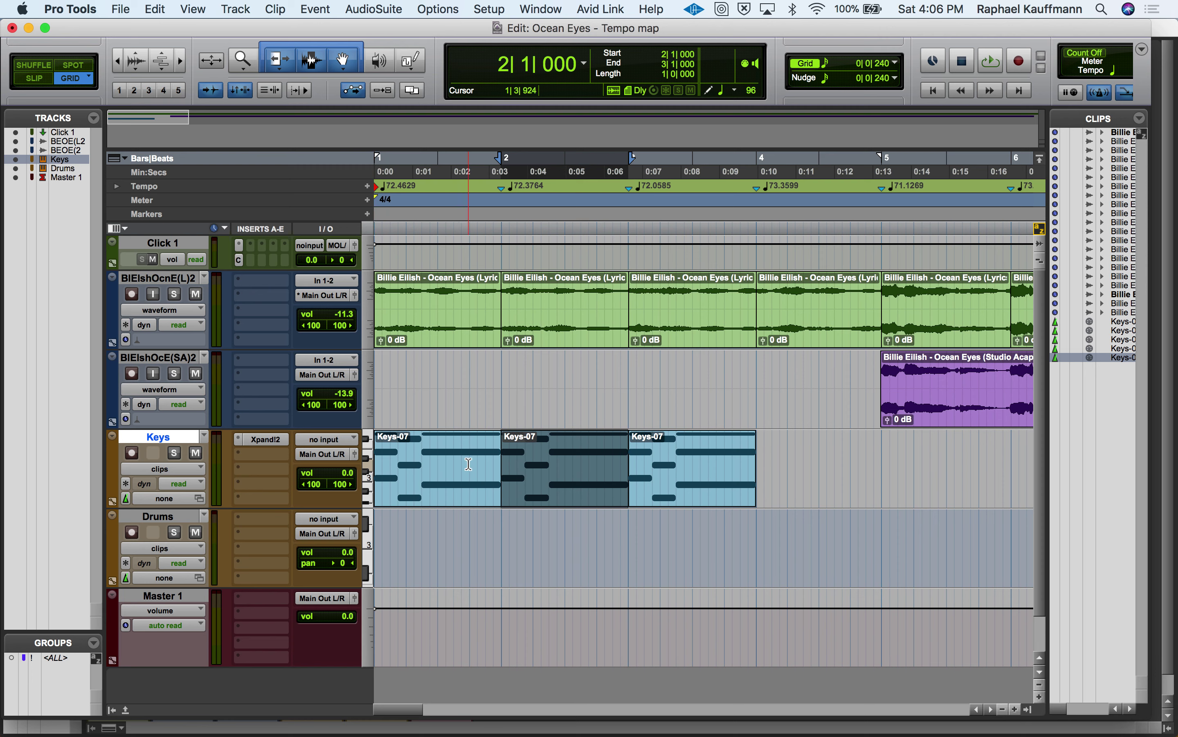
{"action": "left_click", "coordinate": [462, 489]}
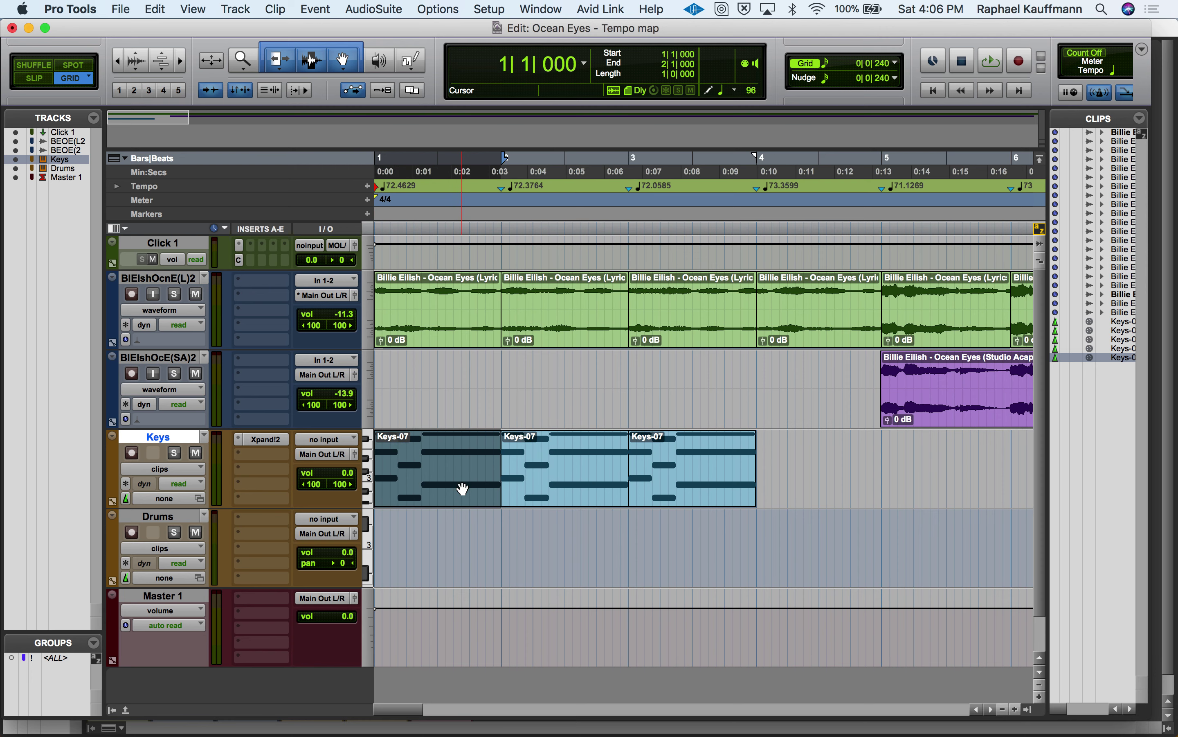
{"action": "left_click_drag", "start_coordinate": [460, 448], "coordinate": [422, 448]}
Delete the second and third Keys-07 copies and re-duplicate the first clip into bars 2 and 3.
{"action": "left_click", "coordinate": [540, 481]}
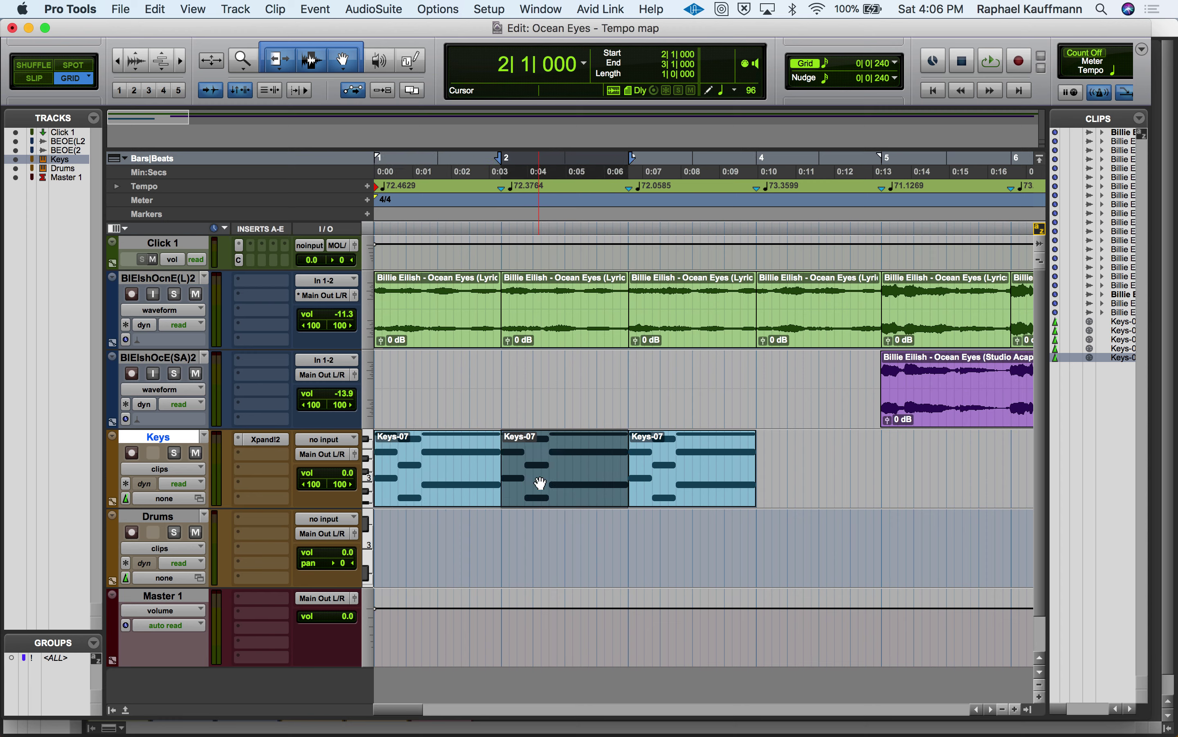
{"action": "key", "text": "Delete"}
{"action": "left_click", "coordinate": [704, 503]}
{"action": "key", "text": "Delete"}
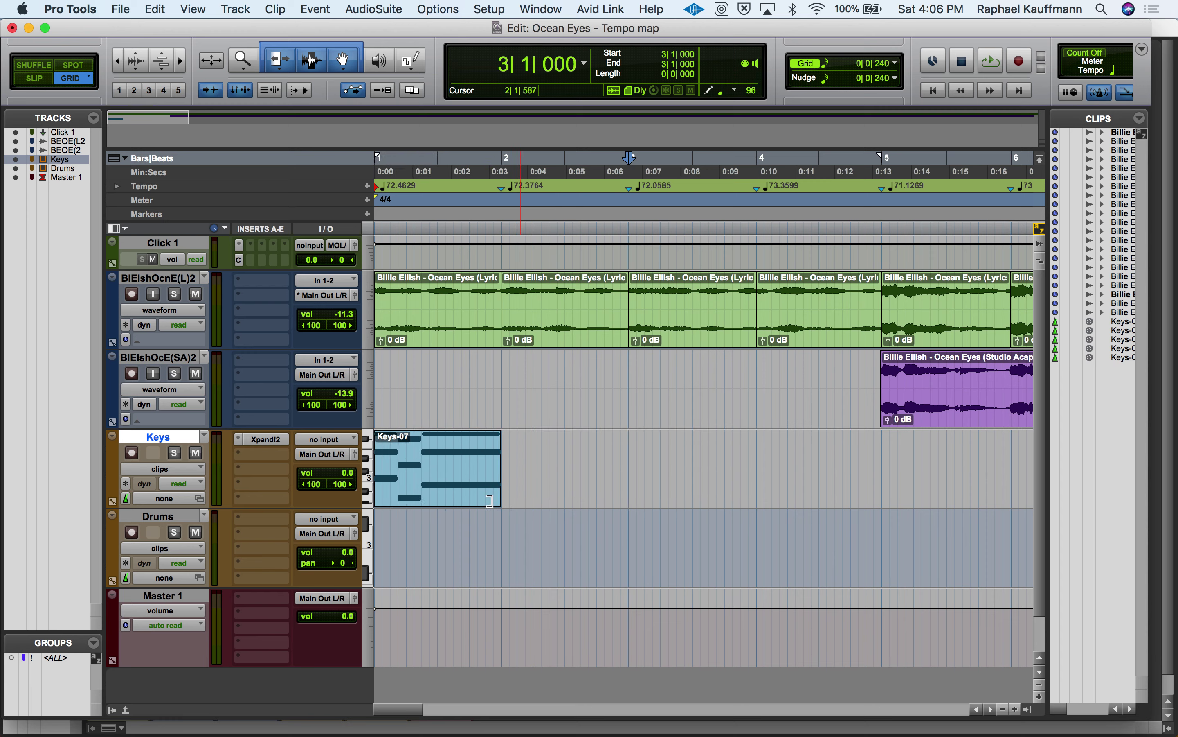
{"action": "left_click", "coordinate": [466, 504]}
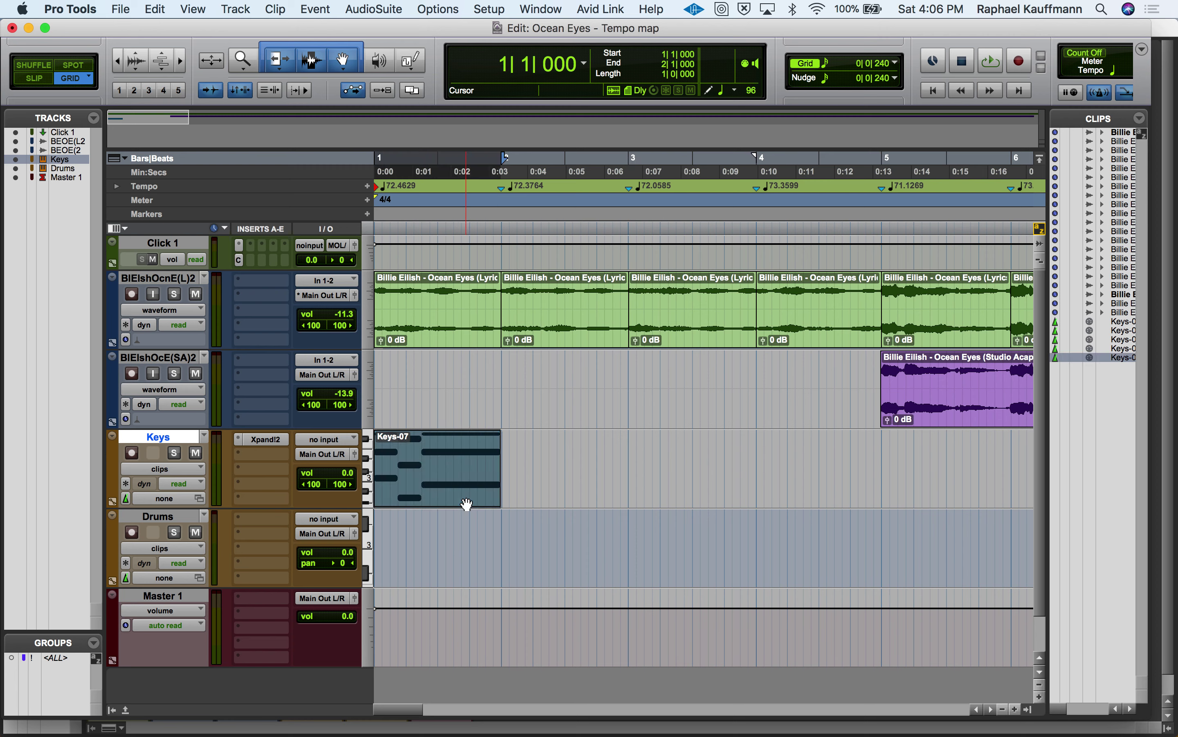
{"action": "key", "text": "super+d"}
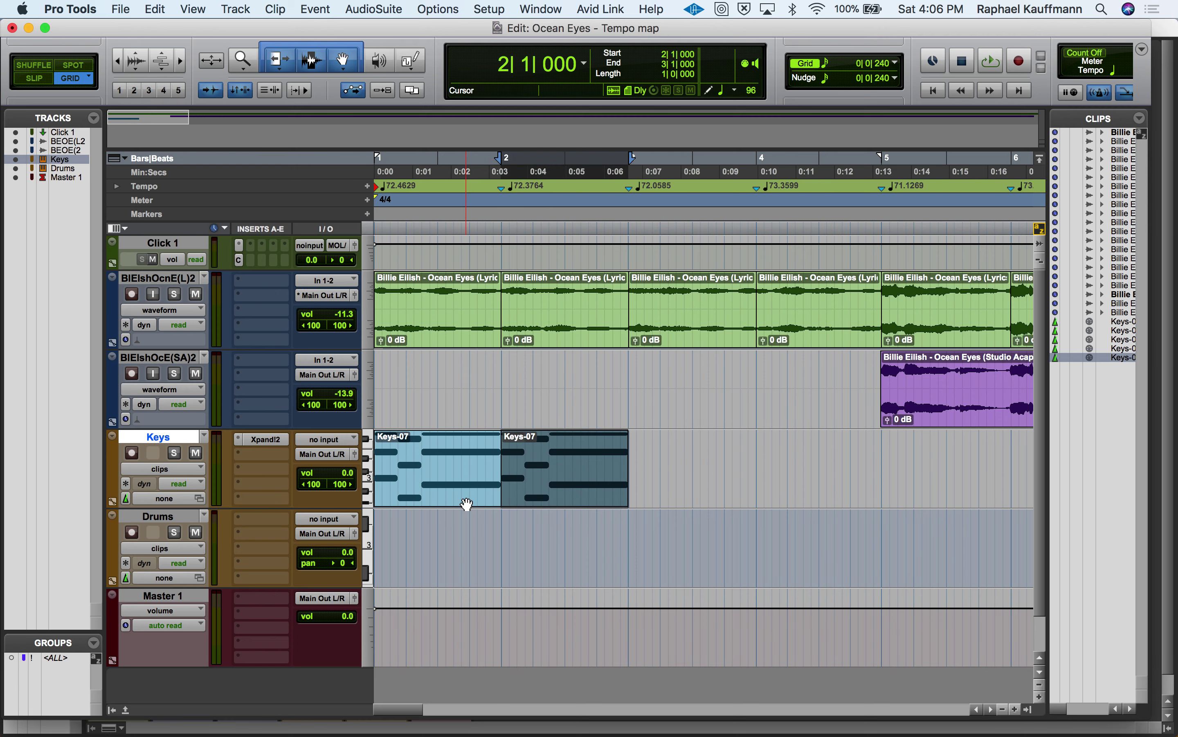
{"action": "key", "text": "super+d"}
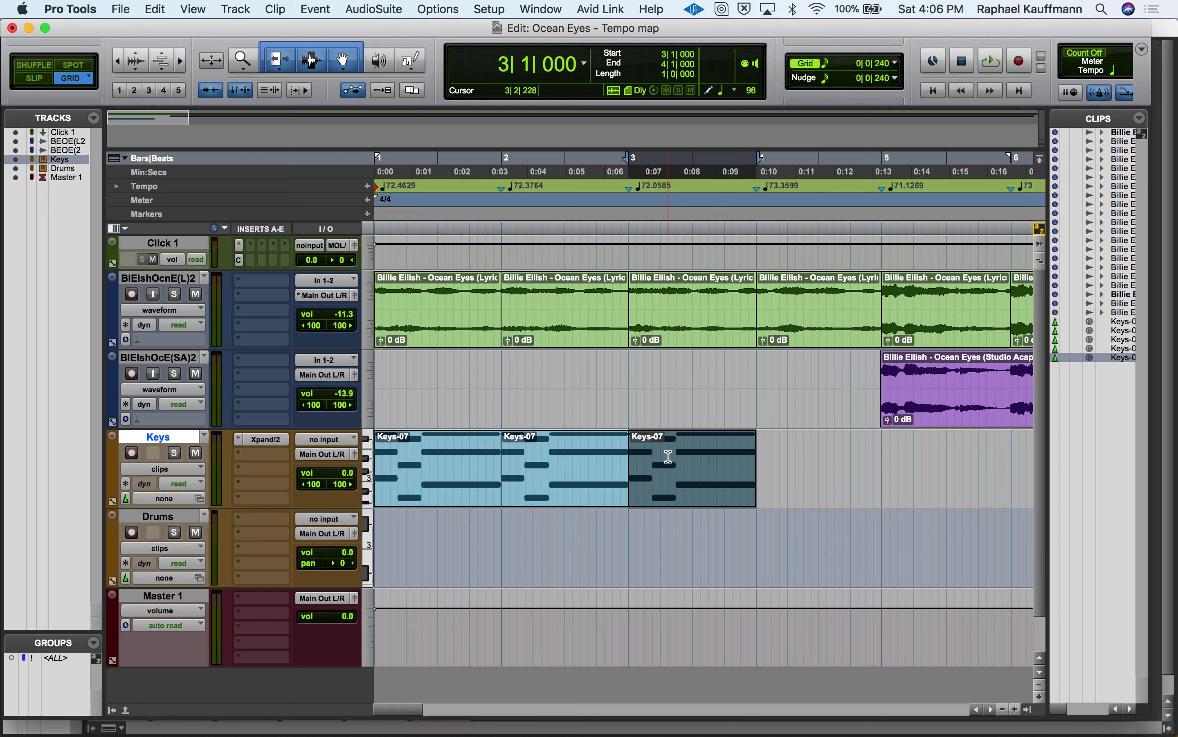
{"action": "left_click", "coordinate": [153, 8]}
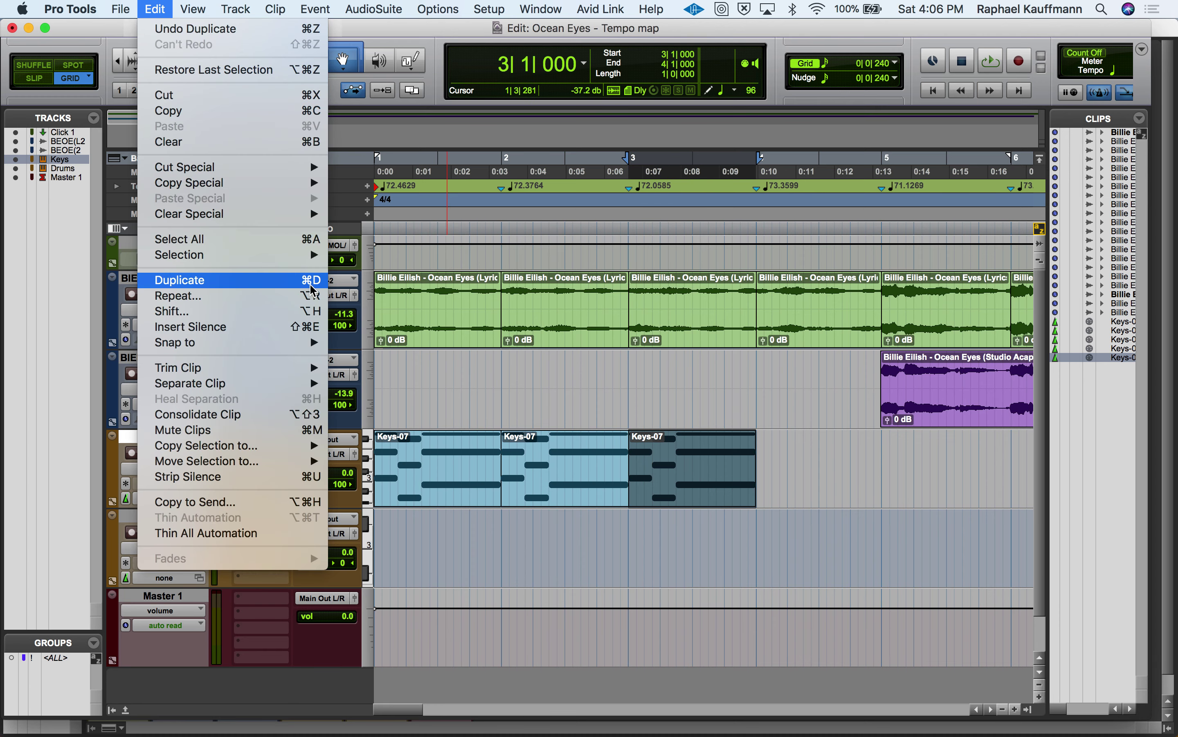
{"action": "left_click", "coordinate": [671, 459]}
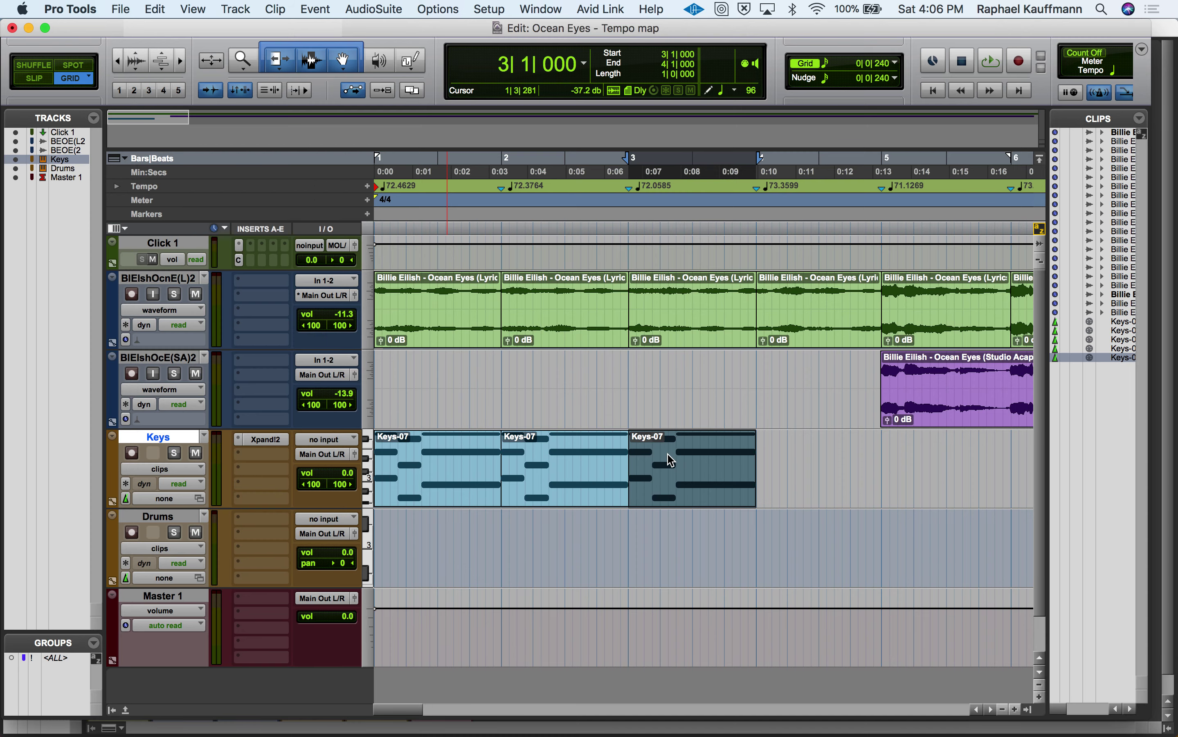
Show the Keys notes in the docked MIDI editor and play back from bar 4.
{"action": "double_click", "coordinate": [719, 492]}
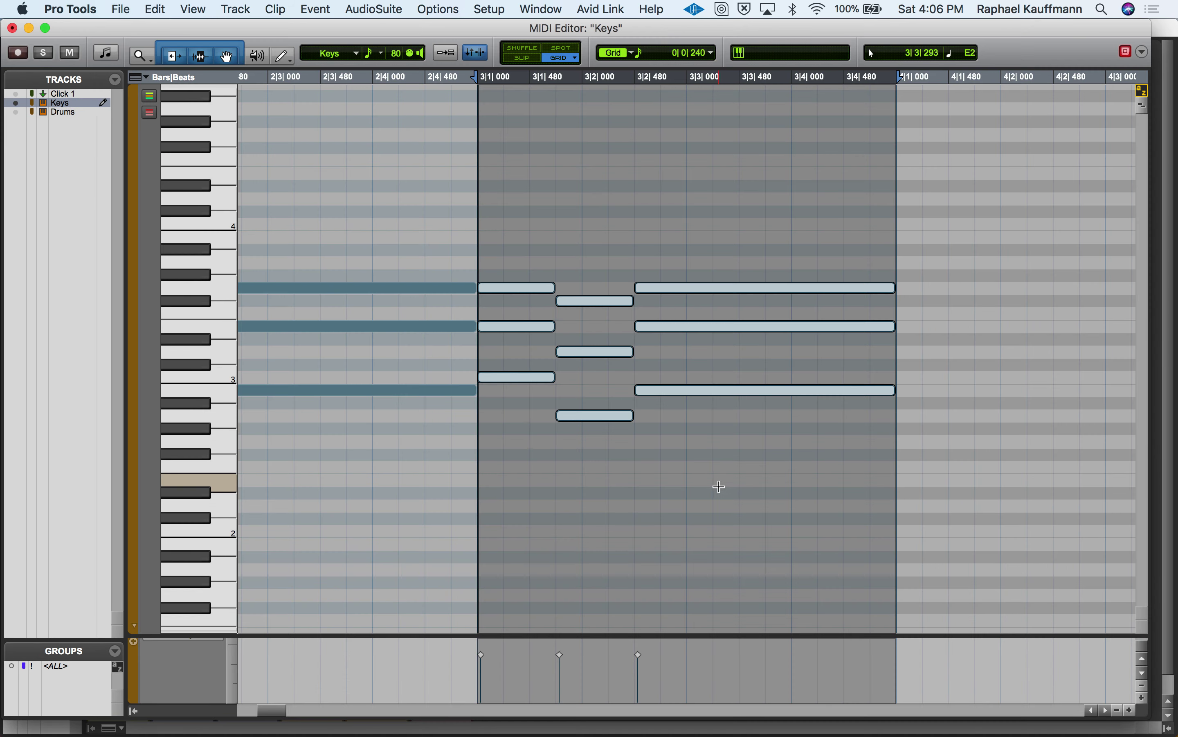
{"action": "left_click", "coordinate": [13, 27]}
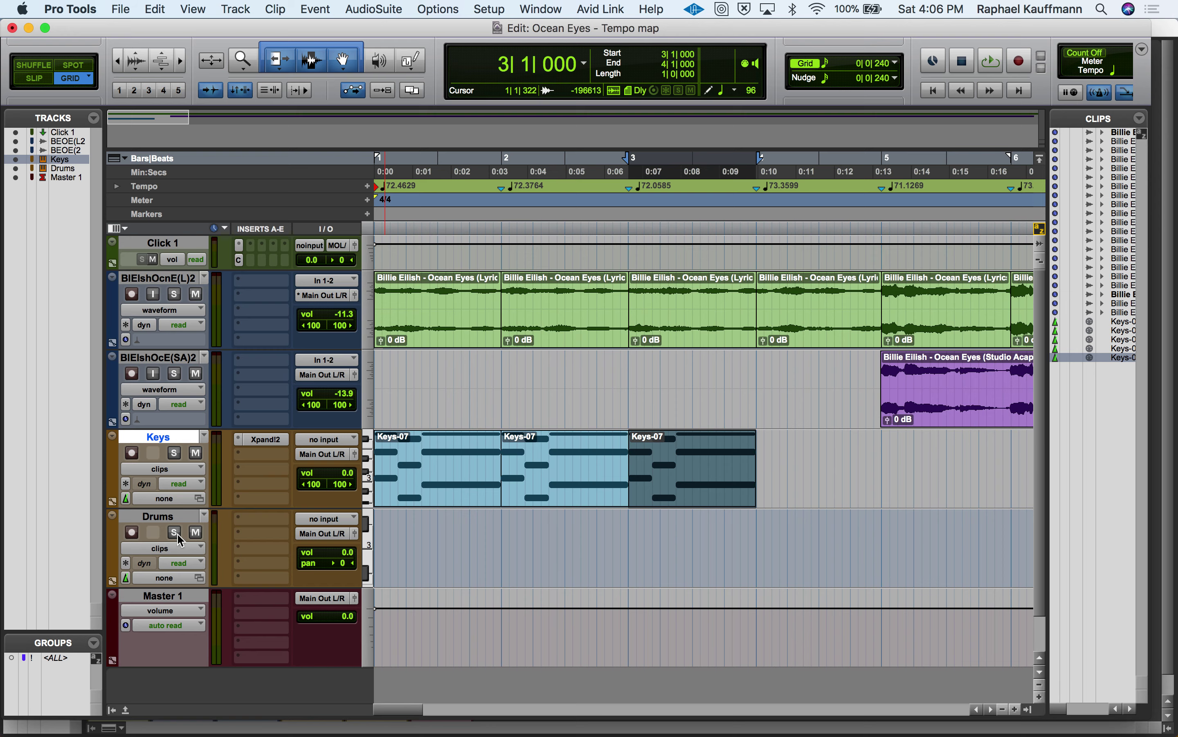
{"action": "left_click", "coordinate": [128, 708]}
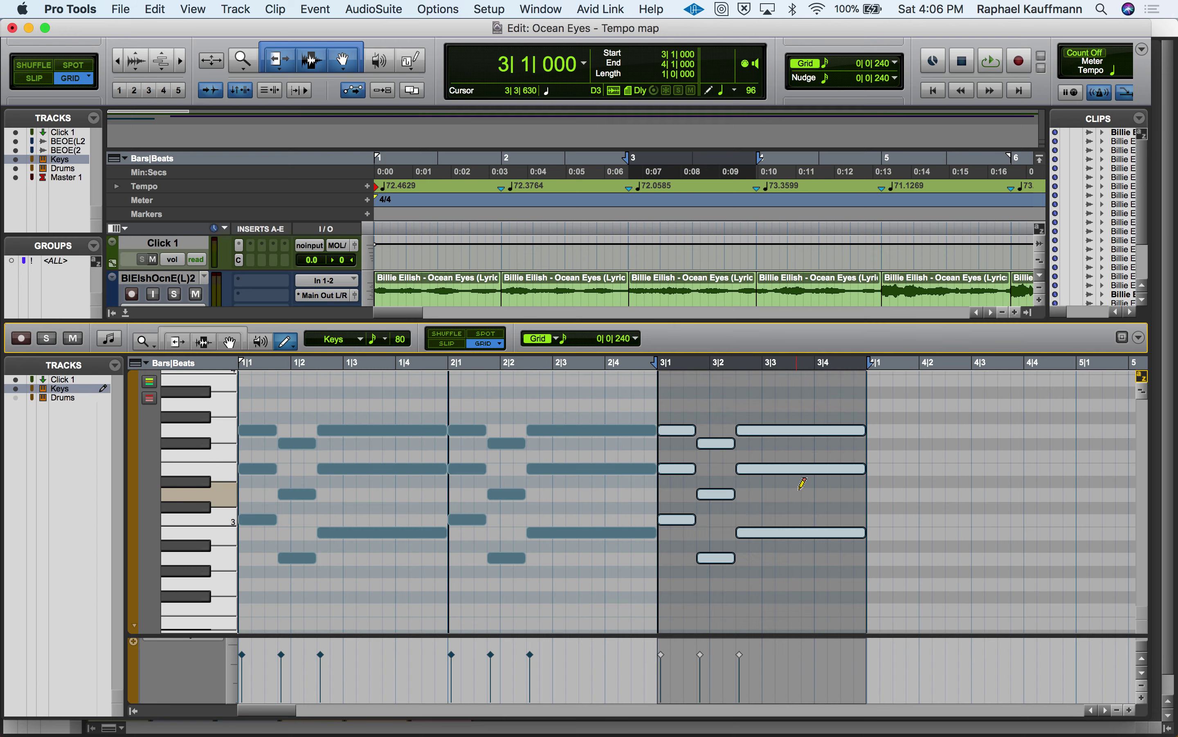
{"action": "scroll", "coordinate": [802, 484], "scroll_direction": "right", "scroll_amount": 3}
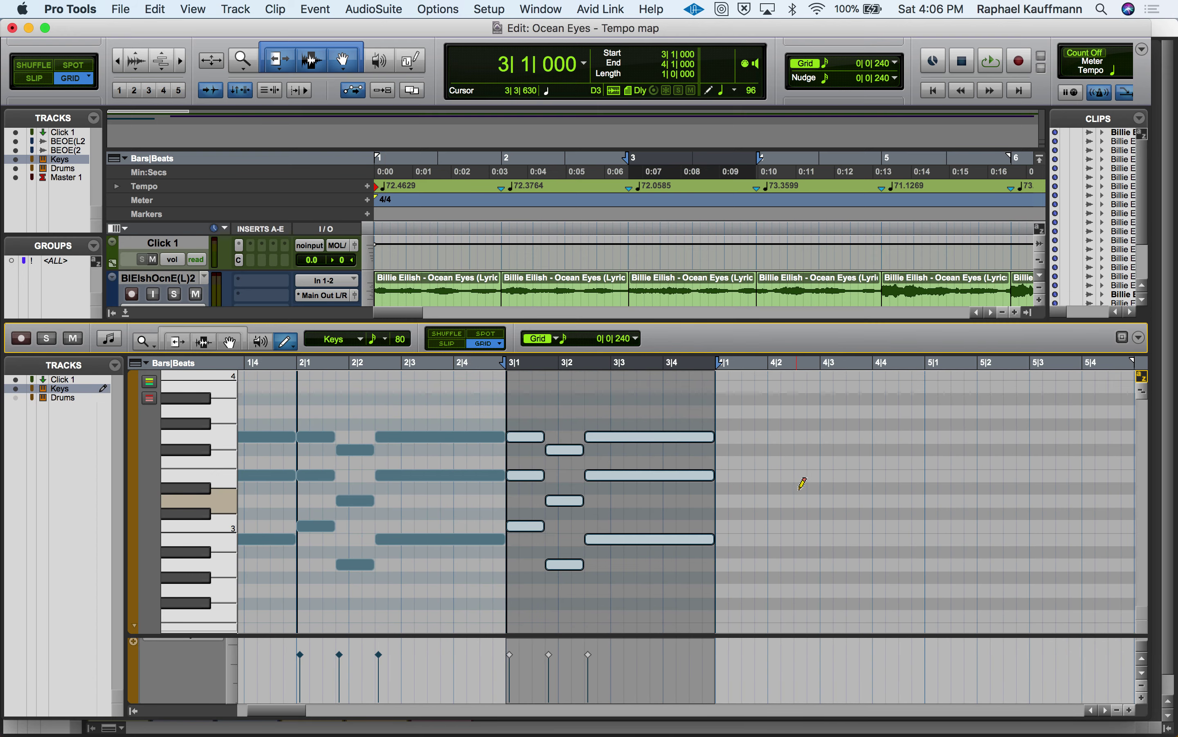
{"action": "left_click", "coordinate": [711, 365]}
{"action": "key", "text": "space"}
{"action": "key", "text": "space"}
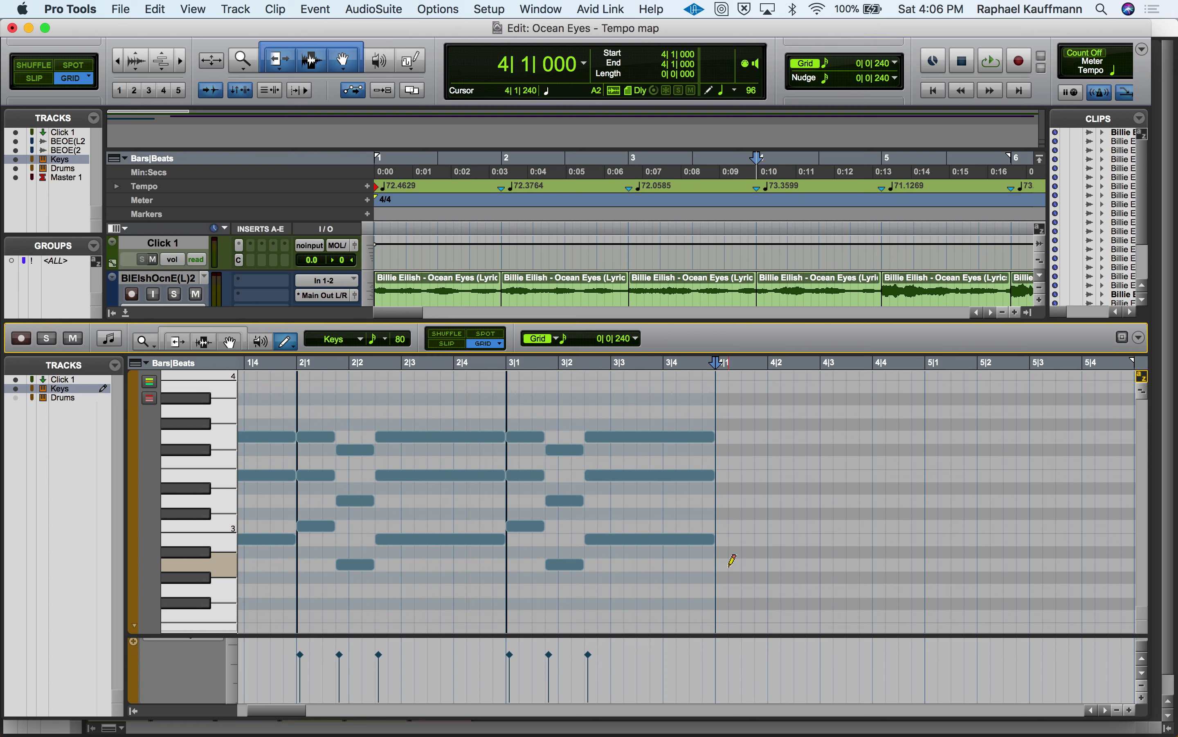
Draw a B2–D3–G3 chord on beat 1 of bar 4.
{"action": "mouse_move", "coordinate": [726, 536]}
{"action": "left_mouse_down"}
{"action": "mouse_move", "coordinate": [768, 536]}
{"action": "mouse_move", "coordinate": [754, 536]}
{"action": "left_mouse_up"}
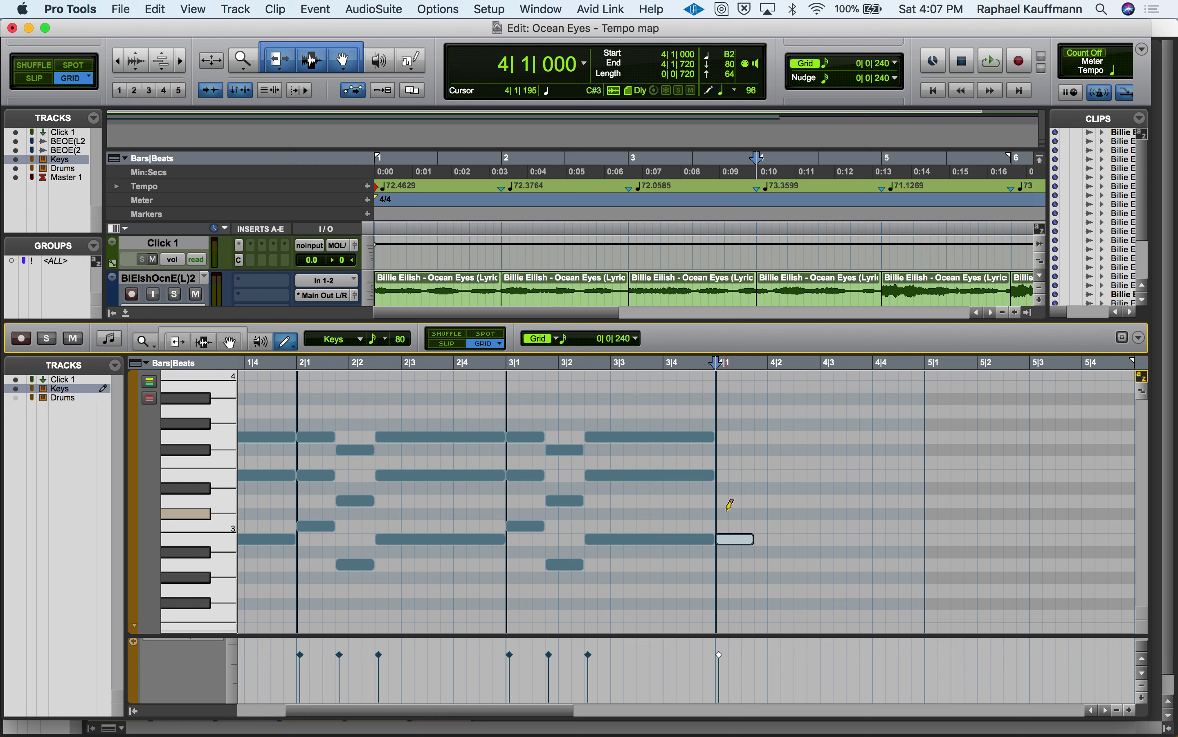
{"action": "left_click_drag", "start_coordinate": [722, 497], "coordinate": [754, 487]}
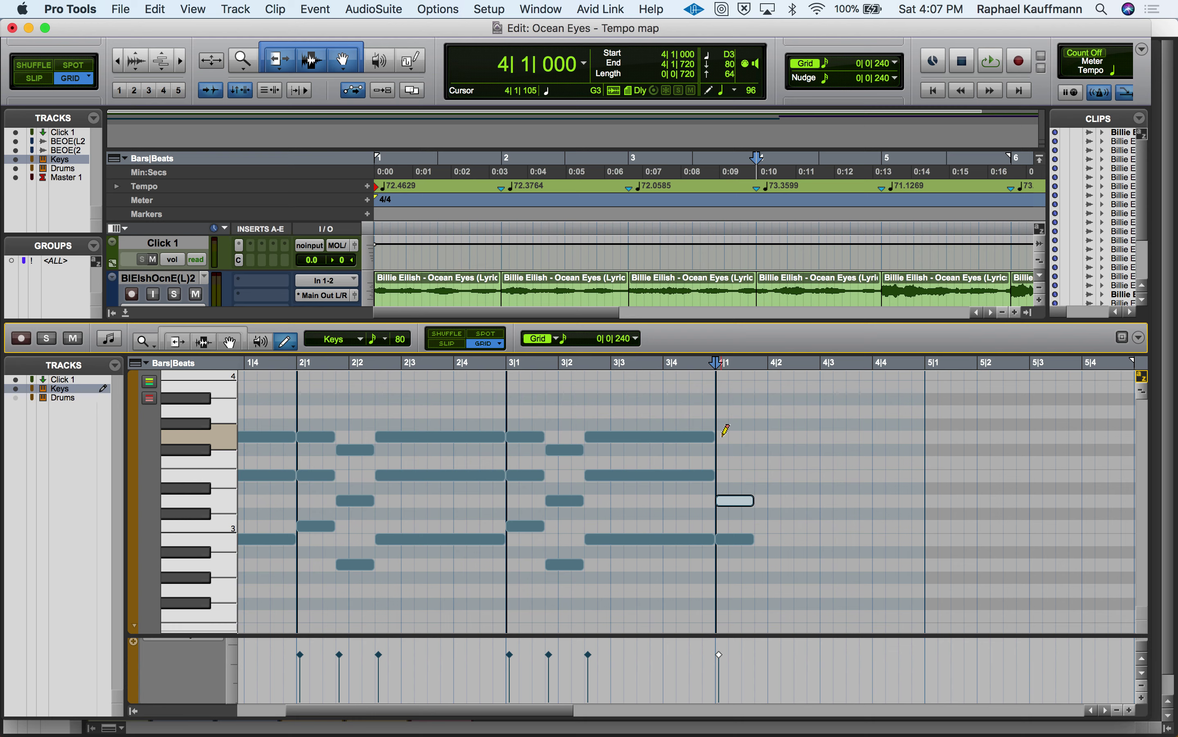
{"action": "left_click_drag", "start_coordinate": [723, 435], "coordinate": [750, 435]}
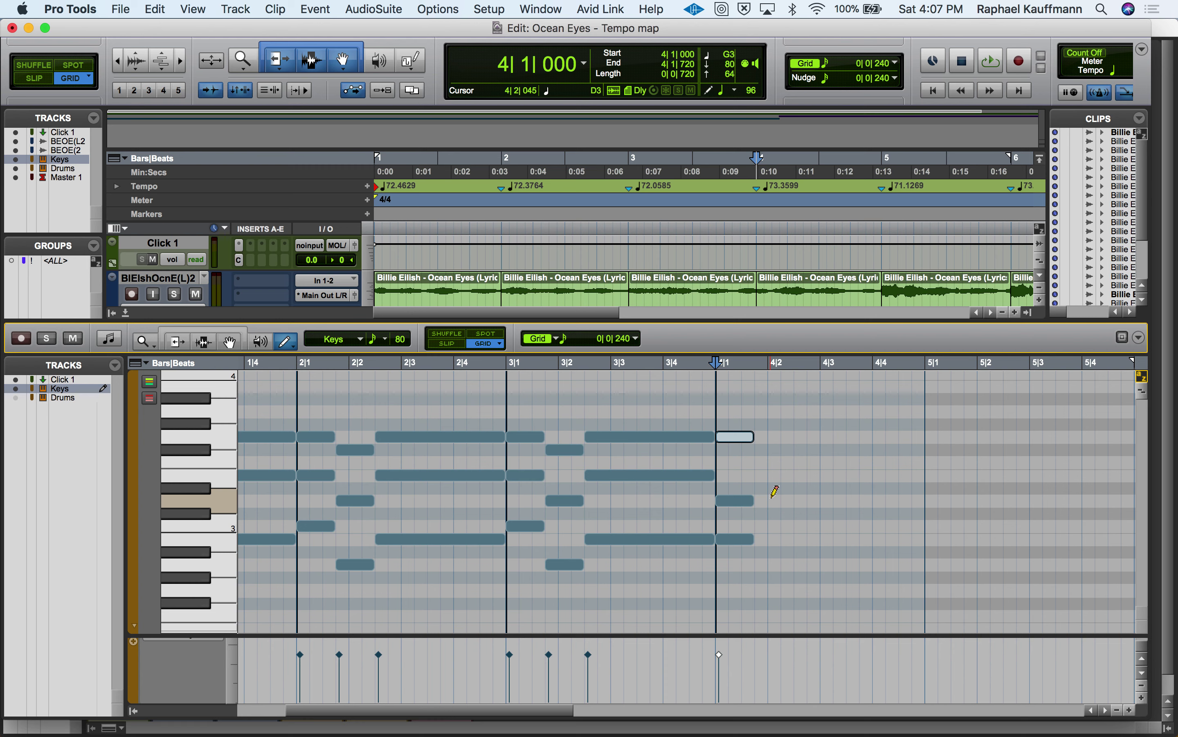
Draw D3, G3 and B3 notes spanning 4|2|000 to 4|2|720.
{"action": "left_click_drag", "start_coordinate": [772, 497], "coordinate": [796, 494]}
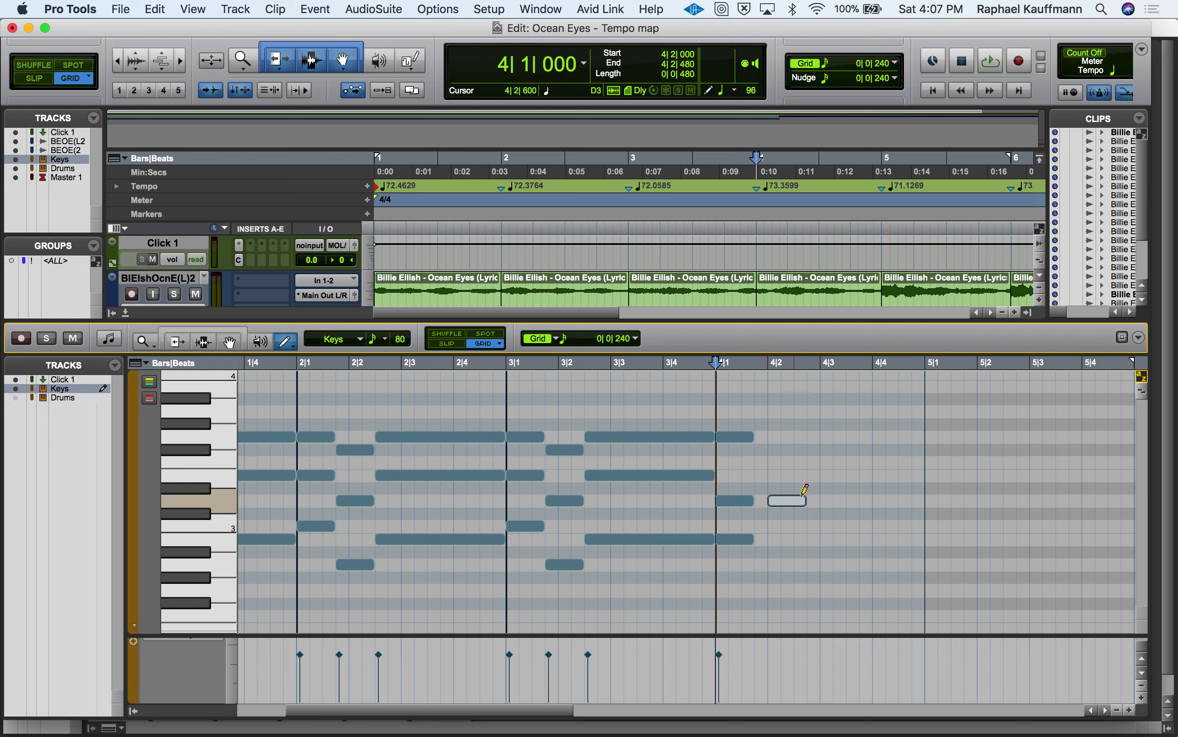
{"action": "left_click_drag", "start_coordinate": [802, 496], "coordinate": [802, 496]}
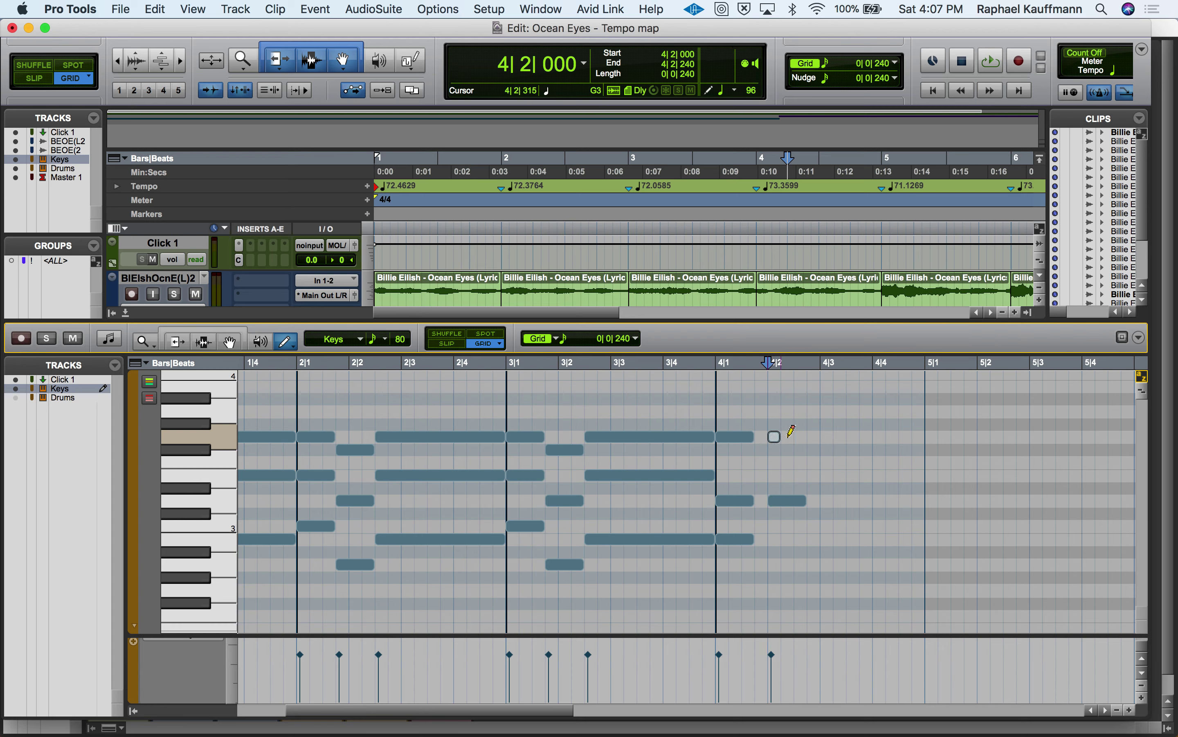
{"action": "left_click_drag", "start_coordinate": [788, 436], "coordinate": [806, 435]}
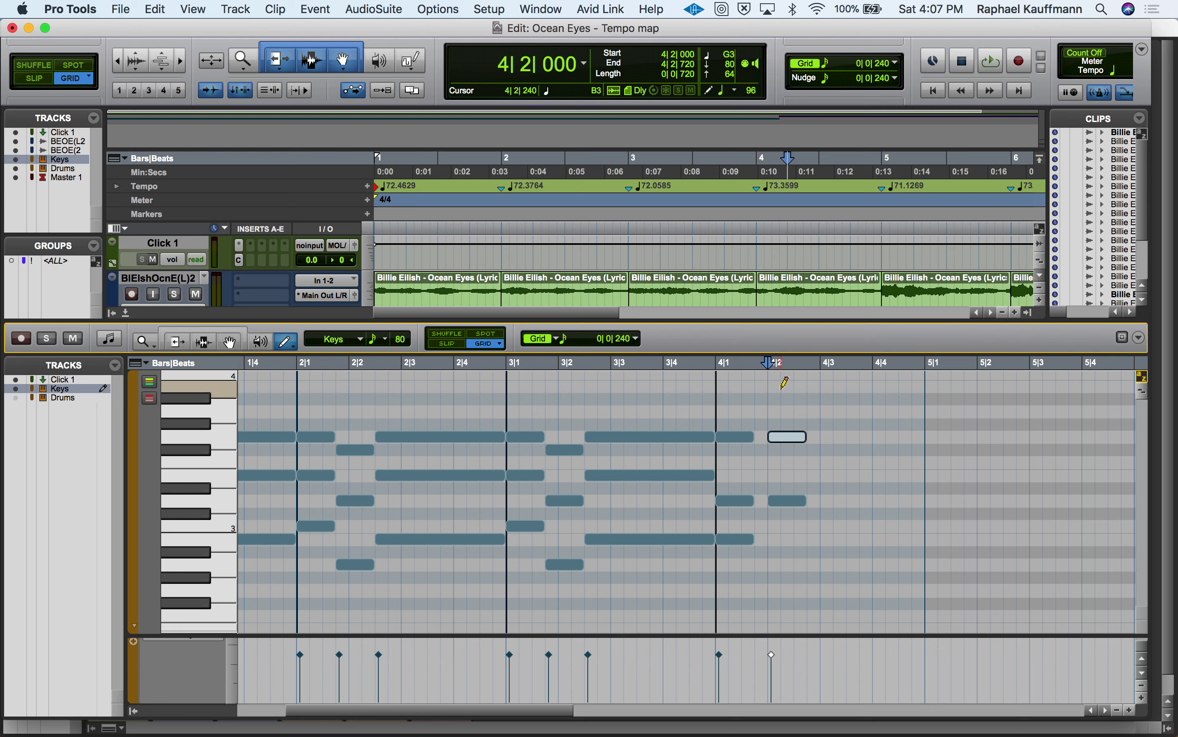
{"action": "left_click_drag", "start_coordinate": [778, 385], "coordinate": [804, 385]}
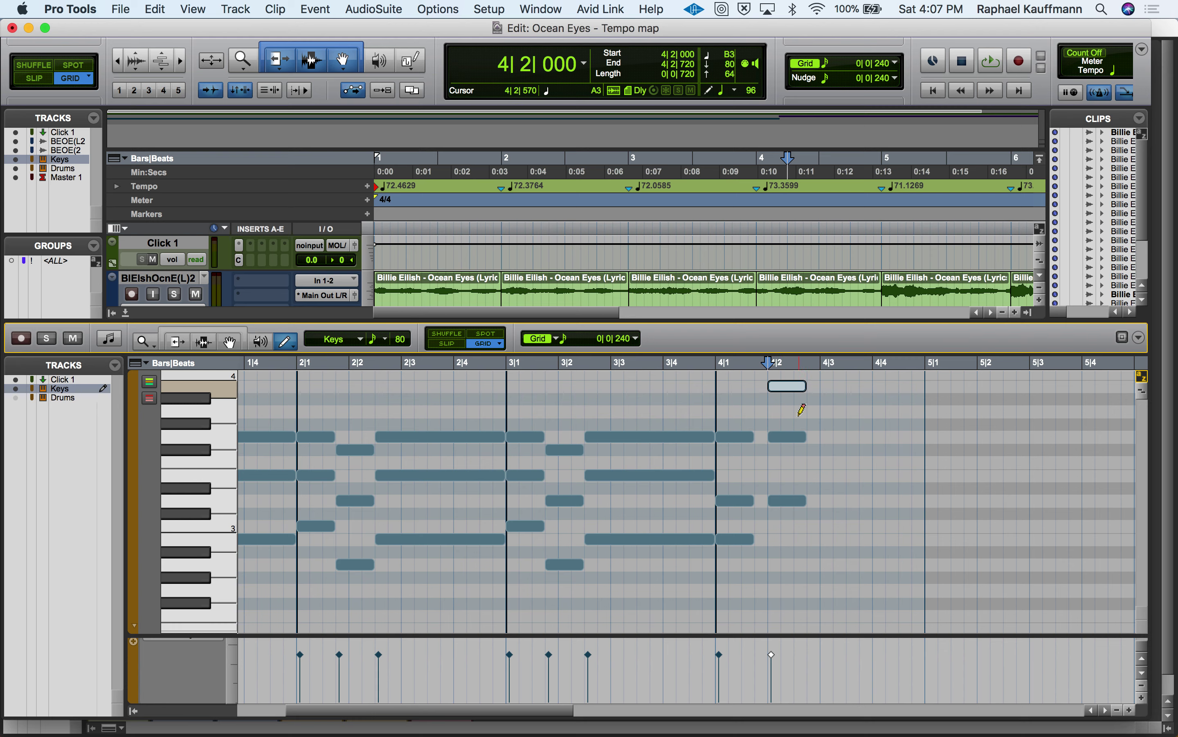
Select the new beat-2 notes of bar 4, then play back from bar 4.
{"action": "left_click", "coordinate": [238, 335]}
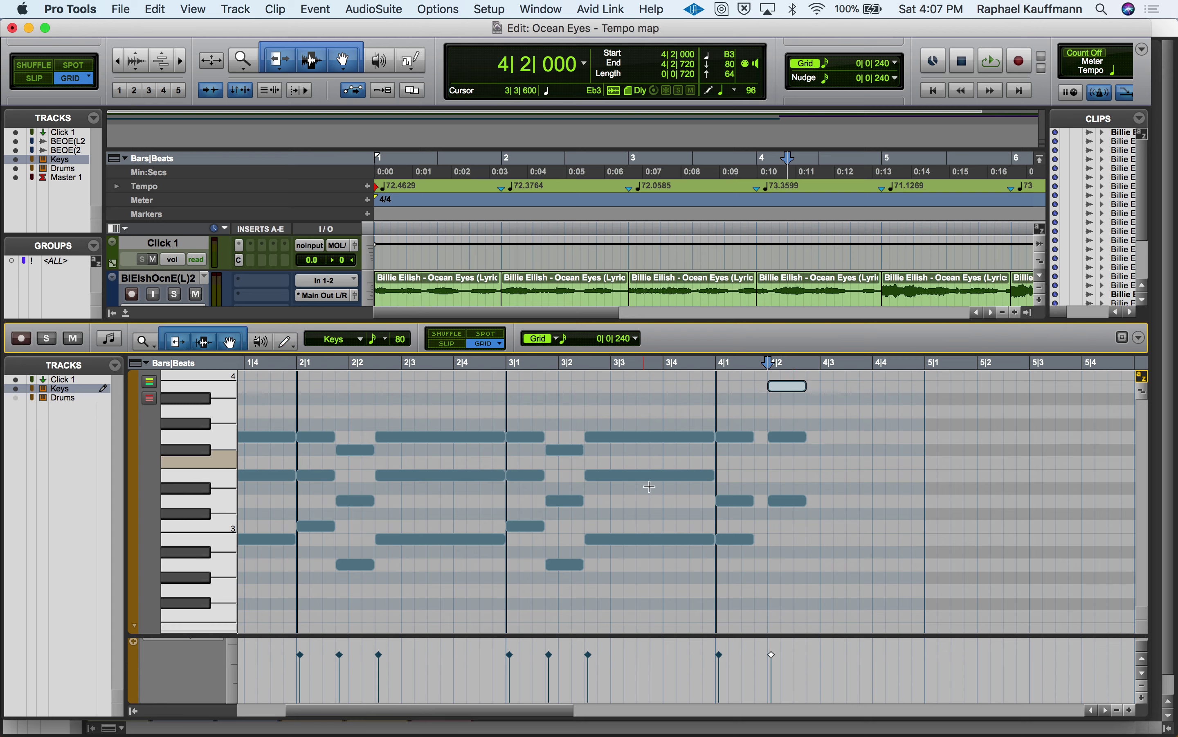
{"action": "left_click_drag", "start_coordinate": [802, 528], "coordinate": [788, 387]}
{"action": "left_click", "coordinate": [714, 400]}
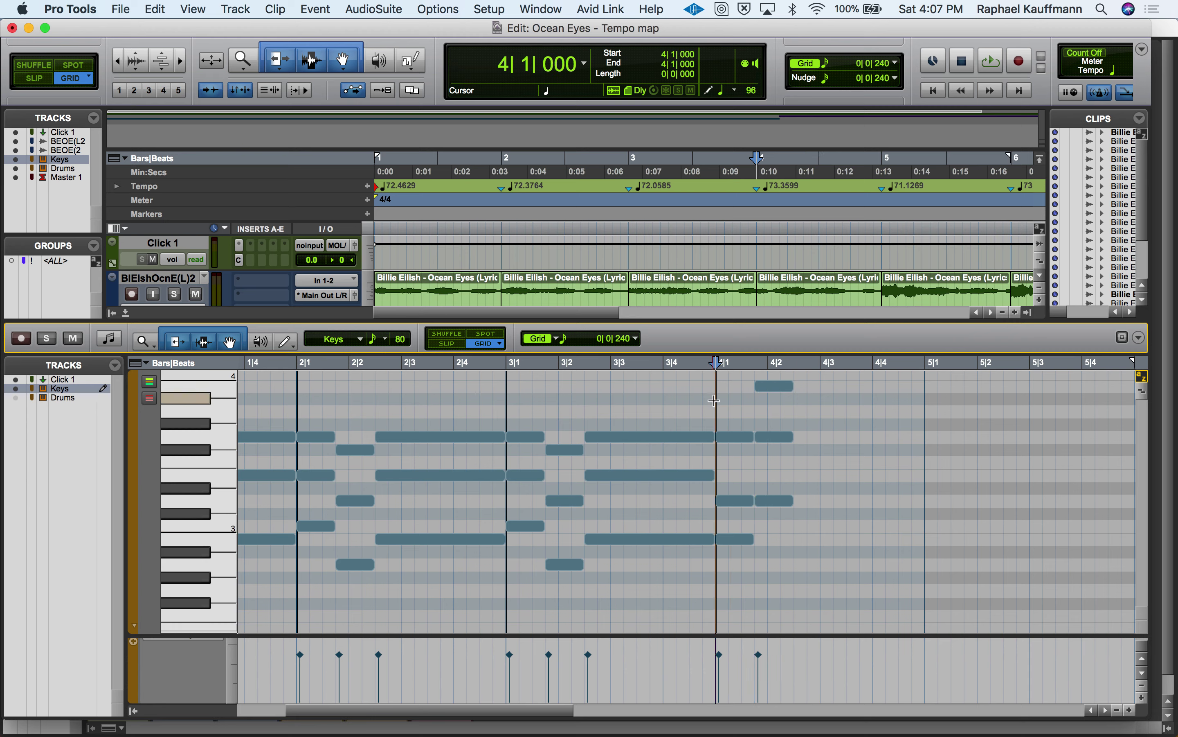
{"action": "key", "text": "space"}
{"action": "key", "text": "space"}
Draw a C3–E3–G3 chord from 4|2|480 to bar 5 and play it from bar 4.
{"action": "left_click", "coordinate": [288, 340]}
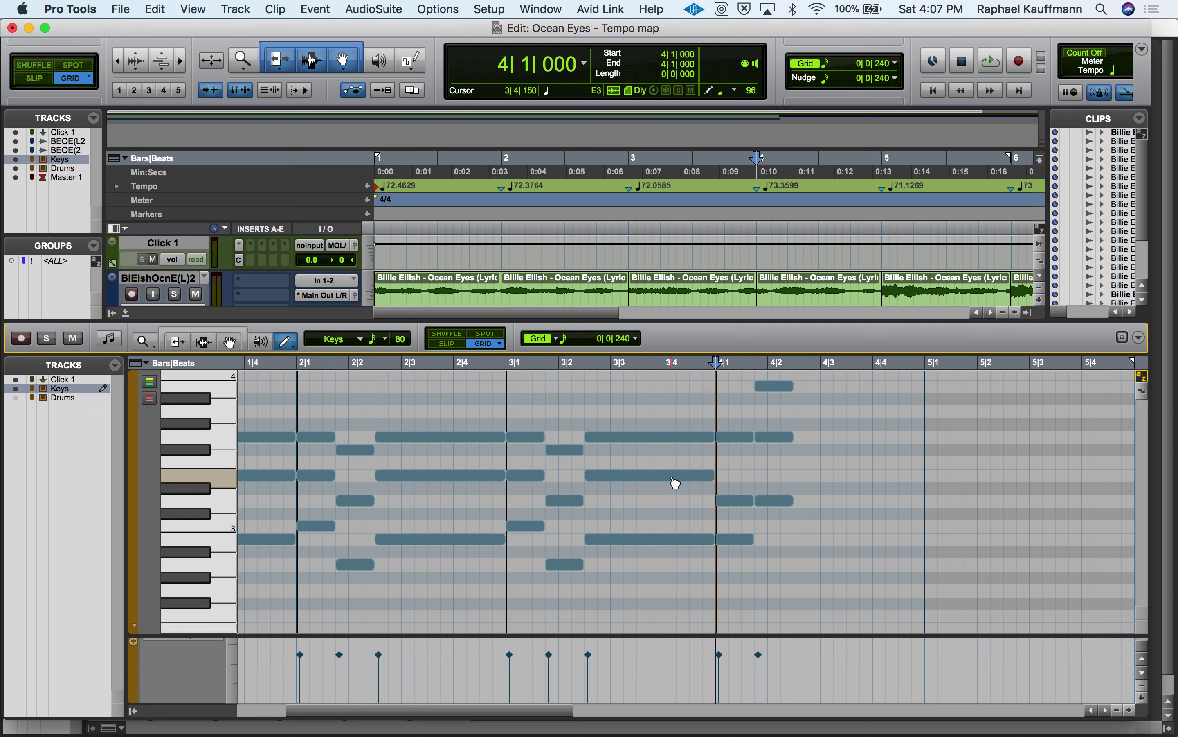
{"action": "left_click", "coordinate": [807, 528]}
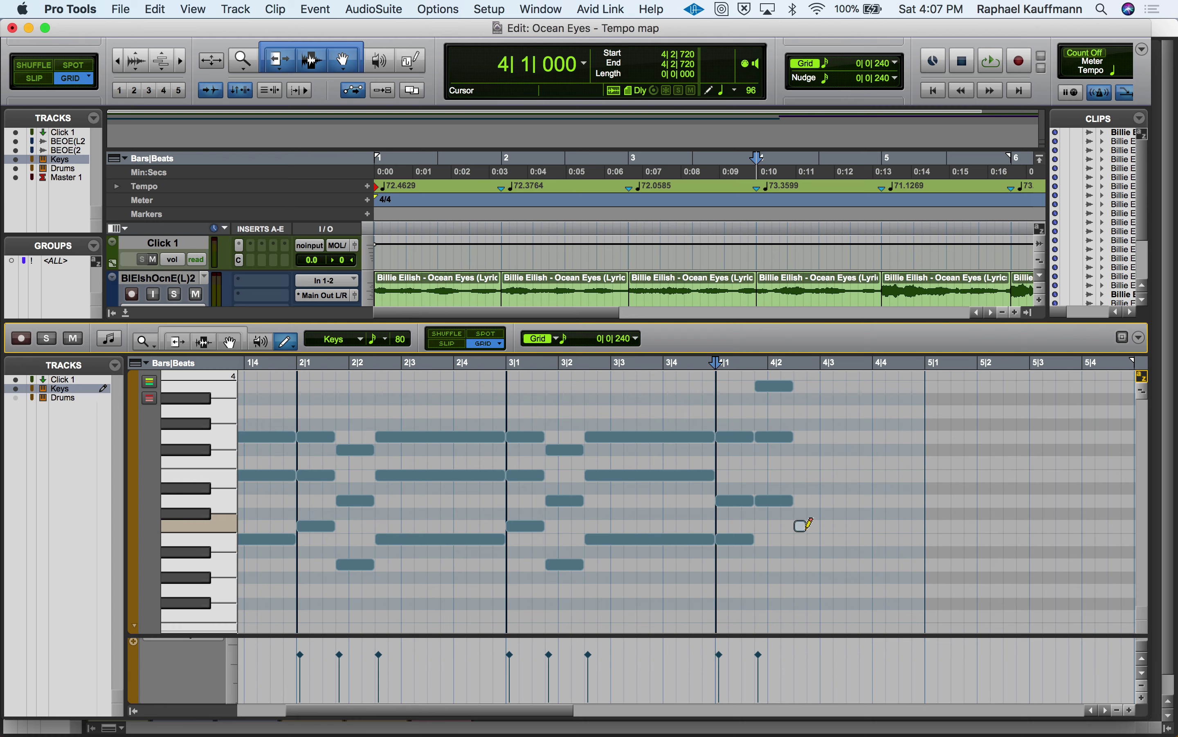
{"action": "left_click_drag", "start_coordinate": [805, 528], "coordinate": [919, 527]}
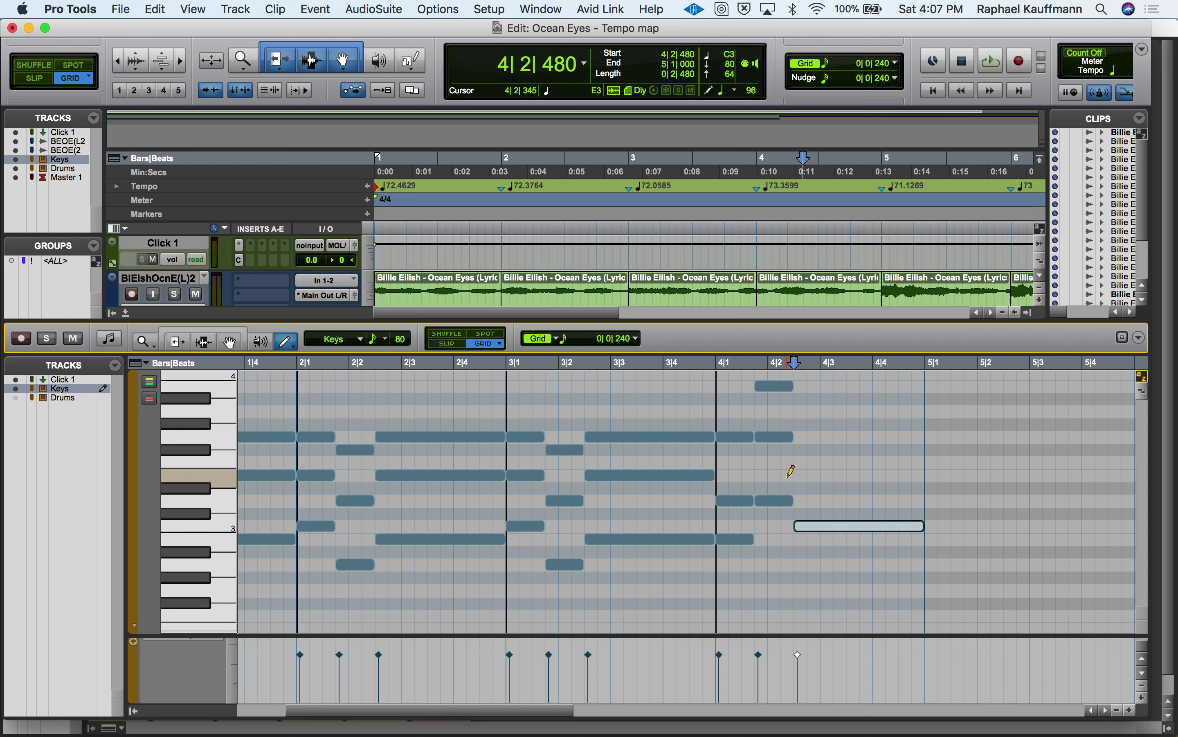
{"action": "left_click_drag", "start_coordinate": [799, 476], "coordinate": [920, 475]}
{"action": "left_click_drag", "start_coordinate": [807, 437], "coordinate": [923, 436]}
{"action": "left_click", "coordinate": [722, 363]}
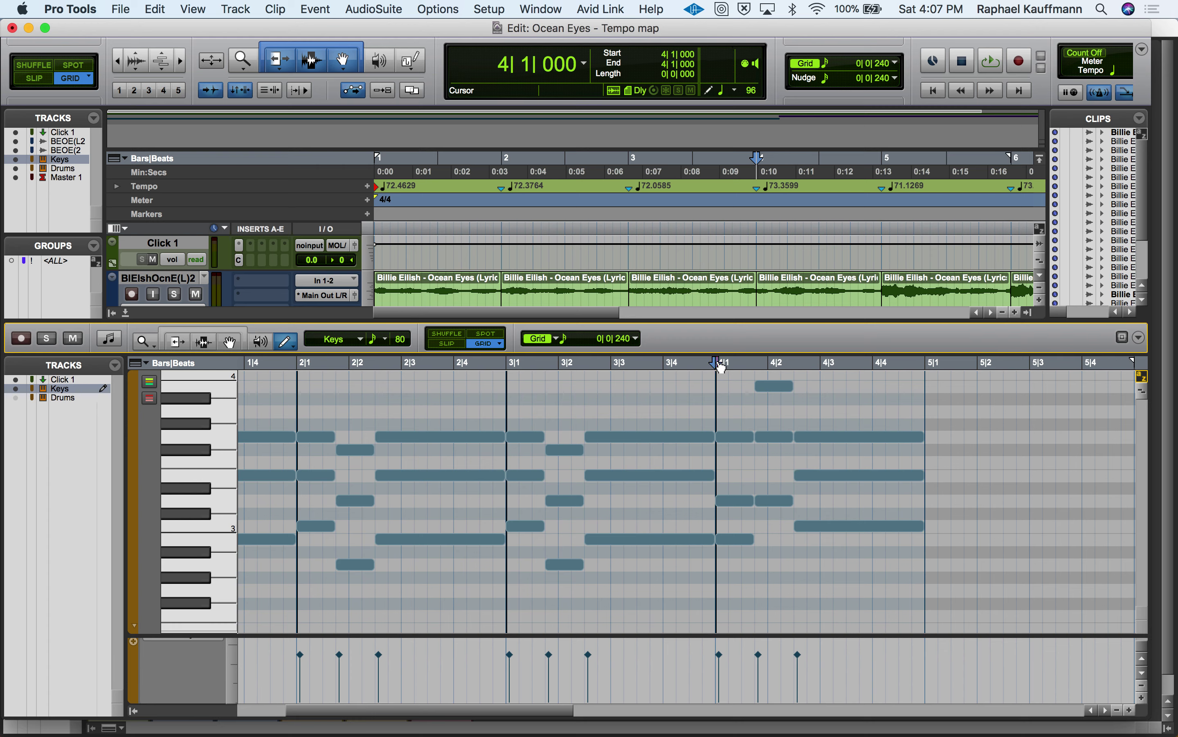
{"action": "key", "text": "space"}
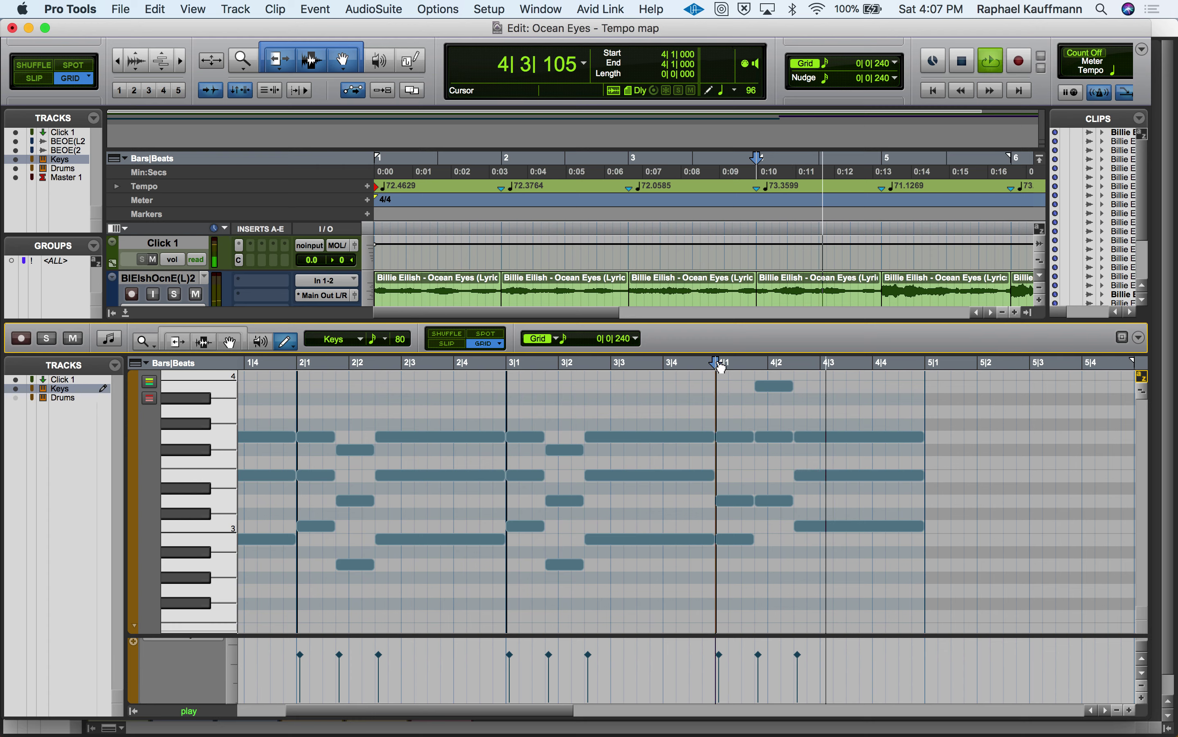
Stop playback and close the MIDI editor pane to reveal all tracks and clips.
{"action": "key", "text": "space"}
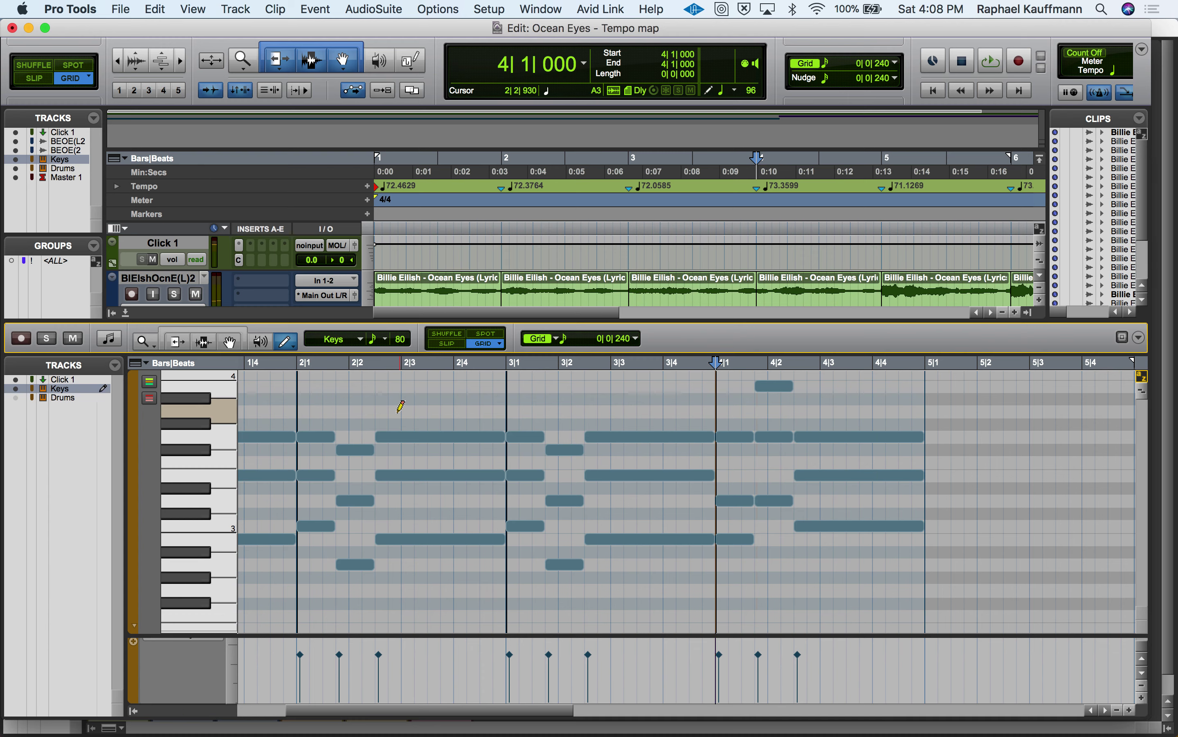
{"action": "left_click", "coordinate": [126, 313]}
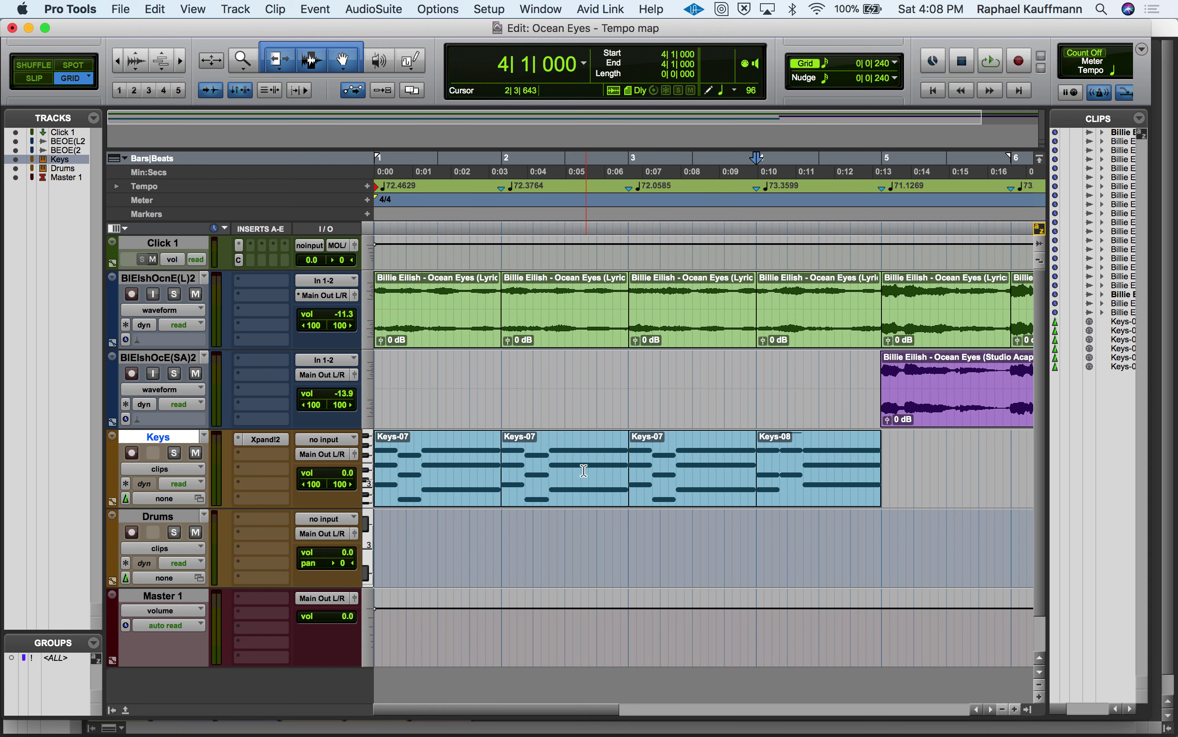
Play from 4|2 with all four Keys clips selected, muting the Click 1 track.
{"action": "key", "text": "super+bracketleft"}
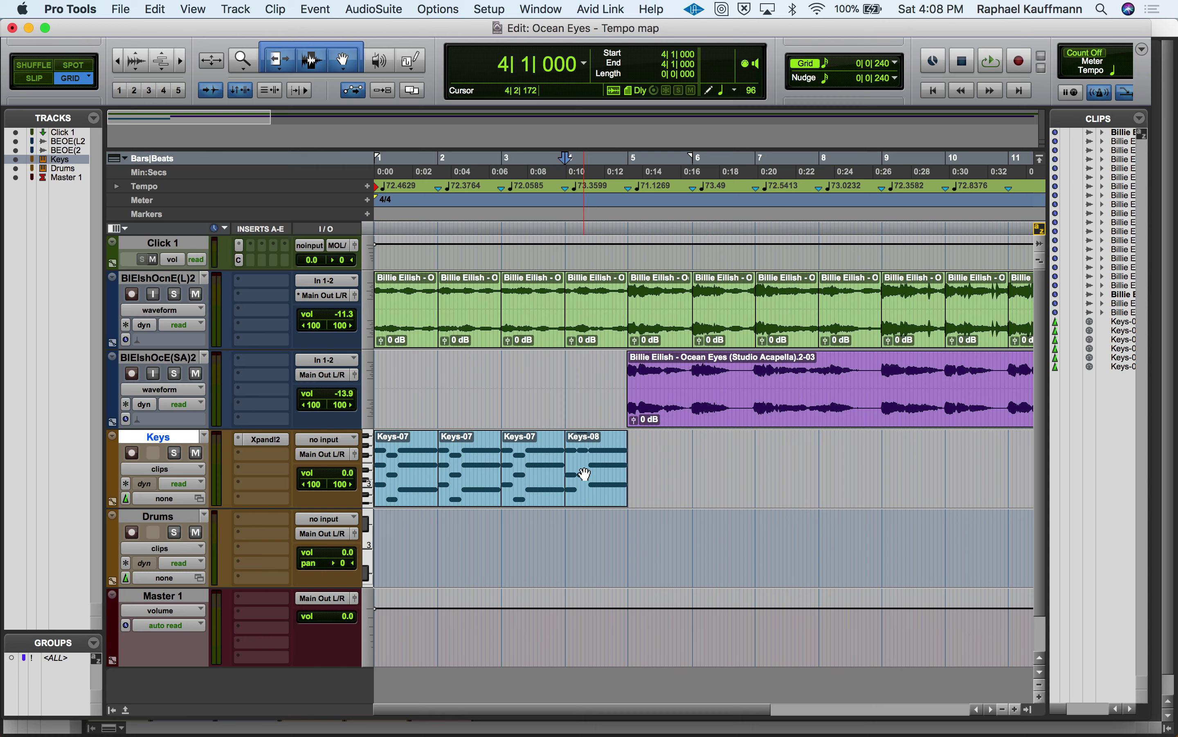
{"action": "left_click", "coordinate": [584, 448]}
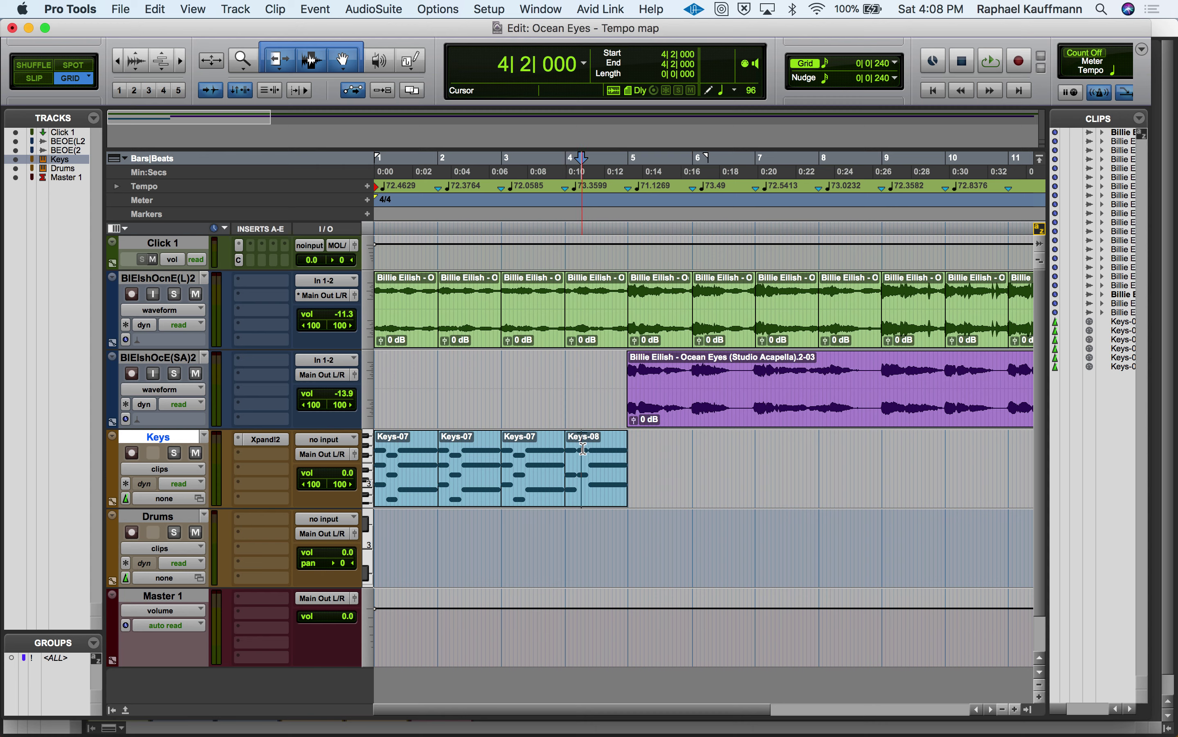
{"action": "key", "text": "space"}
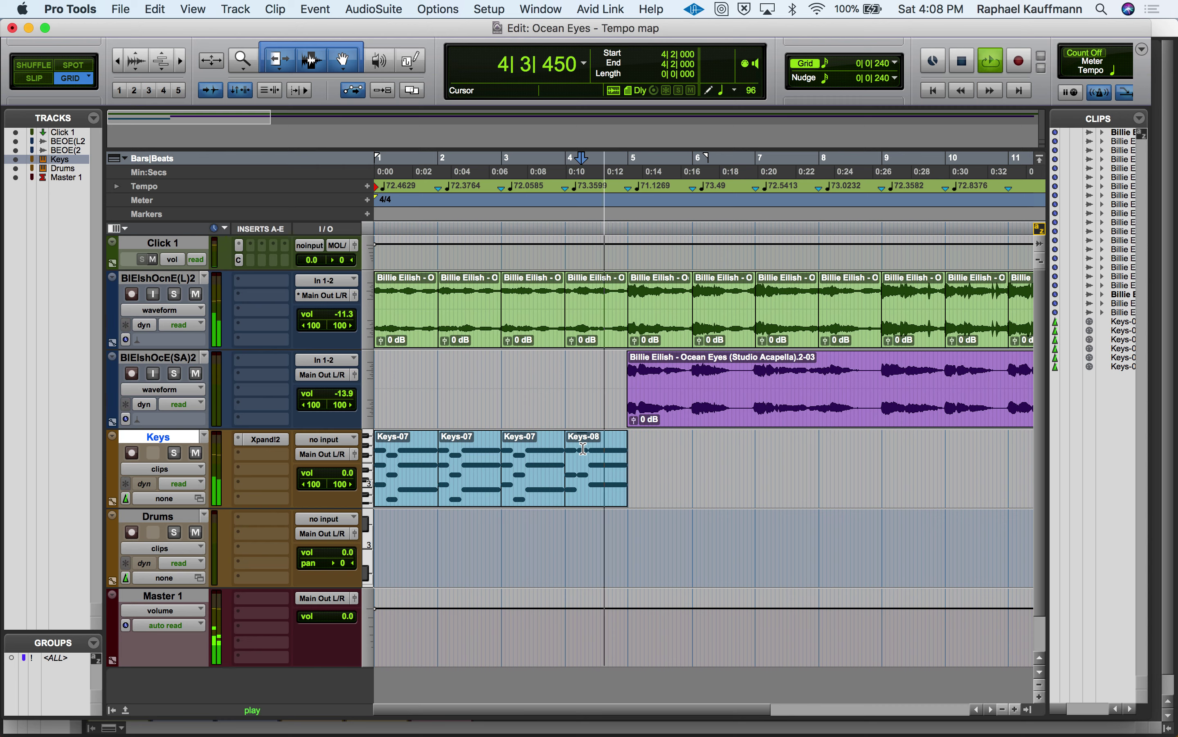
{"action": "left_click", "coordinate": [413, 494]}
{"action": "left_click", "coordinate": [591, 486], "text": "shift"}
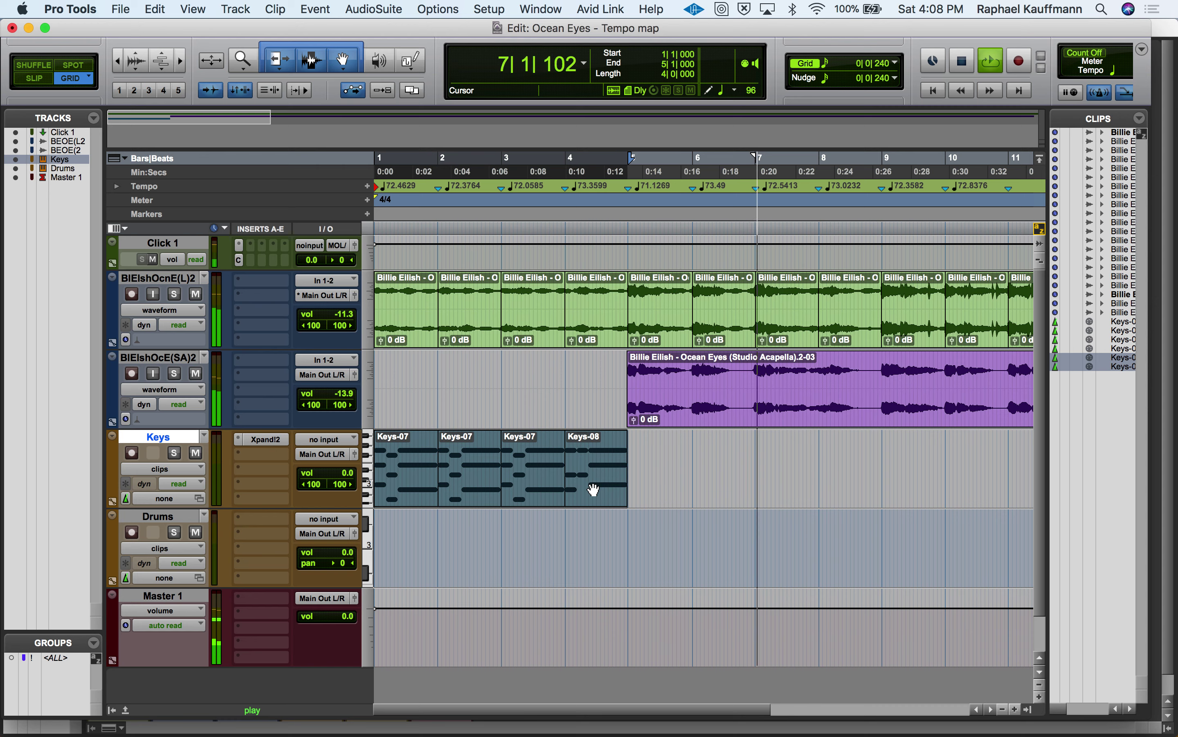
{"action": "left_click", "coordinate": [153, 260]}
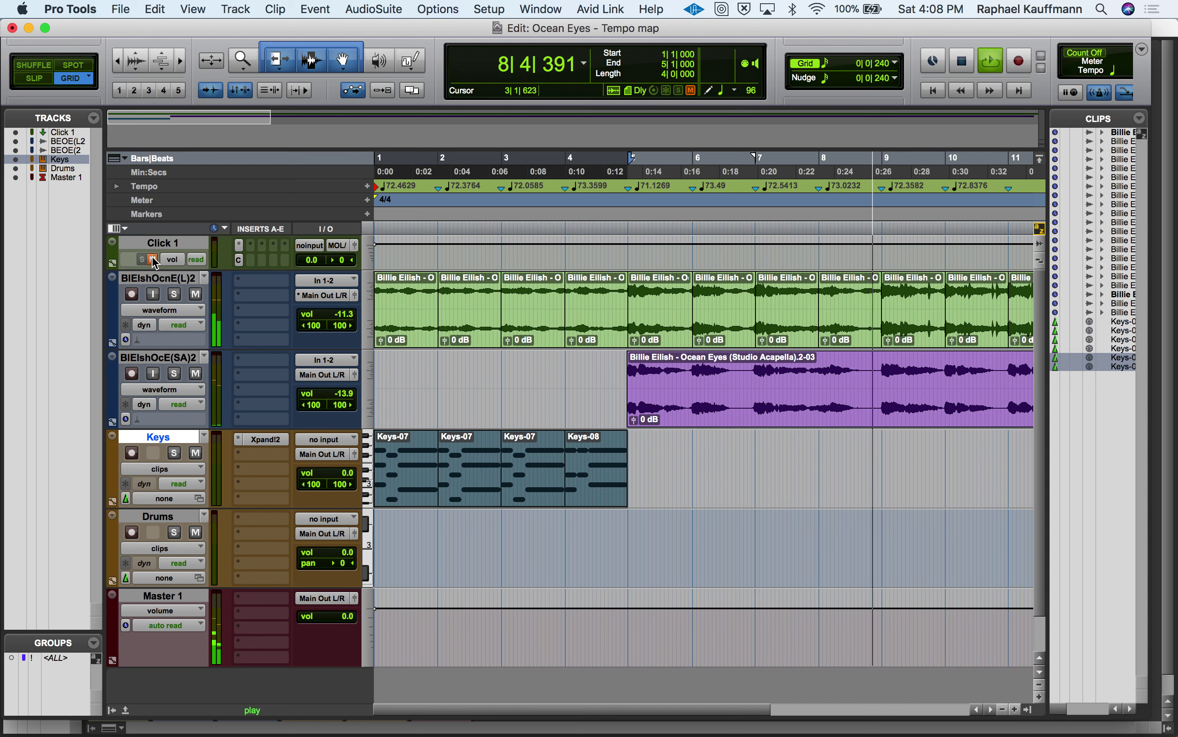
{"action": "key", "text": "space"}
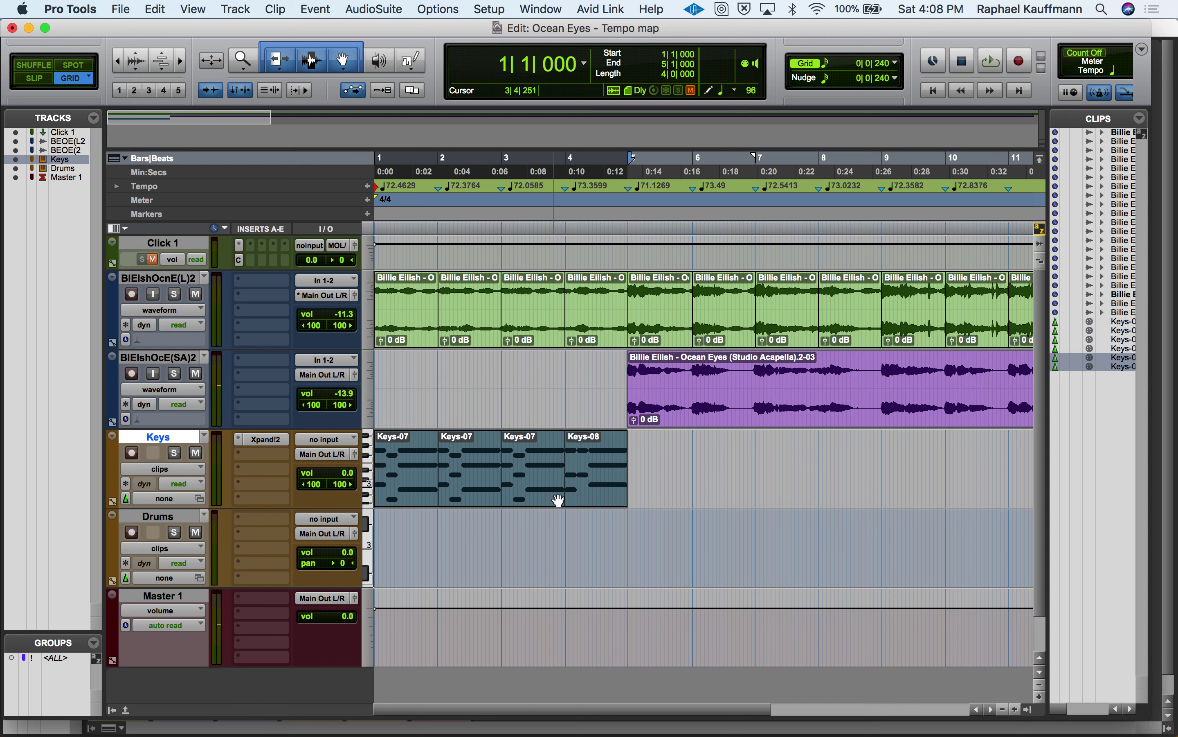
Duplicate the four Keys clips from bars 1–4 into bars 5–9.
{"action": "left_click", "coordinate": [716, 488]}
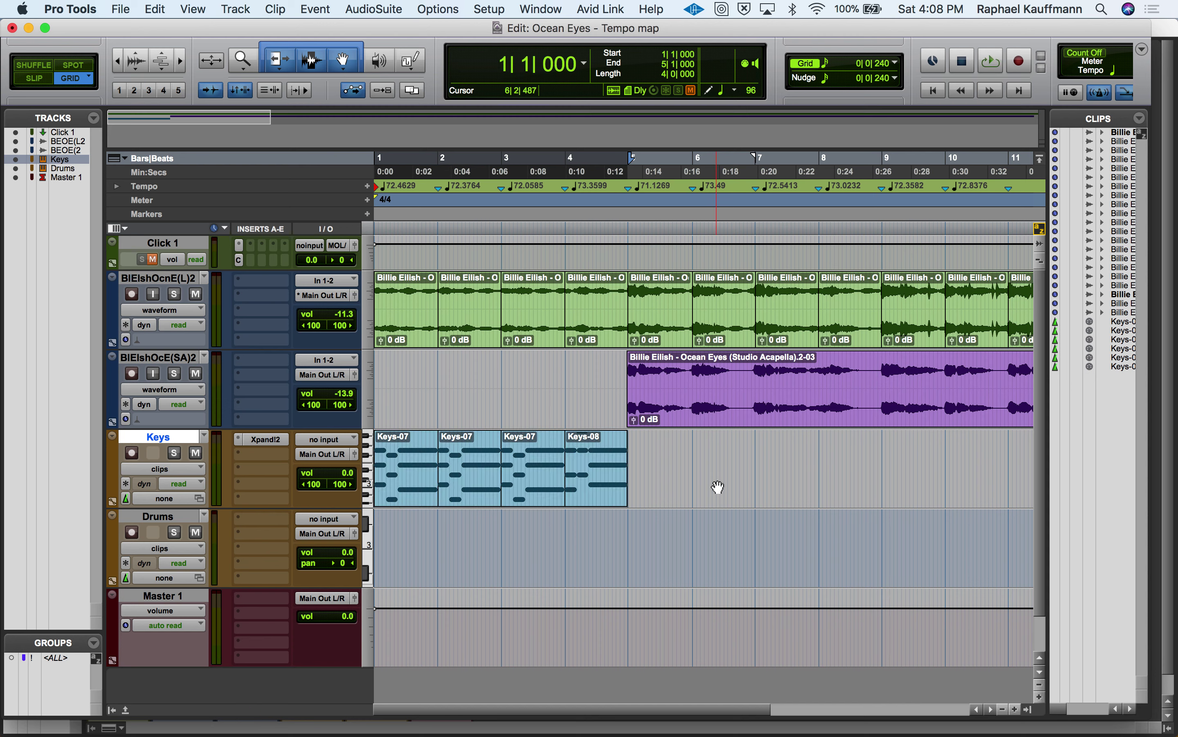
{"action": "left_click", "coordinate": [418, 489]}
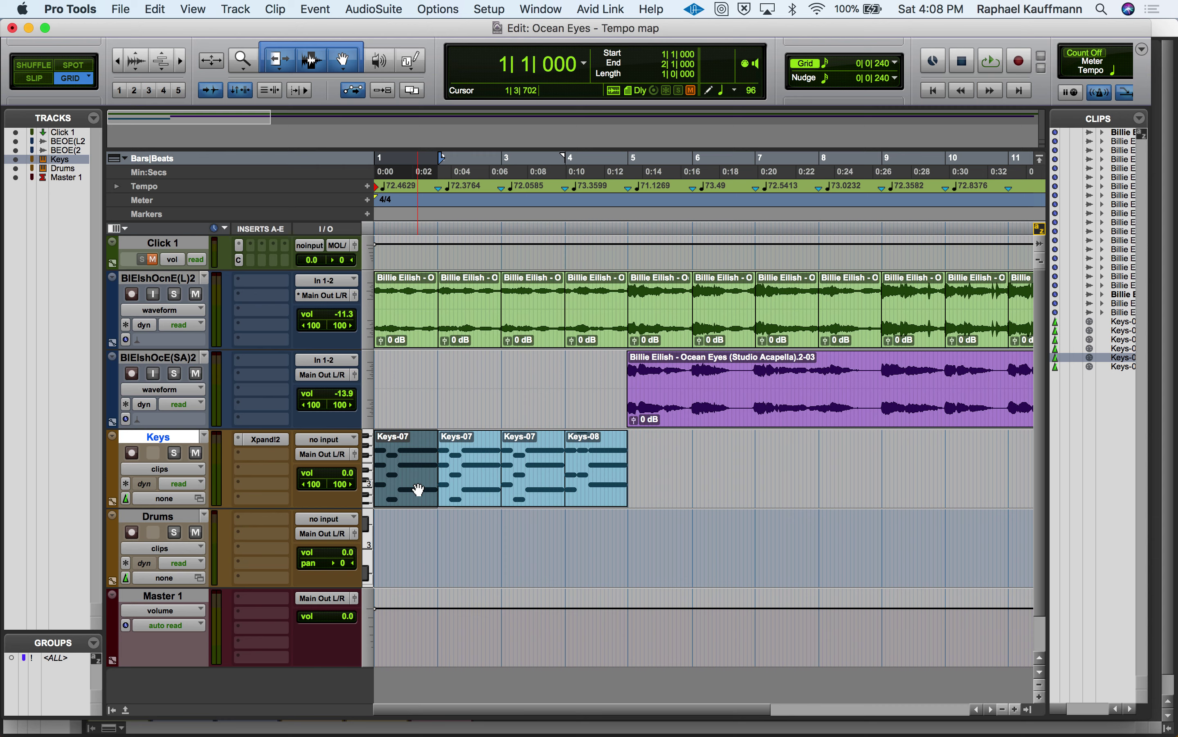
{"action": "left_click", "coordinate": [610, 486], "text": "shift"}
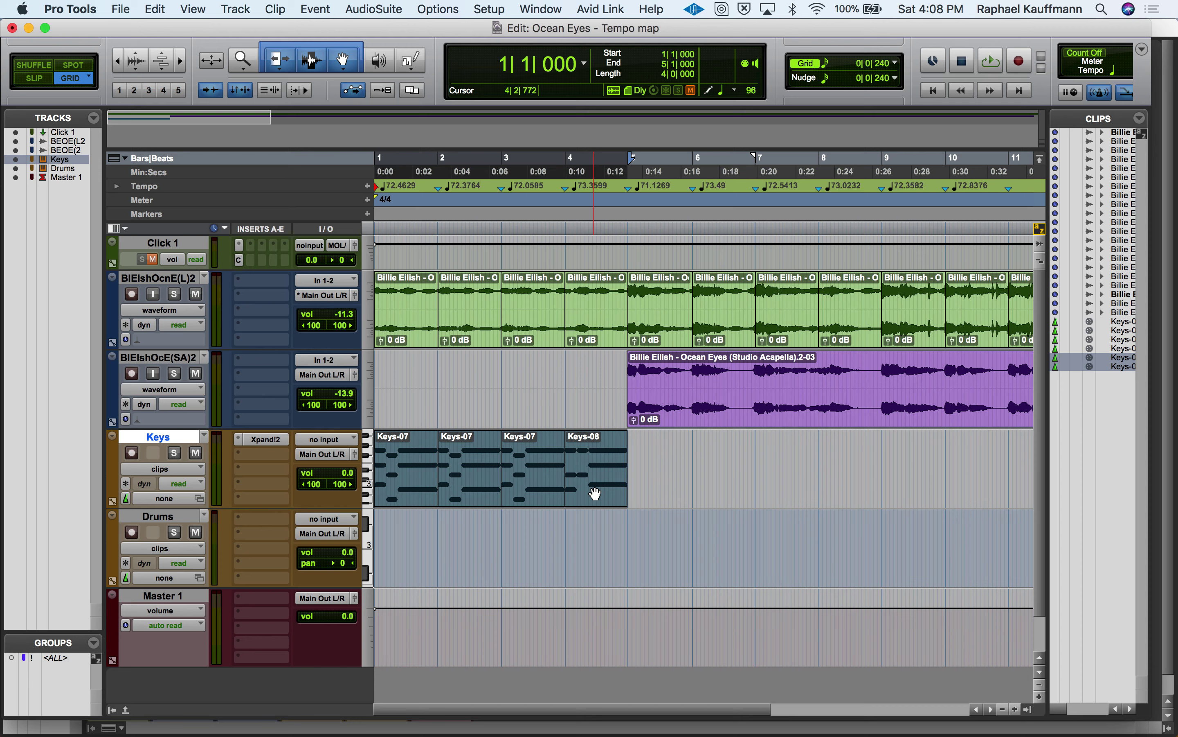
{"action": "left_click_drag", "start_coordinate": [636, 442], "coordinate": [376, 442]}
{"action": "left_click", "coordinate": [711, 502]}
{"action": "left_click", "coordinate": [597, 499]}
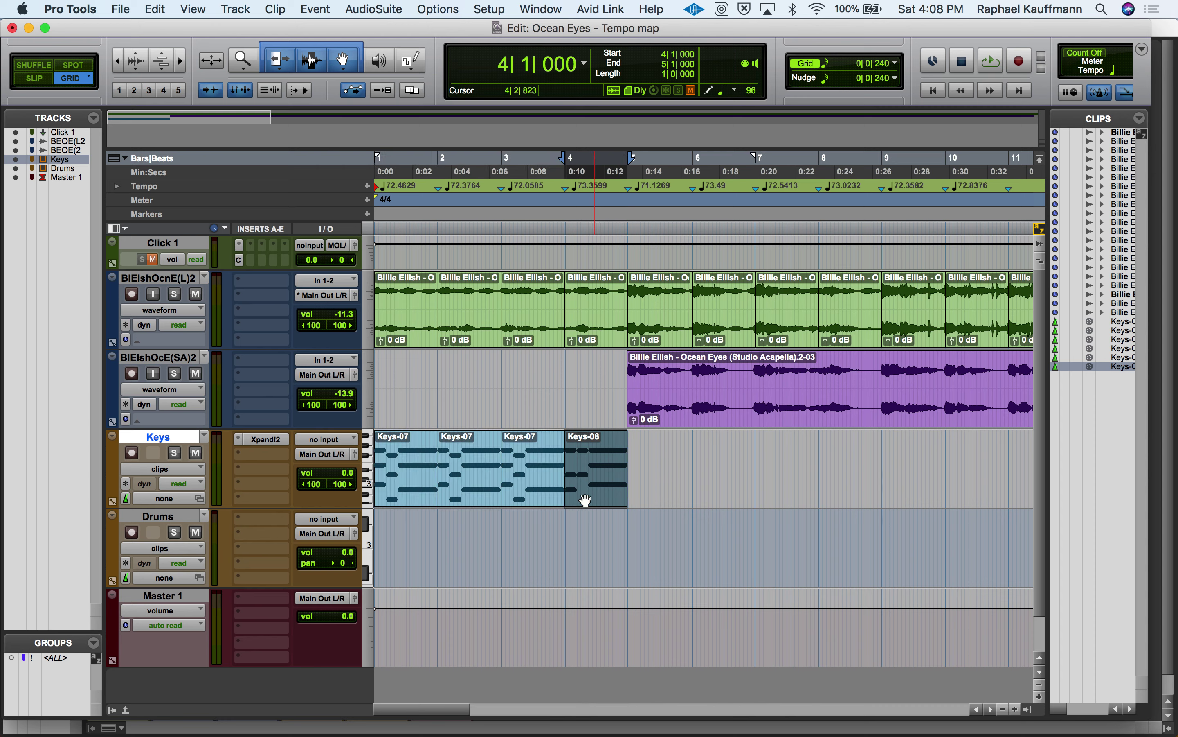
{"action": "left_click", "coordinate": [402, 492], "text": "shift"}
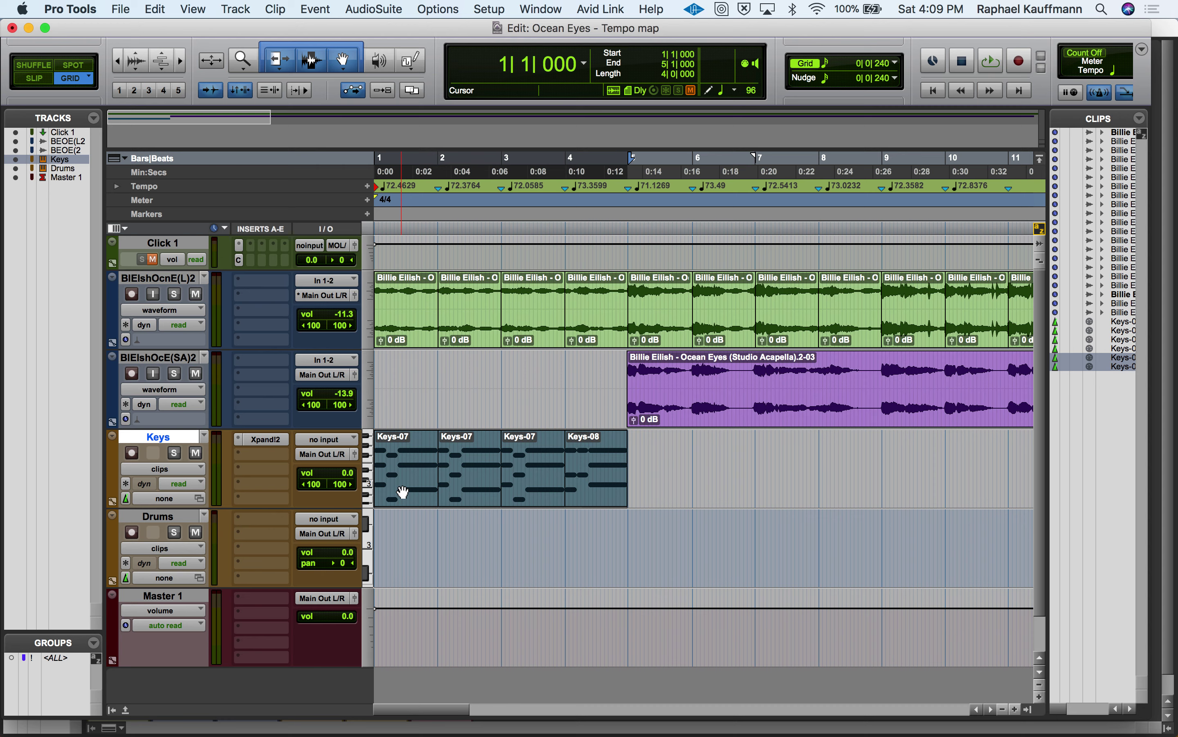
{"action": "key", "text": "super+d"}
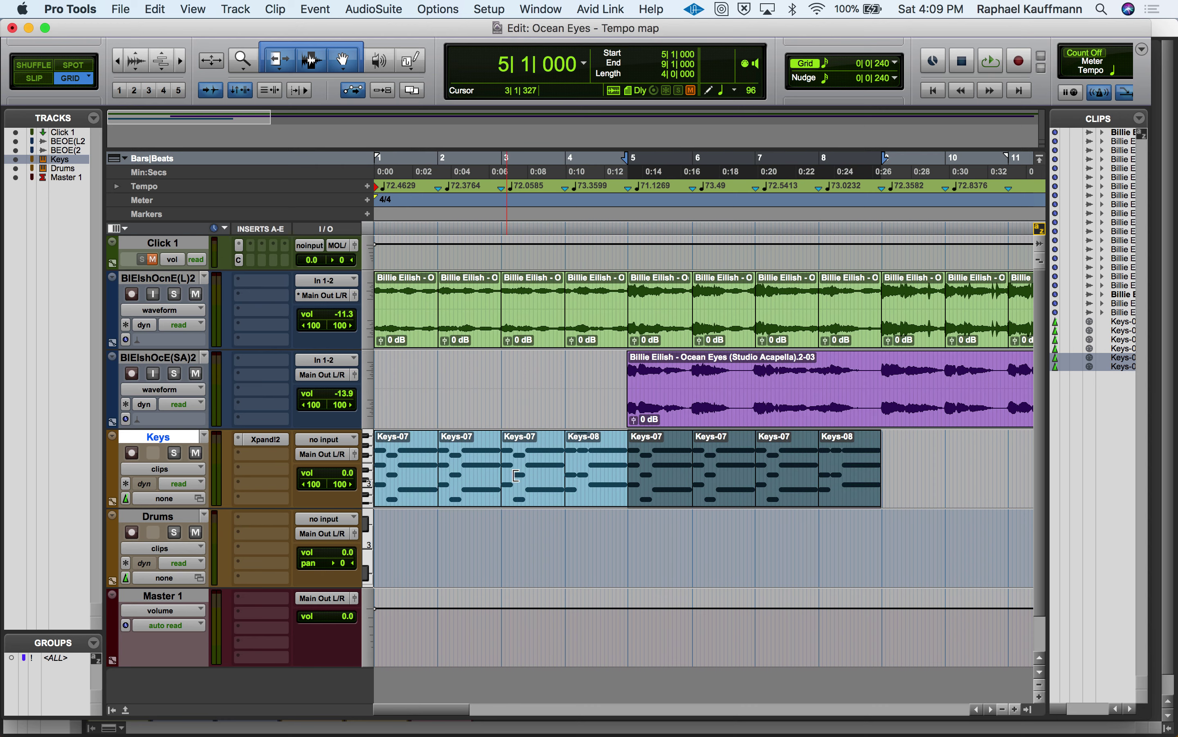
Play from 4|3|720, briefly soloing and unsoloing the BIElshOcnE(L)2 track.
{"action": "left_click", "coordinate": [609, 383]}
{"action": "key", "text": "space"}
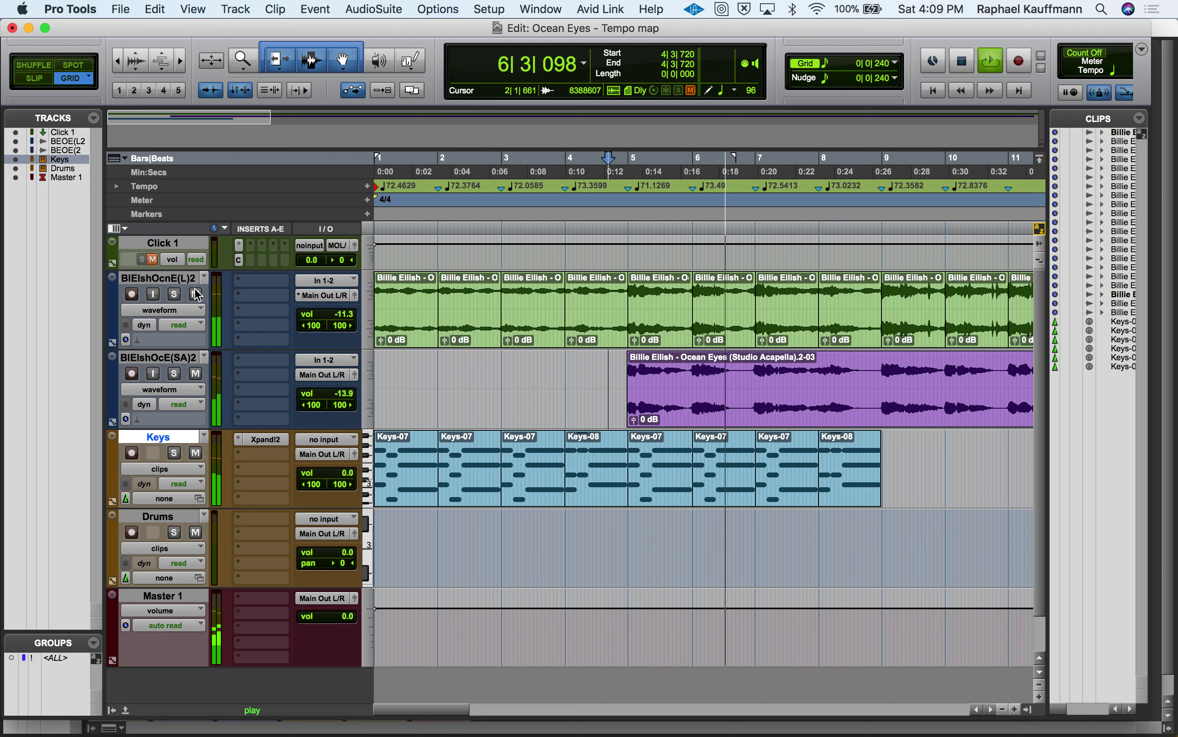
{"action": "left_click", "coordinate": [175, 294]}
{"action": "left_click", "coordinate": [174, 294]}
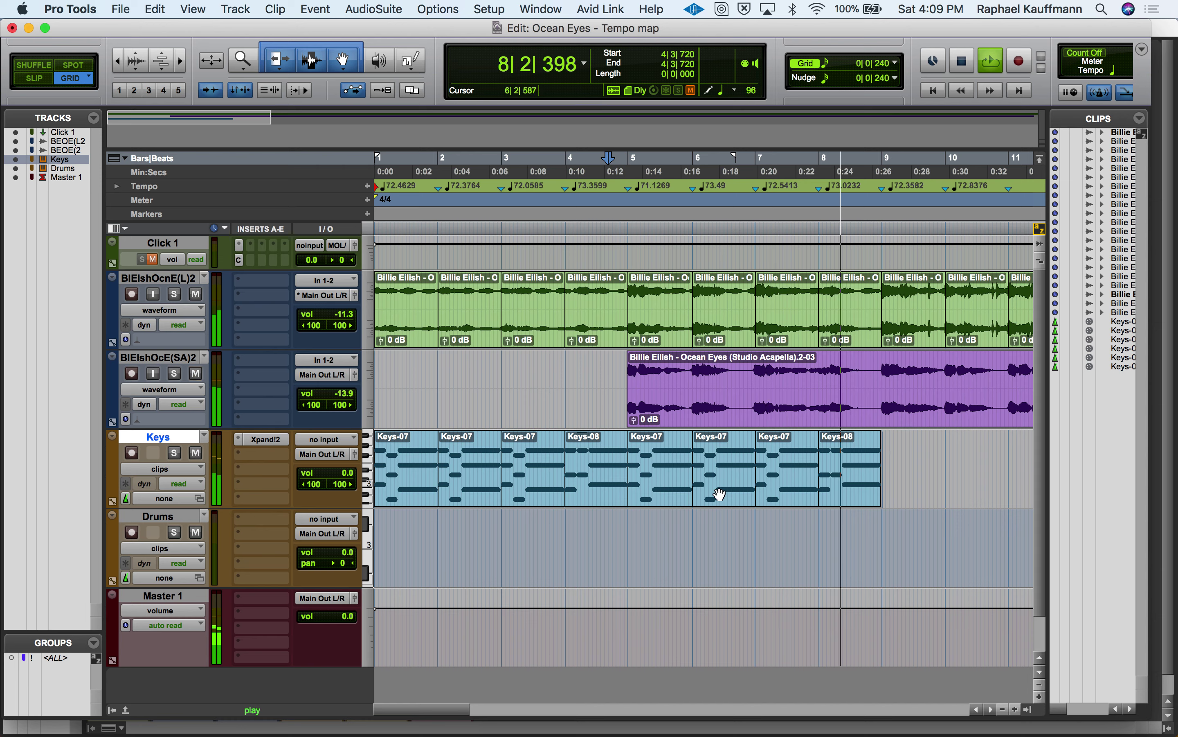
Duplicate the bars 5–9 Keys clips into bars 9–13, then stop playback.
{"action": "scroll", "coordinate": [714, 491], "scroll_direction": "right", "scroll_amount": 3}
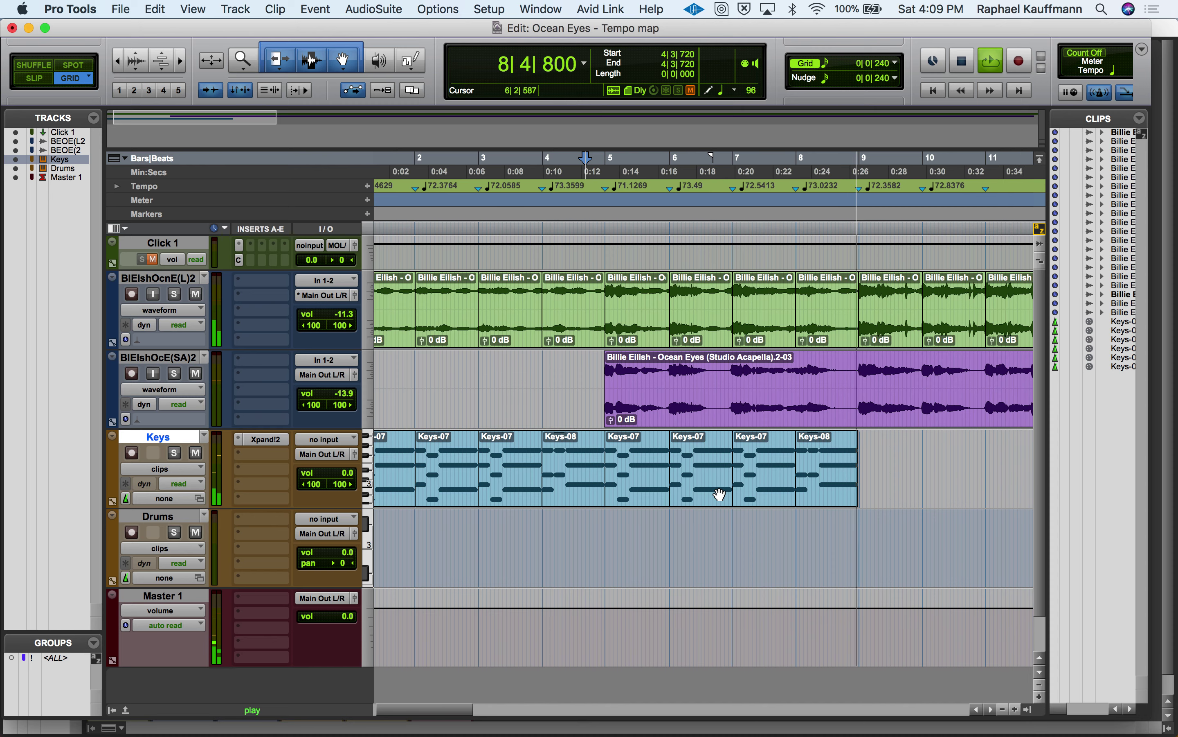
{"action": "scroll", "coordinate": [717, 492], "scroll_direction": "down", "scroll_amount": 2}
{"action": "left_click", "coordinate": [607, 456]}
{"action": "left_click", "coordinate": [804, 453], "text": "shift"}
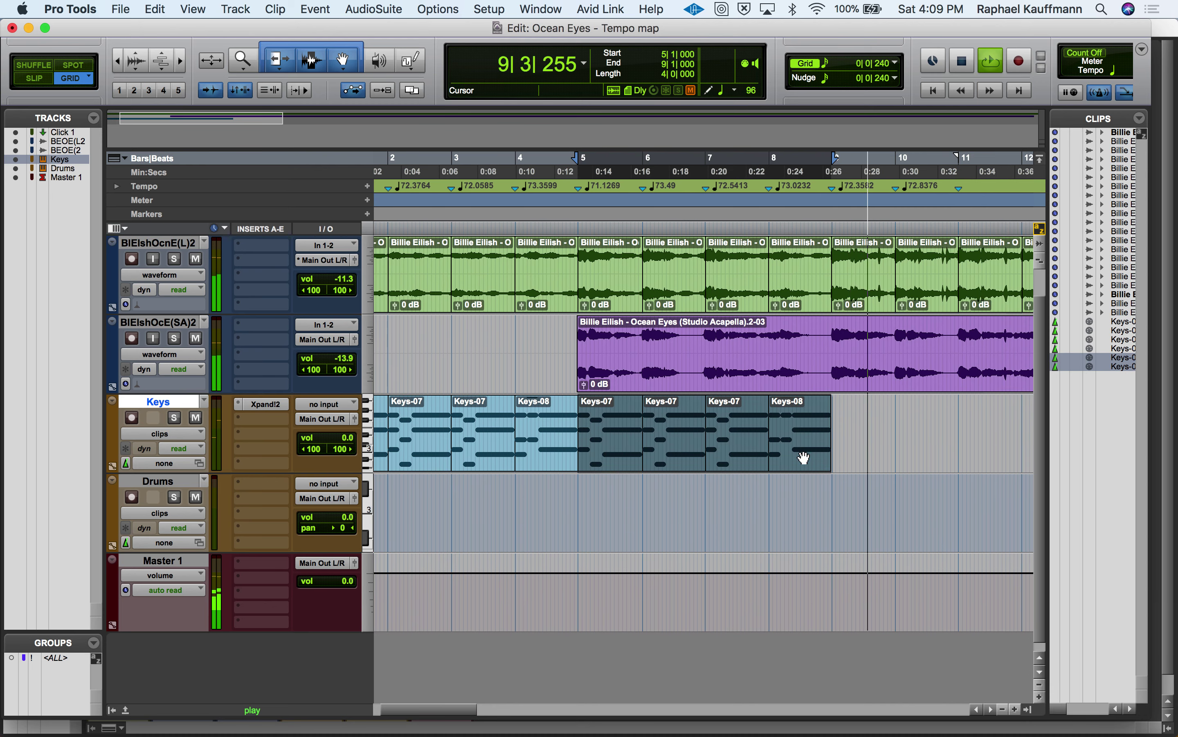
{"action": "key", "text": "super+bracketleft"}
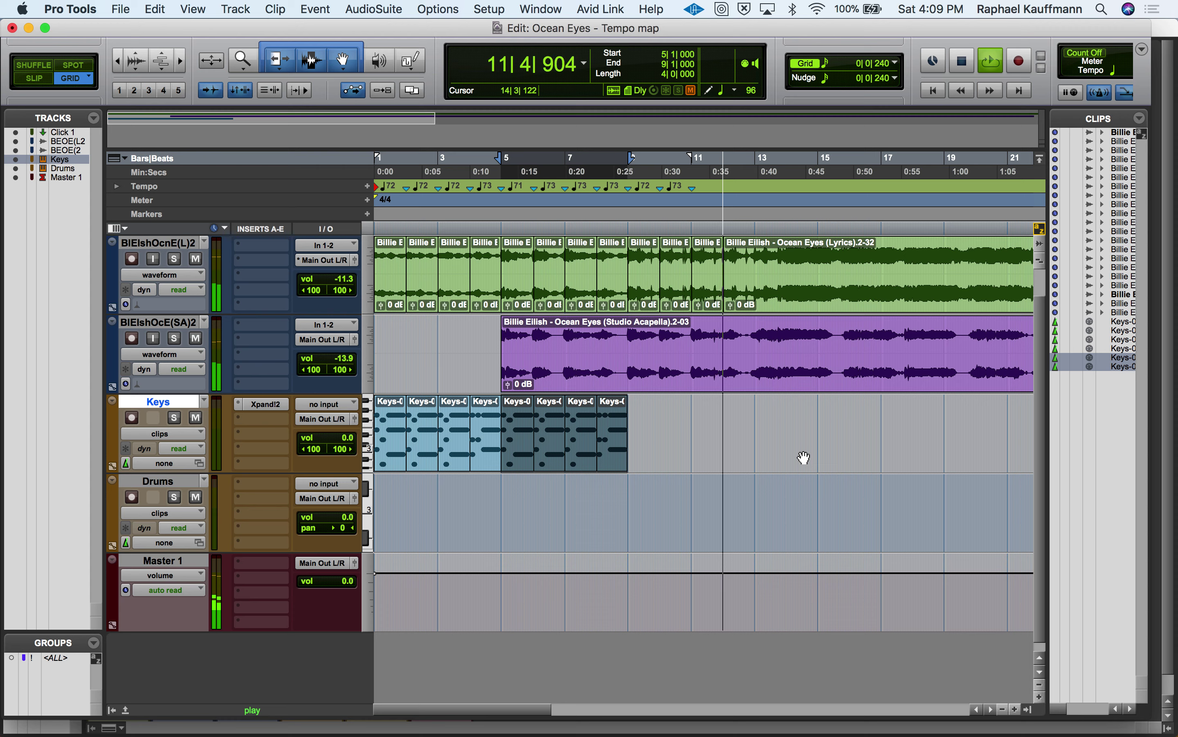
{"action": "key", "text": "super+d"}
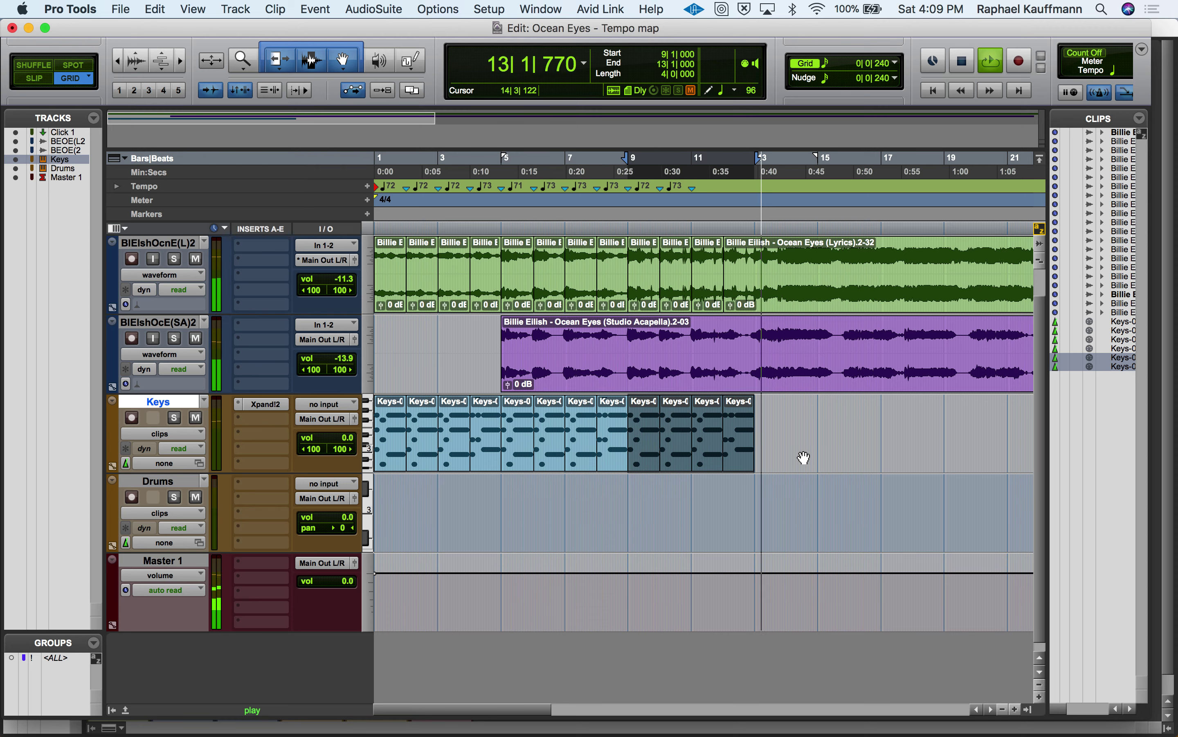
{"action": "left_click", "coordinate": [802, 459]}
{"action": "key", "text": "space"}
Duplicate the last Keys-08 clip at bar 12 into bars 13–14.
{"action": "left_click", "coordinate": [745, 465]}
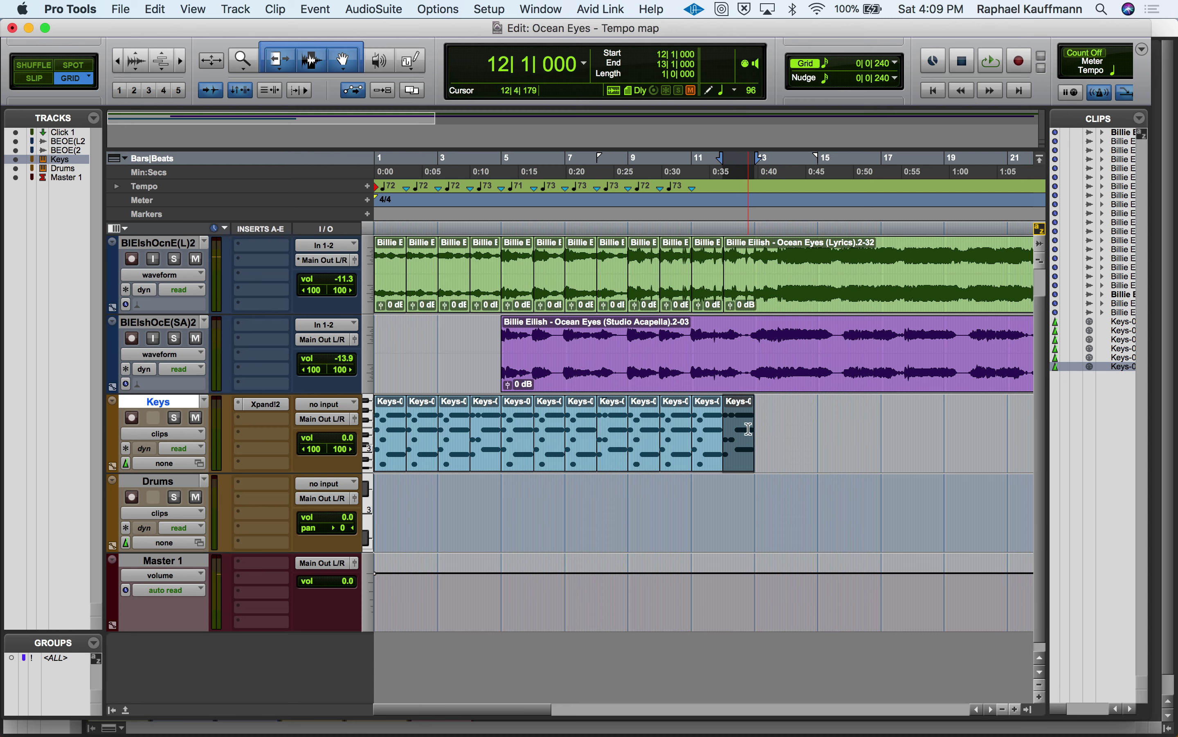
{"action": "key", "text": "super+bracketright"}
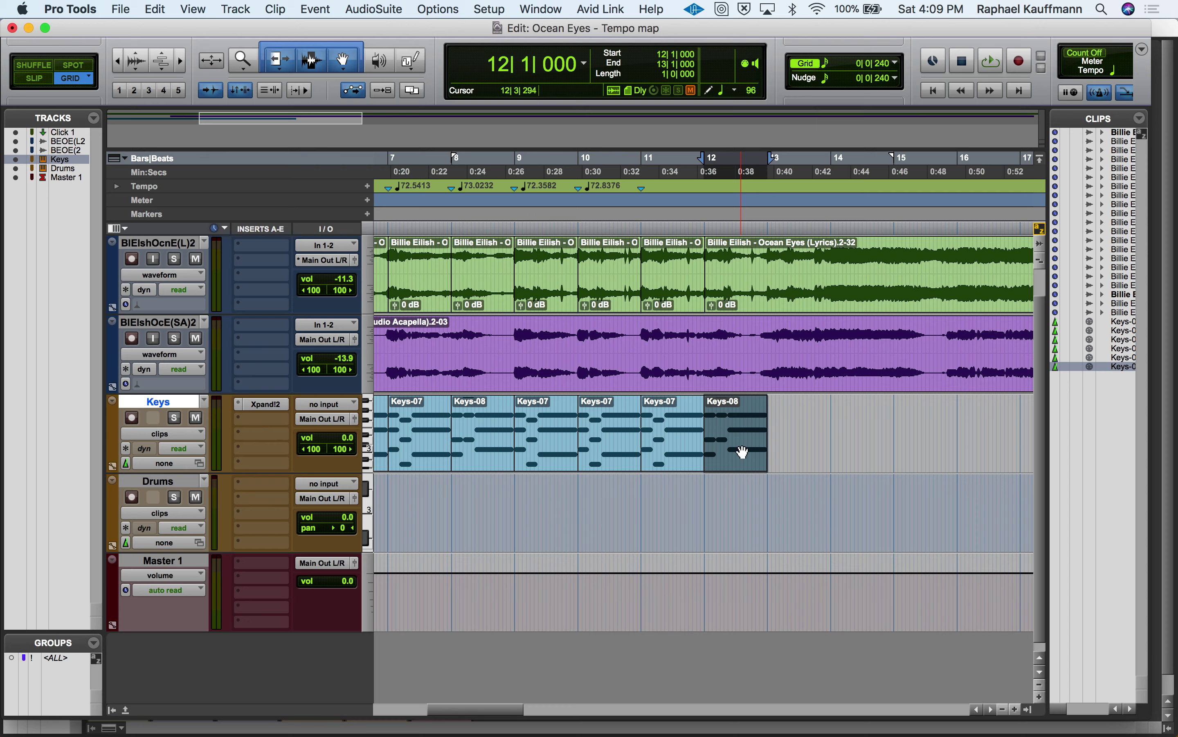
{"action": "key", "text": "super+d"}
{"action": "left_click", "coordinate": [686, 414]}
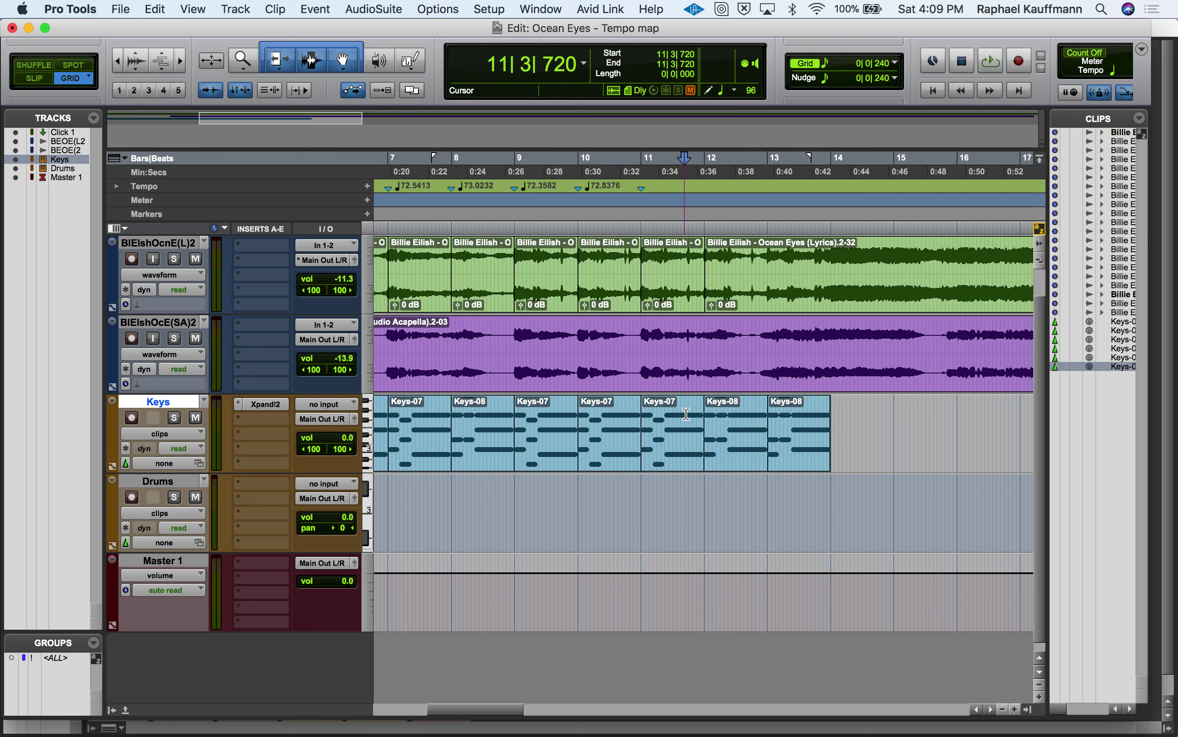
{"action": "key", "text": "space"}
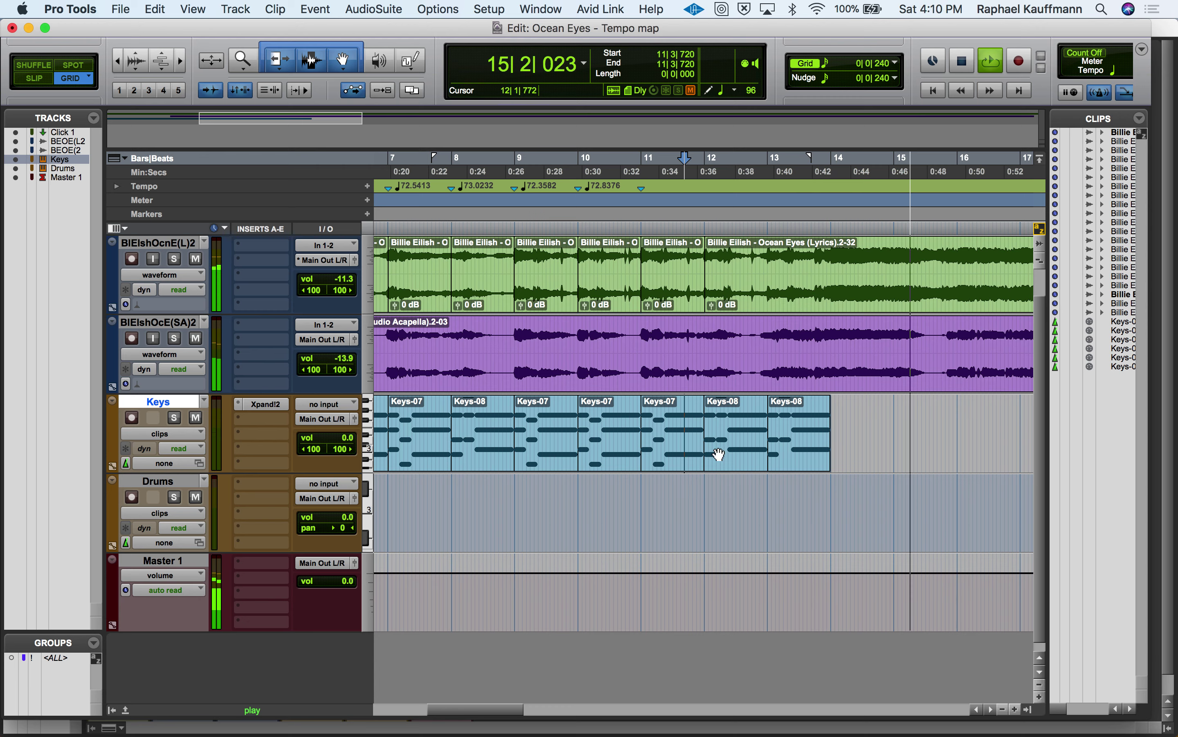
{"action": "key", "text": "space"}
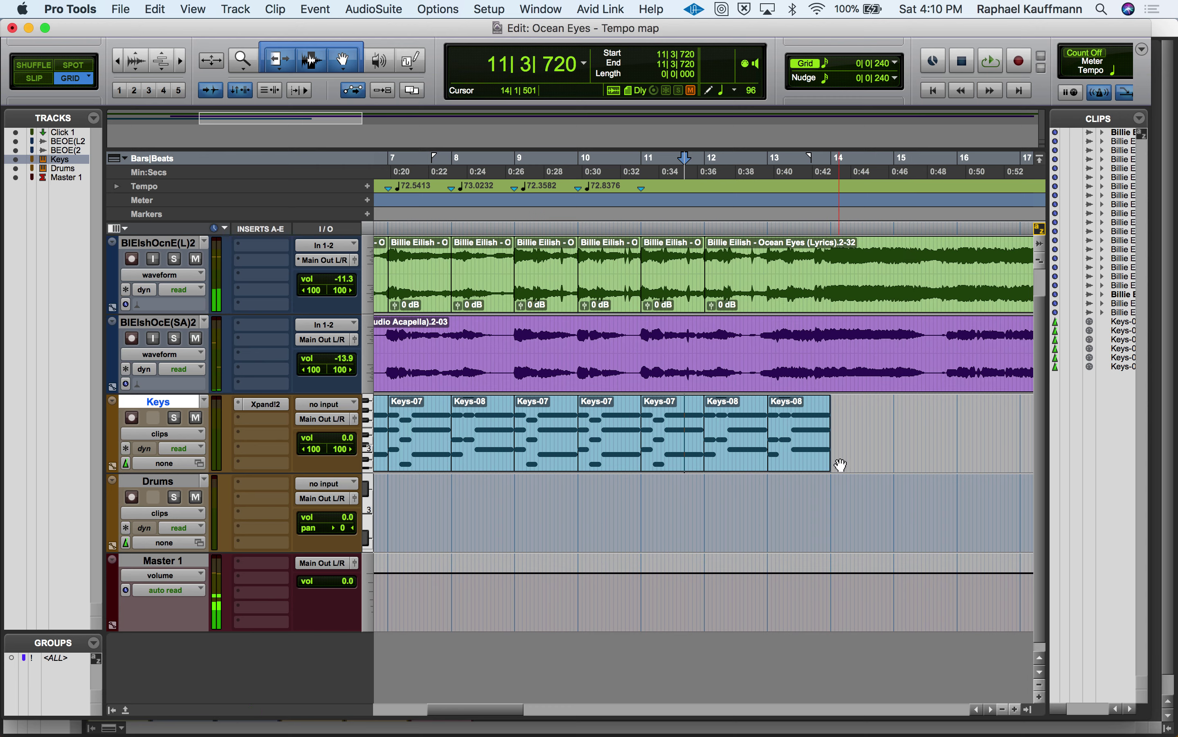
{"action": "left_click", "coordinate": [540, 445]}
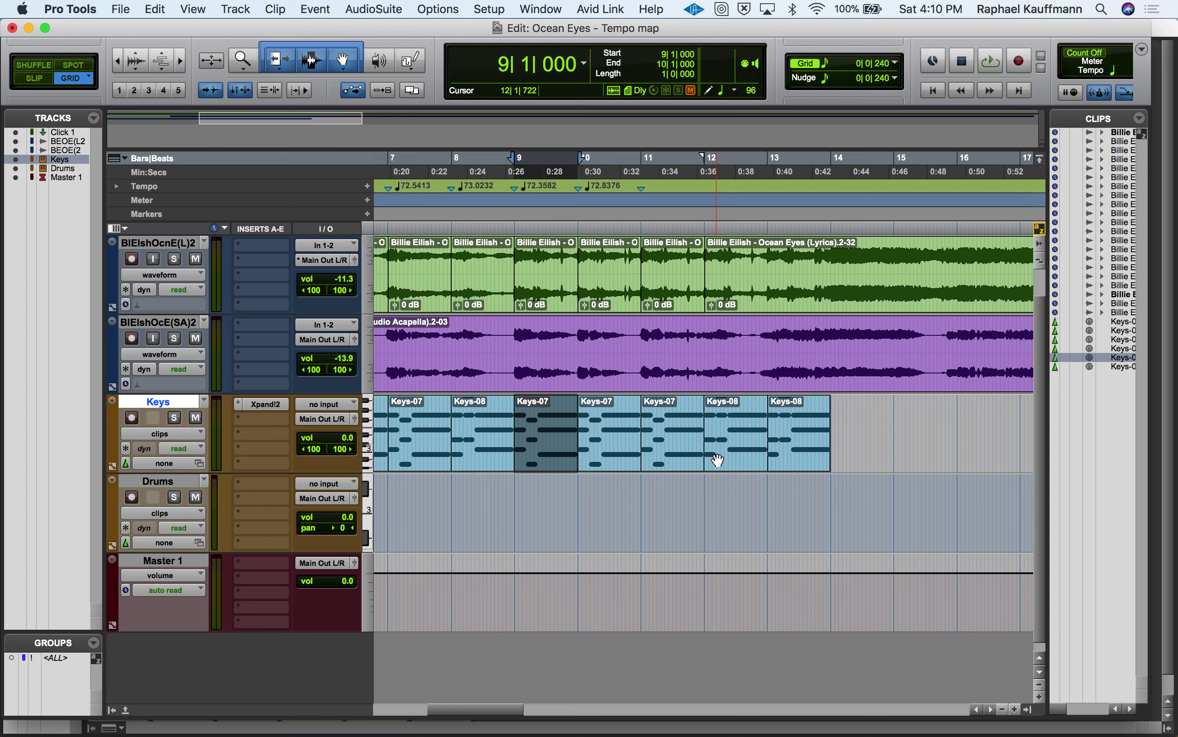
{"action": "left_click", "coordinate": [802, 416]}
{"action": "key", "text": "space"}
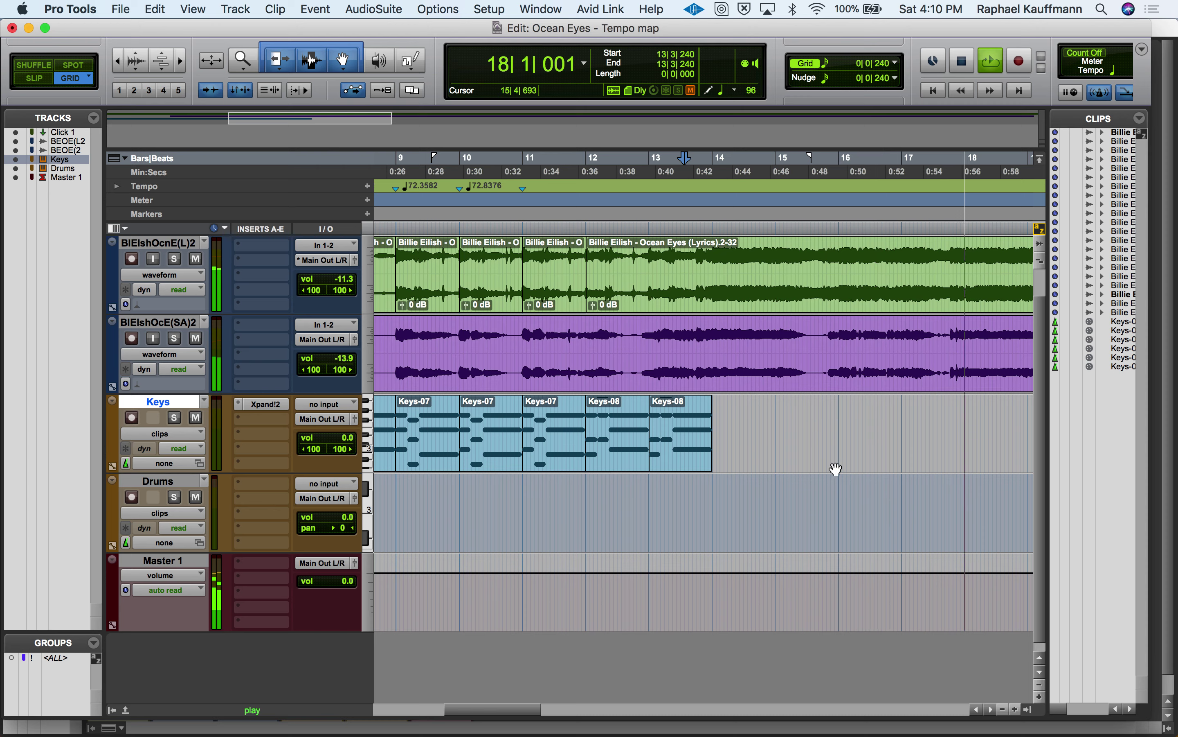
Copy the Keys clips from bars 9–13 and paste them starting at bar 14.
{"action": "key", "text": "space"}
{"action": "left_click", "coordinate": [680, 446]}
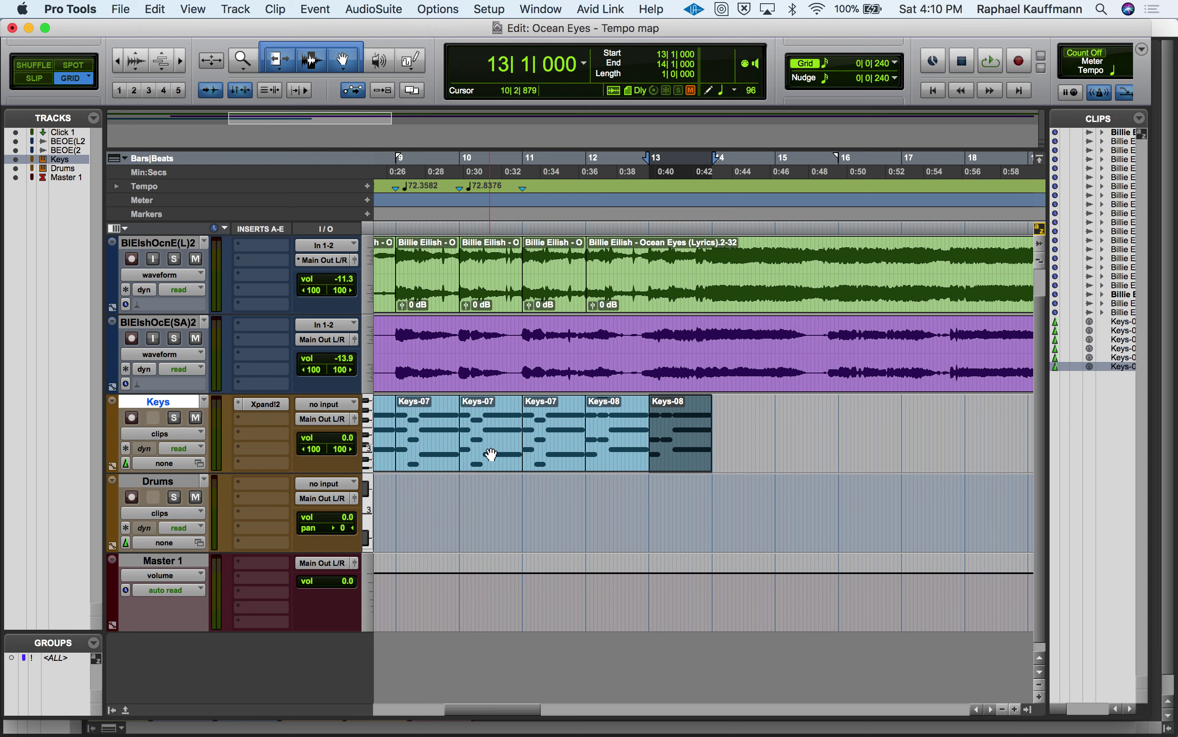
{"action": "left_click", "coordinate": [439, 455]}
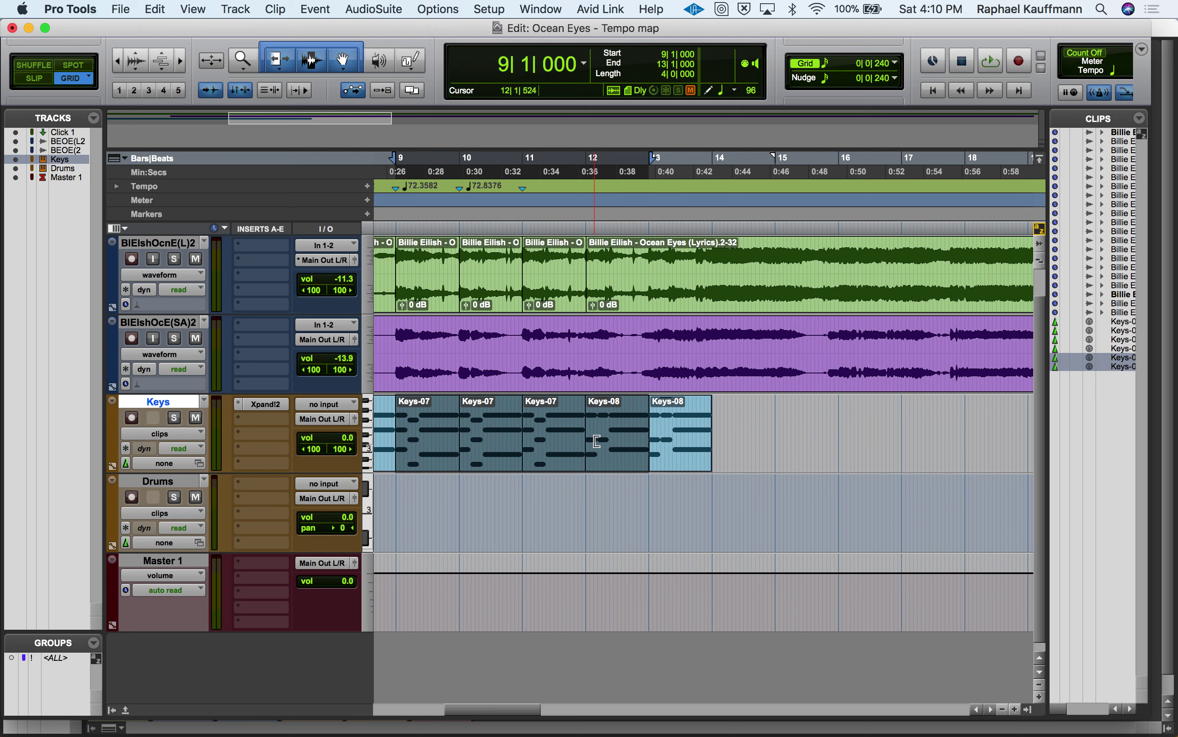
{"action": "key", "text": "super+c"}
{"action": "scroll", "coordinate": [717, 383], "scroll_direction": "down", "scroll_amount": 1}
{"action": "left_click", "coordinate": [711, 389]}
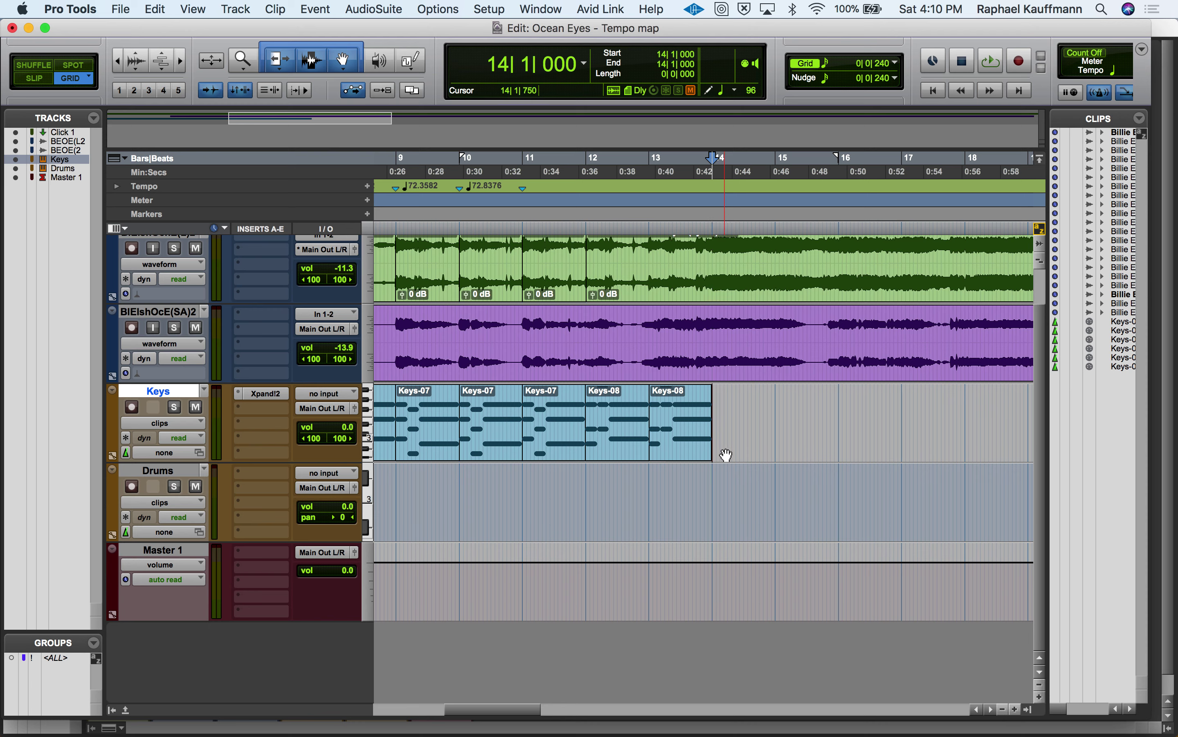
{"action": "key", "text": "super+v"}
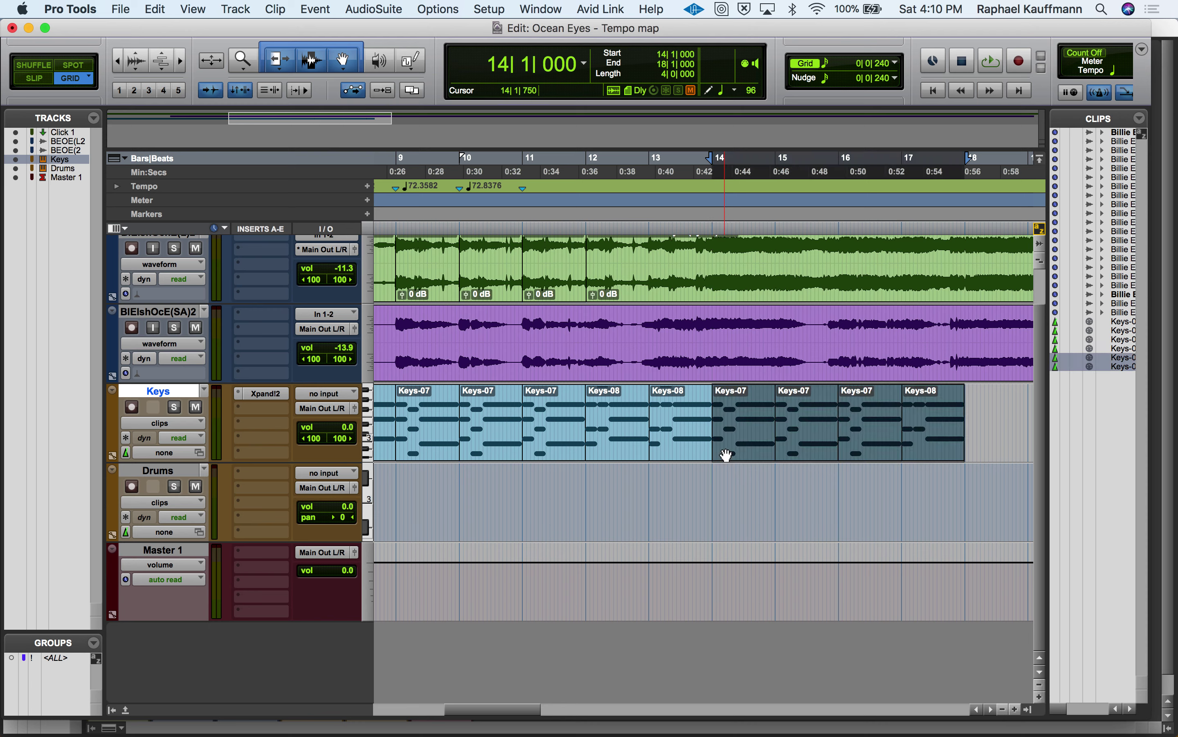
Play back the extended part from 13|4, 16|2|240 and 8|2|480.
{"action": "left_click", "coordinate": [697, 405]}
{"action": "key", "text": "space"}
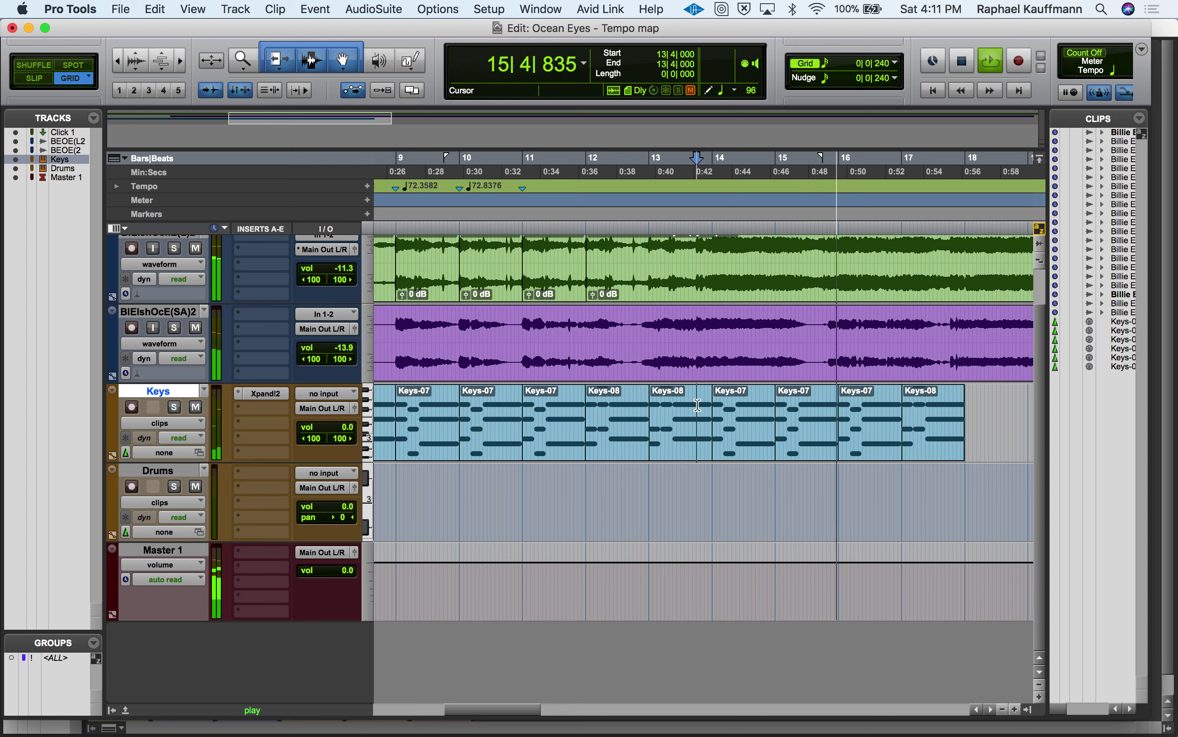
{"action": "key", "text": "space"}
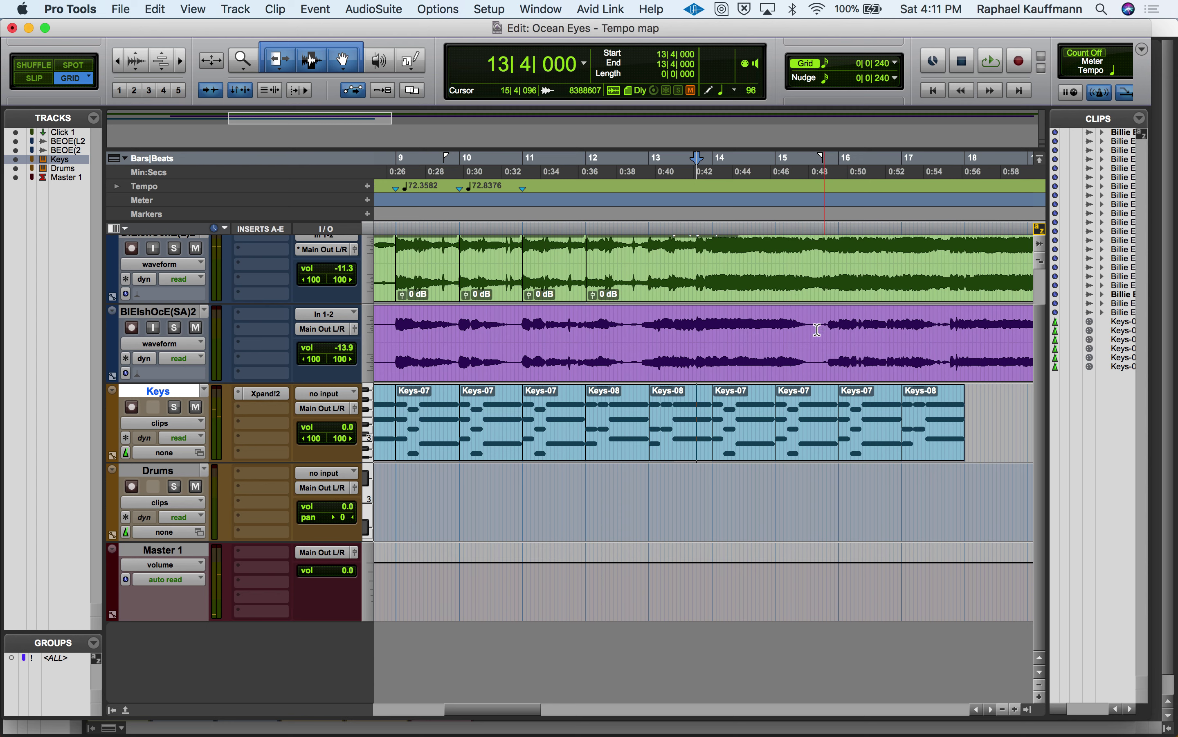
{"action": "left_click", "coordinate": [862, 413]}
{"action": "key", "text": "space"}
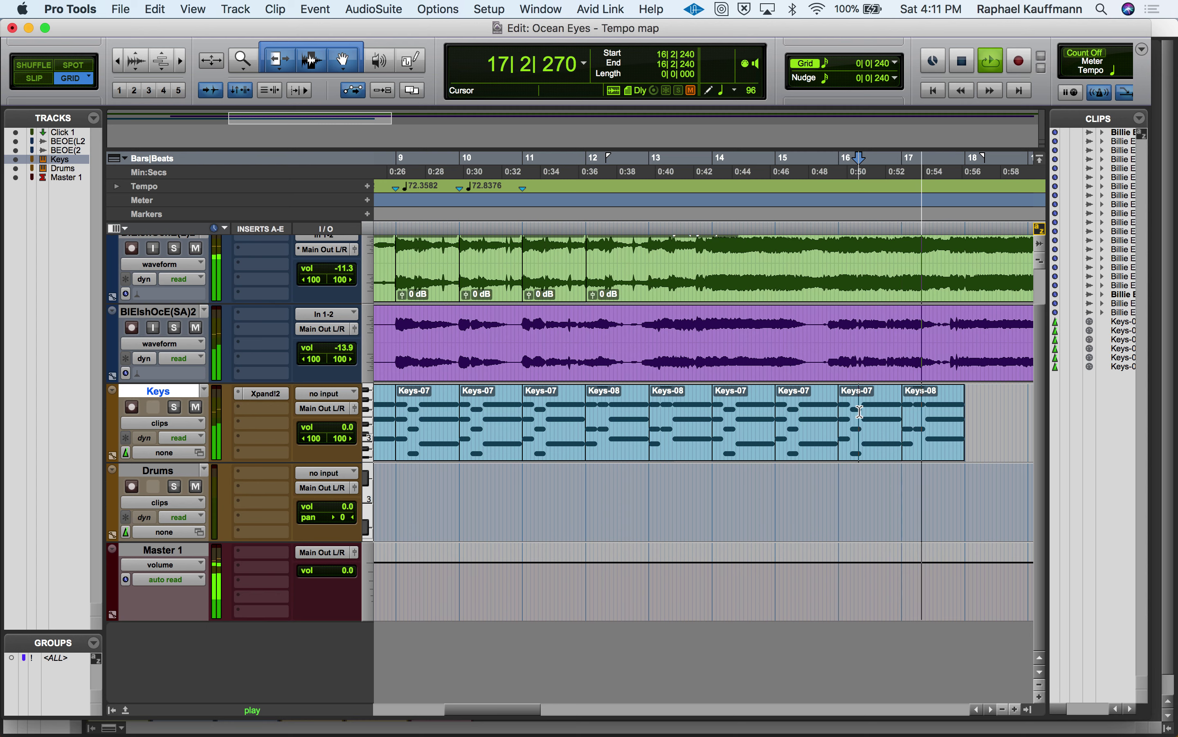
{"action": "key", "text": "space"}
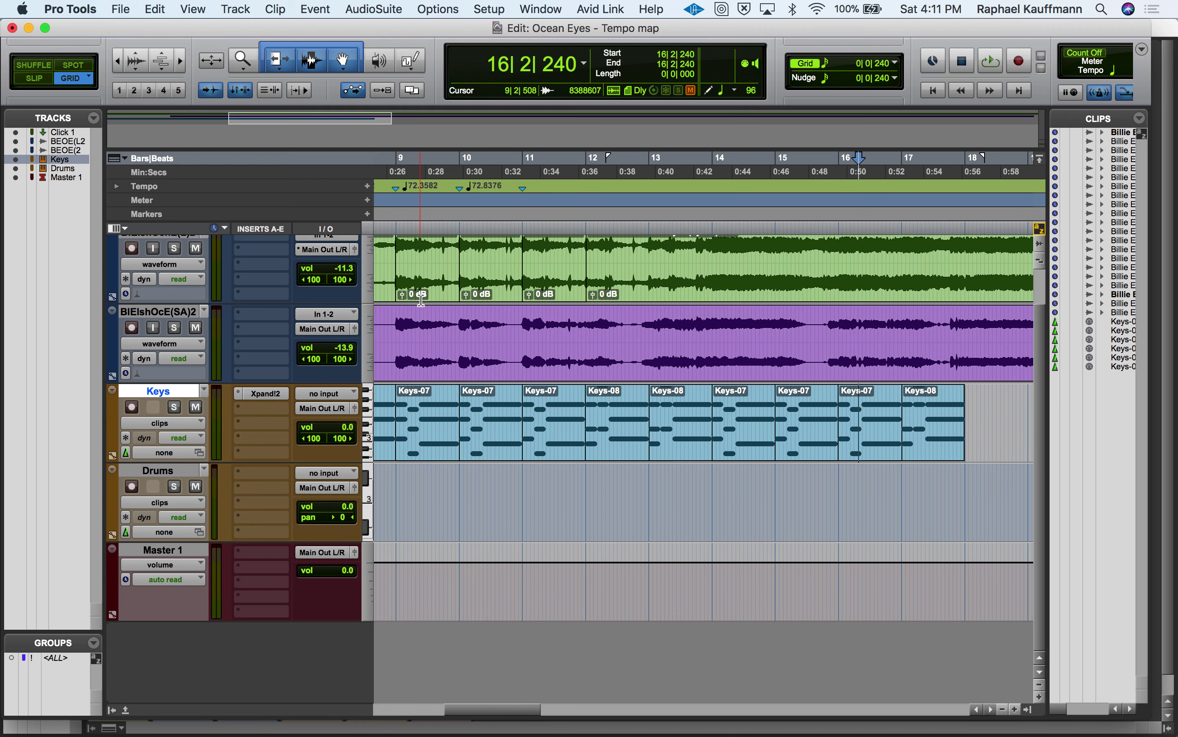
{"action": "scroll", "coordinate": [421, 300], "scroll_direction": "left", "scroll_amount": 5}
{"action": "left_click", "coordinate": [508, 229]}
{"action": "key", "text": "space"}
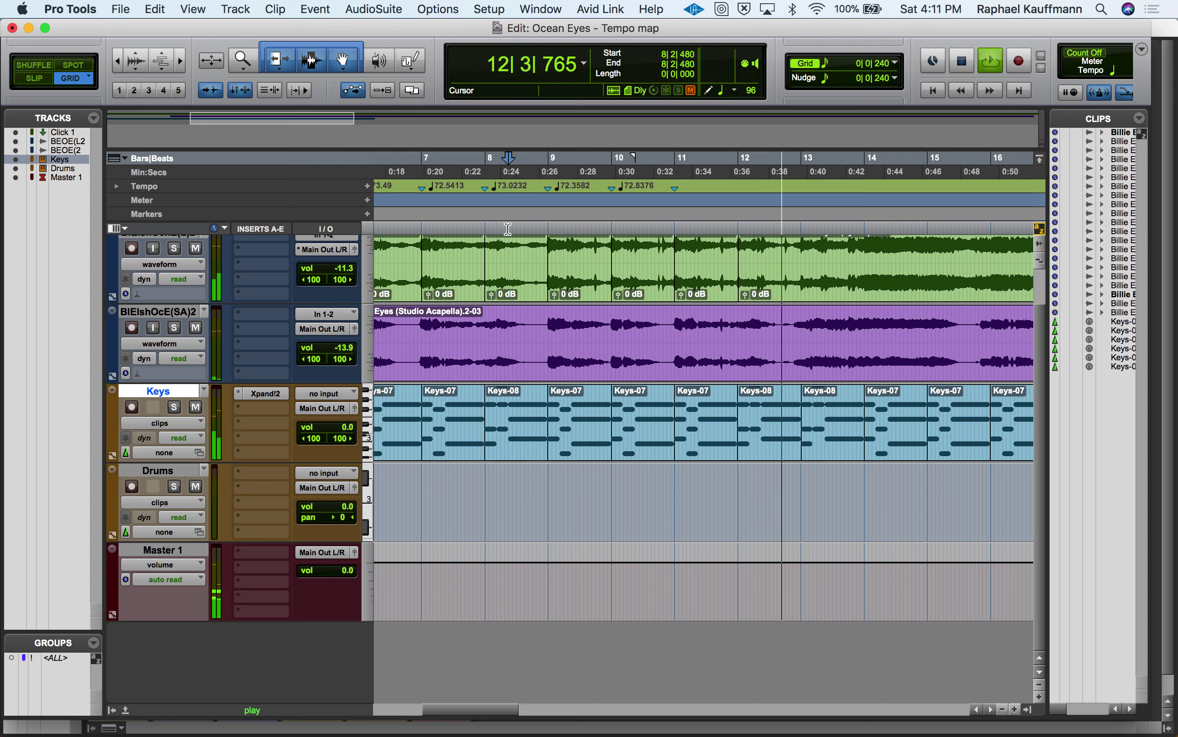
Insert the Xpand!2 (mono) instrument plug-in on the Drums track.
{"action": "key", "text": "space"}
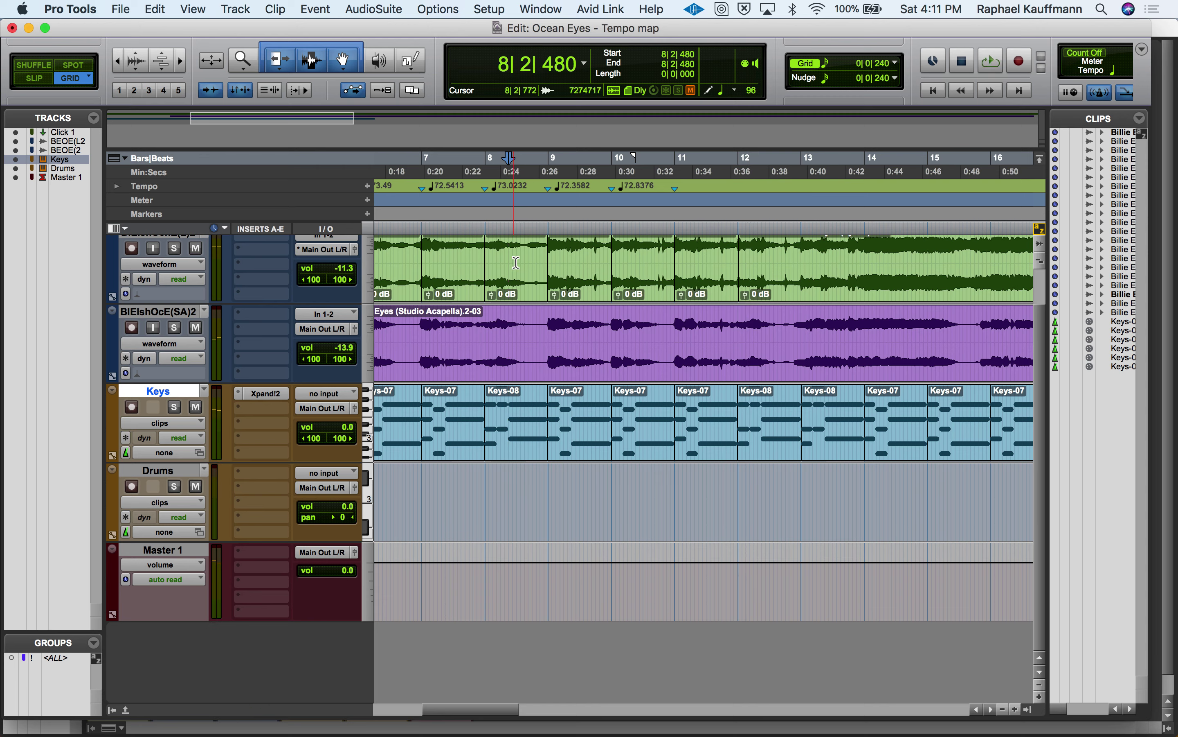
{"action": "left_click", "coordinate": [249, 473]}
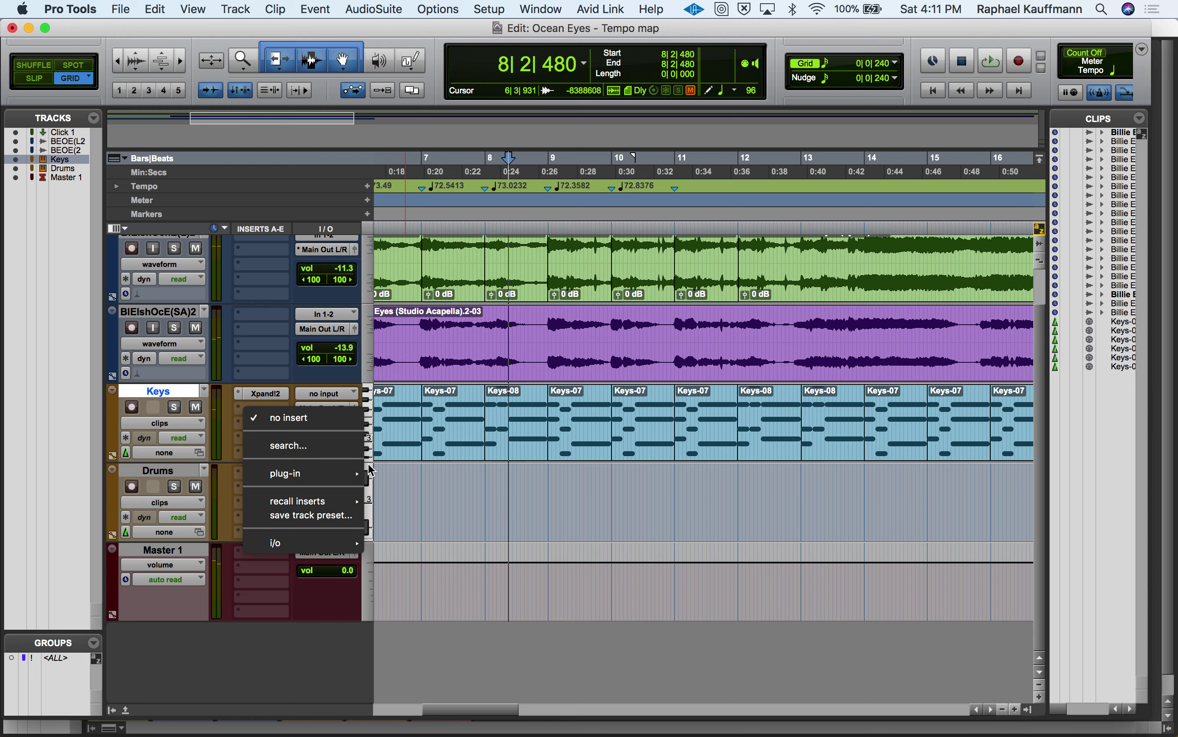
{"action": "mouse_move", "coordinate": [347, 481]}
{"action": "mouse_move", "coordinate": [419, 602]}
{"action": "left_click", "coordinate": [534, 716]}
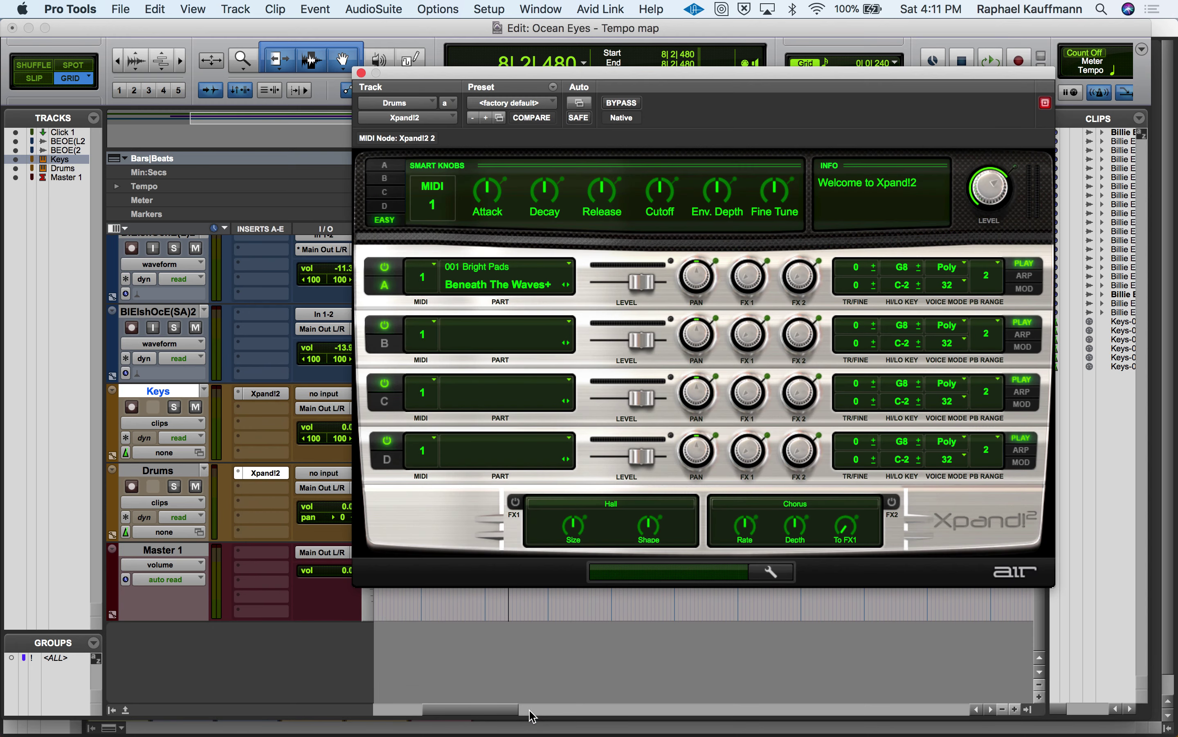
Load the 26 Drums > +04 Warm Drums preset in Xpand!2 and close its window.
{"action": "left_click", "coordinate": [541, 107]}
{"action": "mouse_move", "coordinate": [563, 15]}
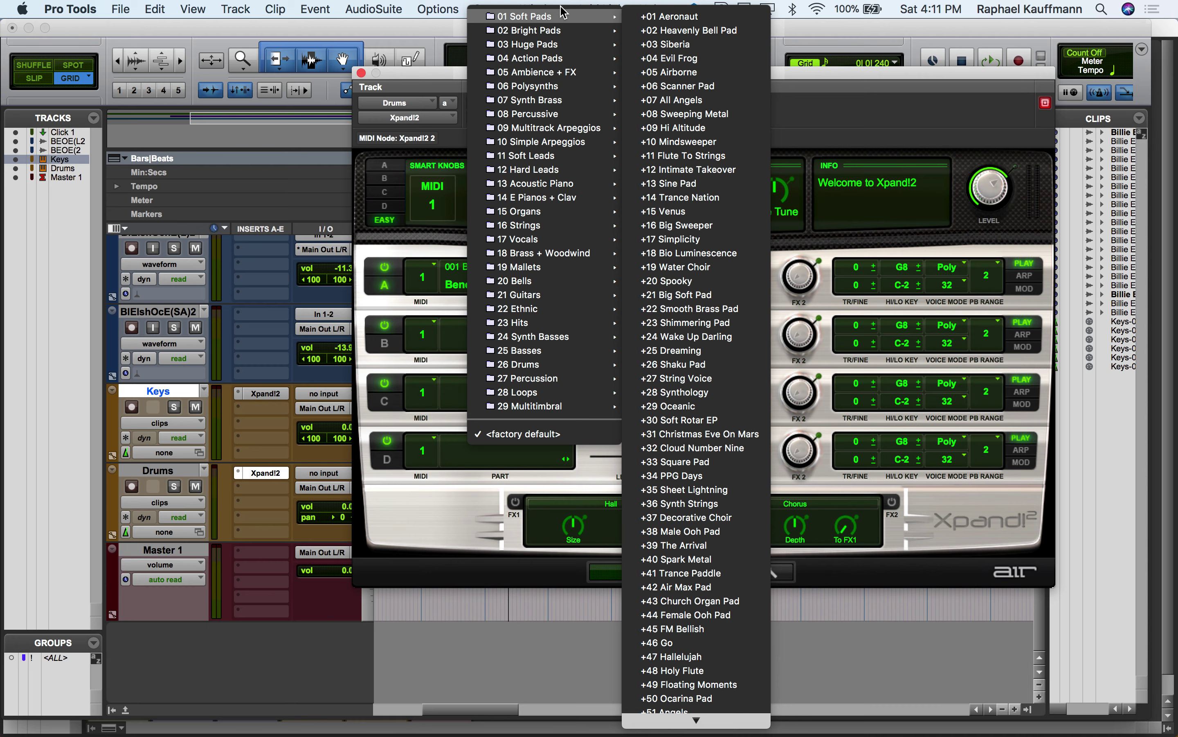
{"action": "mouse_move", "coordinate": [545, 294]}
{"action": "mouse_move", "coordinate": [545, 364]}
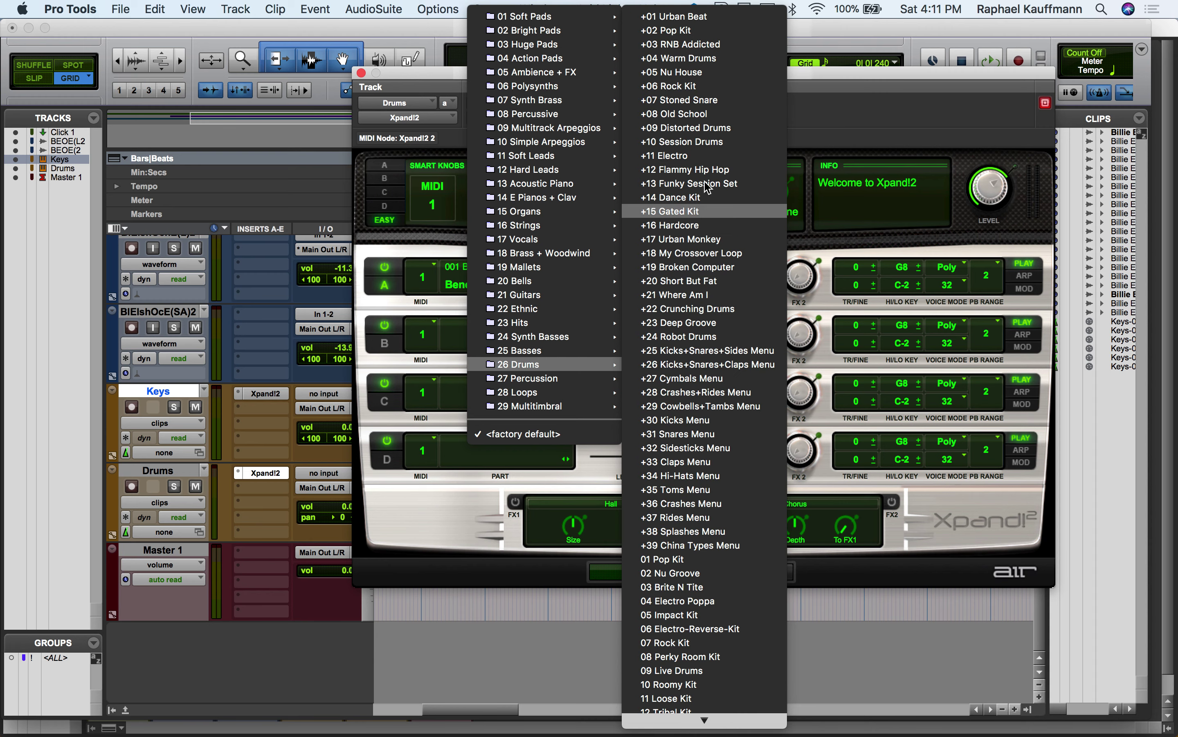
{"action": "left_click", "coordinate": [716, 63]}
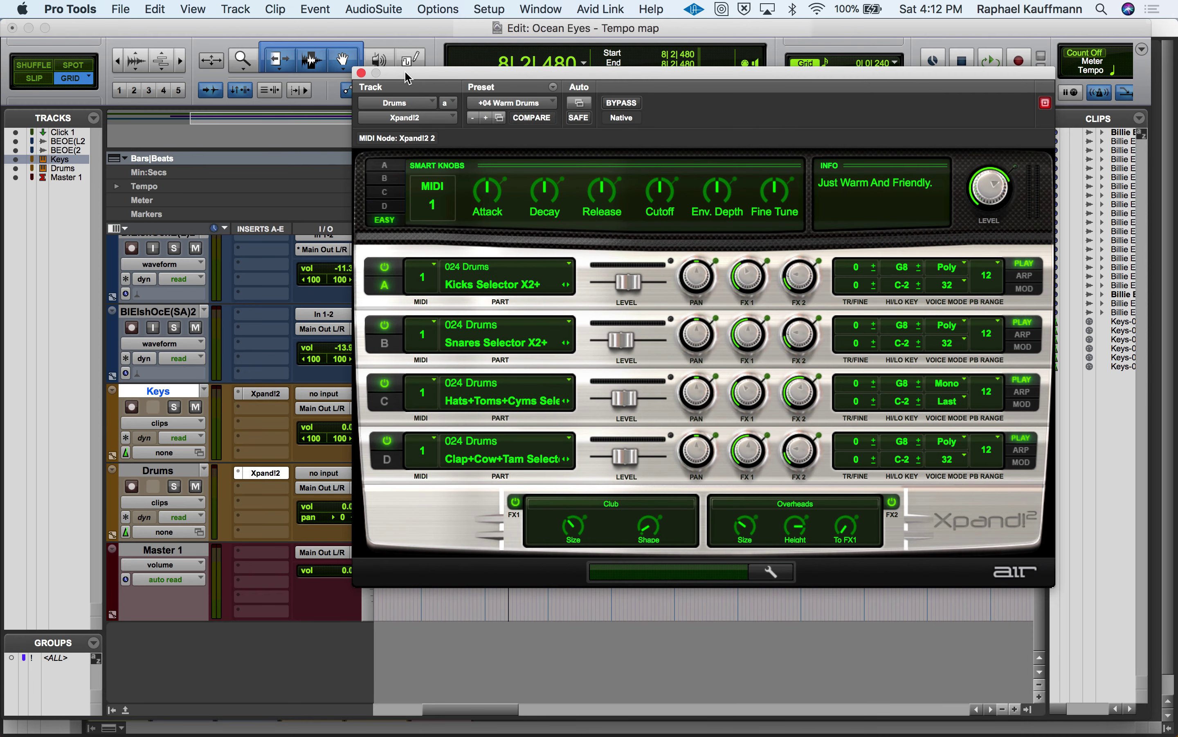
{"action": "left_click", "coordinate": [362, 74]}
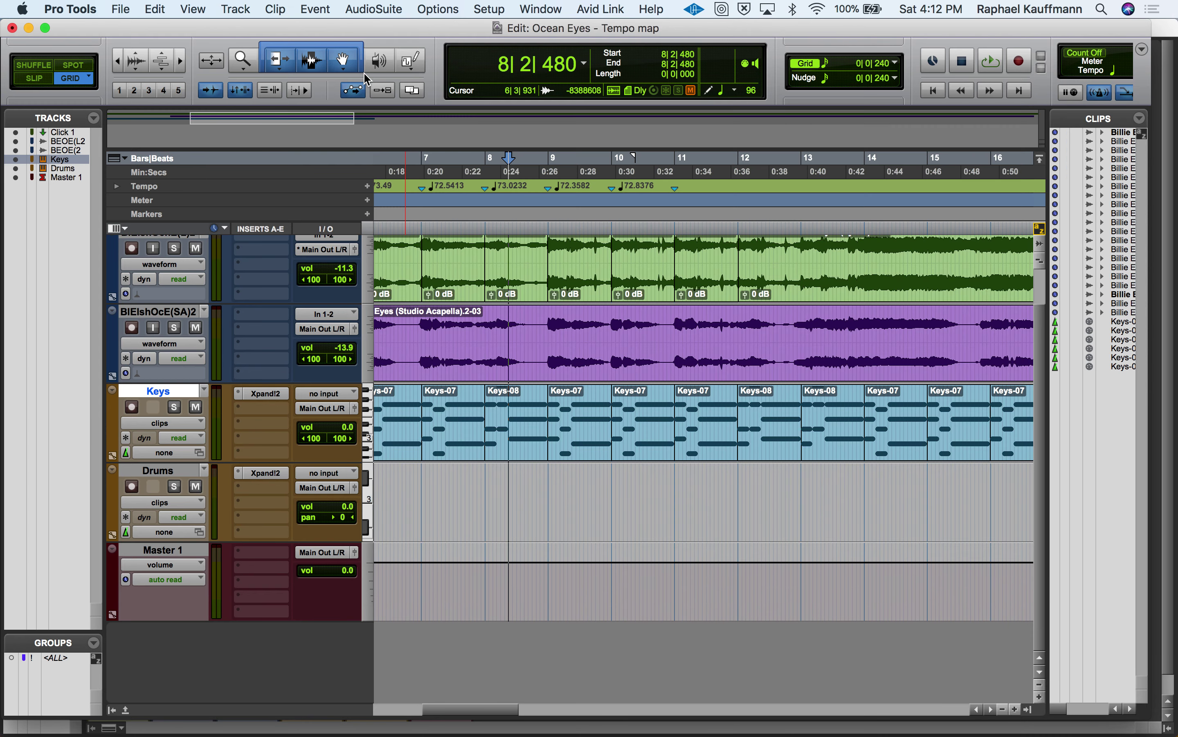
Audition the Drums track from 8|3|720.
{"action": "left_click", "coordinate": [186, 475]}
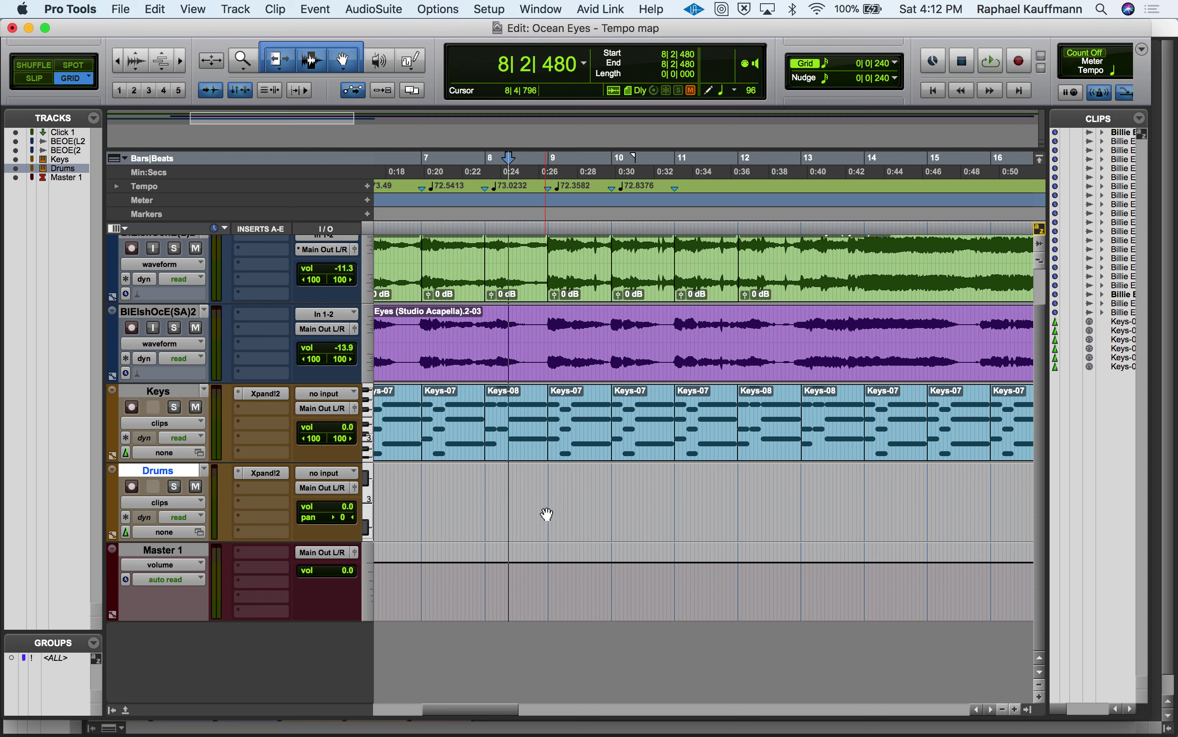
{"action": "left_click", "coordinate": [529, 475]}
{"action": "key", "text": "space"}
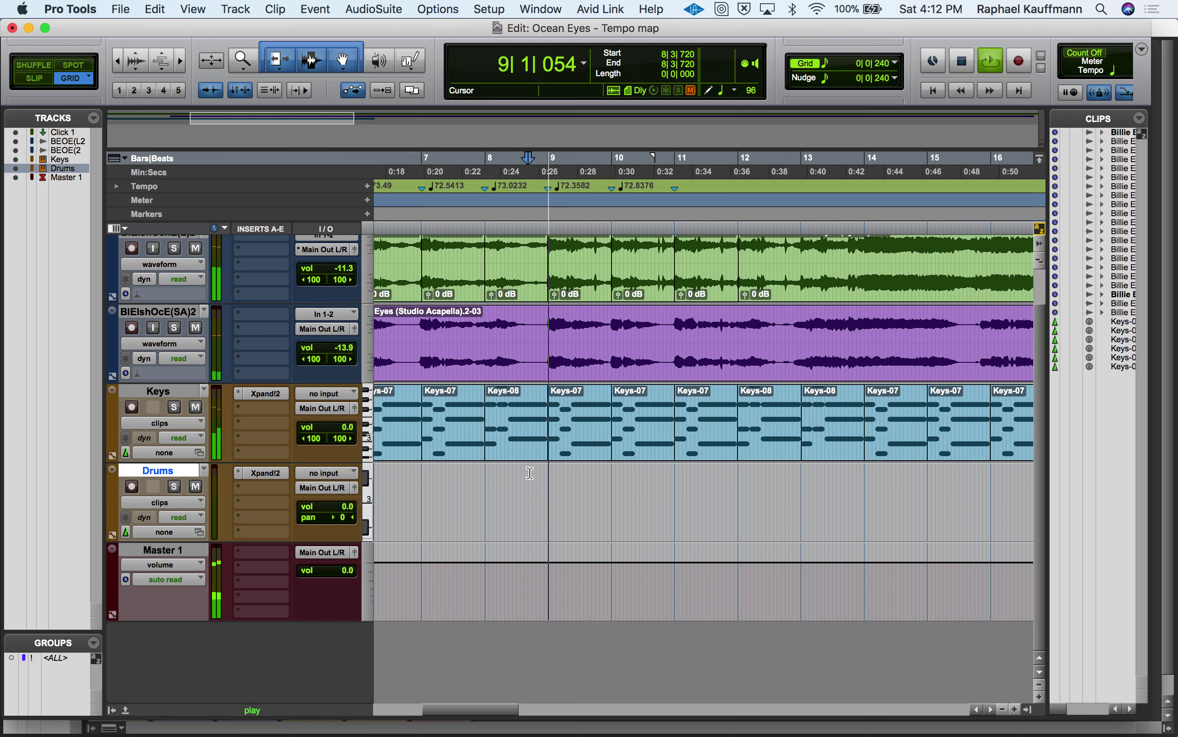
{"action": "key", "text": "space"}
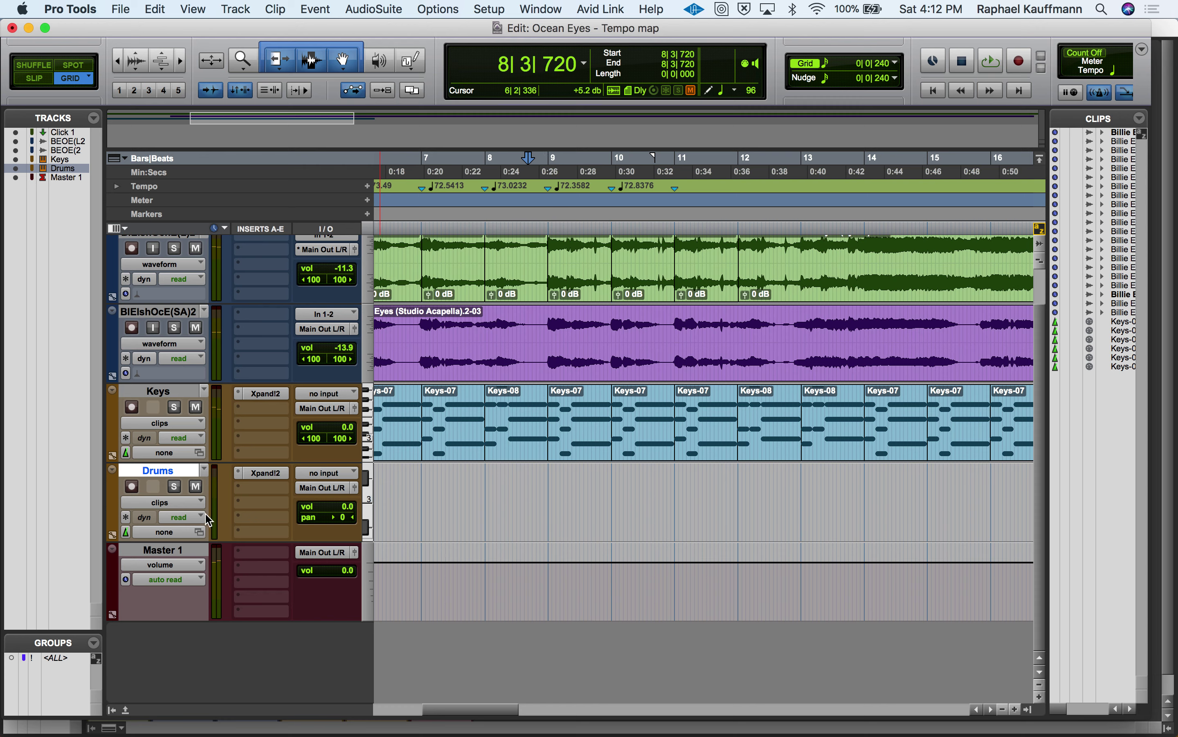
Show only the Drums notes in the MIDI editor, hiding the Keys notes.
{"action": "left_click", "coordinate": [129, 708]}
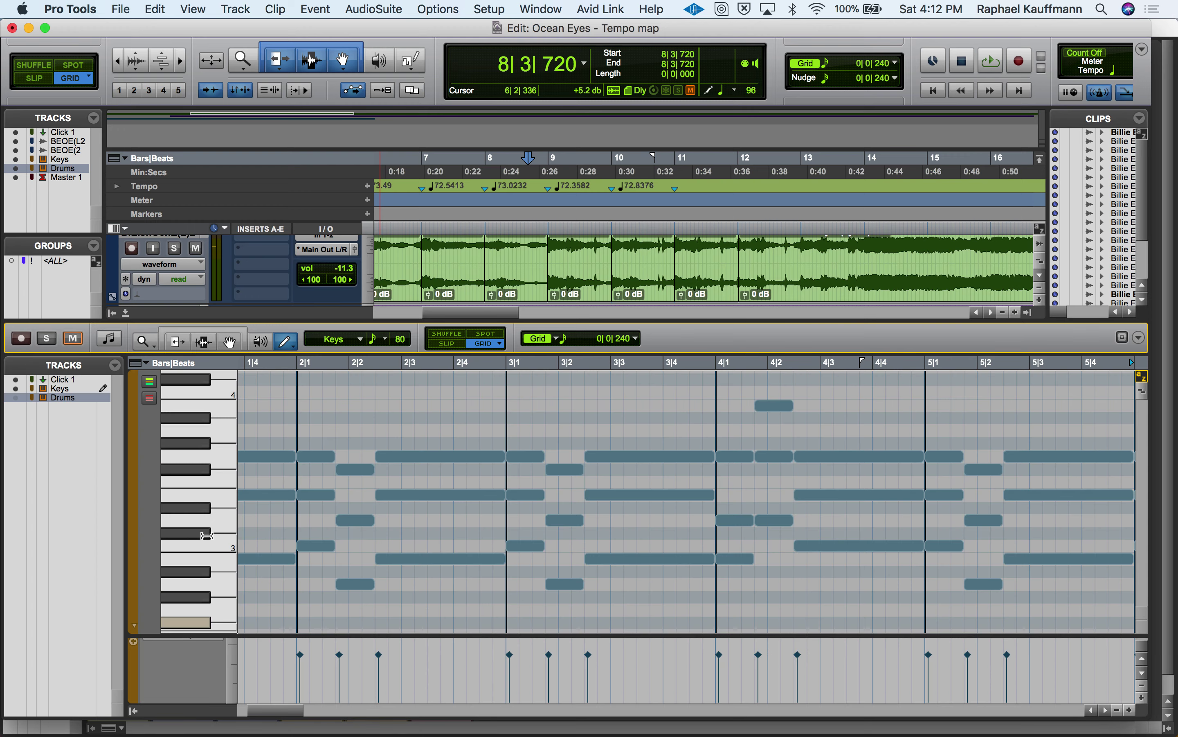
{"action": "left_click", "coordinate": [16, 398]}
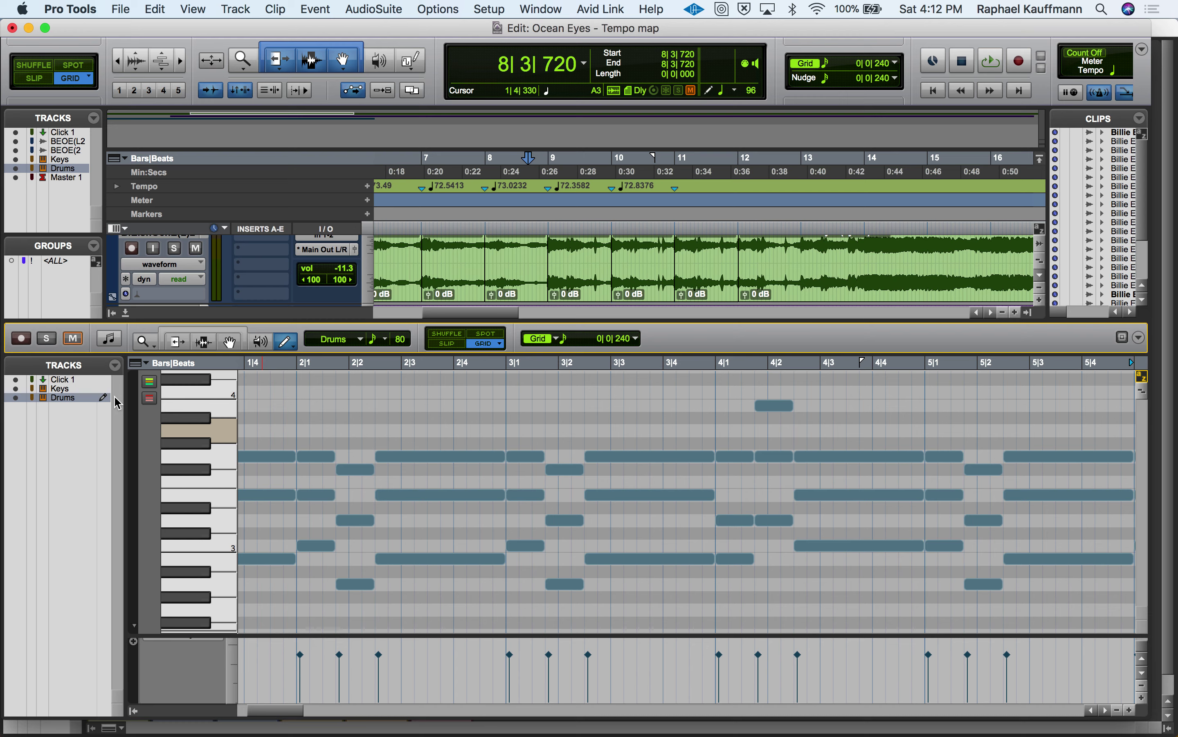
{"action": "left_click", "coordinate": [15, 388]}
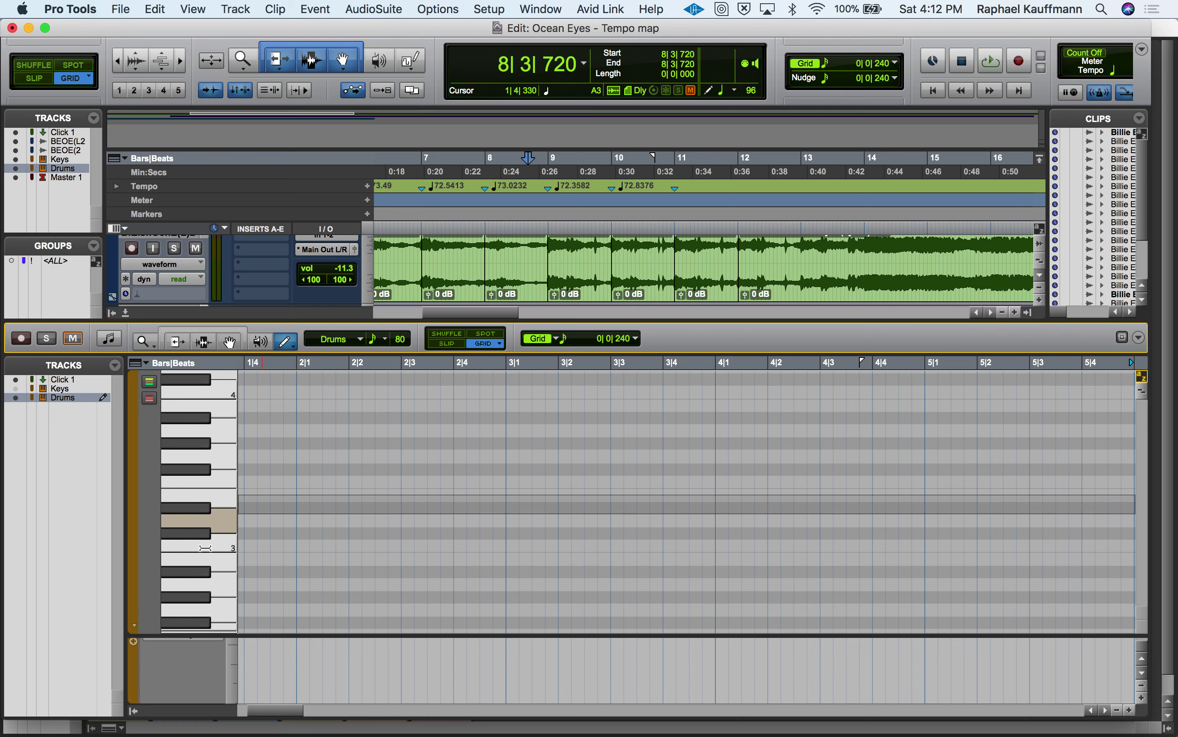
{"action": "scroll", "coordinate": [201, 630], "scroll_direction": "down", "scroll_amount": 10}
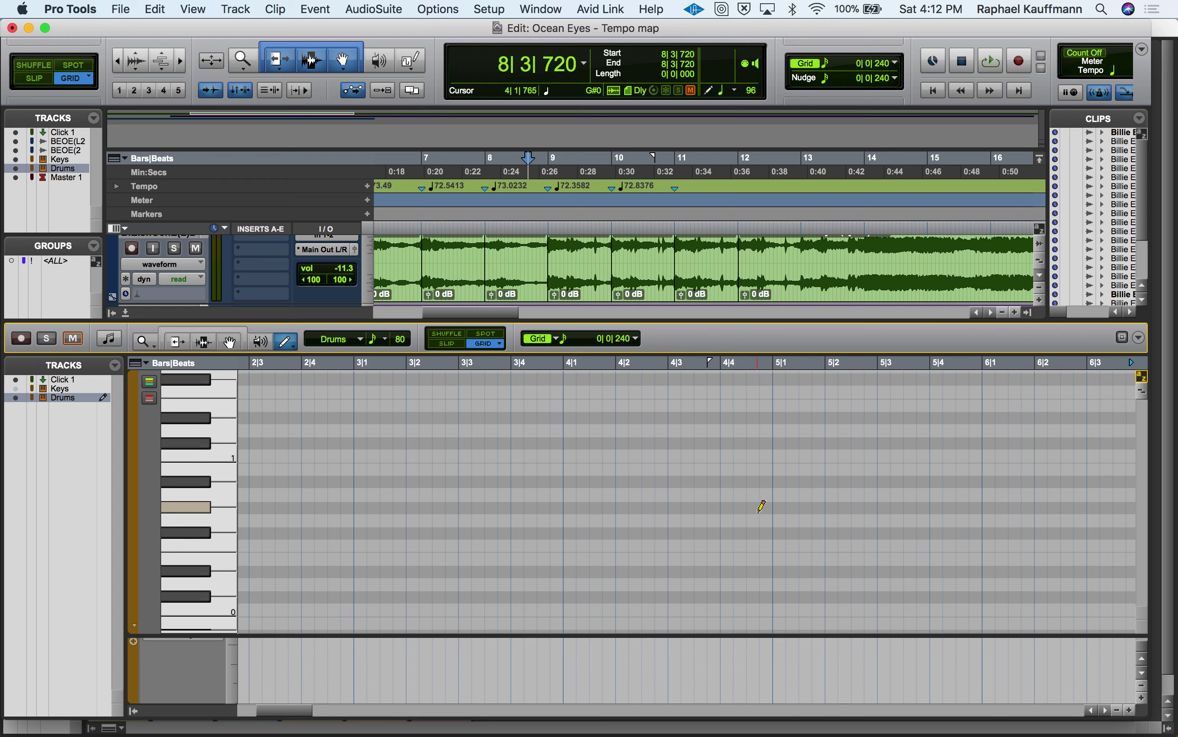
{"action": "scroll", "coordinate": [761, 507], "scroll_direction": "right", "scroll_amount": 15}
{"action": "scroll", "coordinate": [762, 506], "scroll_direction": "right", "scroll_amount": 15}
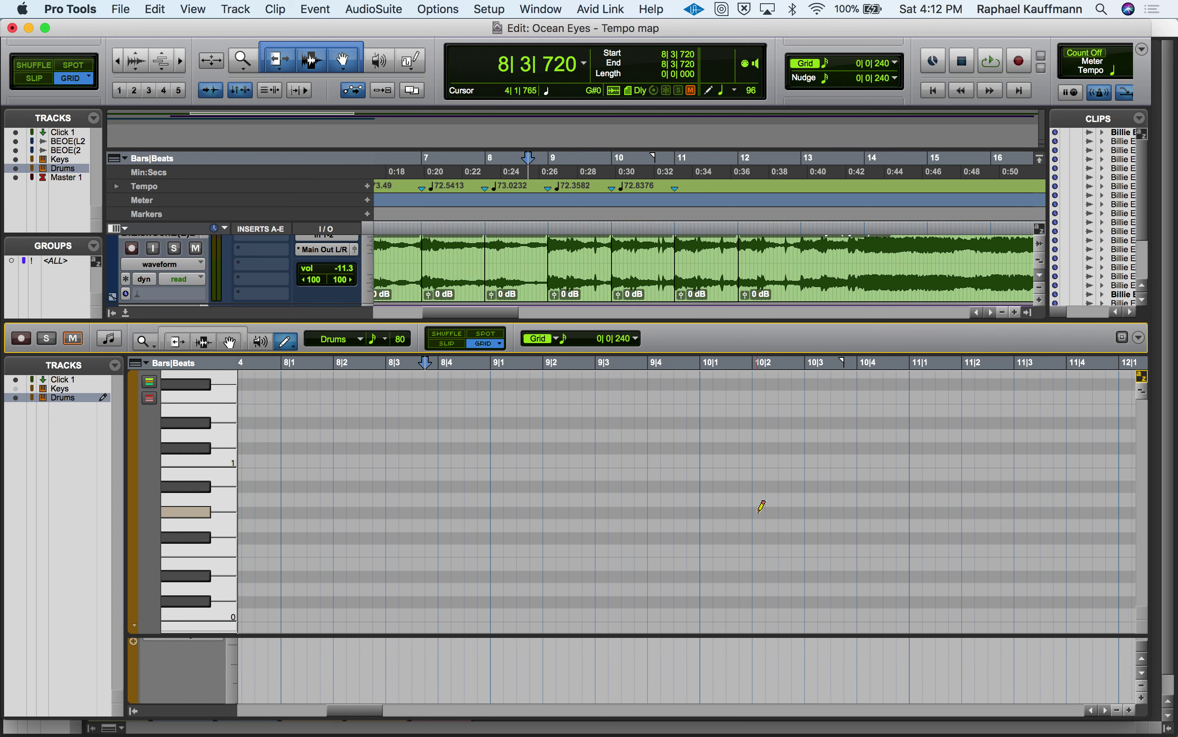
{"action": "scroll", "coordinate": [761, 507], "scroll_direction": "left", "scroll_amount": 2}
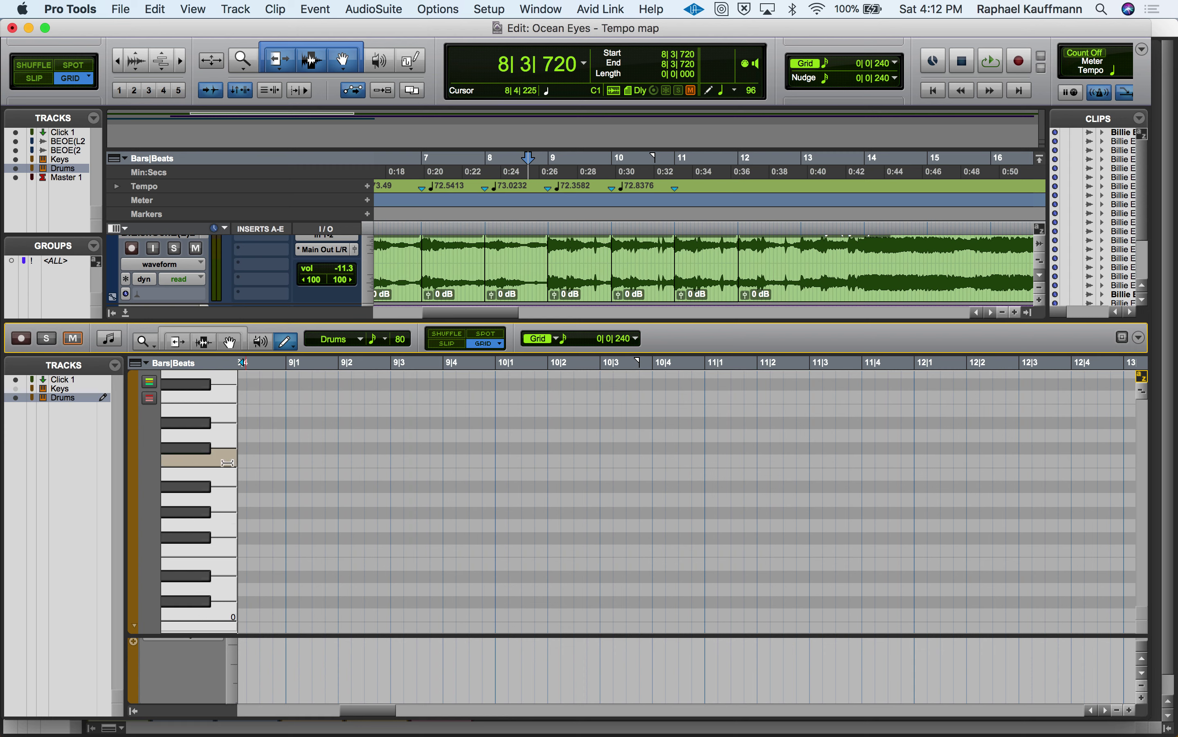
Draw a C1 drum hit at 9|1 and audition it from 8|4|720.
{"action": "left_click", "coordinate": [292, 458]}
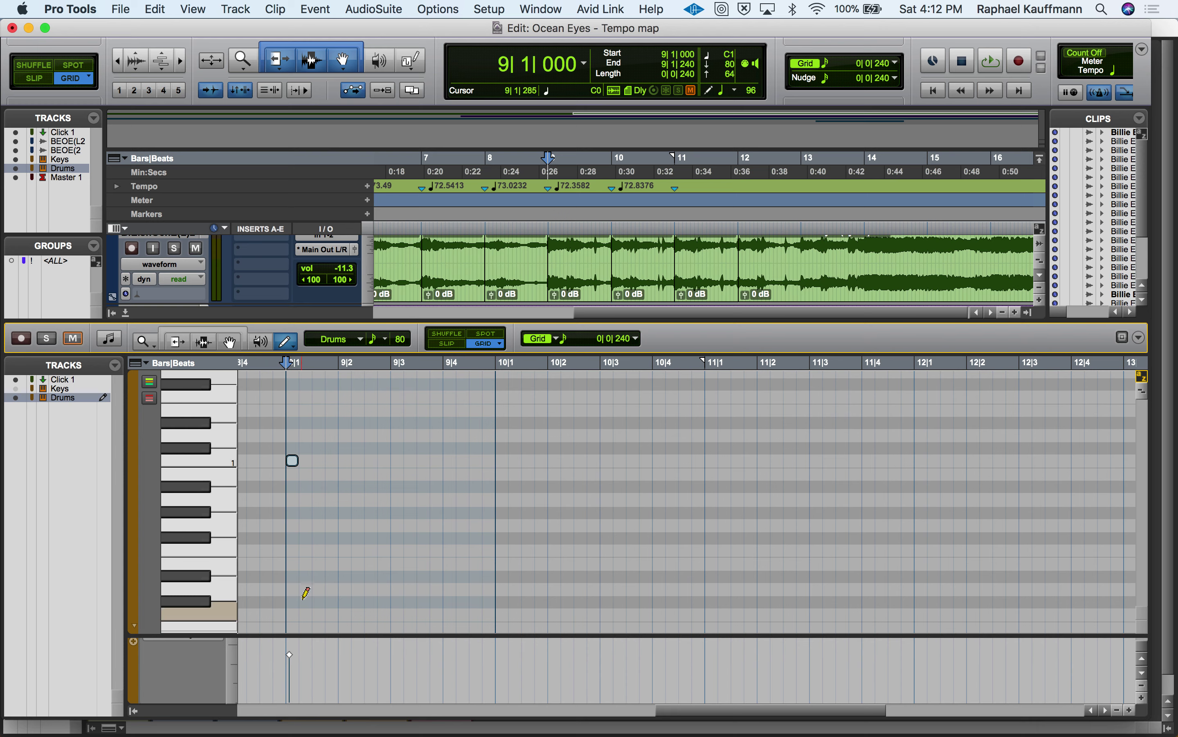
{"action": "left_click", "coordinate": [270, 365]}
{"action": "key", "text": "space"}
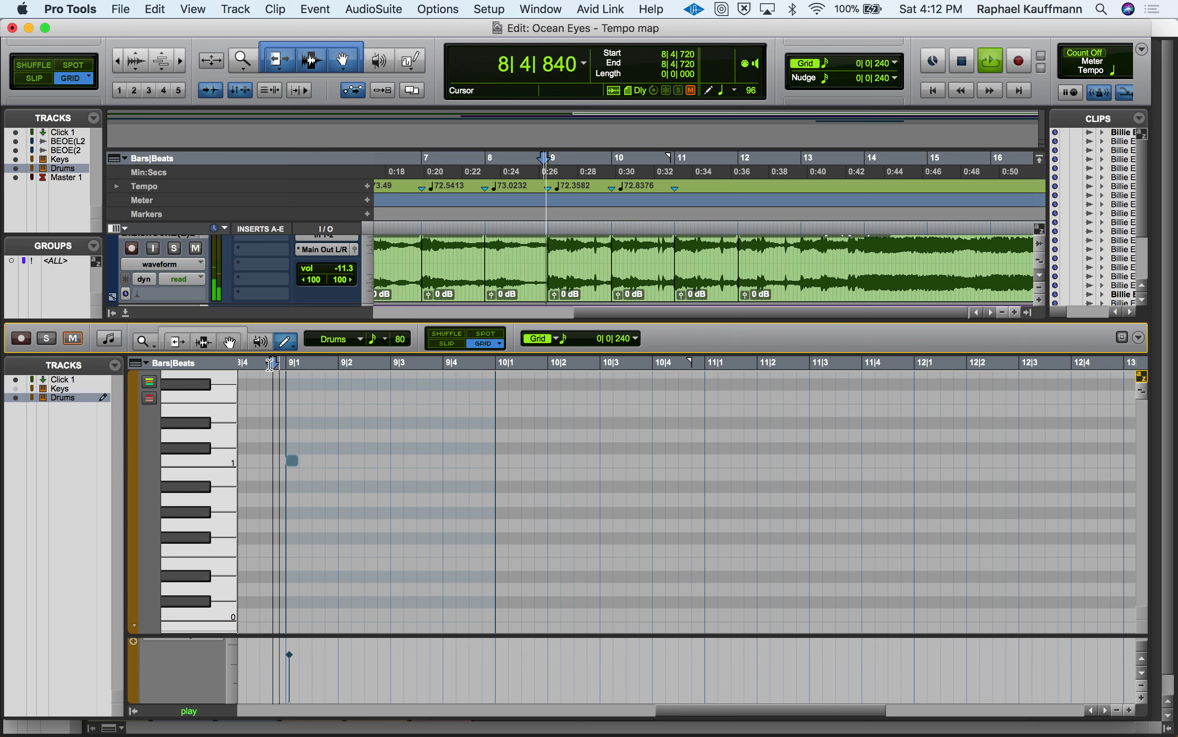
{"action": "key", "text": "space"}
{"action": "key", "text": "space"}
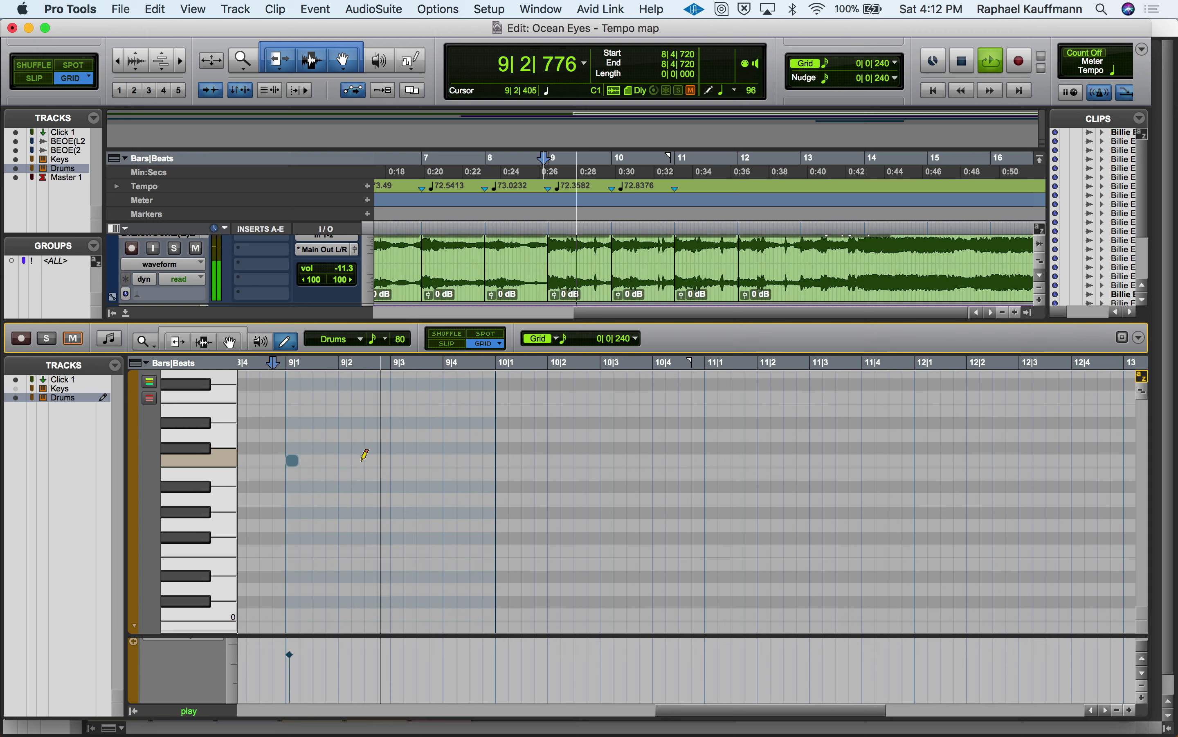
{"action": "key", "text": "space"}
{"action": "key", "text": "space"}
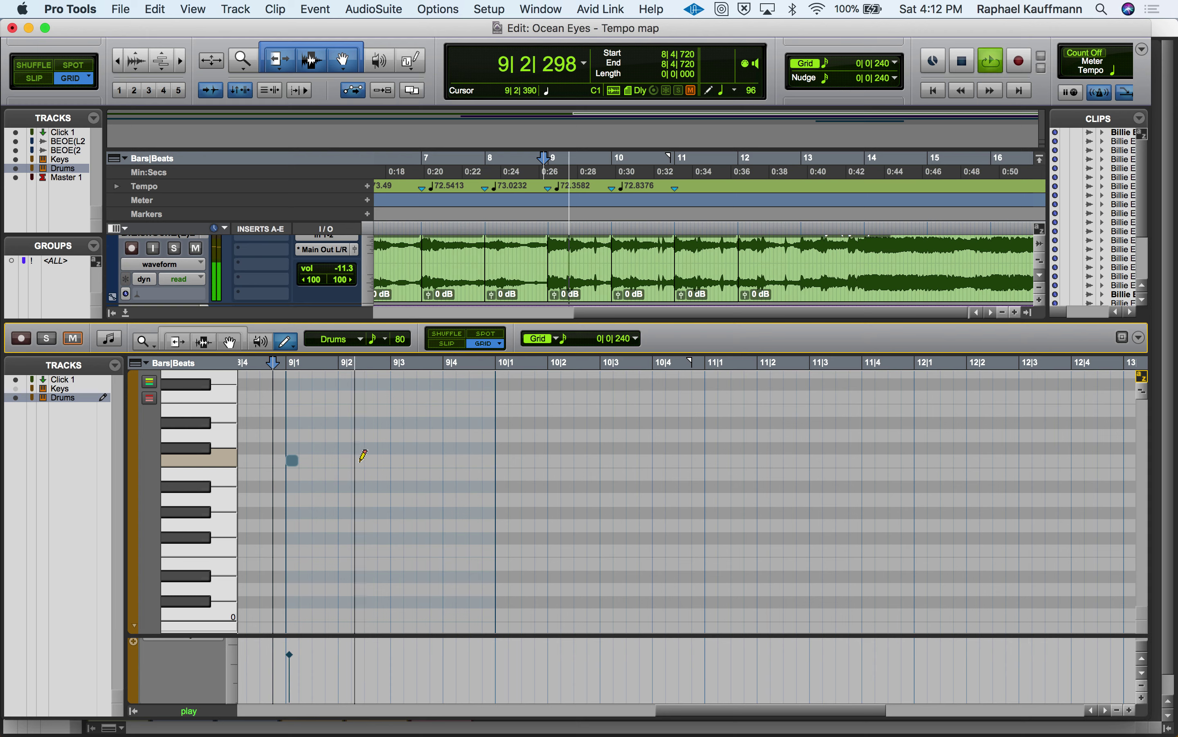
Add C1 hits at 9|2 and just after it, auditioning from 9|1.
{"action": "key", "text": "space"}
{"action": "left_click", "coordinate": [361, 460]}
{"action": "left_click", "coordinate": [370, 461]}
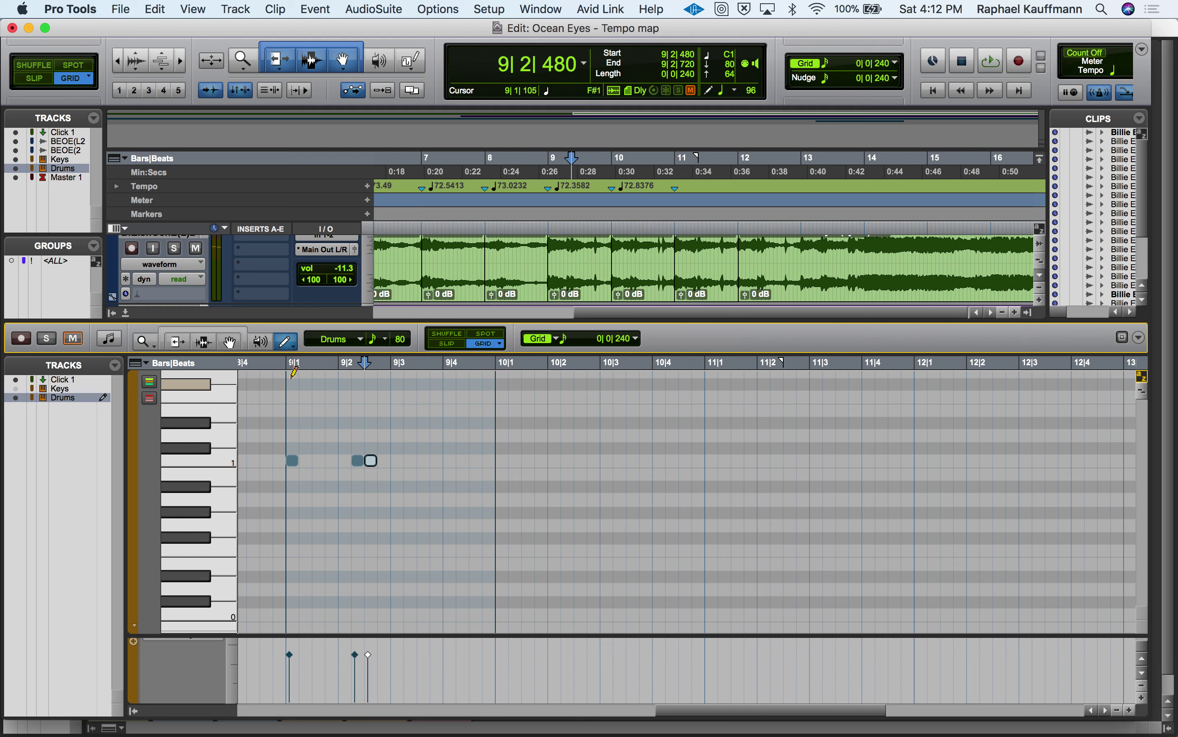
{"action": "left_click", "coordinate": [286, 367]}
{"action": "key", "text": "space"}
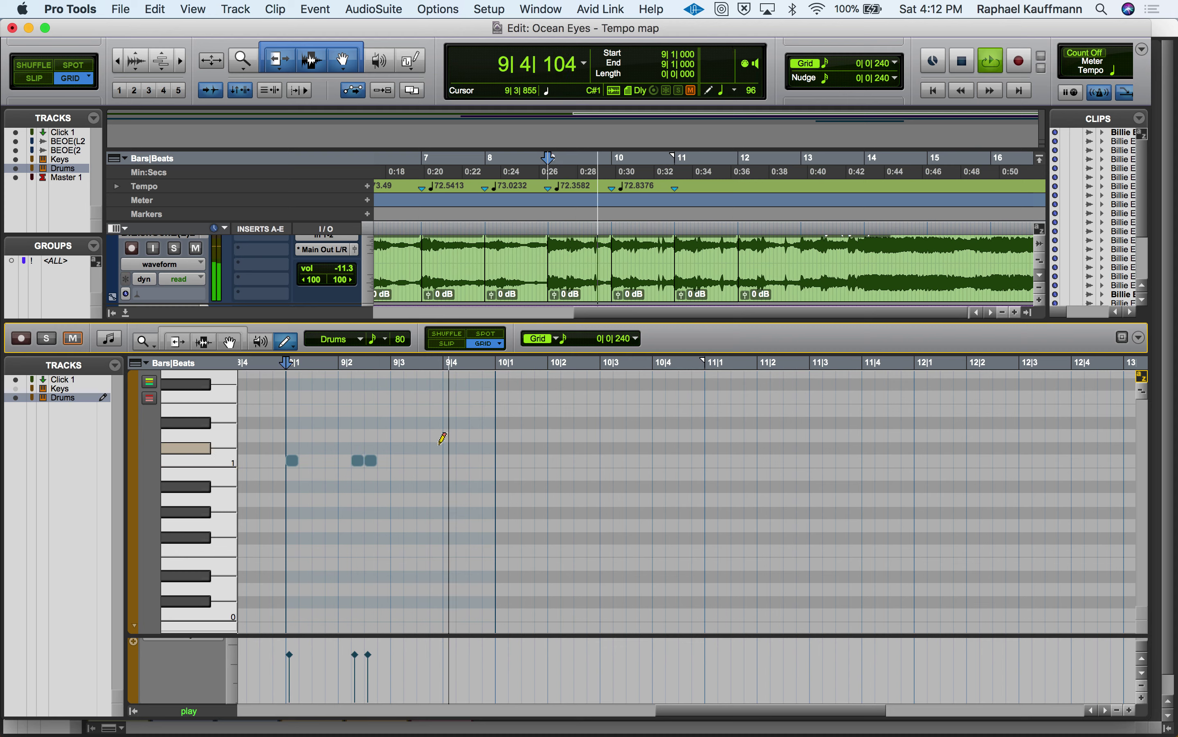
{"action": "key", "text": "space"}
Add a hit at 9|4, adjust its pitch, and play it back from 8|4|240.
{"action": "left_click", "coordinate": [449, 439]}
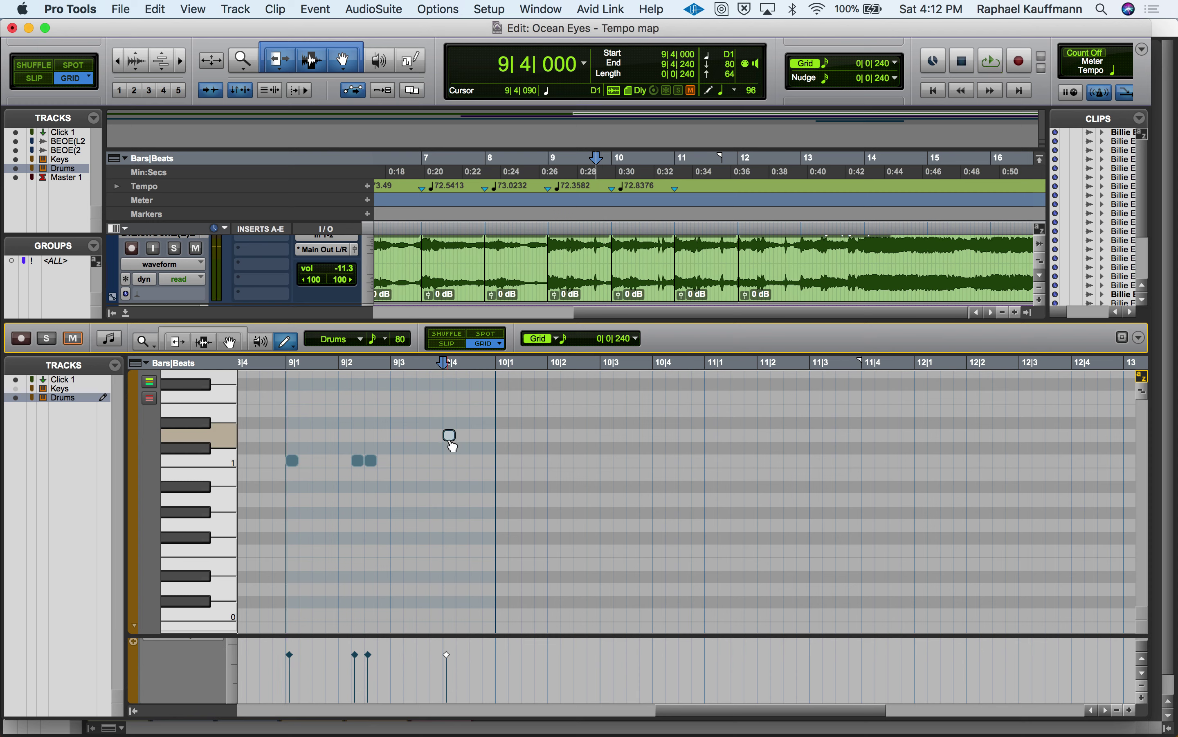
{"action": "mouse_move", "coordinate": [451, 443]}
{"action": "left_mouse_down"}
{"action": "mouse_move", "coordinate": [451, 453]}
{"action": "mouse_move", "coordinate": [452, 407]}
{"action": "mouse_move", "coordinate": [453, 438]}
{"action": "left_mouse_up"}
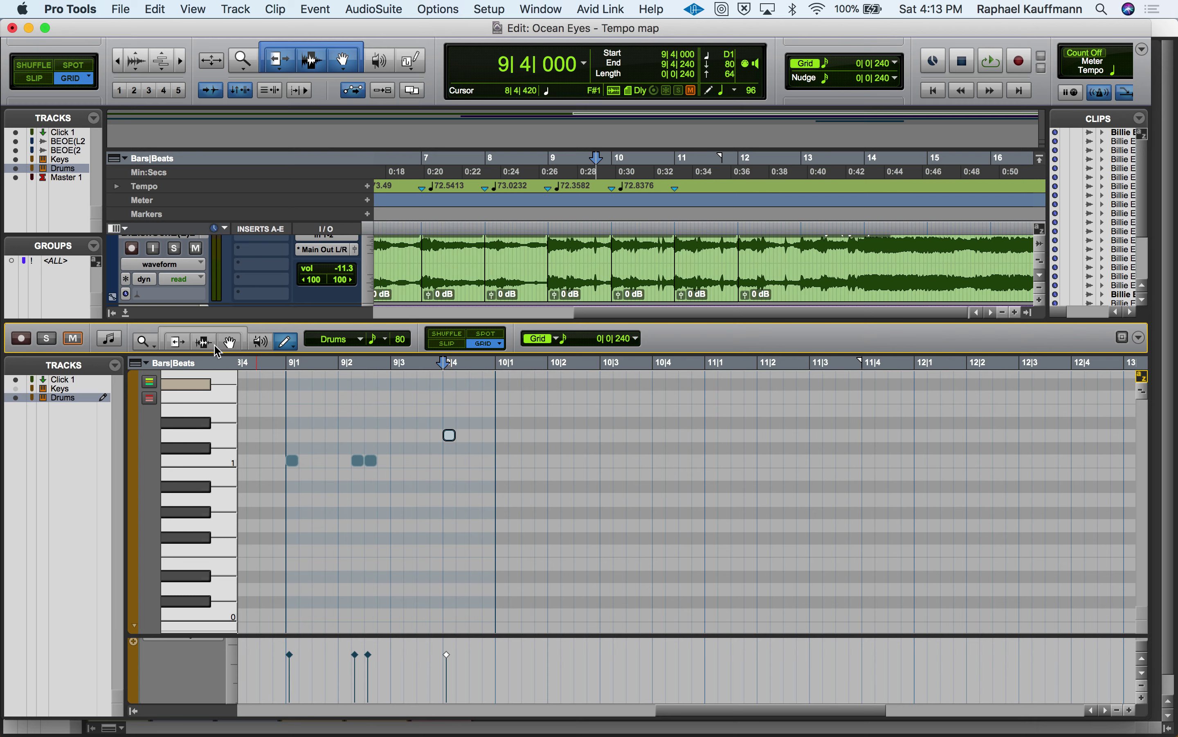
{"action": "left_click", "coordinate": [215, 344]}
{"action": "left_click", "coordinate": [251, 409]}
{"action": "key", "text": "space"}
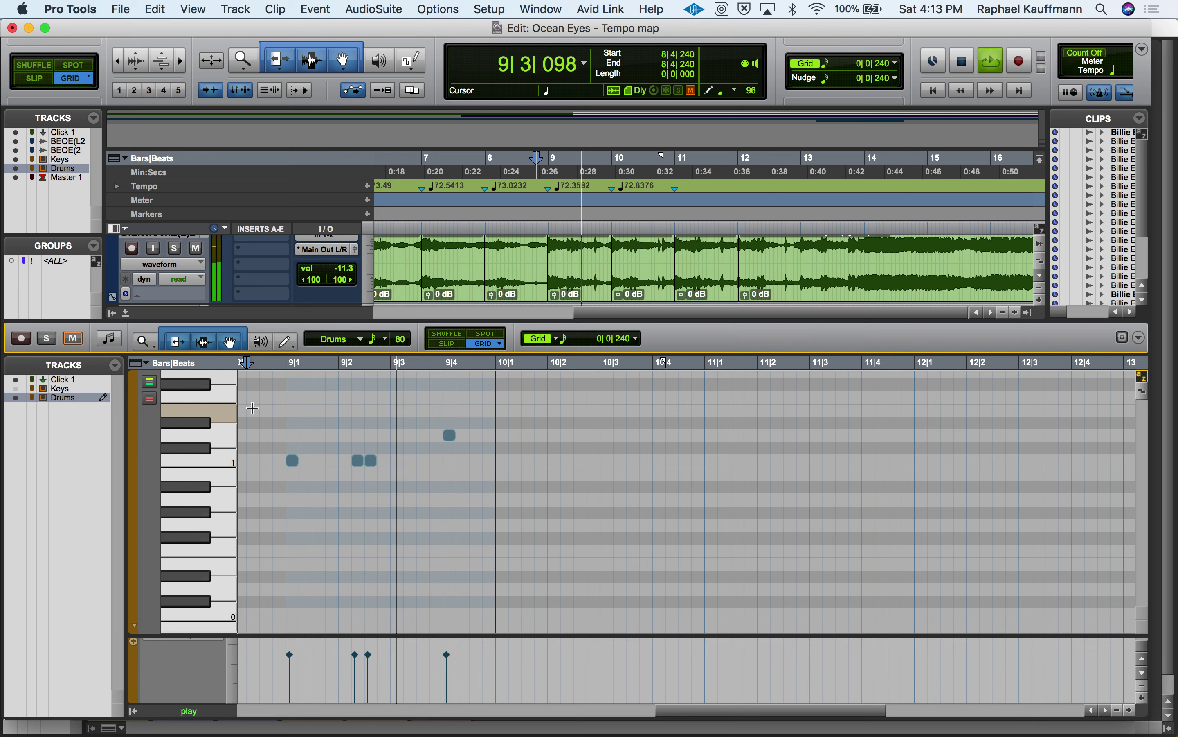
Add hits at 10|1, 10|2, 10|2|480, D1 at 10|4 and C1 at 10|4|240, then audition from 8|4|720.
{"action": "left_click", "coordinate": [502, 460]}
{"action": "left_click", "coordinate": [567, 461]}
{"action": "left_click", "coordinate": [580, 461]}
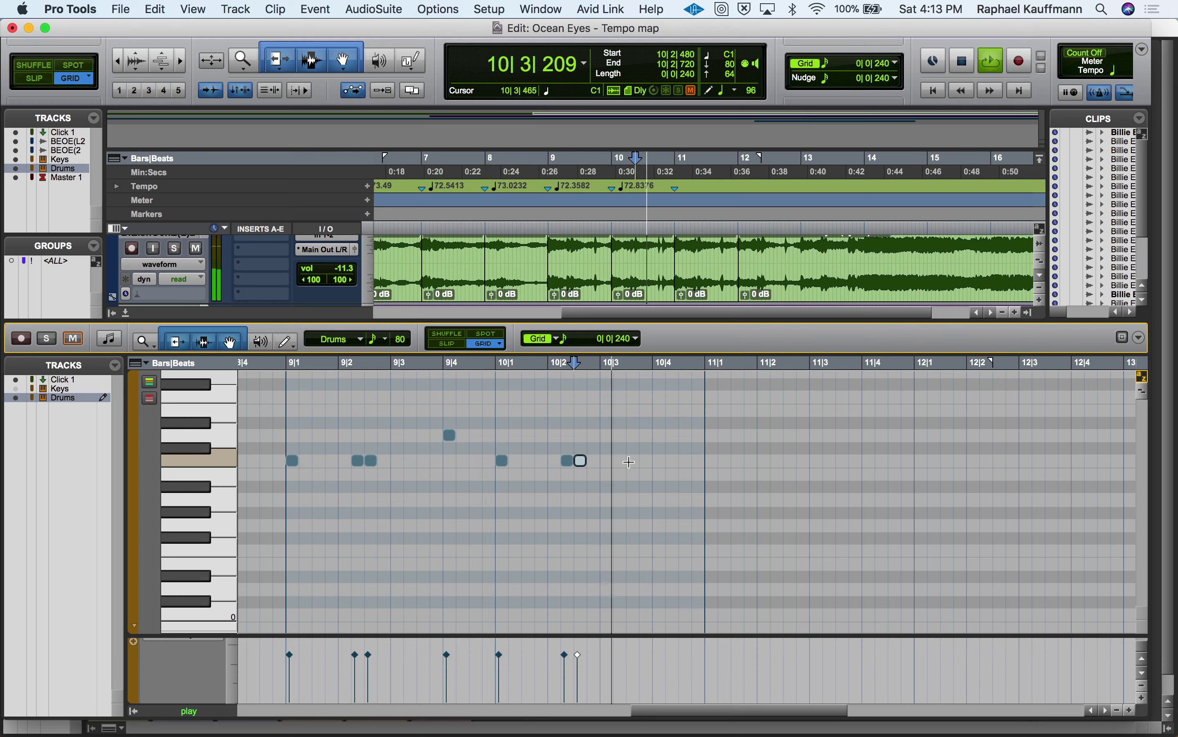
{"action": "key", "text": "space"}
{"action": "left_click", "coordinate": [659, 435]}
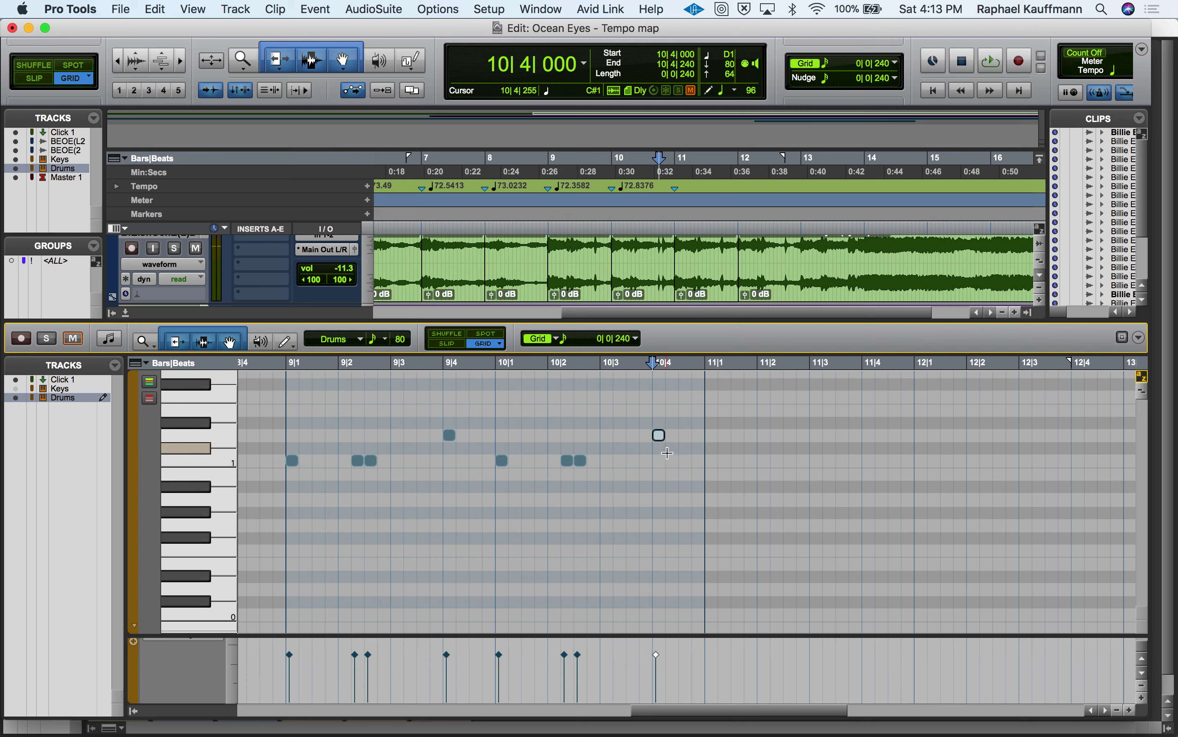
{"action": "left_click", "coordinate": [671, 461]}
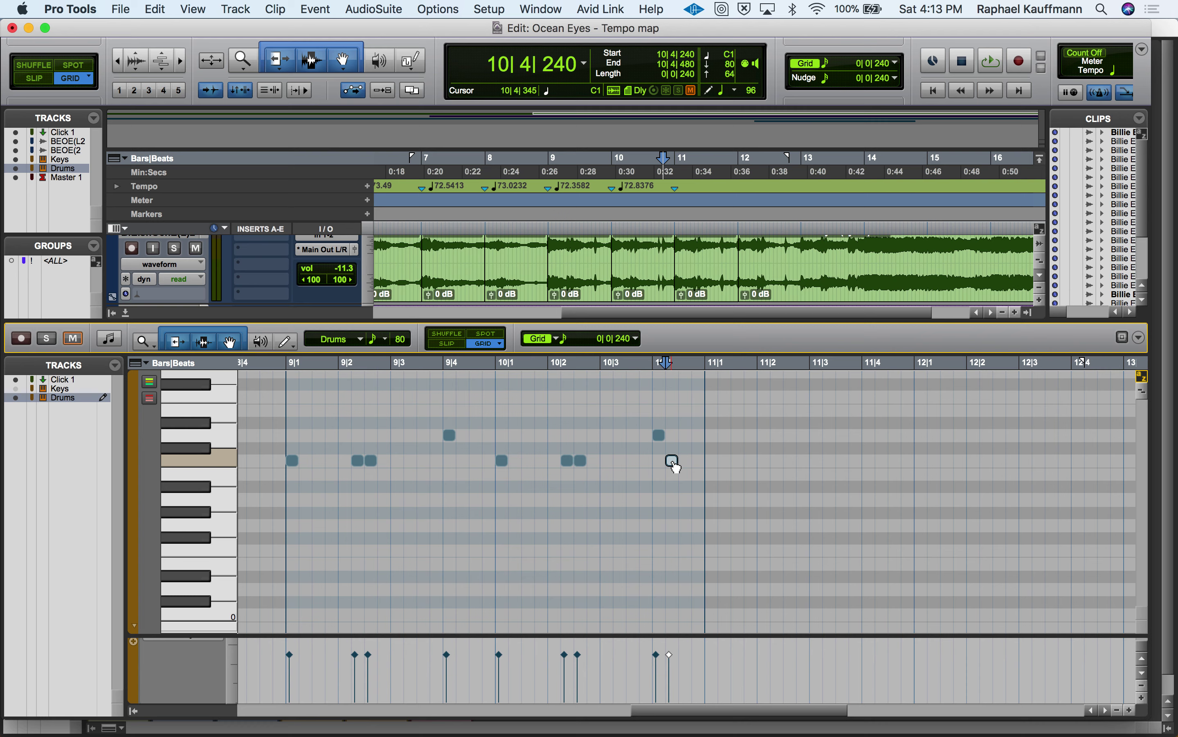
{"action": "left_click", "coordinate": [268, 406]}
{"action": "key", "text": "space"}
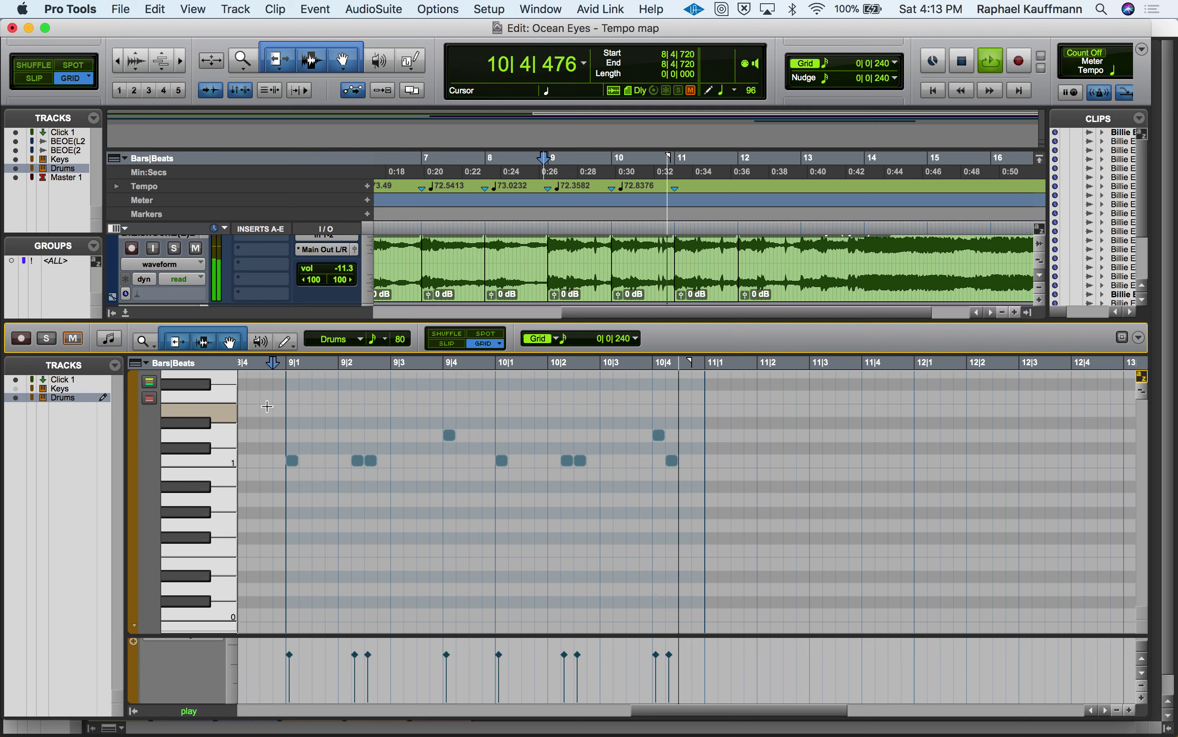
Select all Drums notes and raise their velocity together.
{"action": "key", "text": "space"}
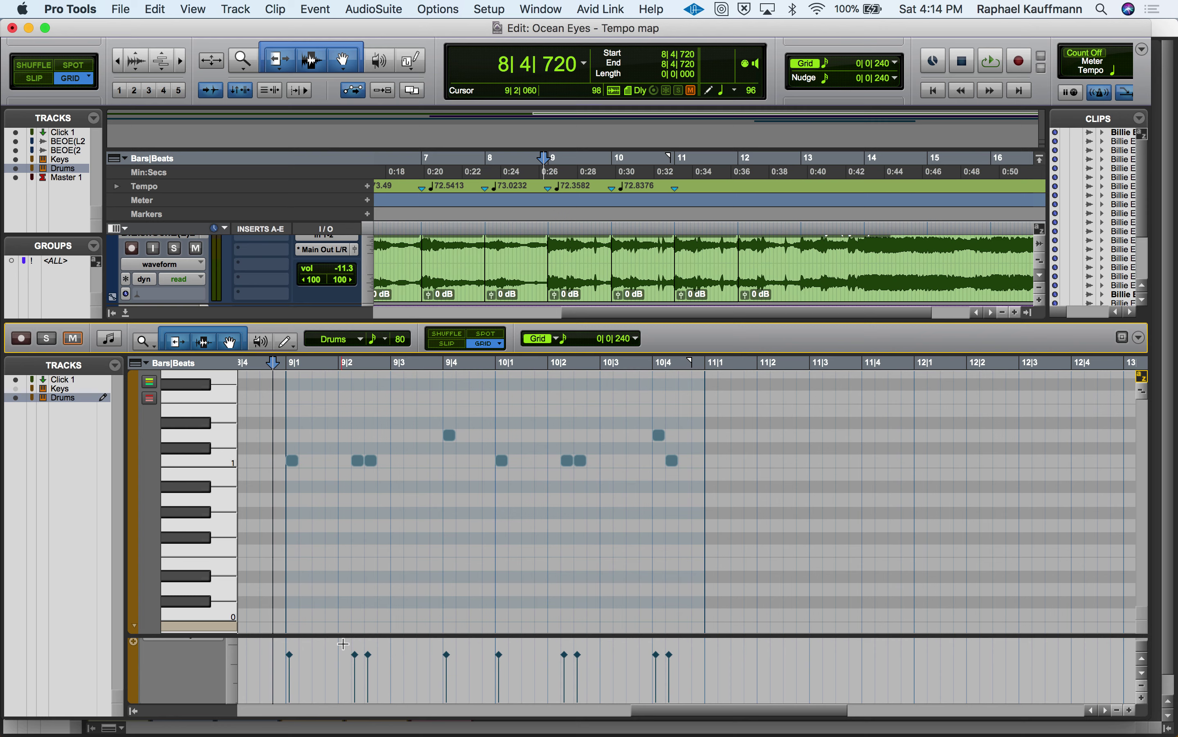
{"action": "left_click", "coordinate": [294, 658]}
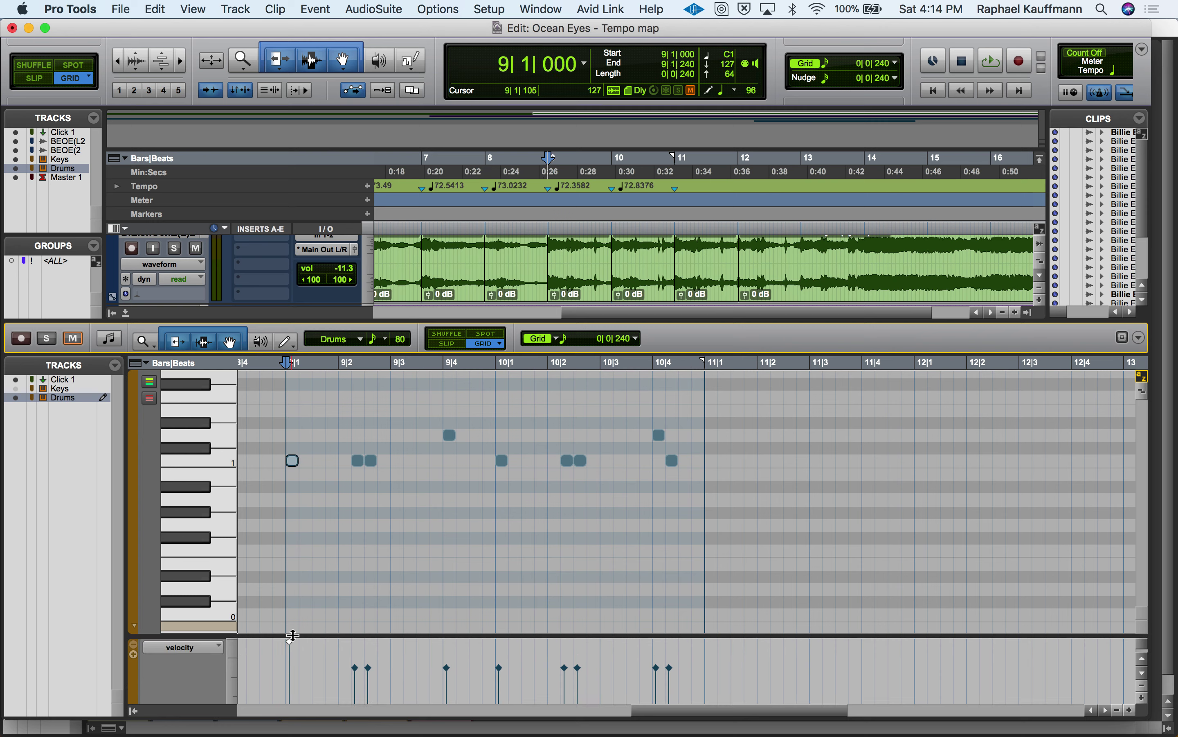
{"action": "key", "text": "super+c"}
{"action": "key", "text": "super+a"}
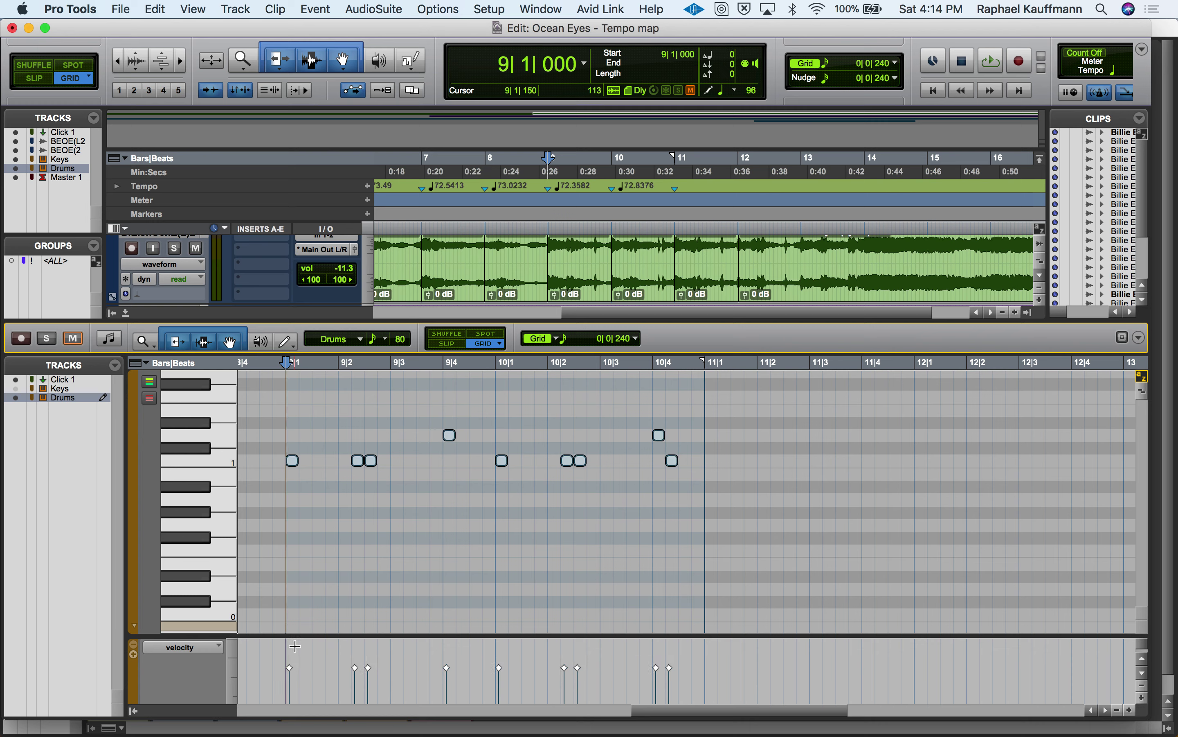
{"action": "mouse_move", "coordinate": [295, 674]}
{"action": "left_mouse_down"}
{"action": "mouse_move", "coordinate": [292, 635]}
{"action": "mouse_move", "coordinate": [292, 649]}
{"action": "left_mouse_up"}
{"action": "left_click", "coordinate": [319, 667]}
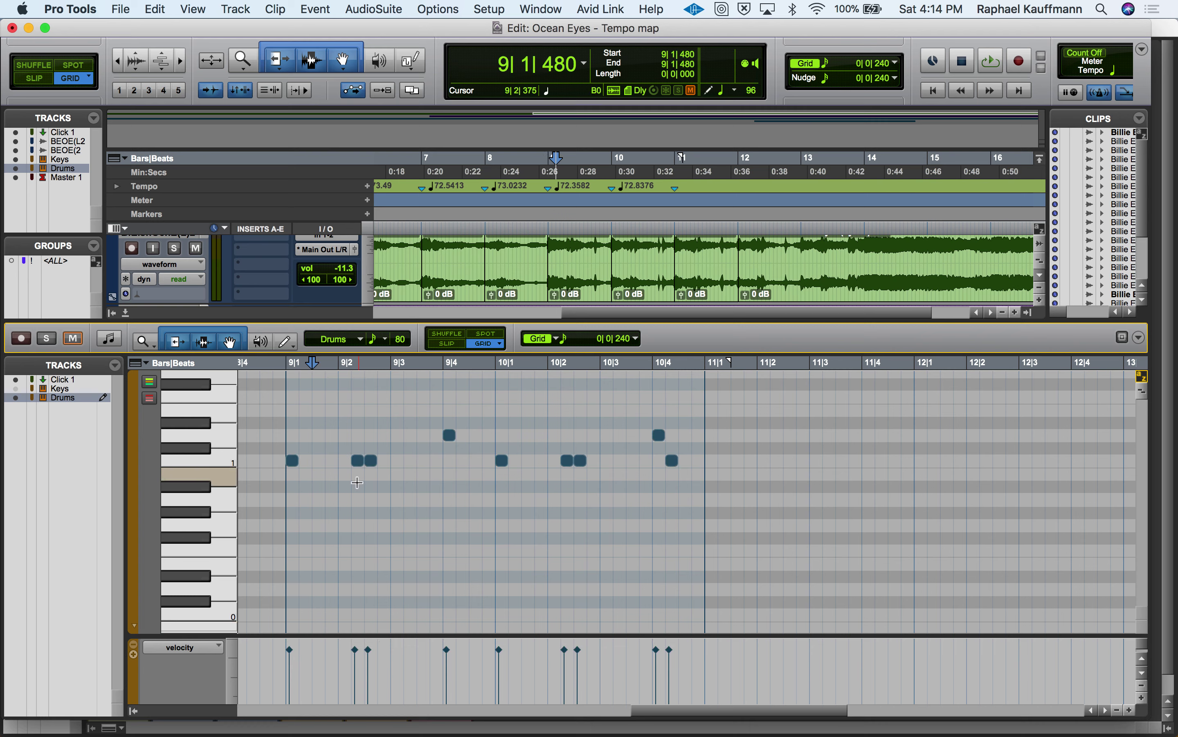
Lower the 9|2 note's velocity to 100 and audition from 9|1.
{"action": "left_click_drag", "start_coordinate": [359, 655], "coordinate": [358, 663]}
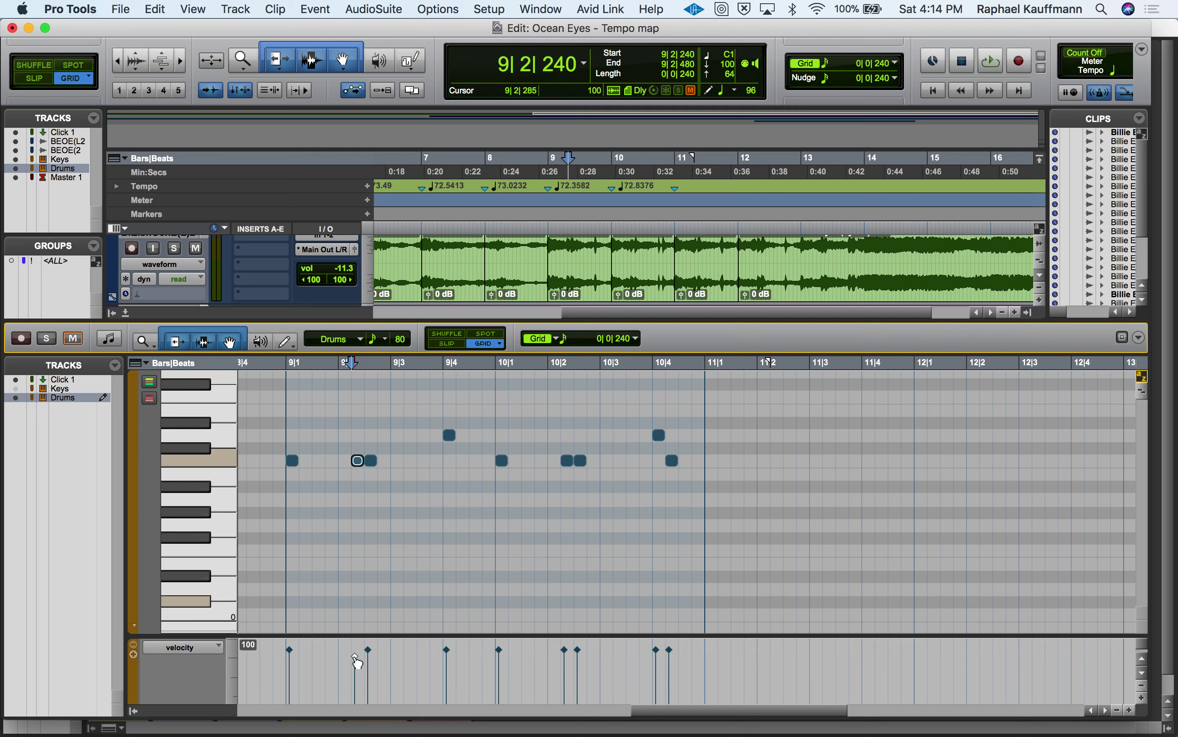
{"action": "left_click", "coordinate": [280, 553]}
{"action": "key", "text": "space"}
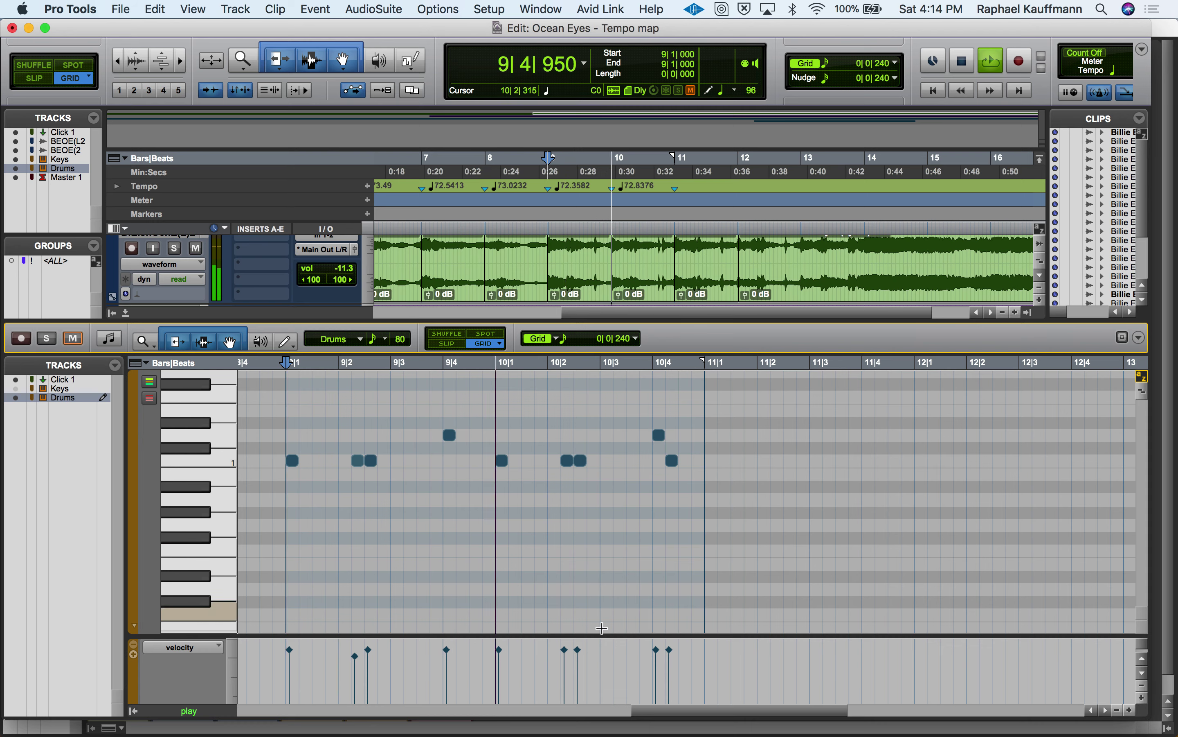
{"action": "key", "text": "space"}
Lower the 10|2|240 note's velocity, check the 9|2 note, and play from 8|4|720.
{"action": "left_click_drag", "start_coordinate": [564, 649], "coordinate": [569, 667]}
{"action": "left_click", "coordinate": [358, 661]}
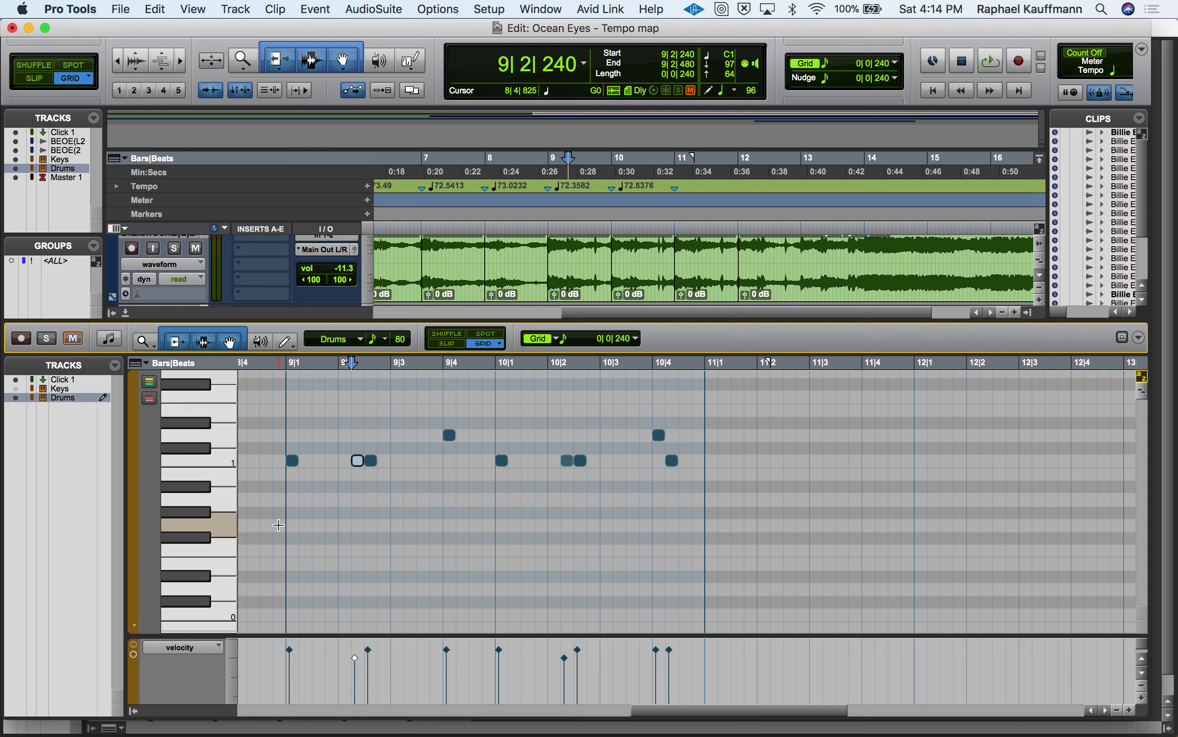
{"action": "left_click", "coordinate": [277, 464]}
{"action": "key", "text": "space"}
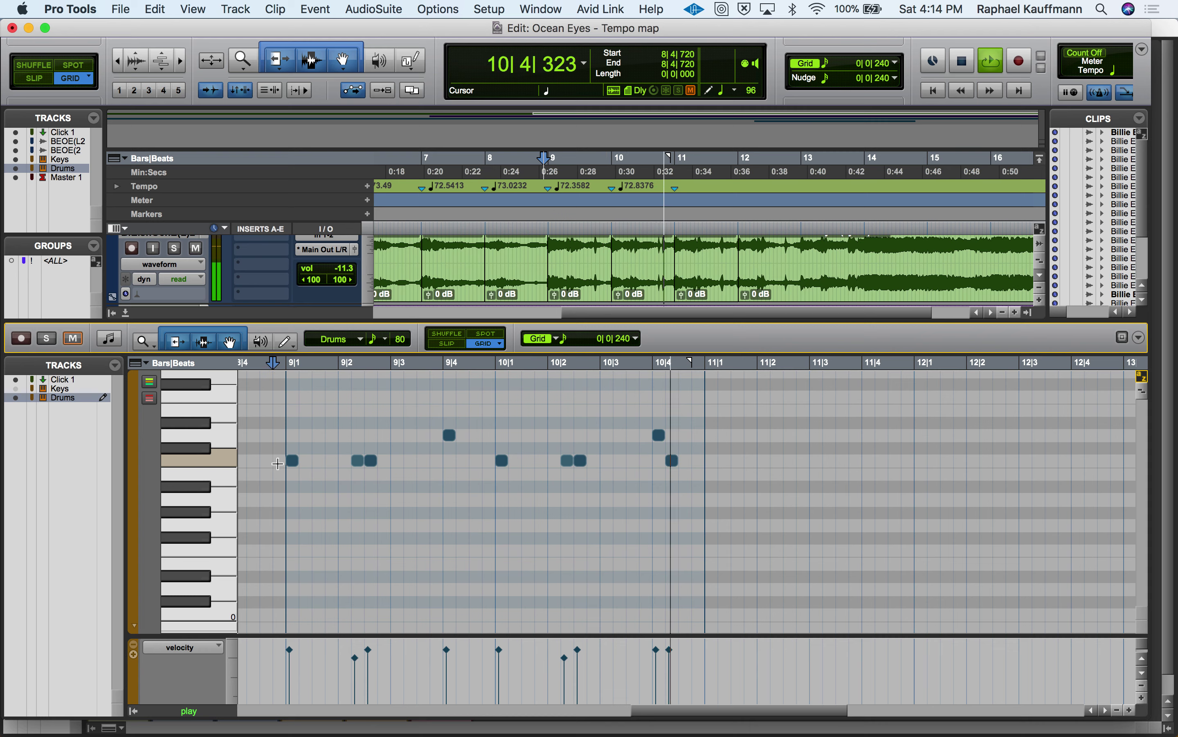
{"action": "key", "text": "space"}
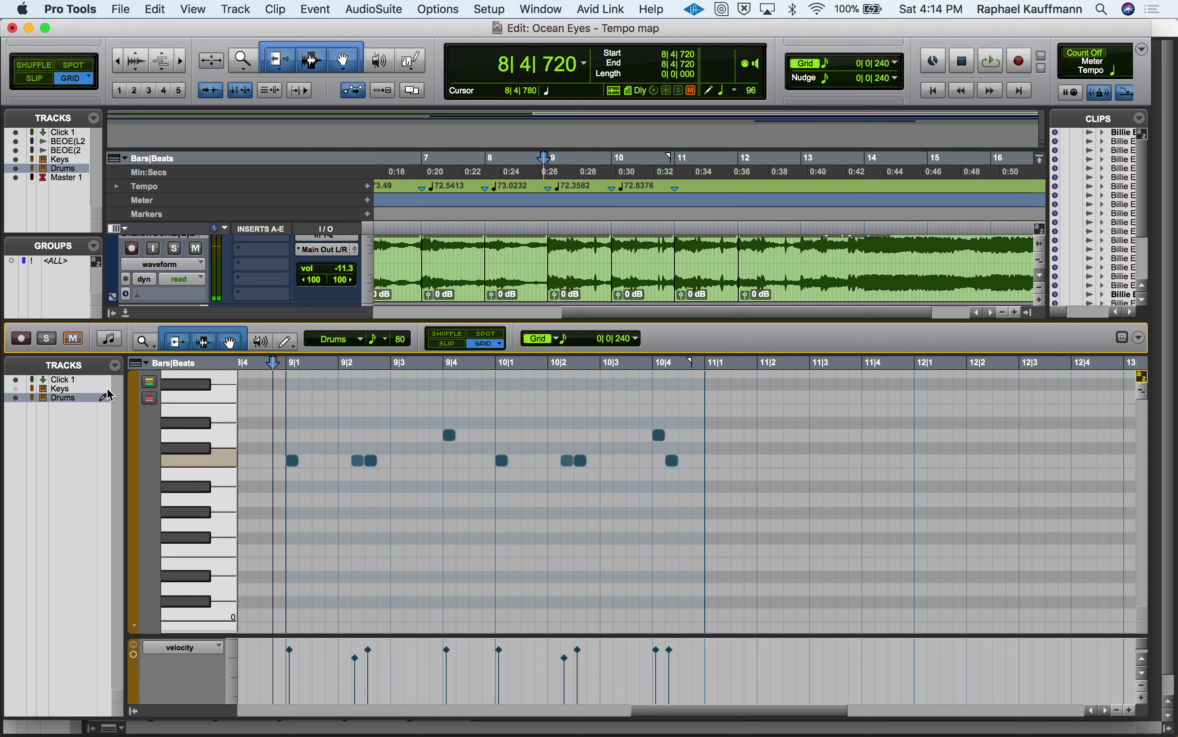
Close the MIDI editor and play the drums from 10|4.
{"action": "left_click", "coordinate": [124, 323]}
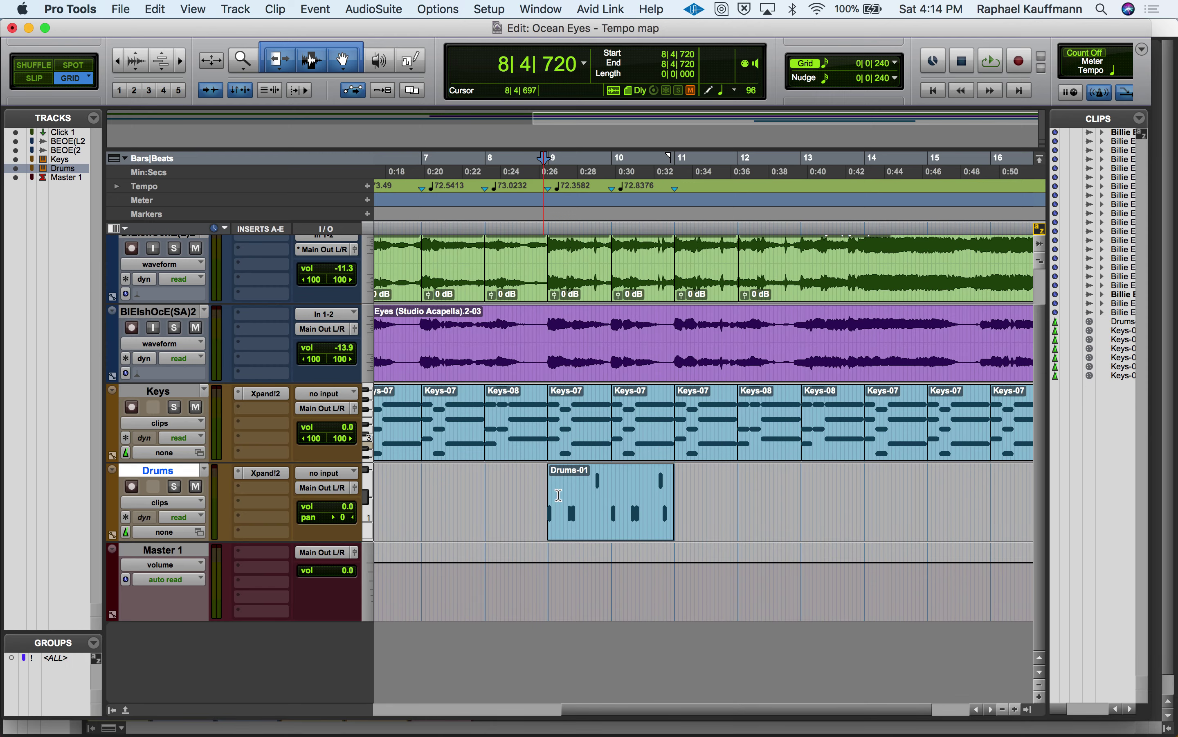
{"action": "left_click", "coordinate": [661, 397]}
{"action": "key", "text": "space"}
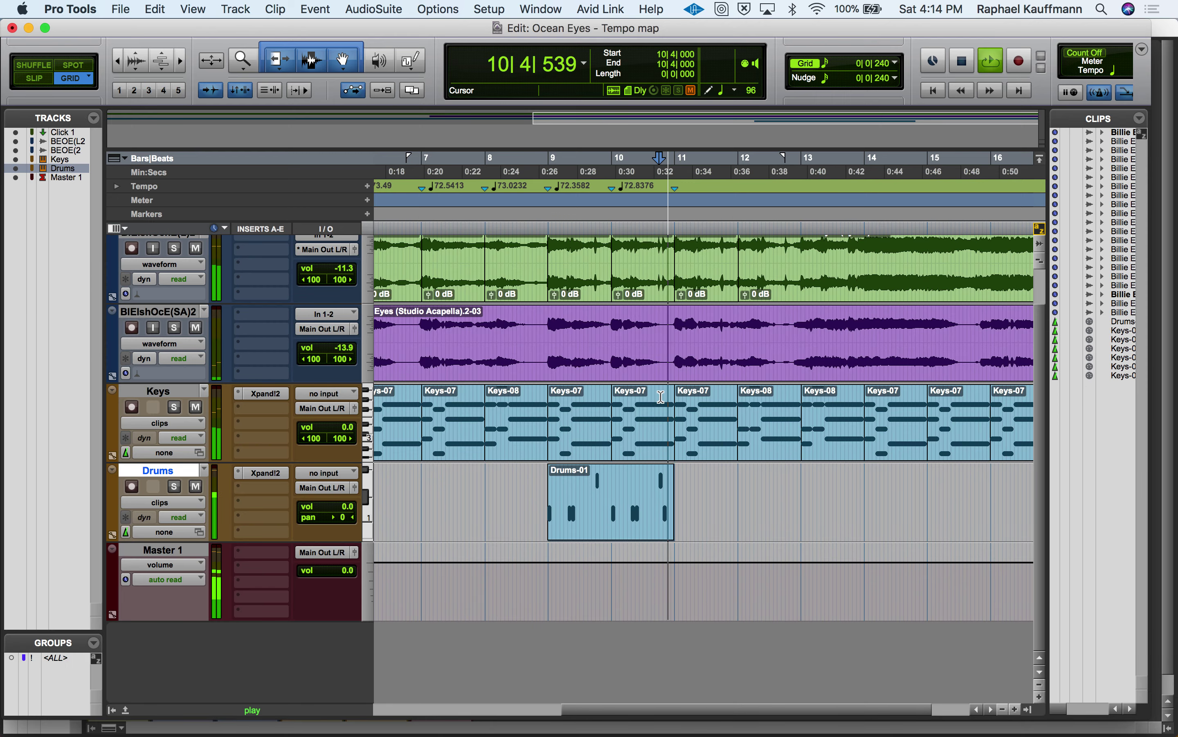
{"action": "key", "text": "space"}
Duplicate the Drums-01 clip and audition from 12|1 on Drums.
{"action": "left_click", "coordinate": [623, 518]}
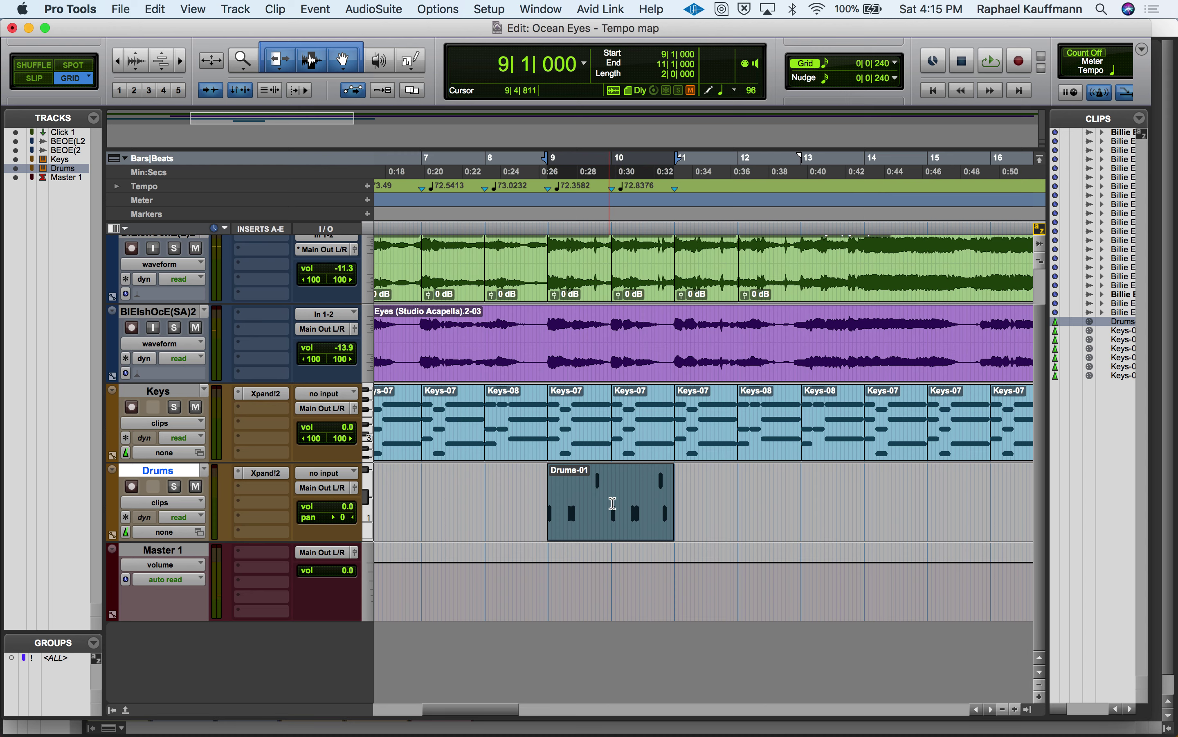
{"action": "key", "text": "super+d"}
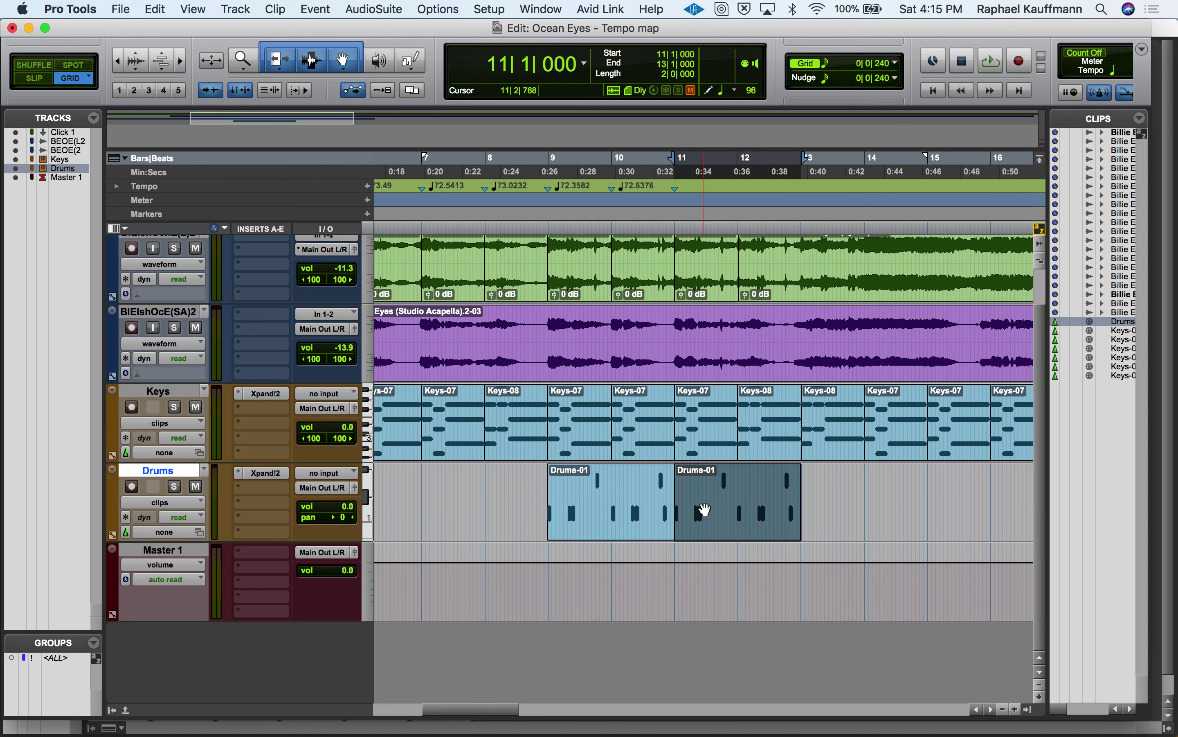
{"action": "scroll", "coordinate": [704, 510], "scroll_direction": "right", "scroll_amount": 3}
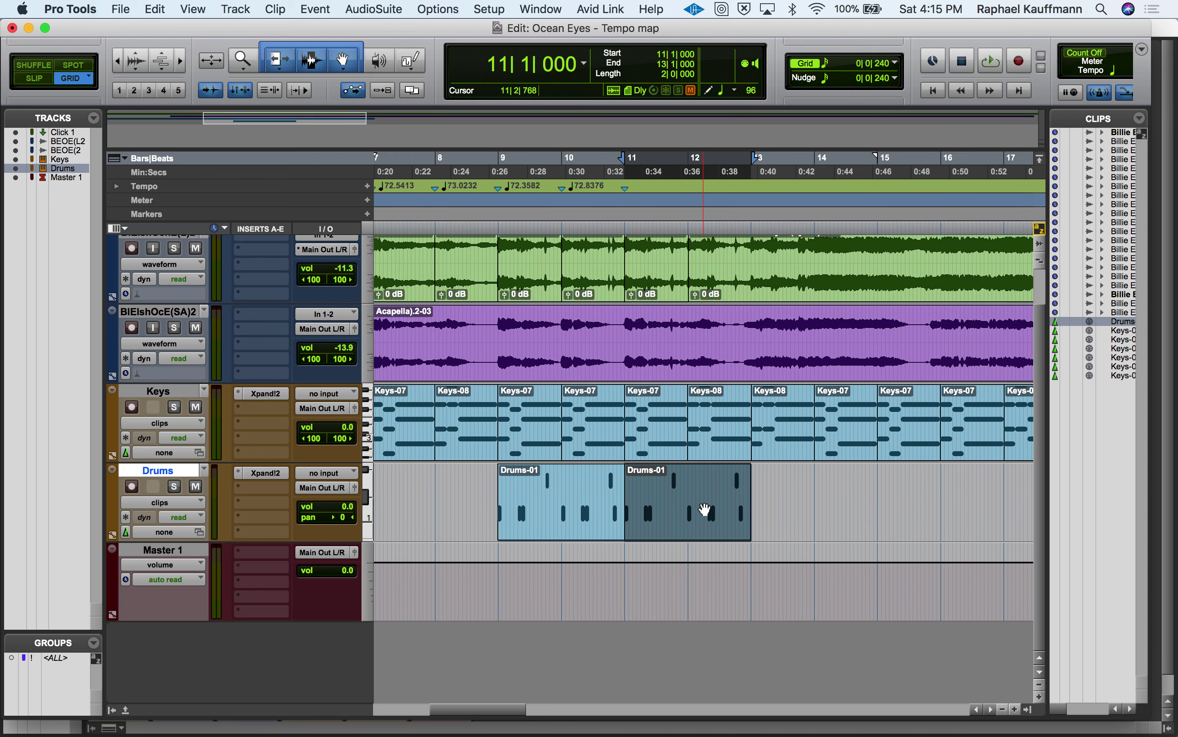
{"action": "left_click", "coordinate": [689, 480]}
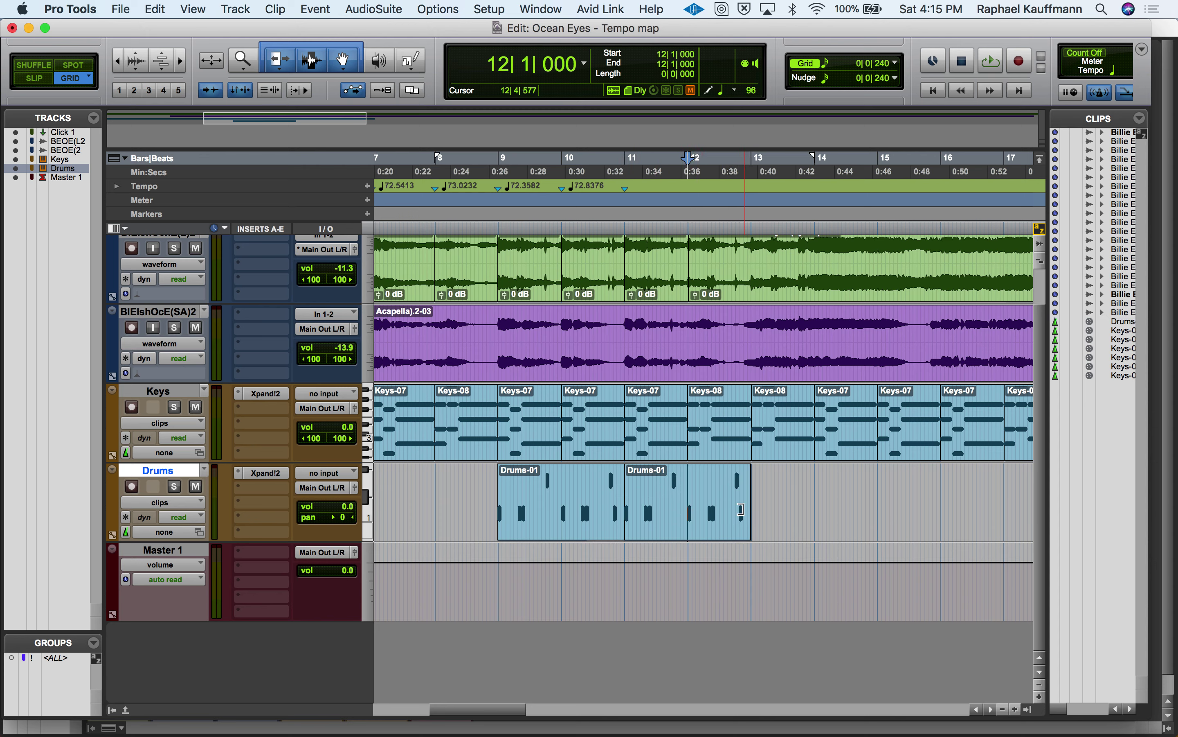
{"action": "key", "text": "space"}
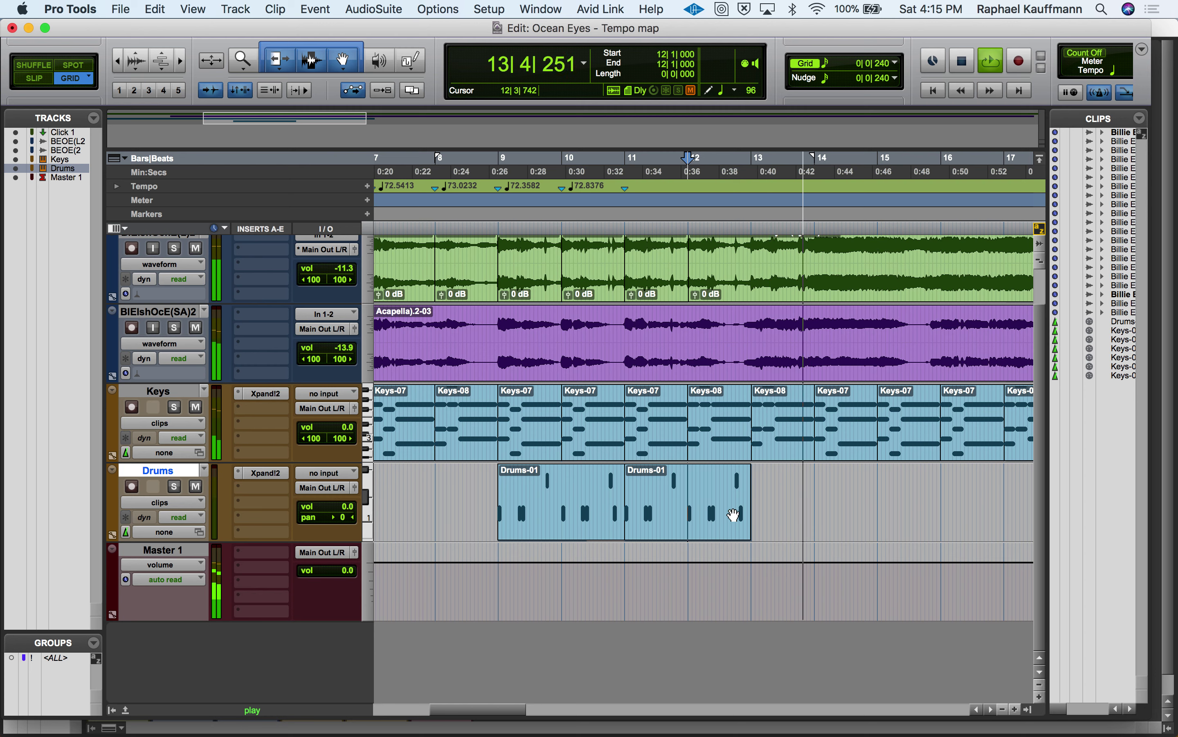
{"action": "key", "text": "space"}
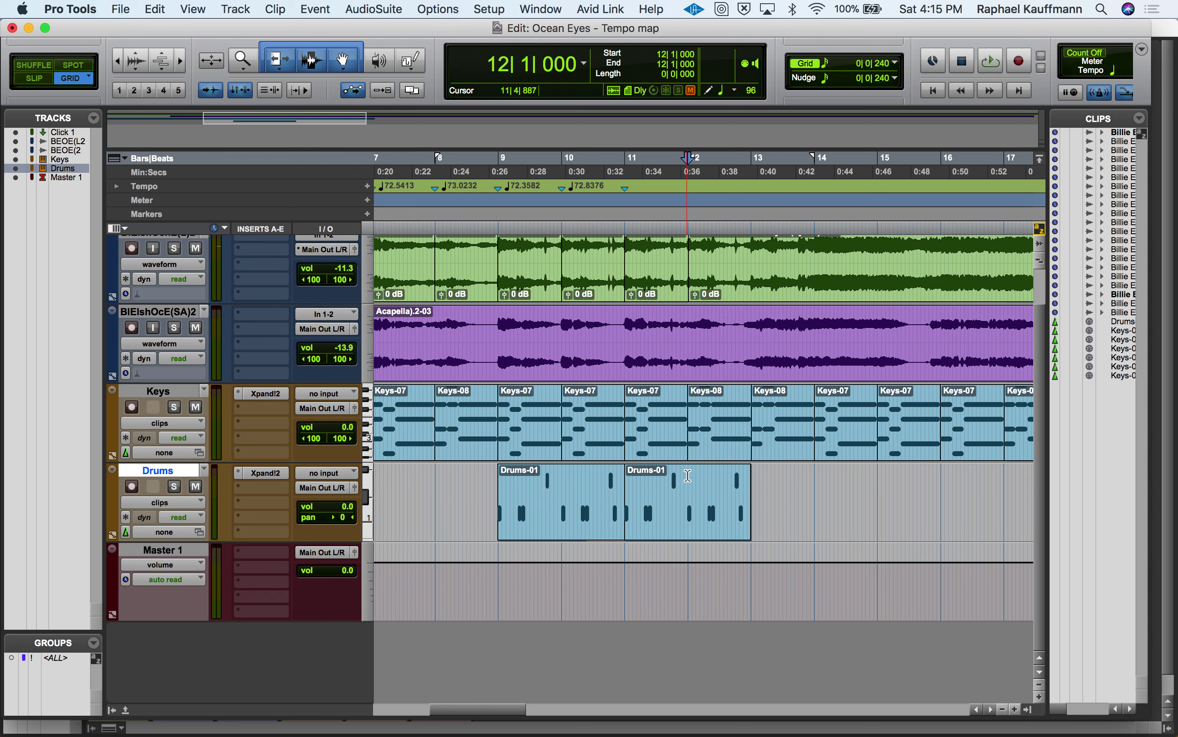
Split the duplicate at bar 12, move Drums-03 to bar 13, duplicate Drums-02, and play from 8|4|720.
{"action": "key", "text": "super+e"}
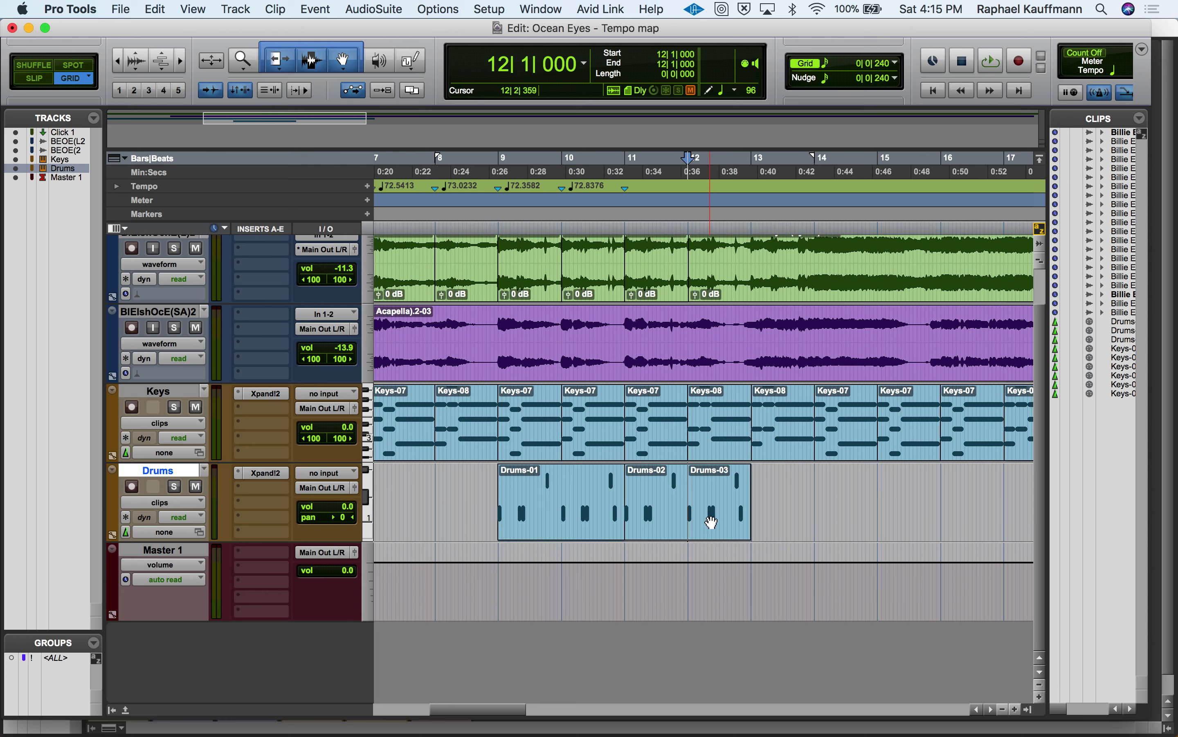
{"action": "left_click_drag", "start_coordinate": [712, 522], "coordinate": [774, 516]}
{"action": "left_click", "coordinate": [655, 526]}
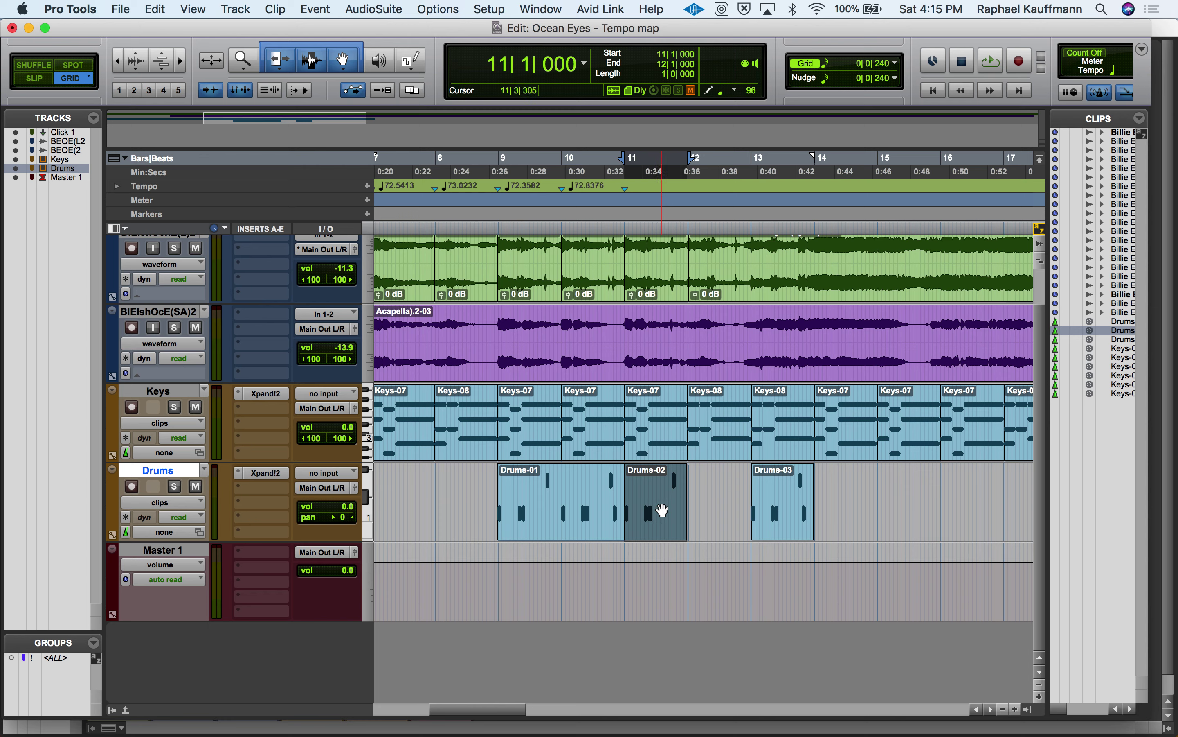
{"action": "key", "text": "super+d"}
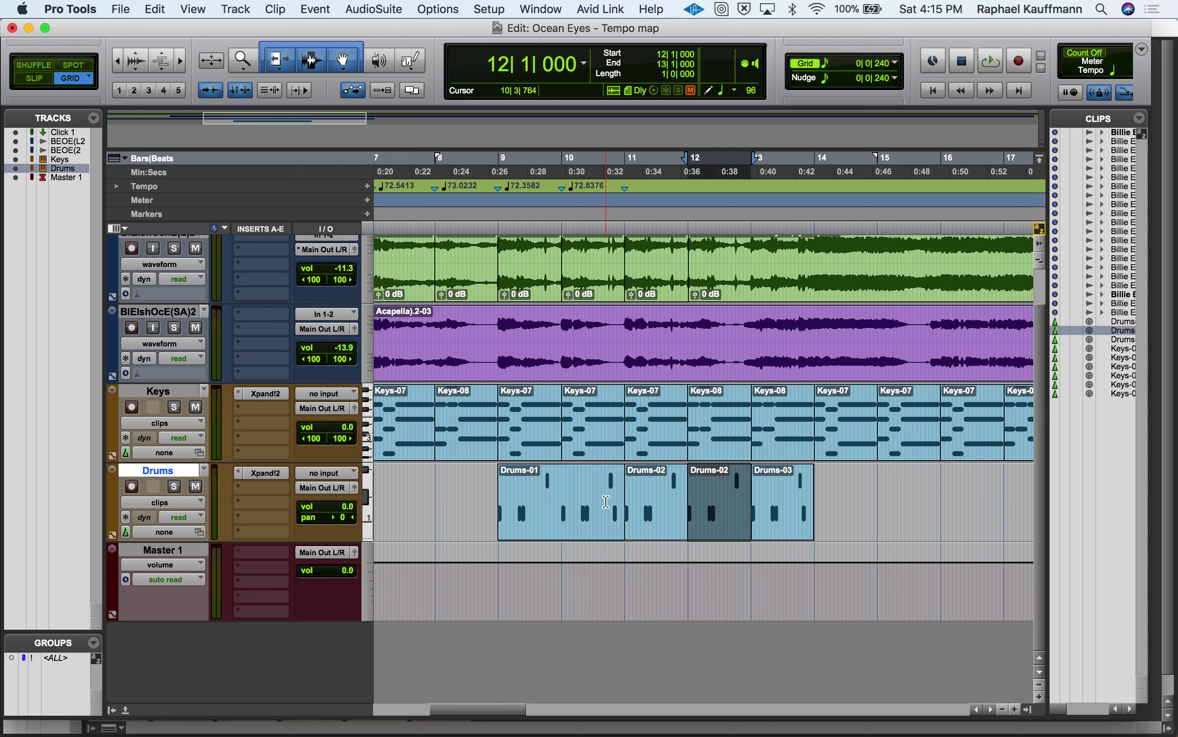
{"action": "left_click", "coordinate": [497, 487]}
{"action": "key", "text": "space"}
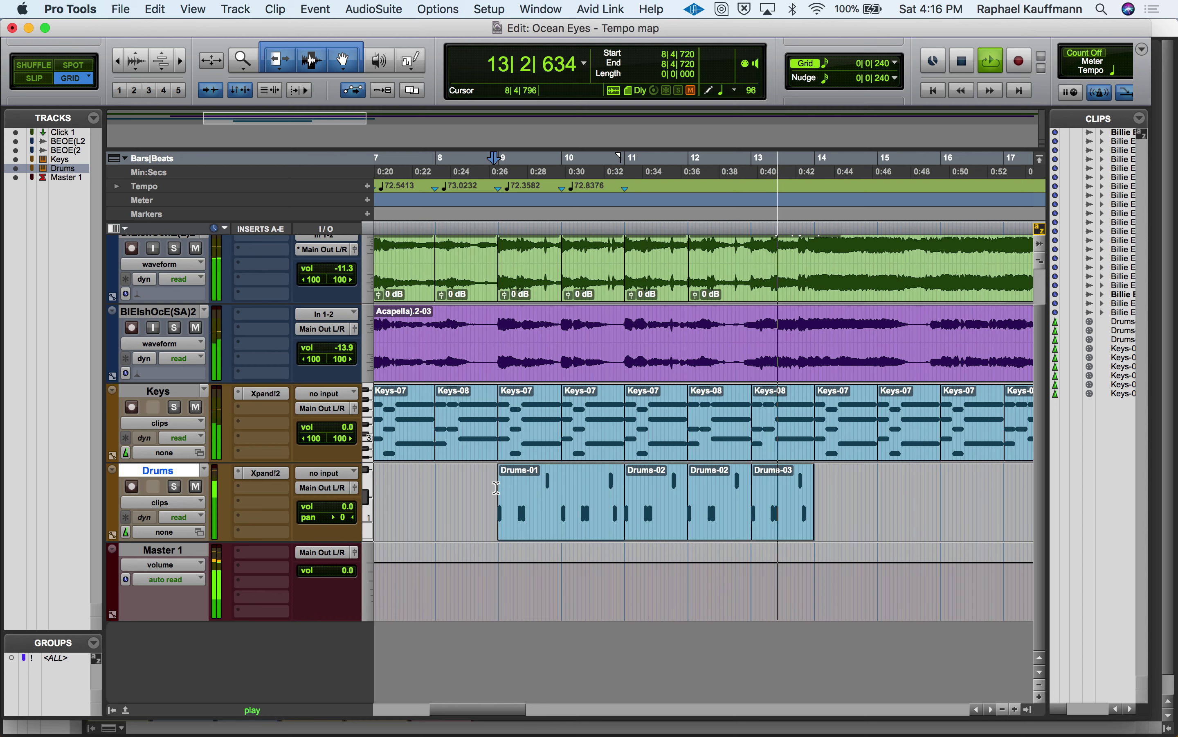
Zoom in on the bar 11 audio clip and audition it with the top track soloed.
{"action": "key", "text": "space"}
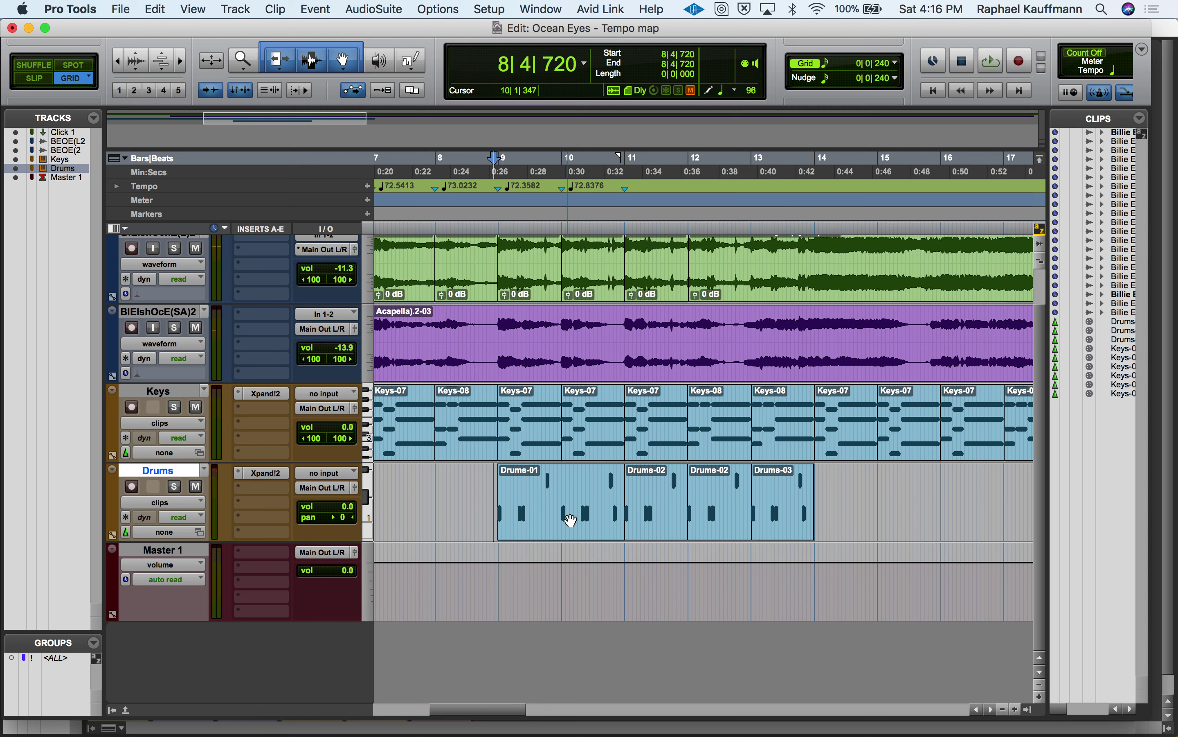
{"action": "left_click", "coordinate": [656, 292]}
{"action": "key", "text": "t"}
{"action": "key", "text": "t"}
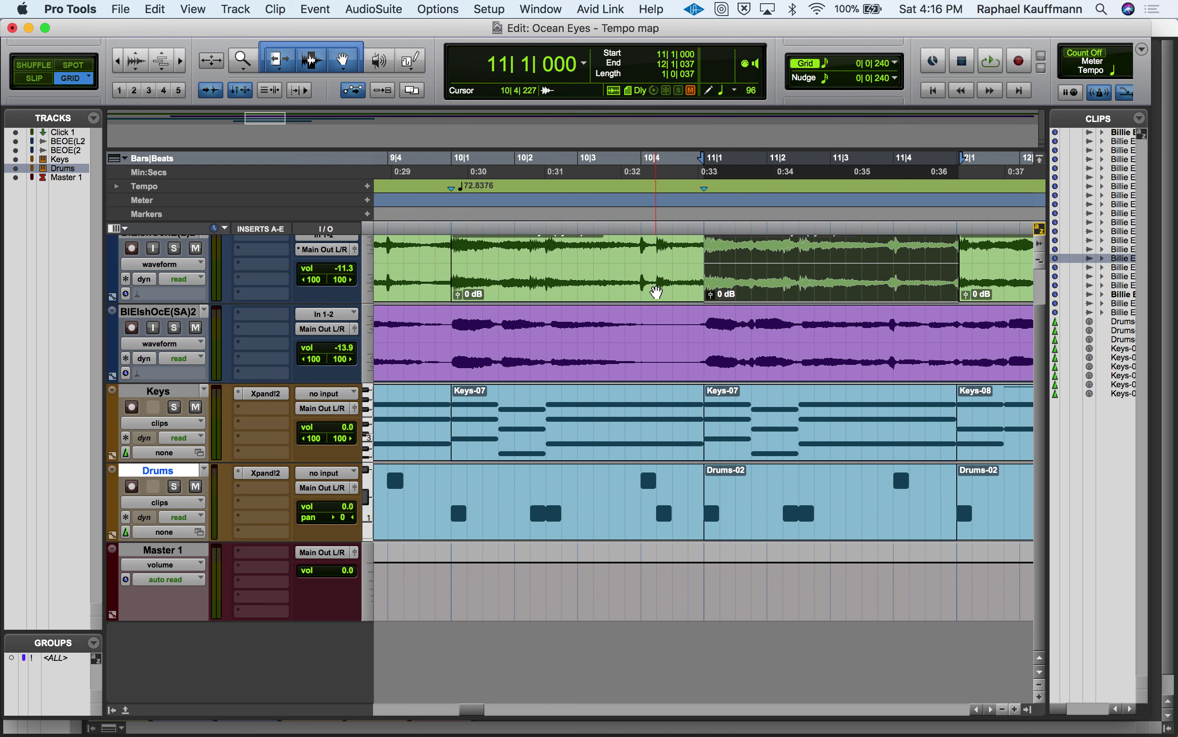
{"action": "key", "text": "space"}
{"action": "key", "text": "space"}
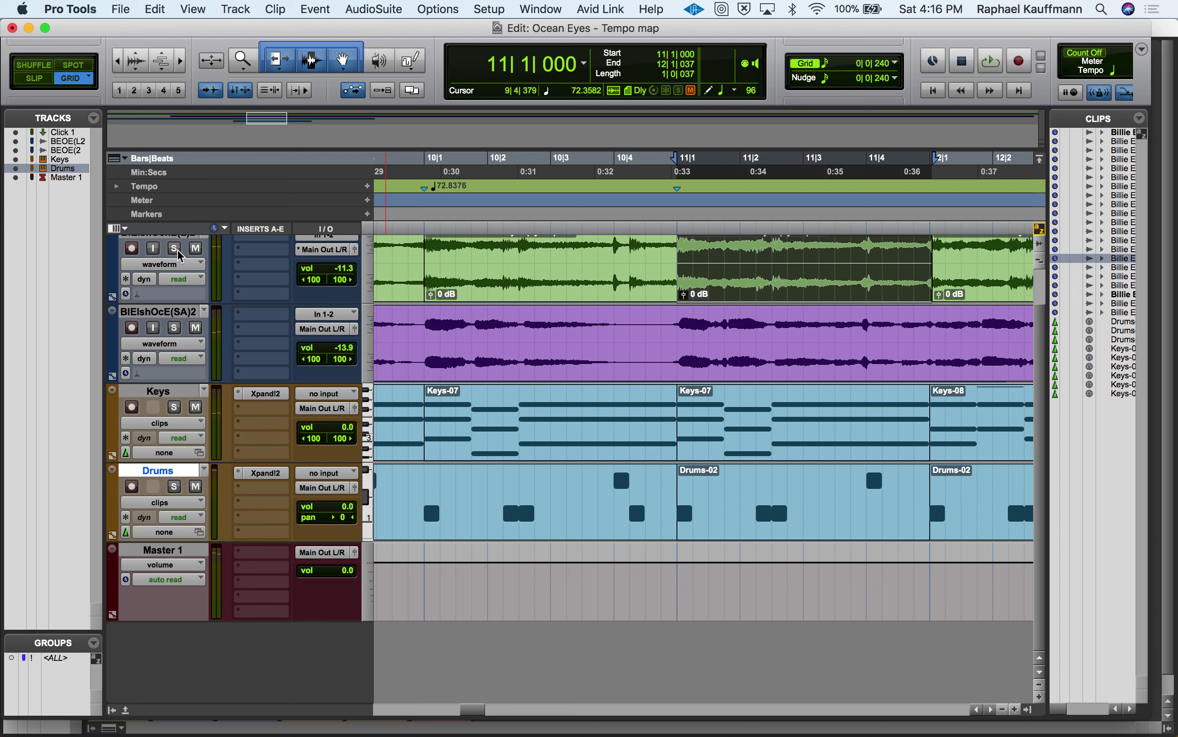
{"action": "left_click", "coordinate": [175, 248]}
{"action": "key", "text": "space"}
{"action": "scroll", "coordinate": [252, 312], "scroll_direction": "up", "scroll_amount": 2}
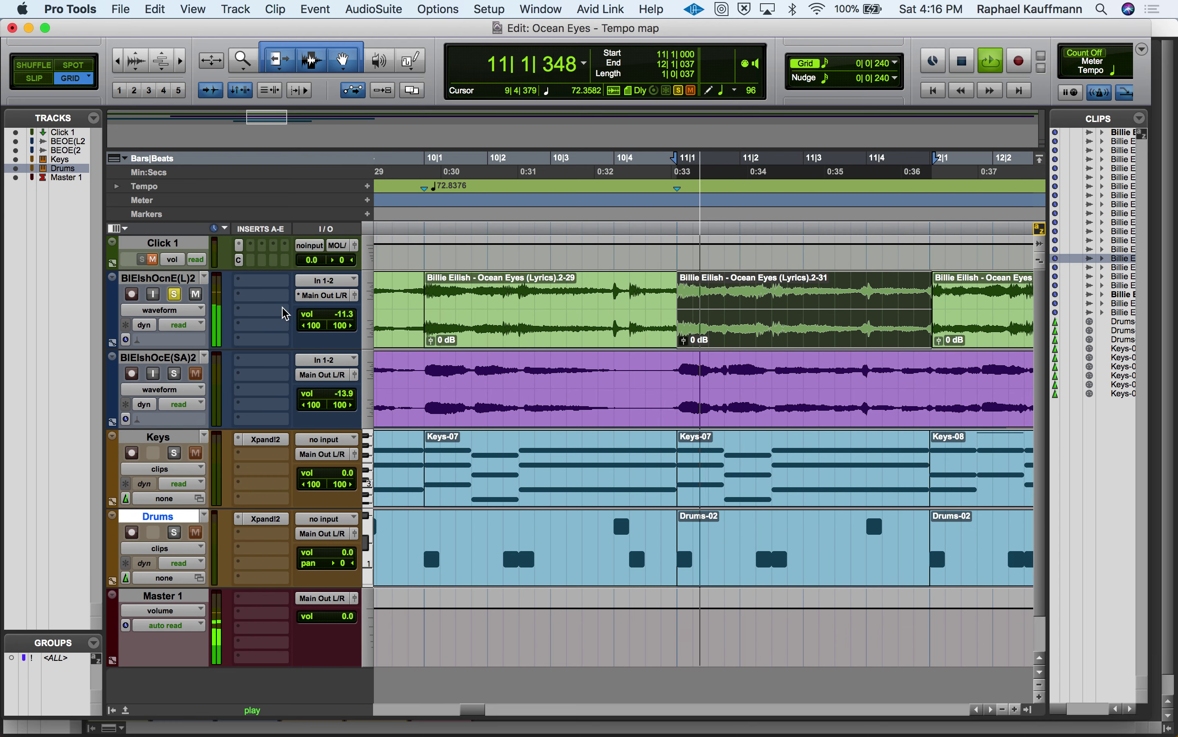
{"action": "key", "text": "space"}
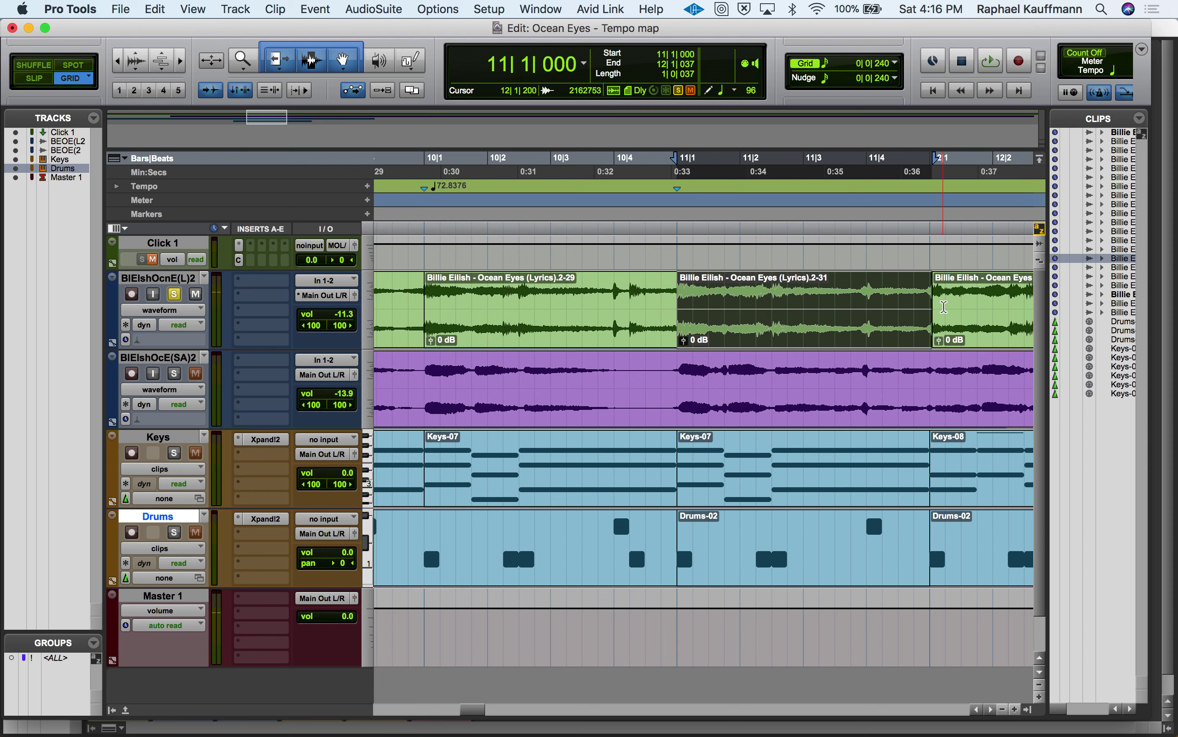
Heal the lyrics clip across bar 12 and re-split it at 12|1|037.
{"action": "left_click_drag", "start_coordinate": [972, 304], "coordinate": [922, 304]}
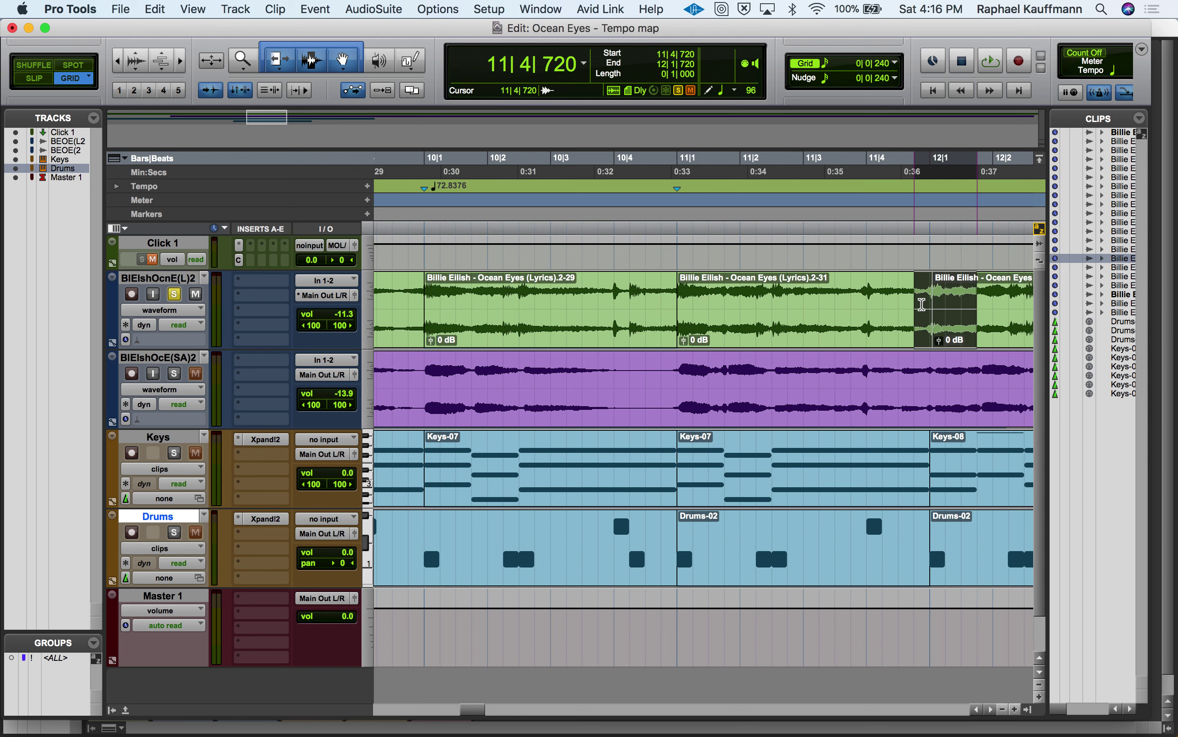
{"action": "key", "text": "super+h"}
{"action": "key", "text": "space"}
Select lyrics clip 2-31 with the range ending exactly at 12|1|000.
{"action": "key", "text": "space"}
{"action": "key", "text": "super+e"}
{"action": "left_click", "coordinate": [903, 338]}
{"action": "key", "text": "space"}
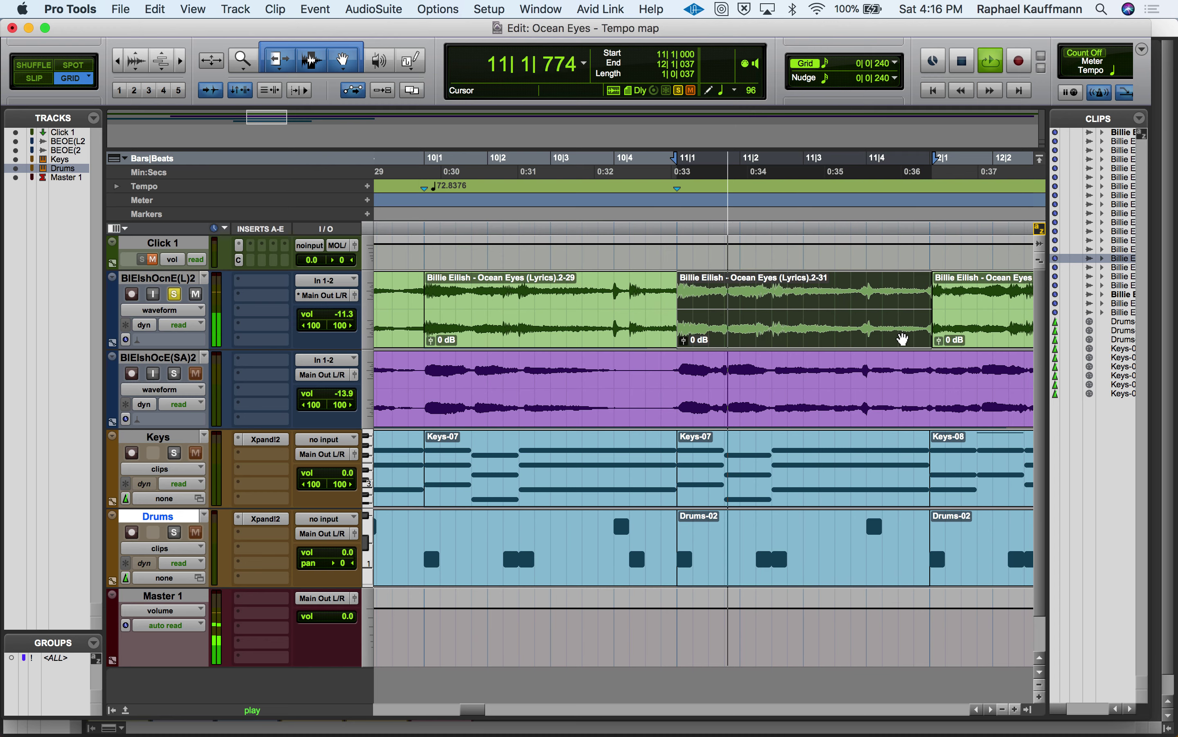
{"action": "key", "text": "space"}
{"action": "key", "text": "super+bracketright"}
{"action": "key", "text": "super+bracketright"}
{"action": "scroll", "coordinate": [902, 339], "scroll_direction": "right", "scroll_amount": 5}
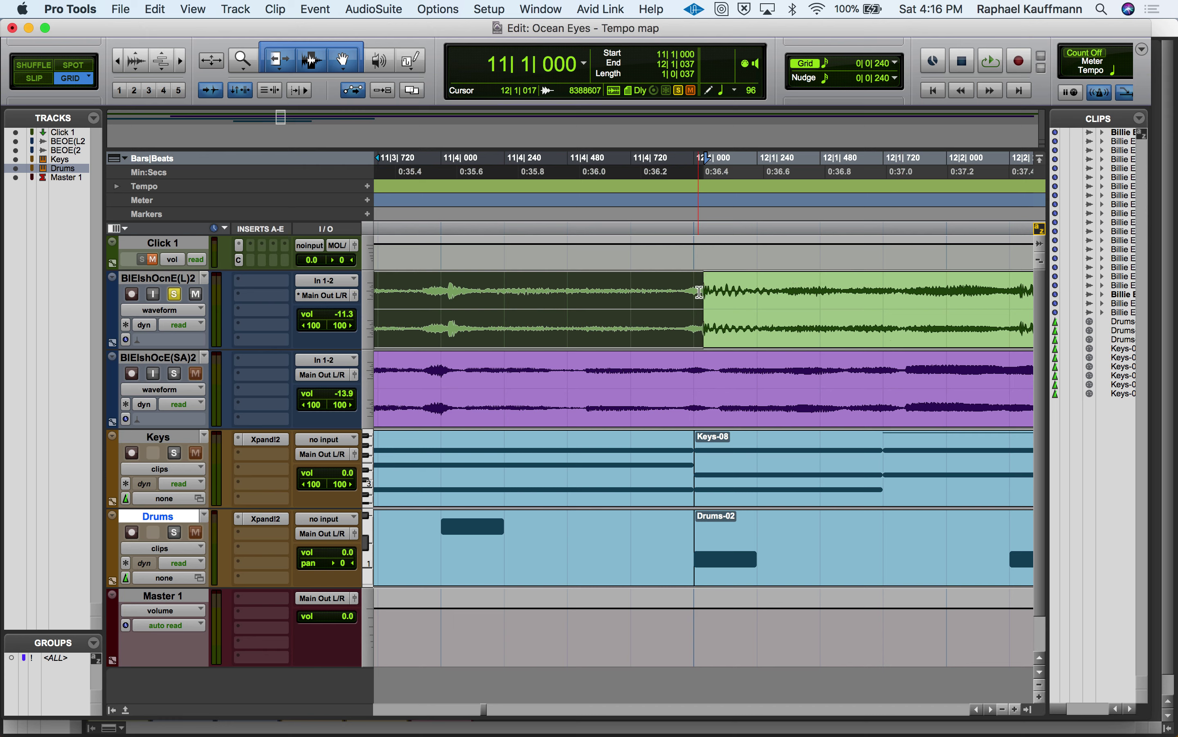
{"action": "left_click", "coordinate": [687, 302], "text": "shift"}
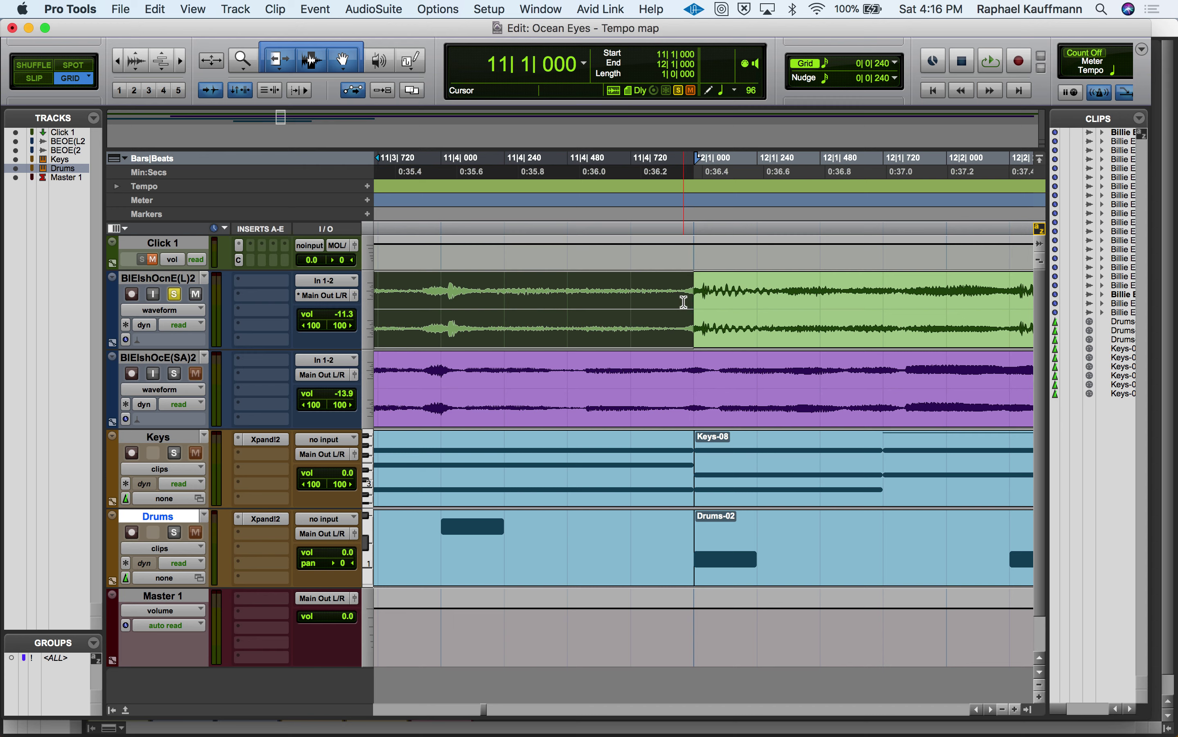
With grid snapping off, move the selection end from 11|4|924 to 12|1|001, auditioning each.
{"action": "left_click", "coordinate": [42, 79]}
{"action": "left_click", "coordinate": [687, 304], "text": "shift"}
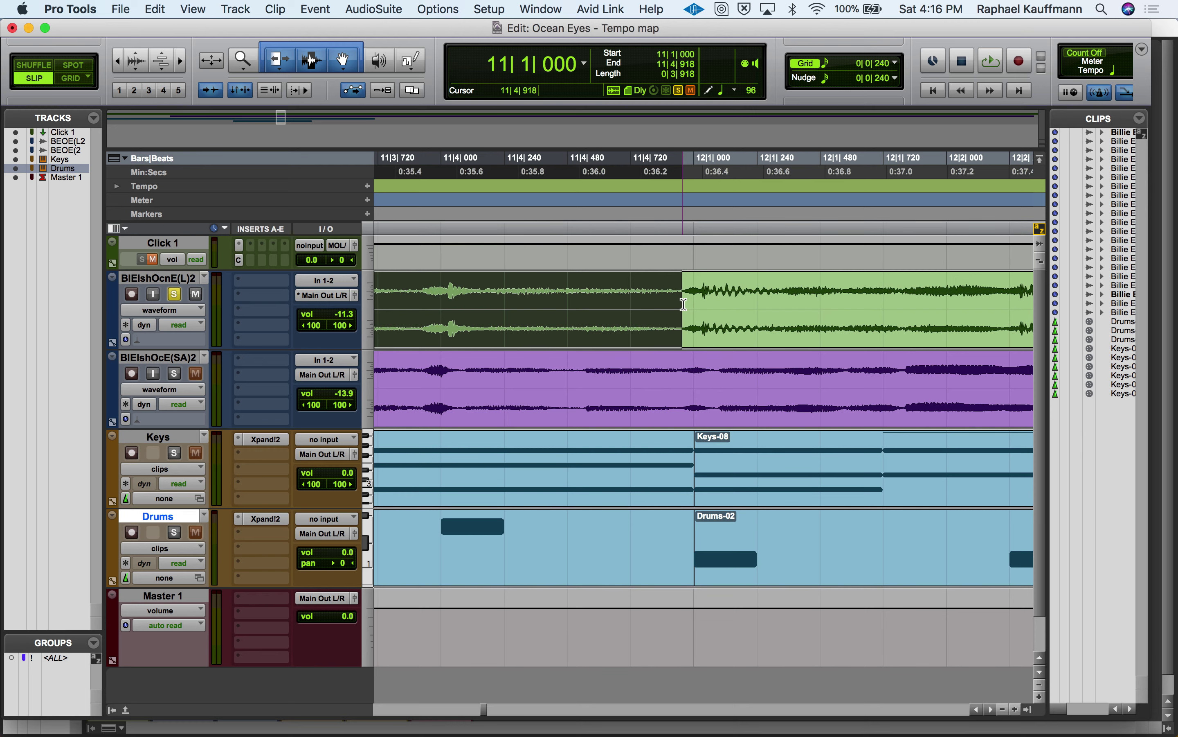
{"action": "key", "text": "space"}
{"action": "key", "text": "r"}
{"action": "key", "text": "r"}
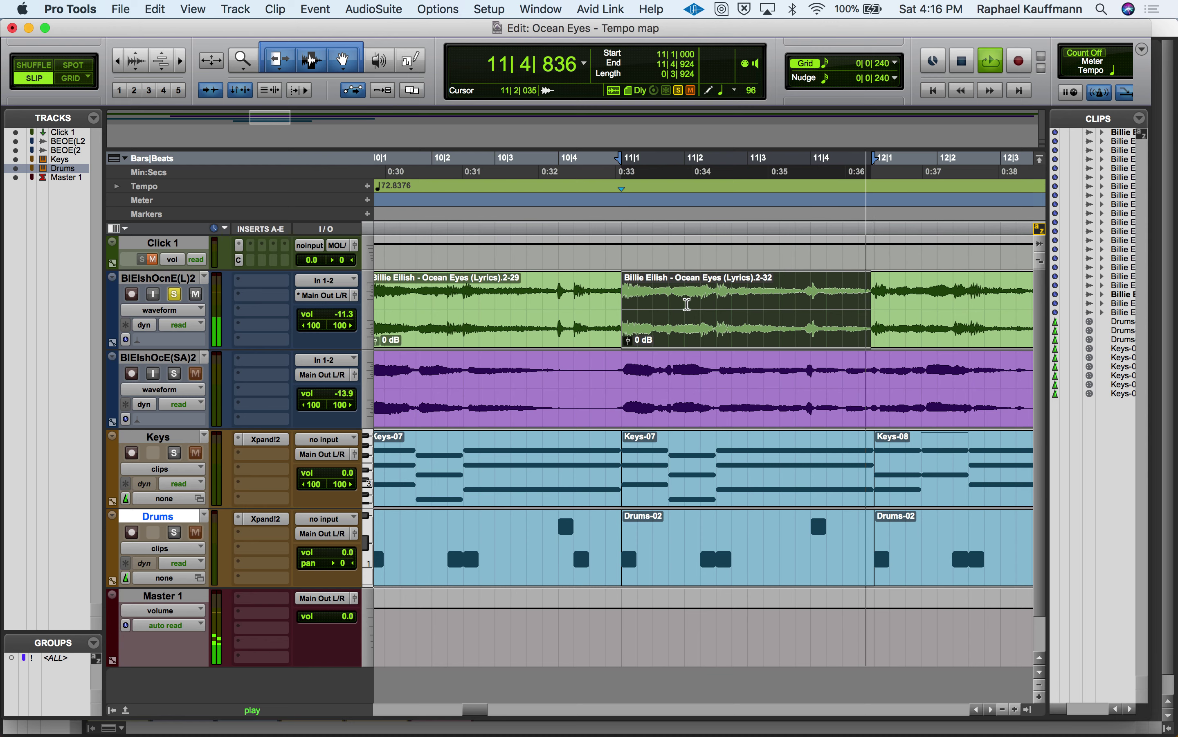
{"action": "key", "text": "space"}
{"action": "key", "text": "t"}
{"action": "key", "text": "t"}
{"action": "key", "text": "t"}
{"action": "key", "text": "t"}
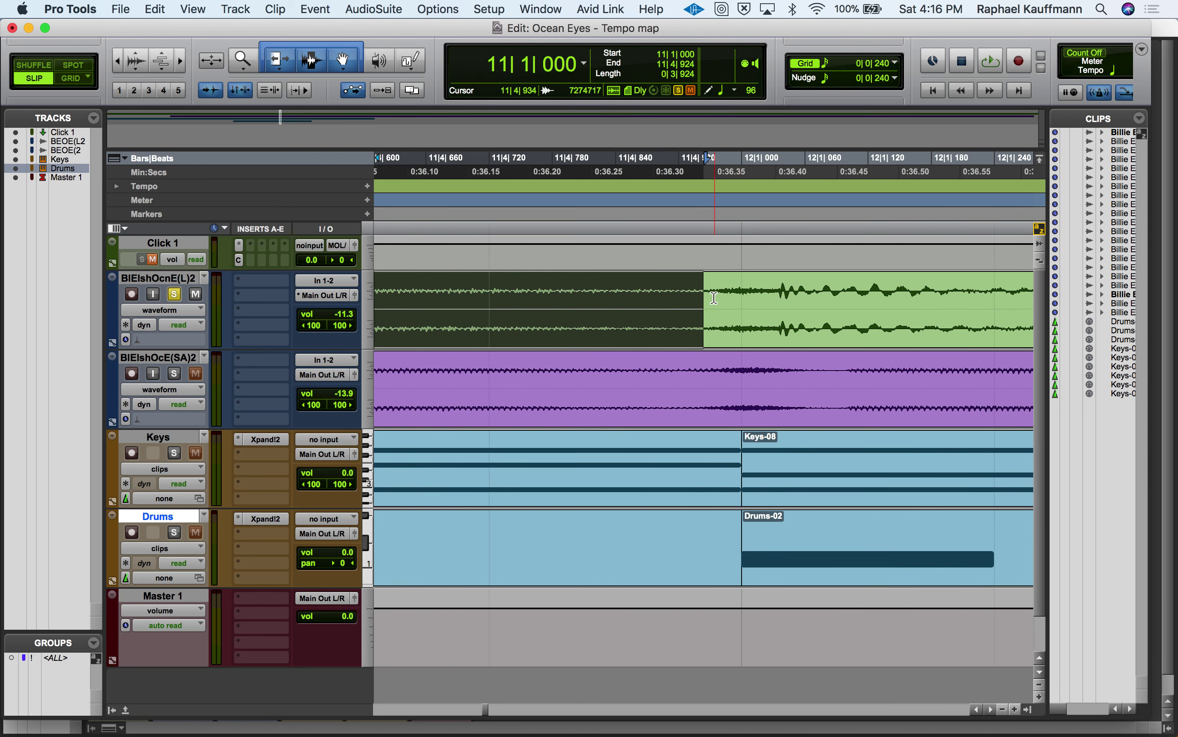
{"action": "left_click_drag", "start_coordinate": [714, 299], "coordinate": [743, 300]}
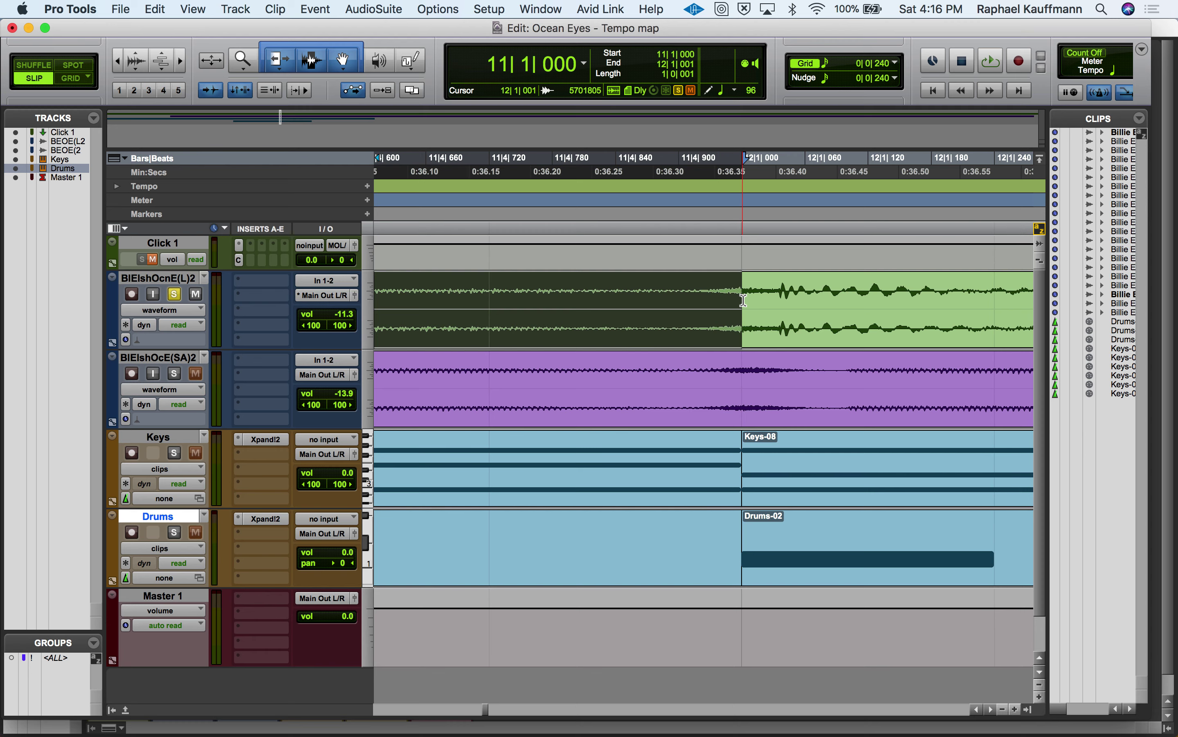
{"action": "key", "text": "space"}
{"action": "key", "text": "r"}
{"action": "key", "text": "r"}
{"action": "key", "text": "r"}
{"action": "key", "text": "r"}
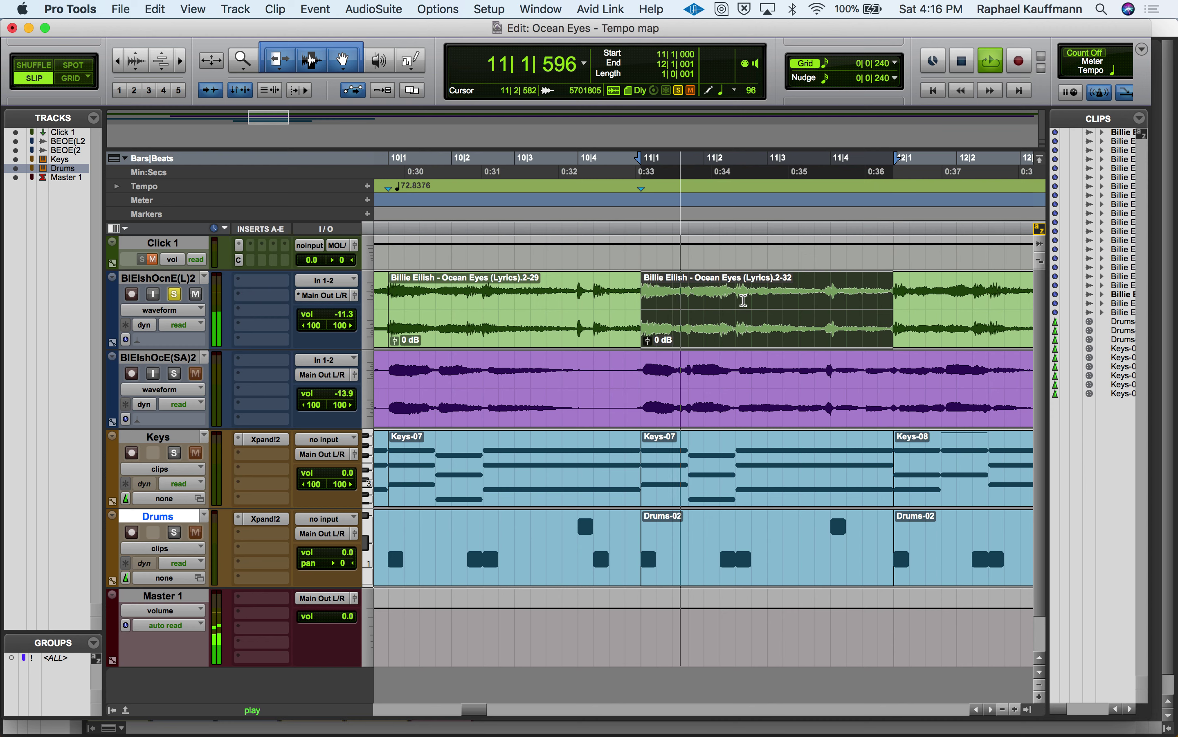
{"action": "key", "text": "space"}
Extend the selection end to 12|1|032, audition it, and split the lyrics clip there.
{"action": "key", "text": "t"}
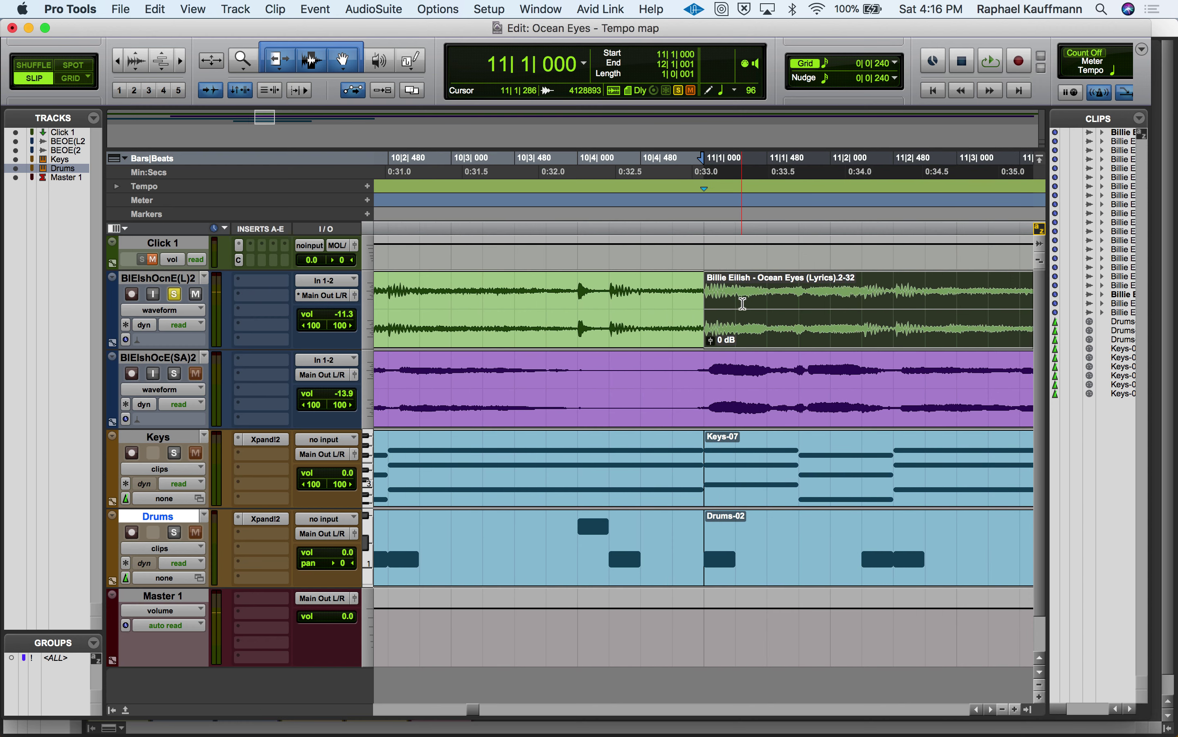
{"action": "scroll", "coordinate": [743, 302], "scroll_direction": "right", "scroll_amount": 5}
{"action": "key", "text": "t"}
{"action": "key", "text": "t"}
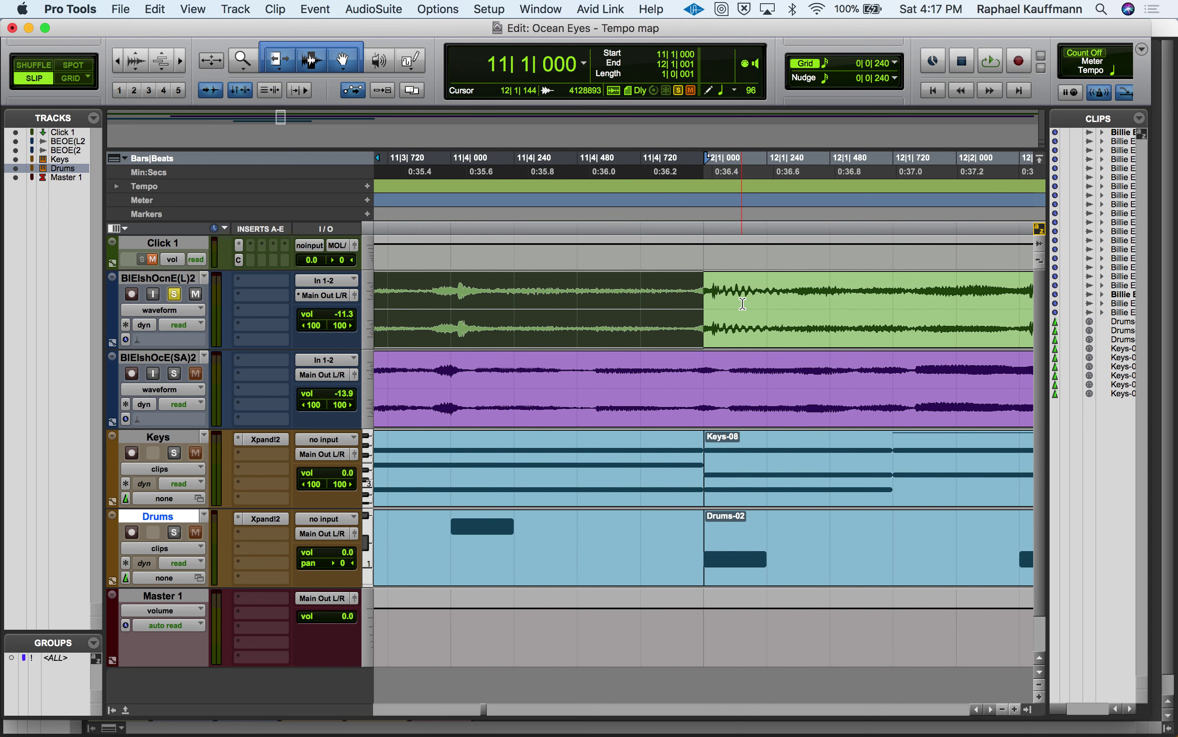
{"action": "left_click_drag", "start_coordinate": [705, 300], "coordinate": [721, 303]}
{"action": "key", "text": "space"}
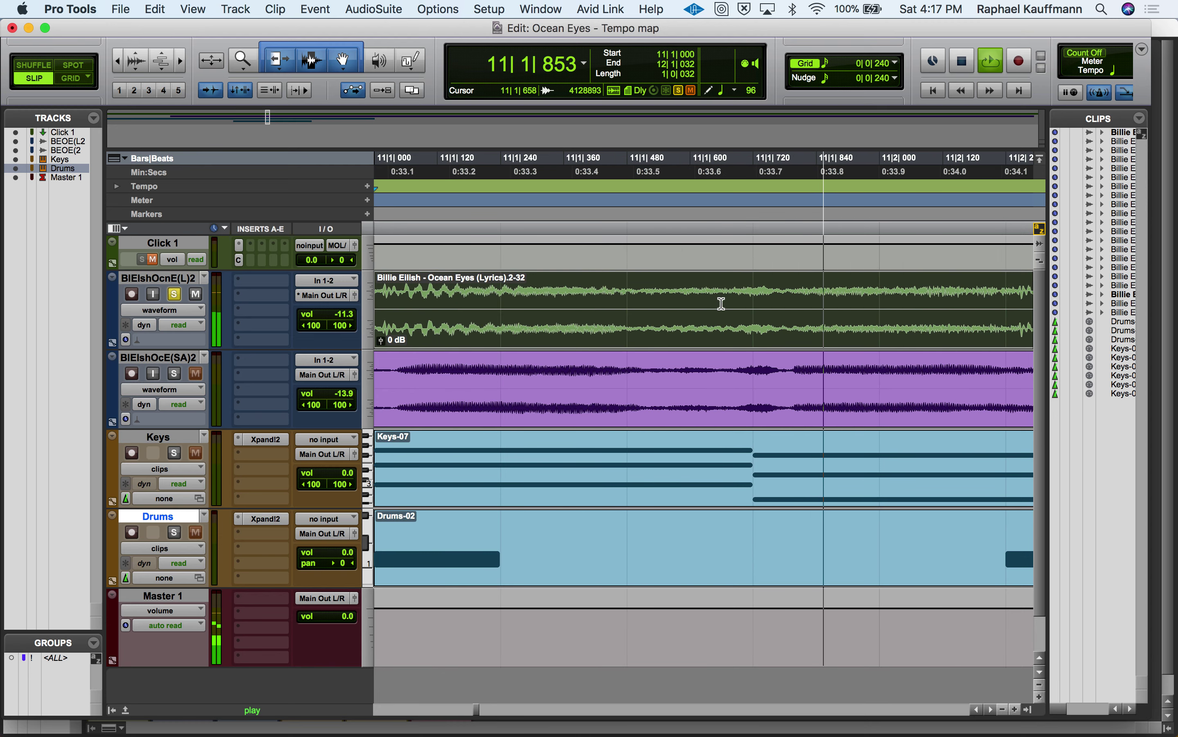
{"action": "key", "text": "r"}
{"action": "key", "text": "r"}
{"action": "key", "text": "r"}
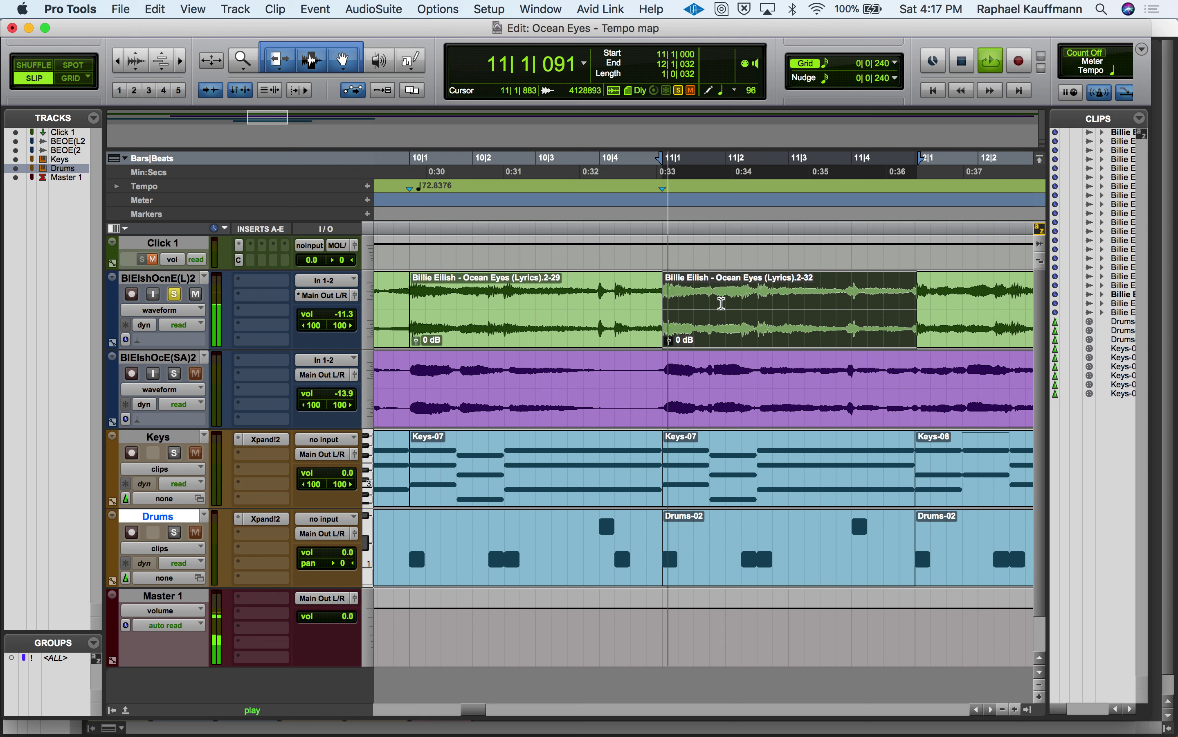
{"action": "key", "text": "space"}
{"action": "key", "text": "super+e"}
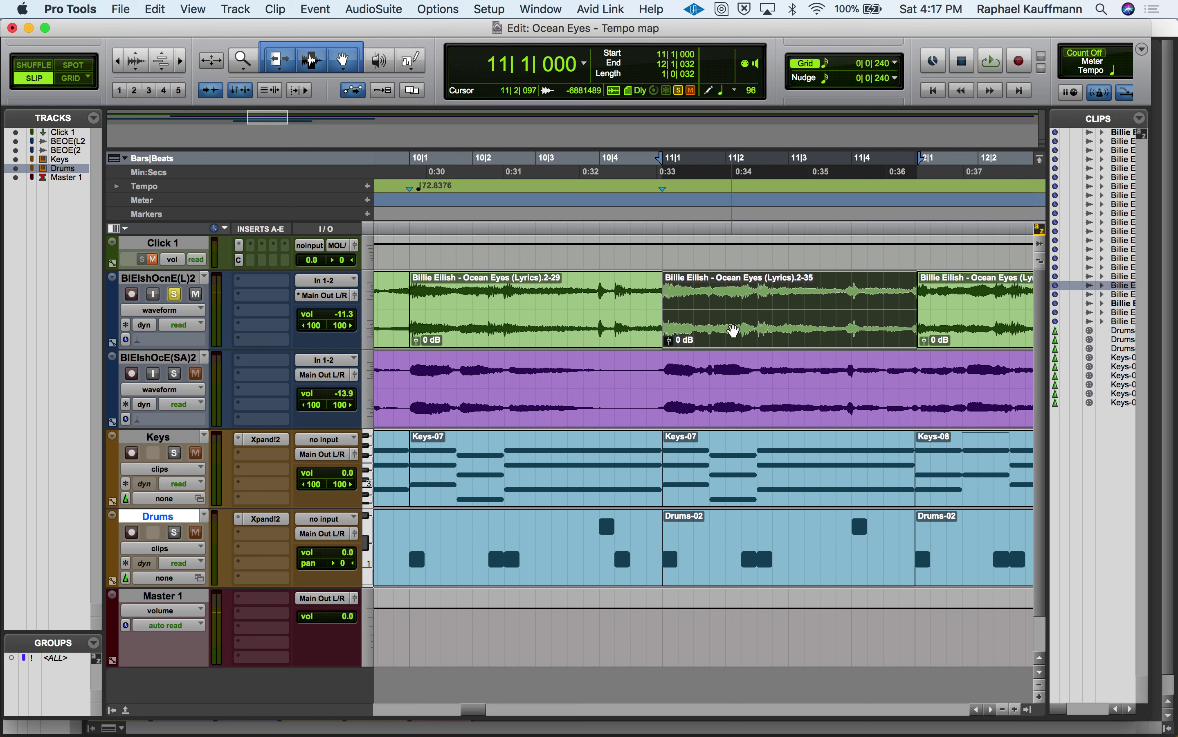
Add a bar|beat marker mapping bar 11 to bar 12, then play the clip from bar 12.
{"action": "key", "text": "super+i"}
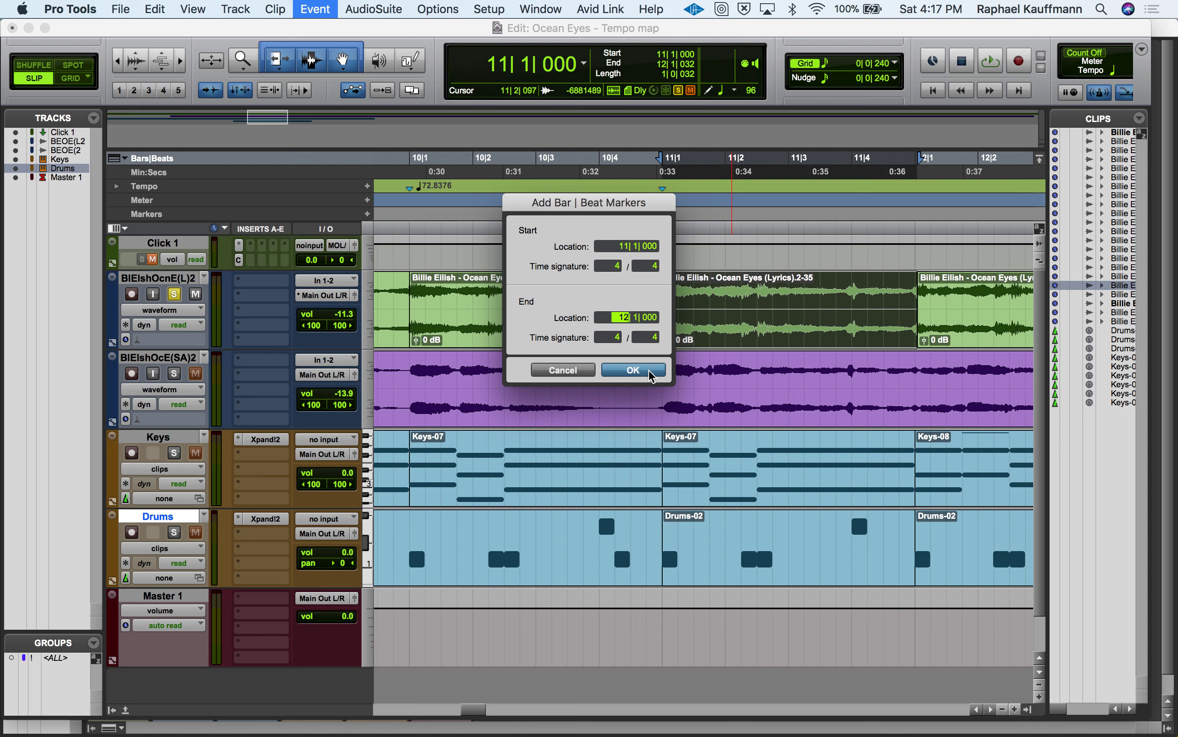
{"action": "left_click", "coordinate": [634, 370]}
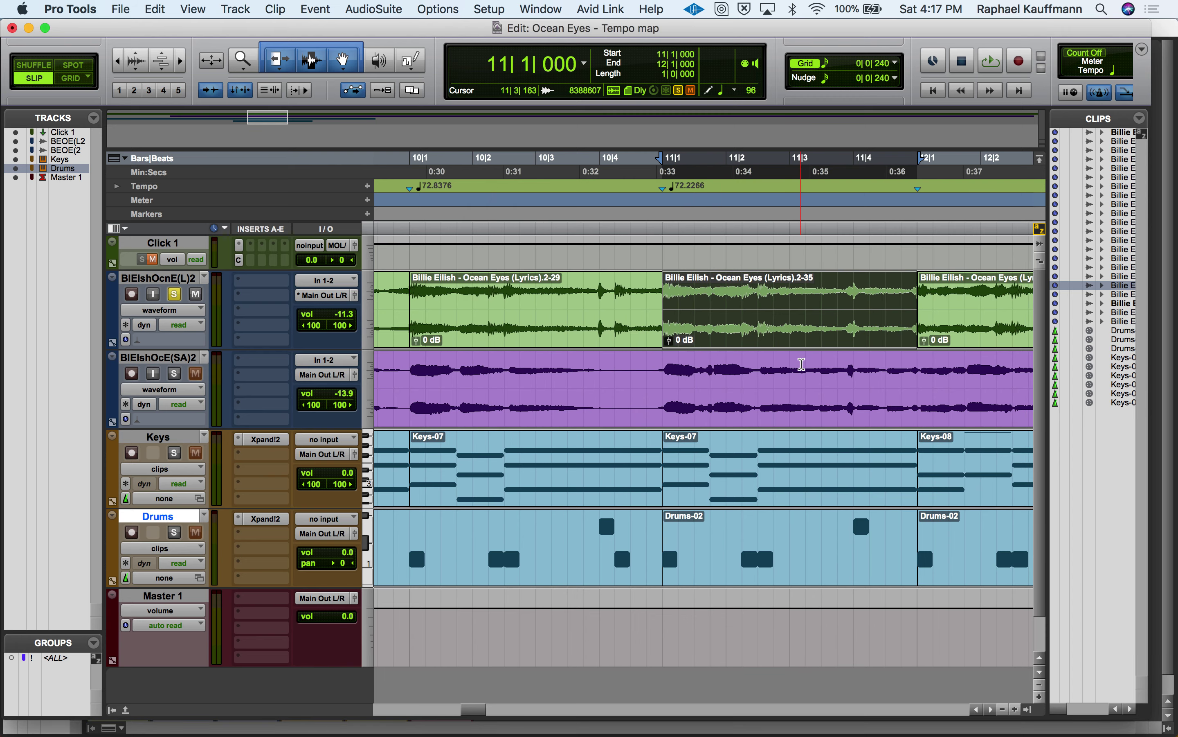
{"action": "left_click", "coordinate": [984, 336]}
{"action": "scroll", "coordinate": [984, 336], "scroll_direction": "right", "scroll_amount": 1}
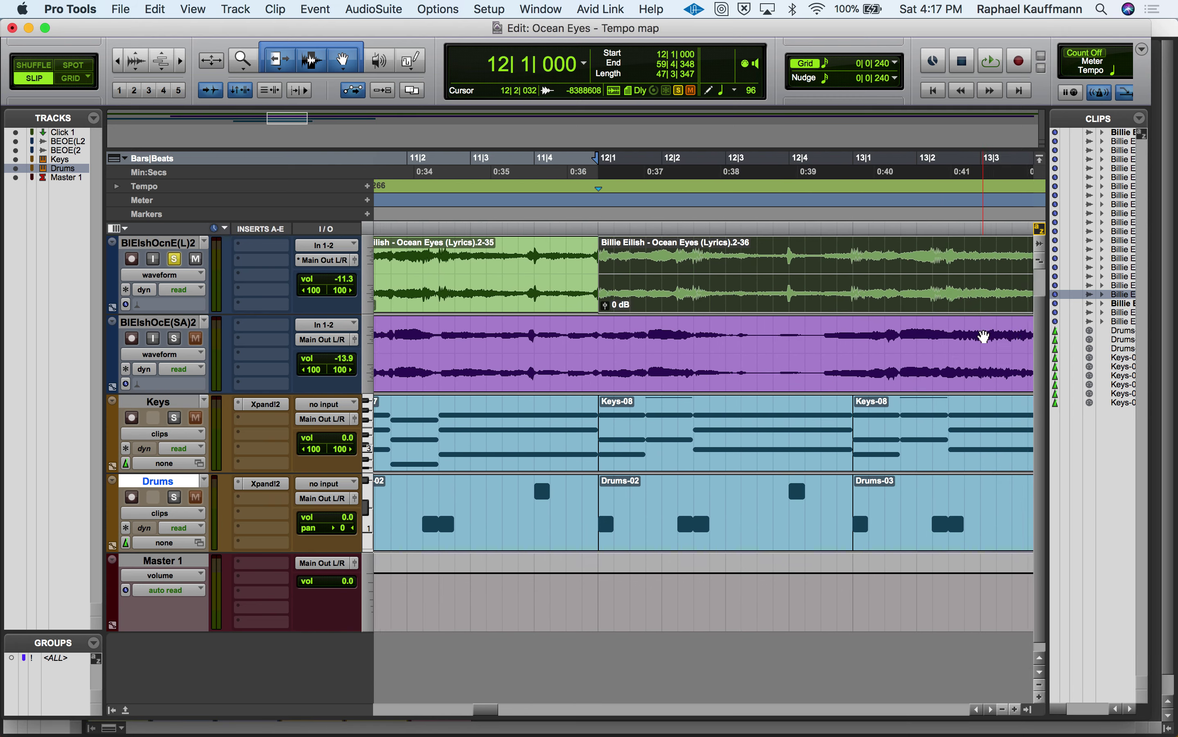
{"action": "scroll", "coordinate": [983, 336], "scroll_direction": "up", "scroll_amount": 2}
{"action": "scroll", "coordinate": [984, 336], "scroll_direction": "right", "scroll_amount": 1}
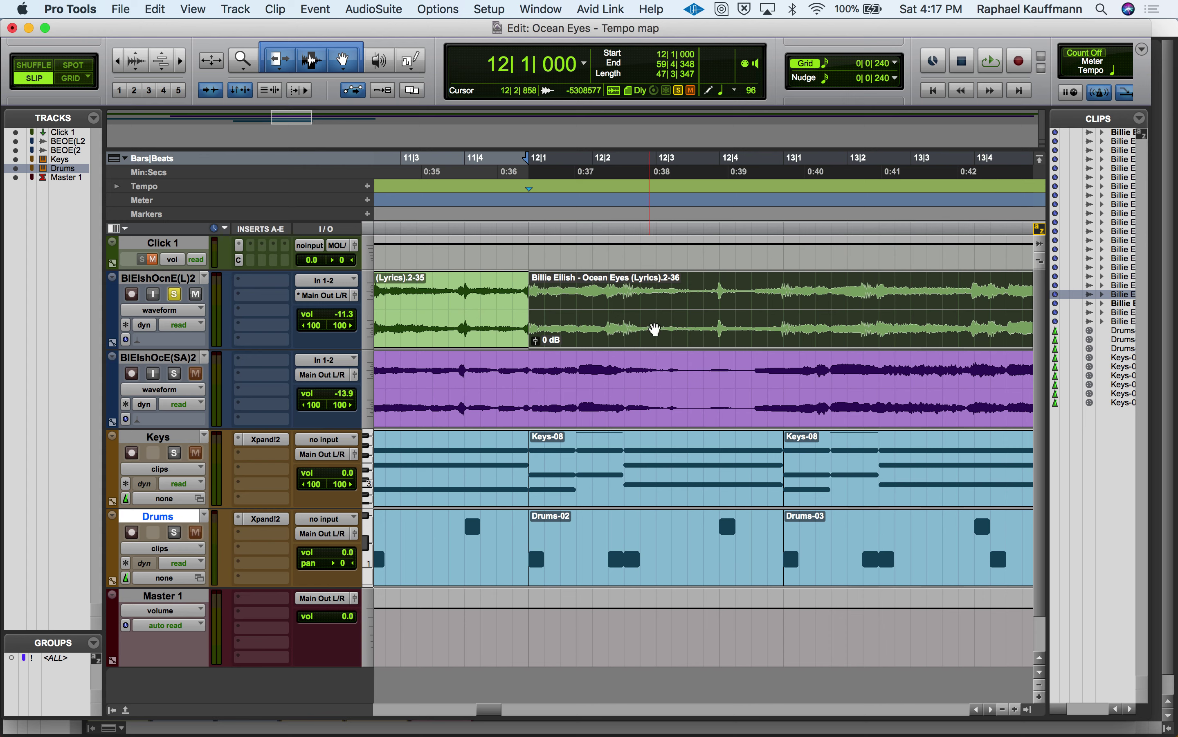
{"action": "key", "text": "space"}
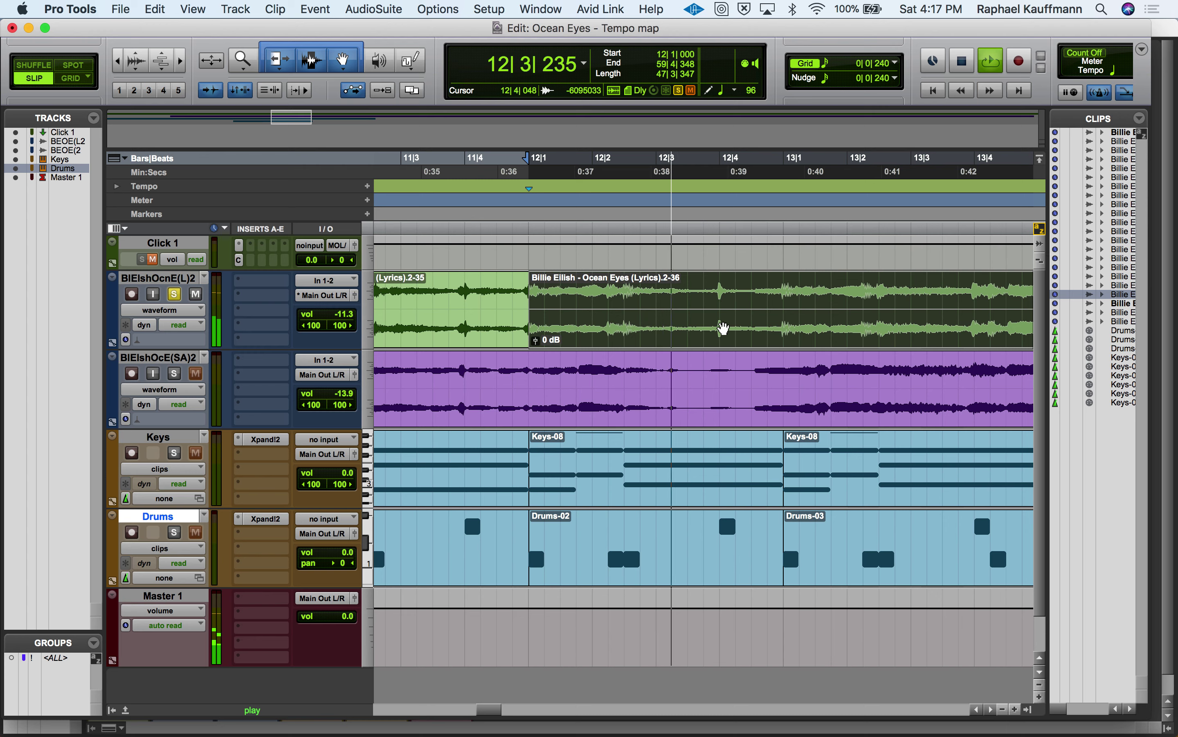
{"action": "key", "text": "space"}
Split the lyrics clip at 12|4|602 and beat-map clip 2-37 from bar 12 to bar 13.
{"action": "left_click", "coordinate": [760, 307]}
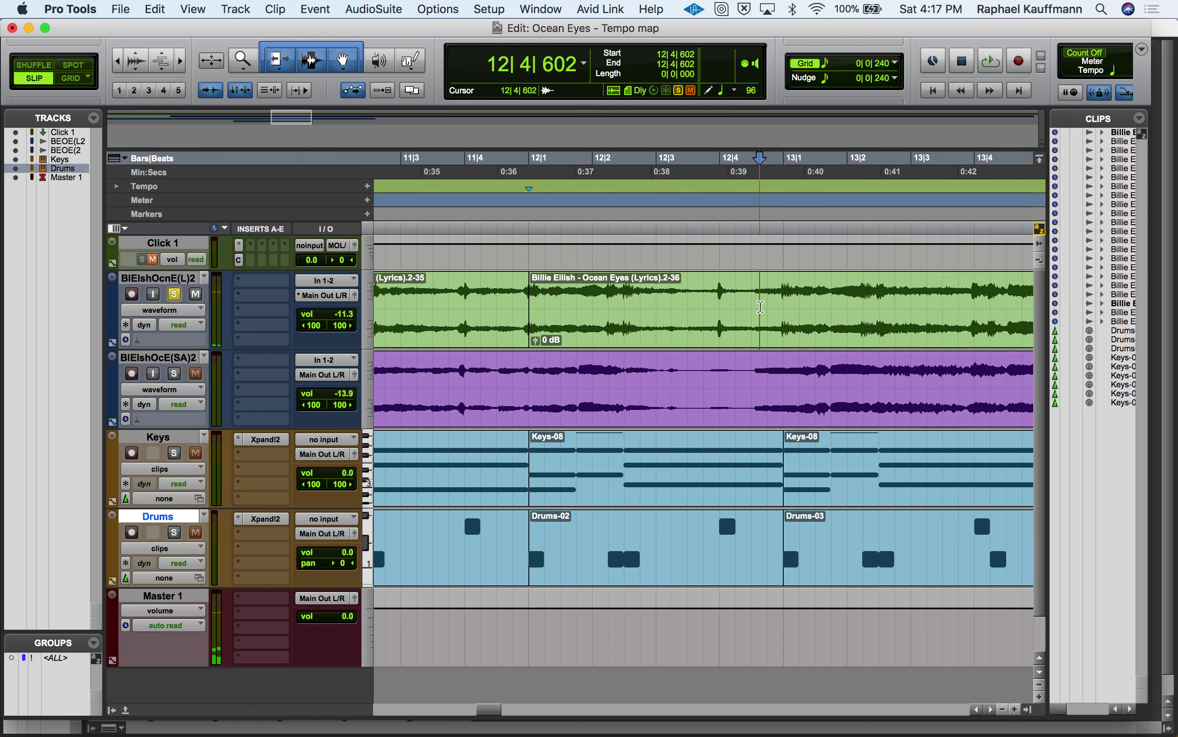
{"action": "key", "text": "super+e"}
{"action": "left_click", "coordinate": [744, 325]}
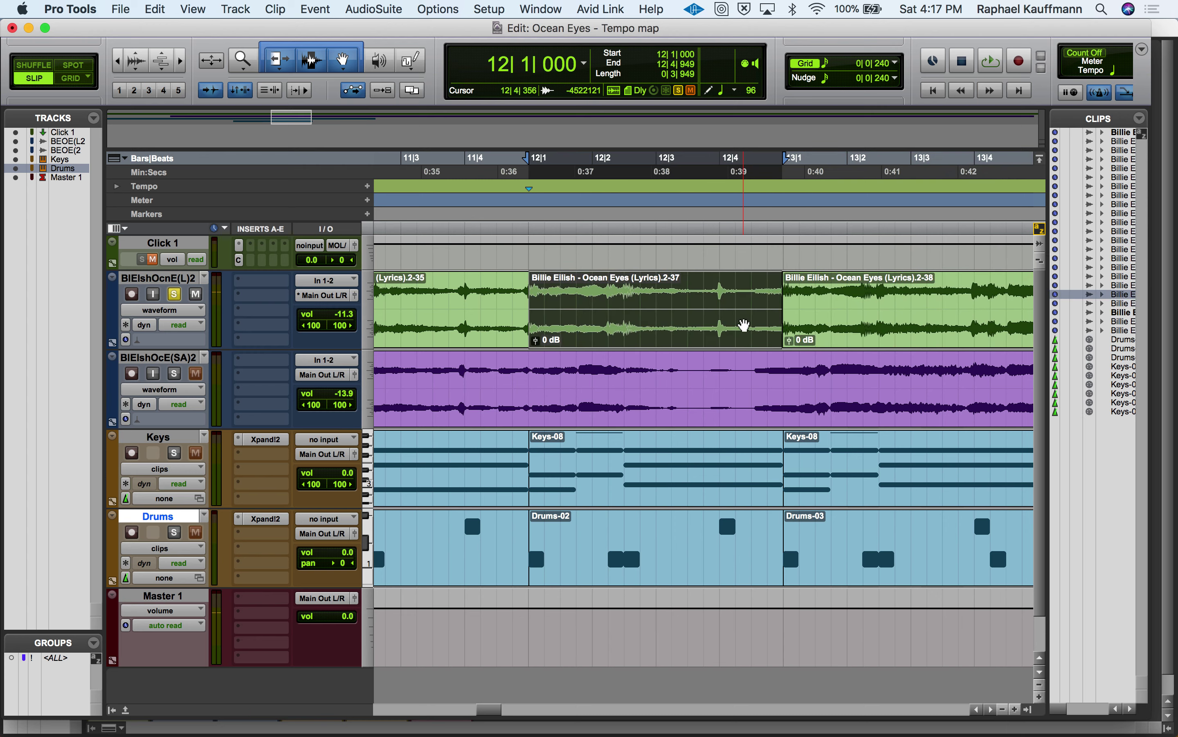
{"action": "key", "text": "super+i"}
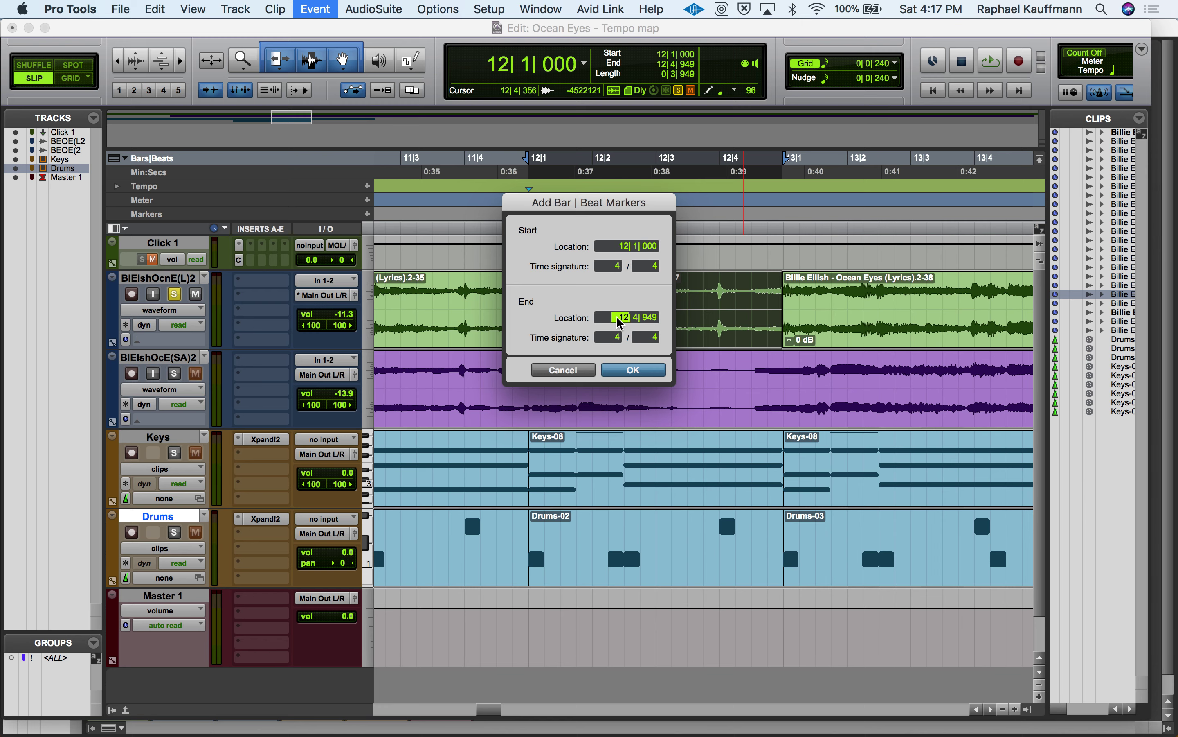
{"action": "left_click", "coordinate": [634, 370]}
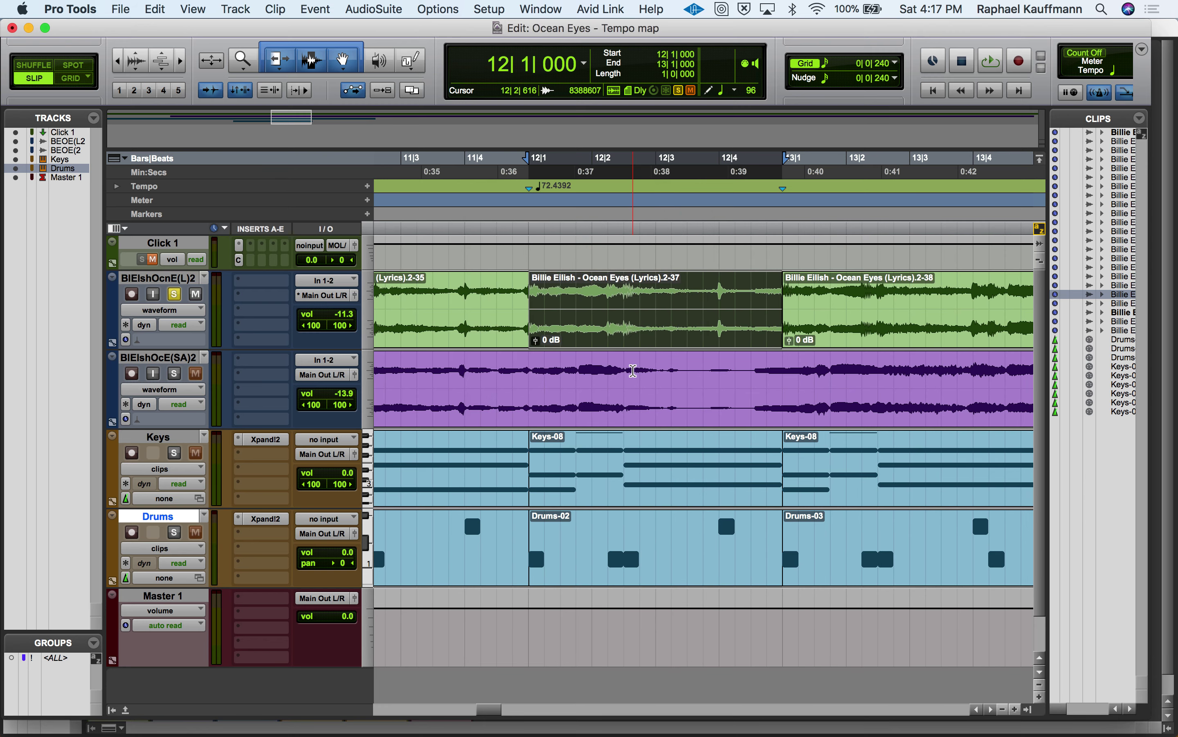
Audition clip 2-38 to locate bar 14's start and split the lyrics clip at 13|4|959.
{"action": "left_click", "coordinate": [858, 337]}
{"action": "key", "text": "space"}
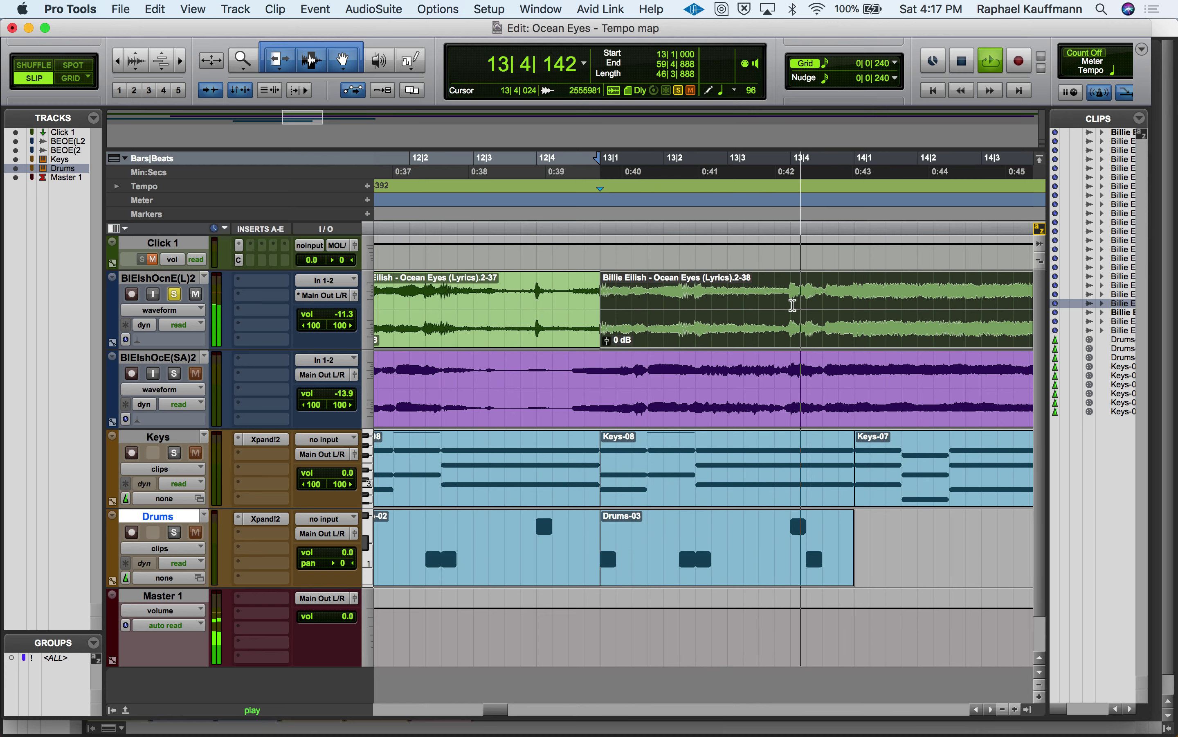
{"action": "key", "text": "space"}
{"action": "left_click", "coordinate": [847, 301]}
{"action": "key", "text": "super+bracketleft"}
{"action": "key", "text": "super+bracketleft"}
{"action": "key", "text": "super+bracketleft"}
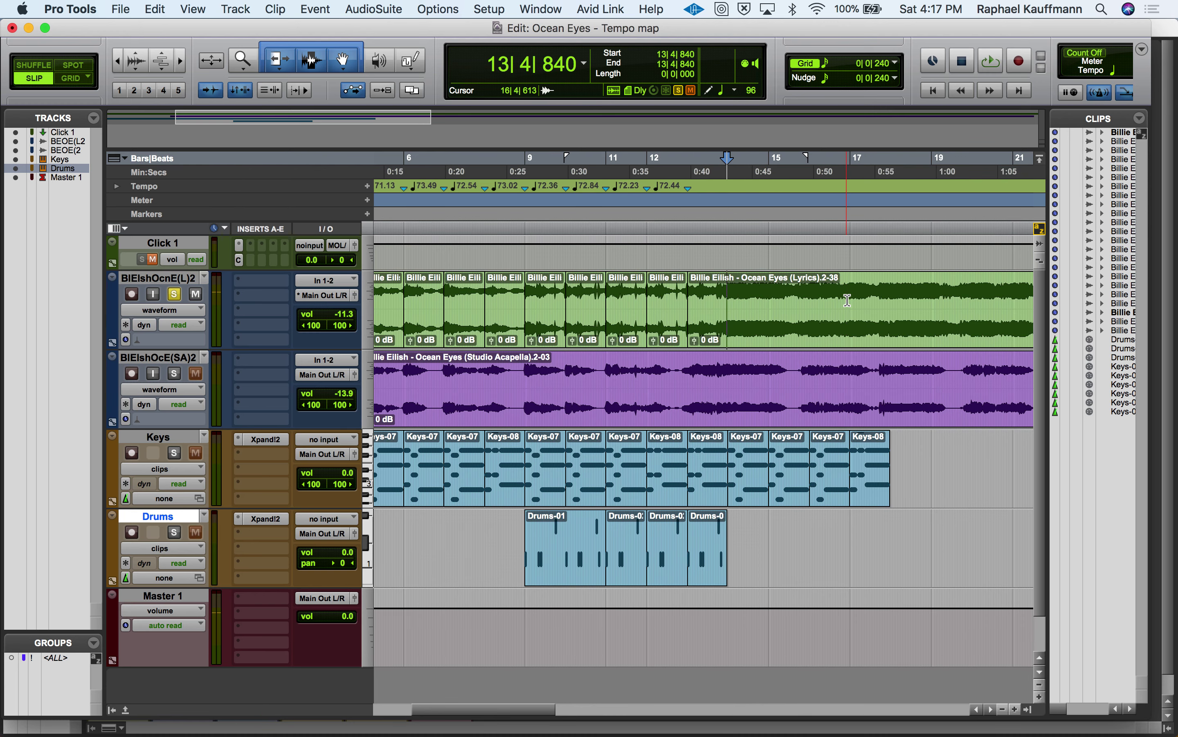
{"action": "key", "text": "super+bracketright"}
{"action": "key", "text": "super+bracketright"}
{"action": "key", "text": "super+bracketright"}
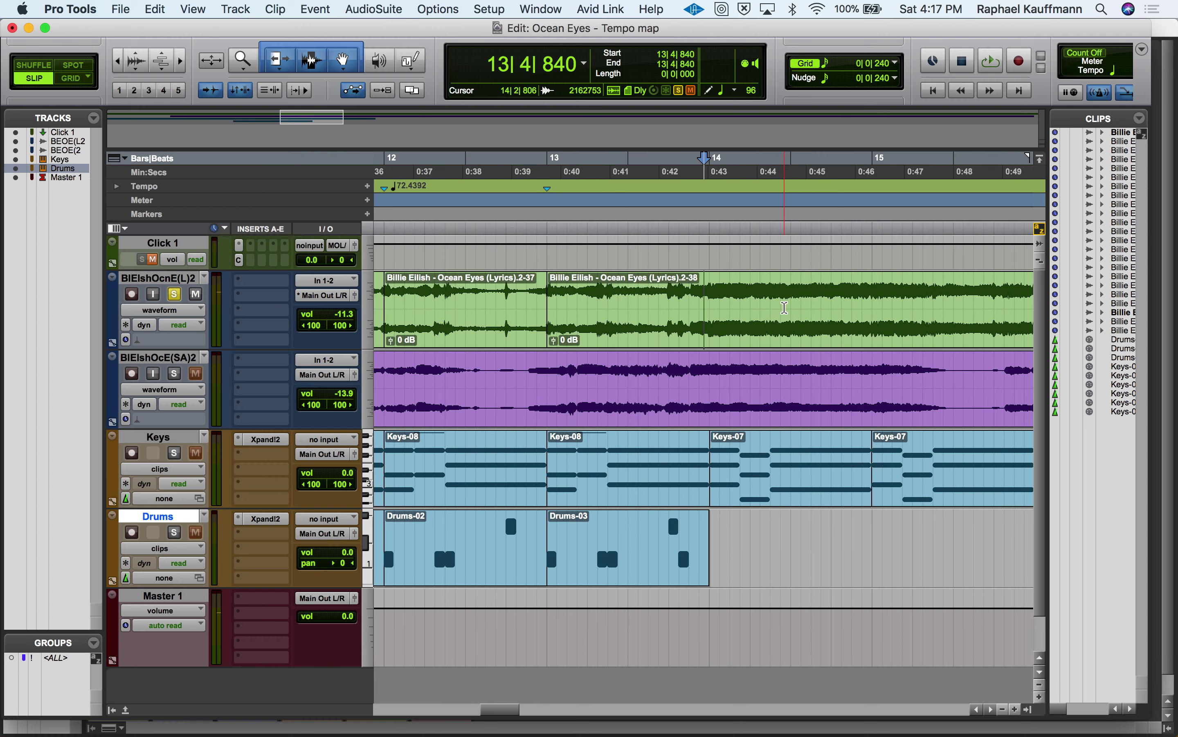
{"action": "left_click", "coordinate": [557, 307]}
{"action": "key", "text": "space"}
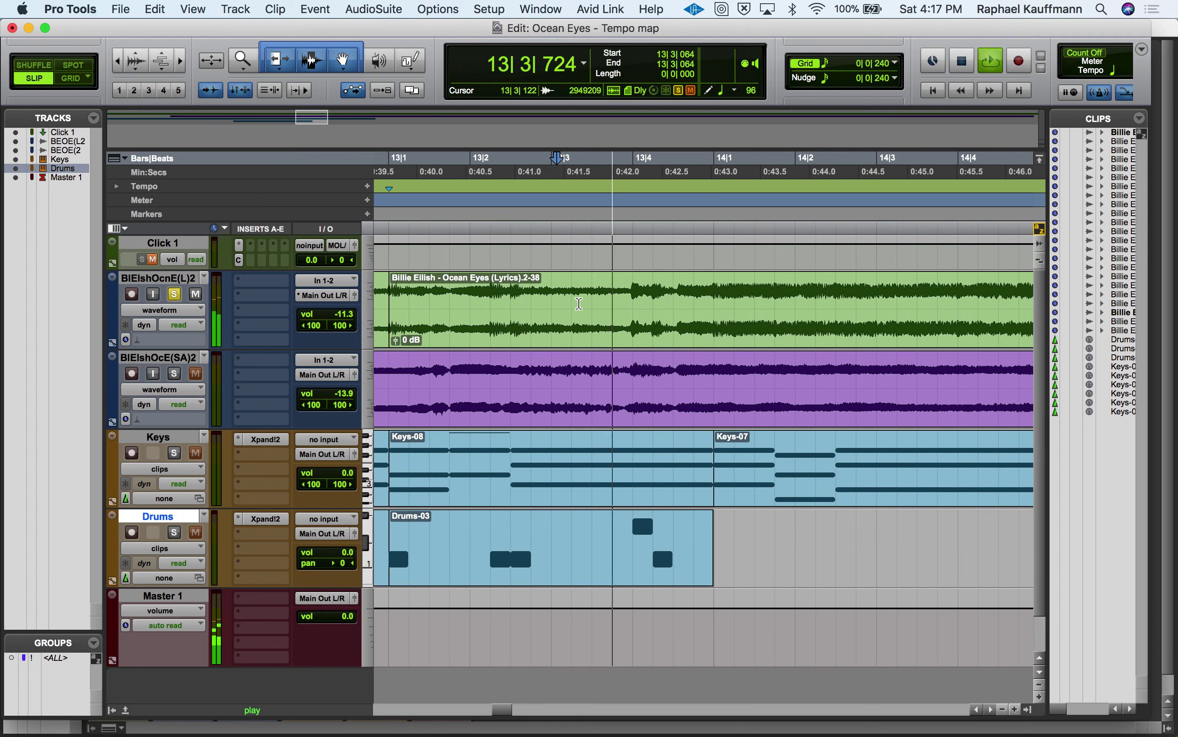
{"action": "key", "text": "space"}
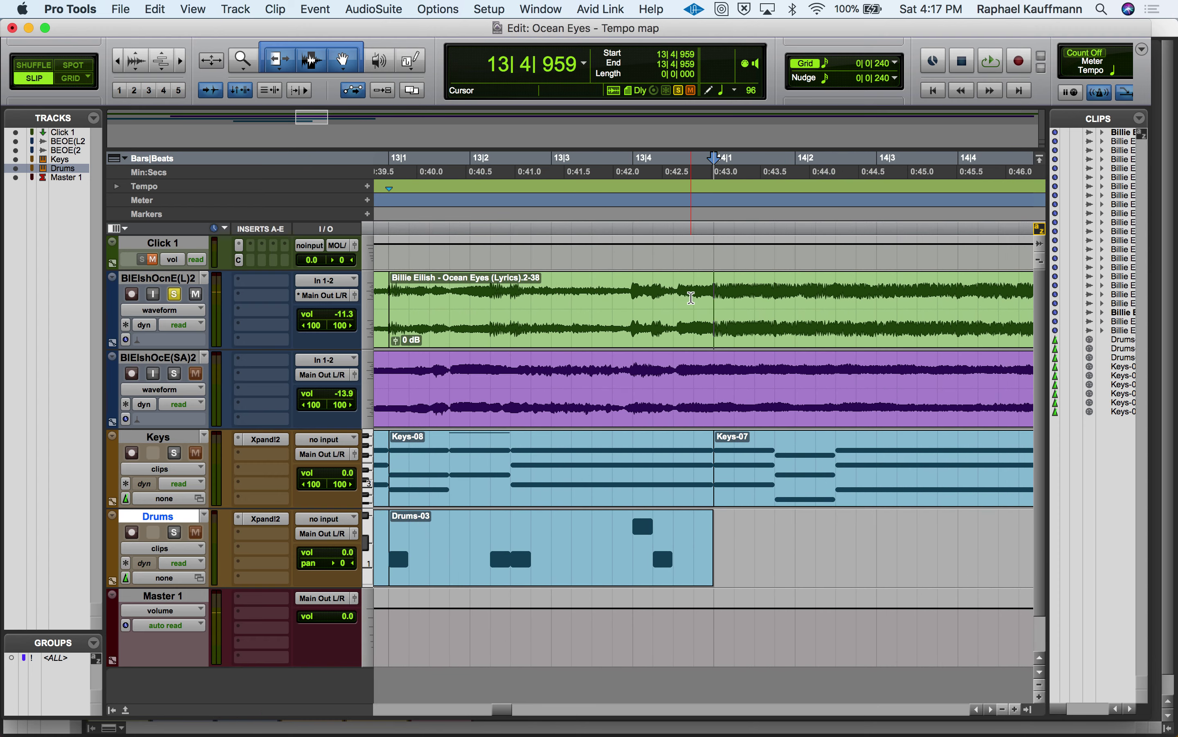
{"action": "key", "text": "super+e"}
Beat-map clip 2-39 from bar 13 to end at 14|1|000, then select the bar 14 clip.
{"action": "left_click", "coordinate": [668, 329]}
{"action": "key", "text": "space"}
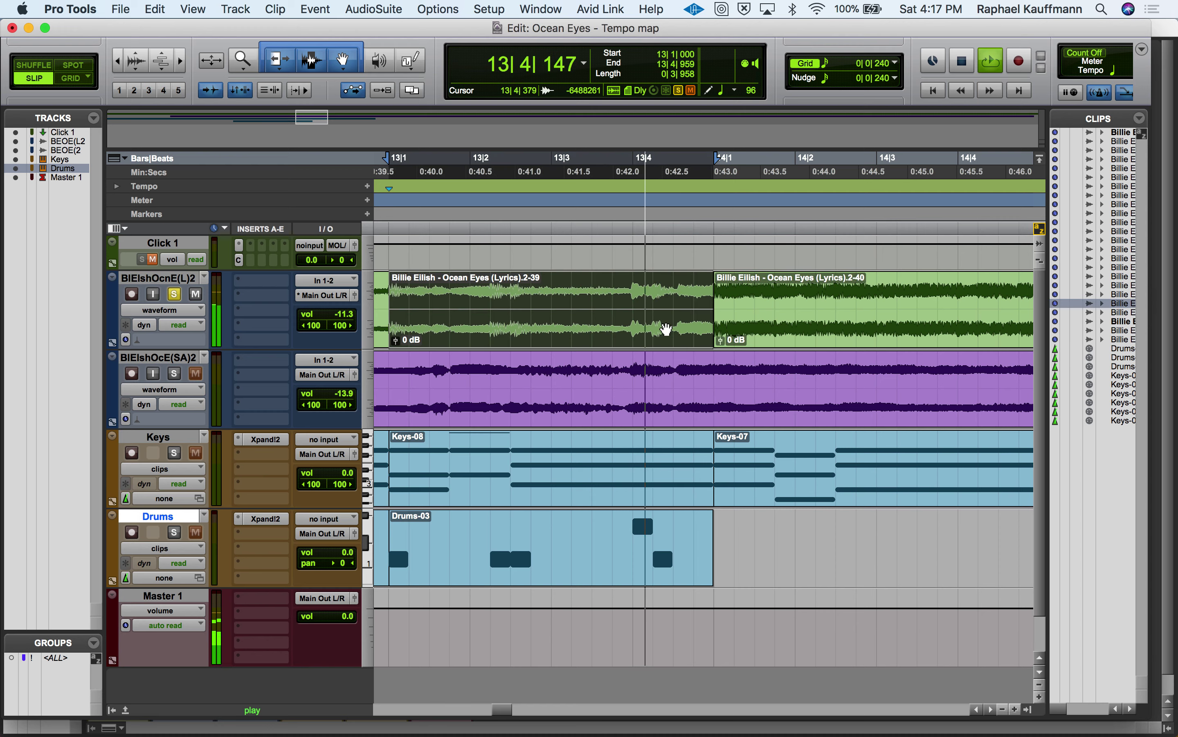
{"action": "key", "text": "space"}
{"action": "key", "text": "super+i"}
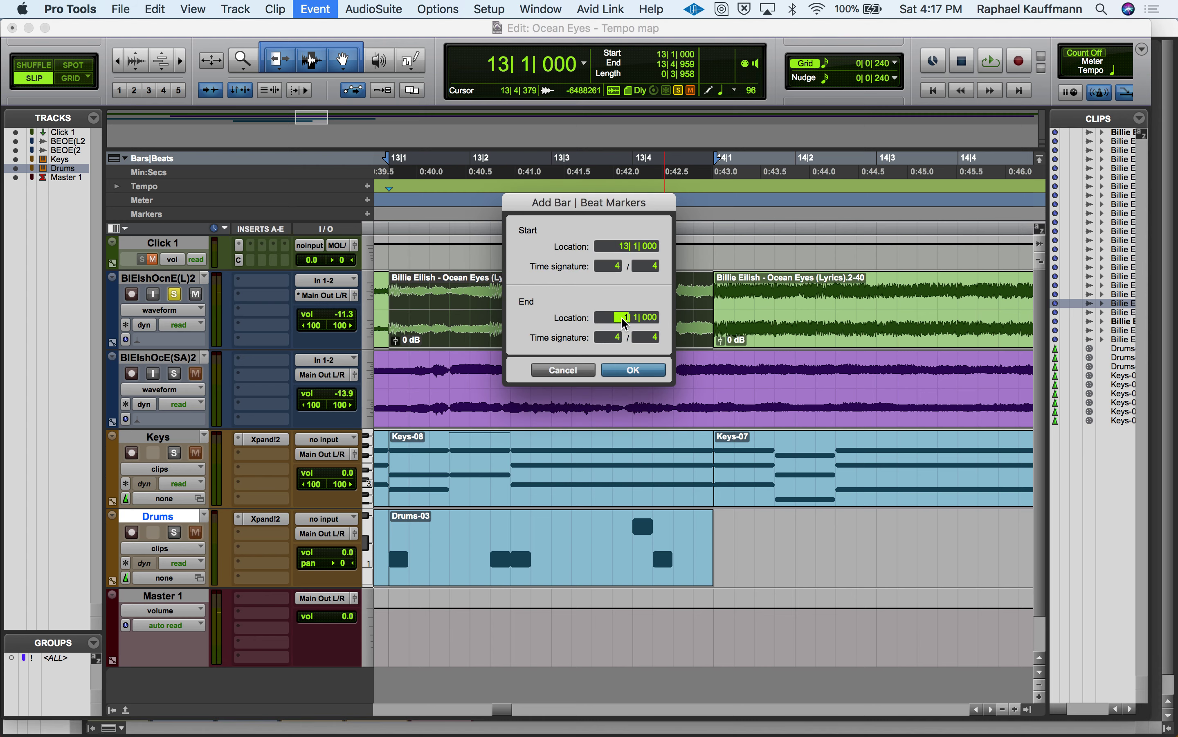
{"action": "key", "text": "Return"}
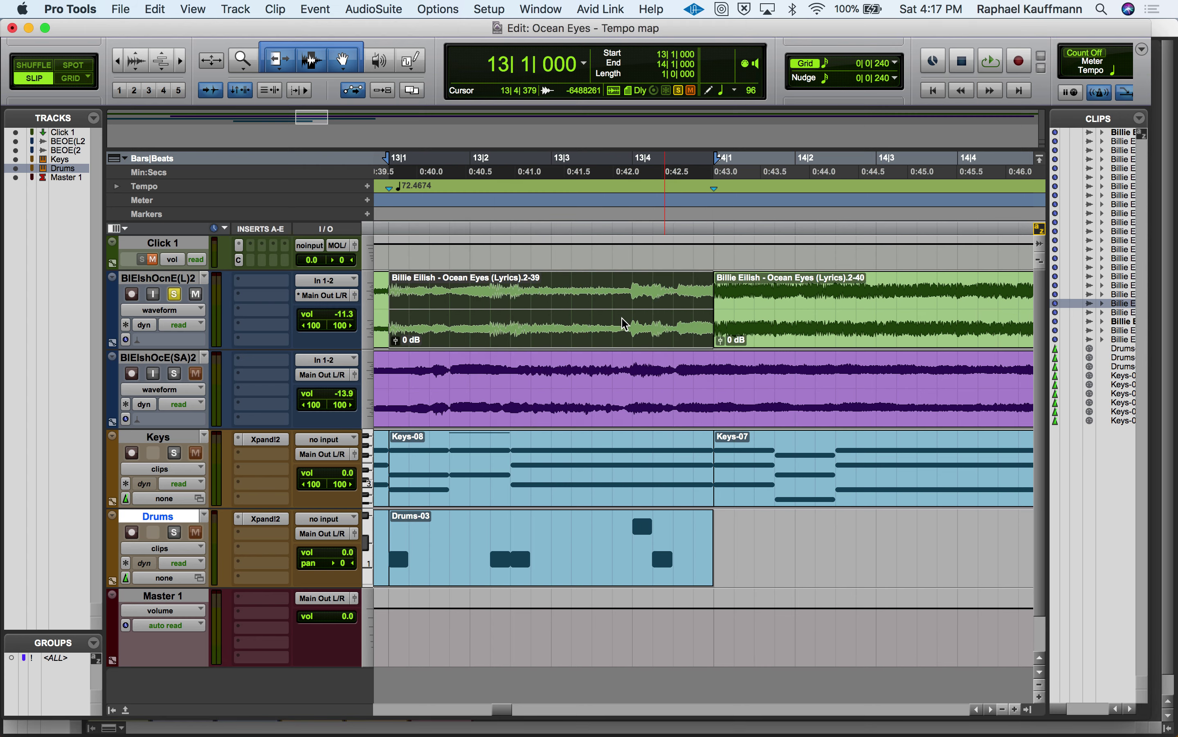
{"action": "left_click", "coordinate": [759, 331]}
{"action": "scroll", "coordinate": [759, 331], "scroll_direction": "left", "scroll_amount": 10}
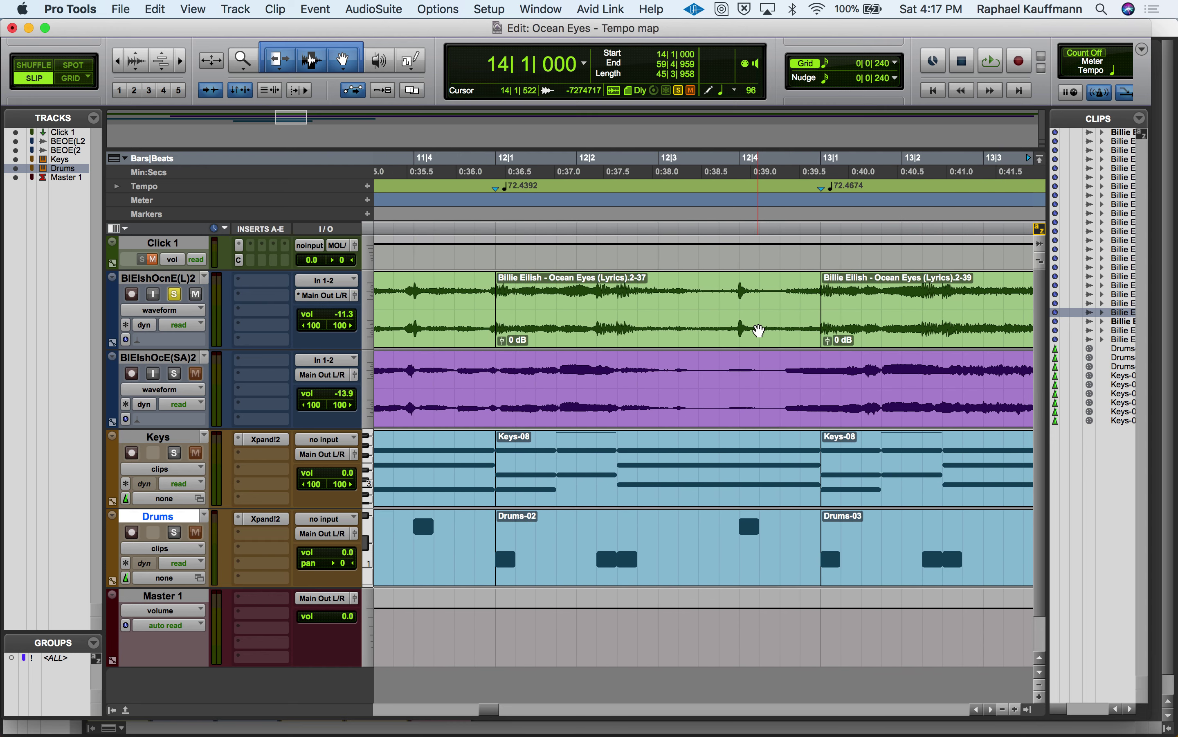
Widen the view to bars 9–16 and play the drums against the song from bar 10, then bar 9.
{"action": "key", "text": "super+bracketleft"}
{"action": "key", "text": "super+bracketleft"}
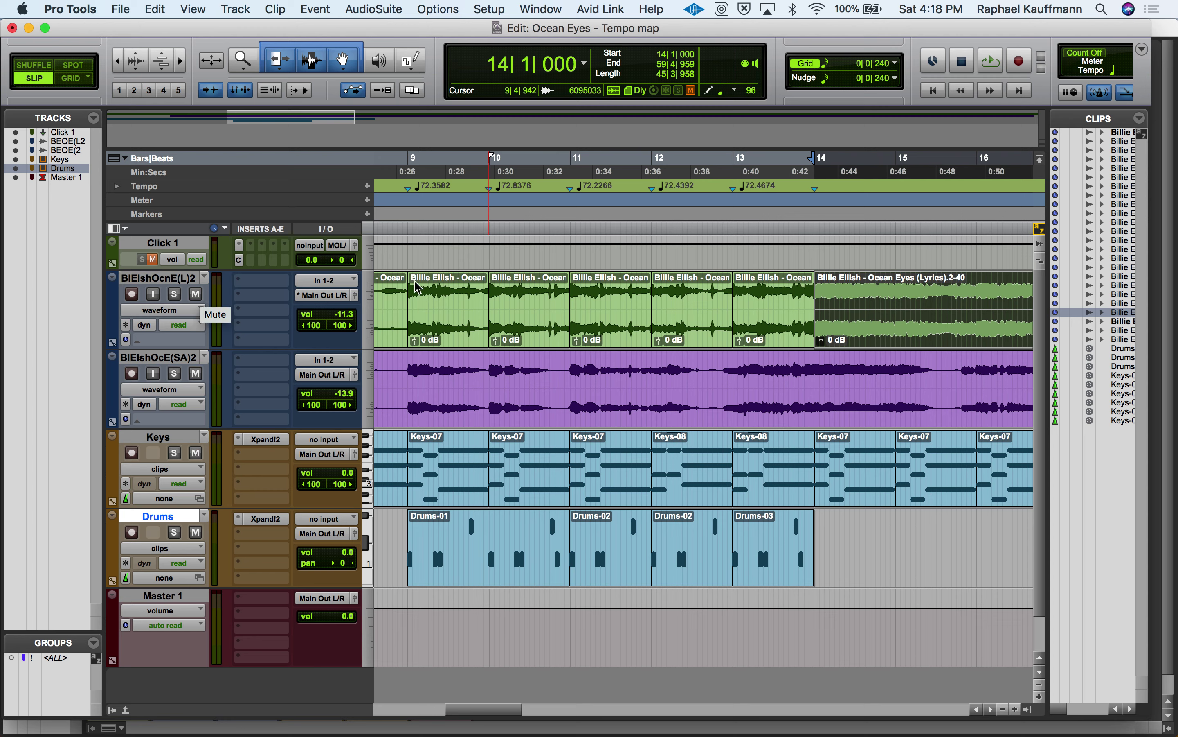
{"action": "left_click", "coordinate": [515, 291]}
{"action": "key", "text": "space"}
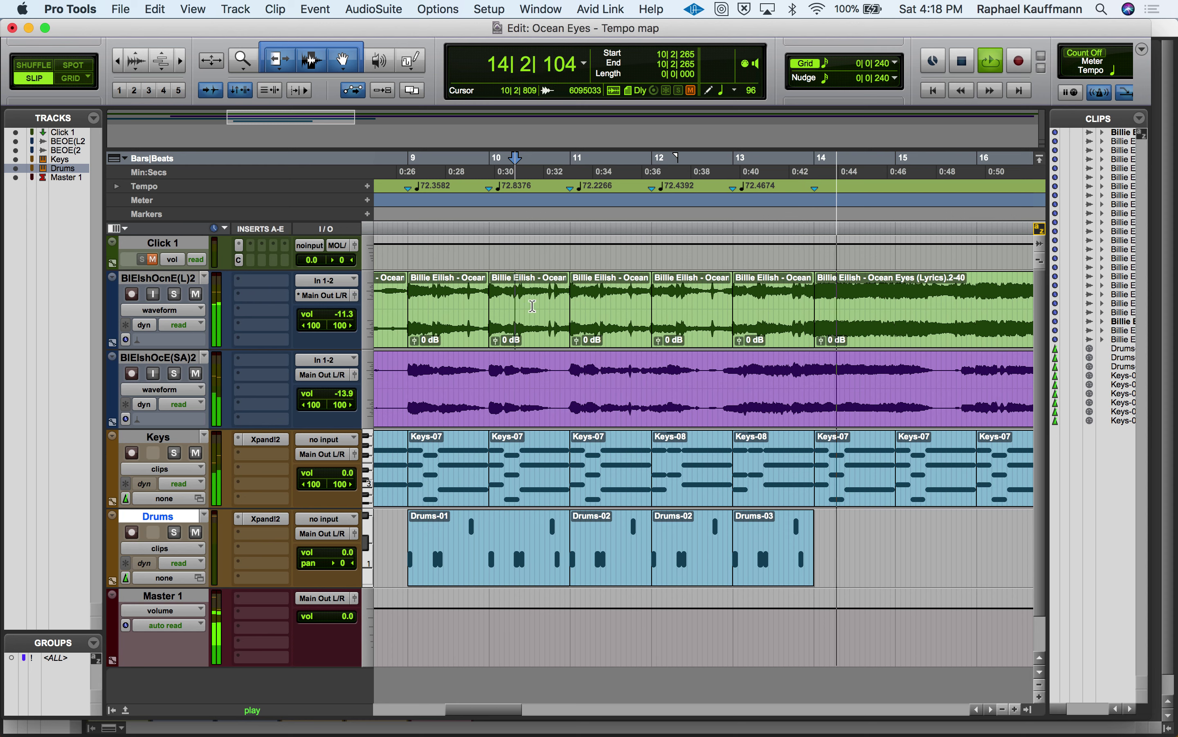
{"action": "key", "text": "space"}
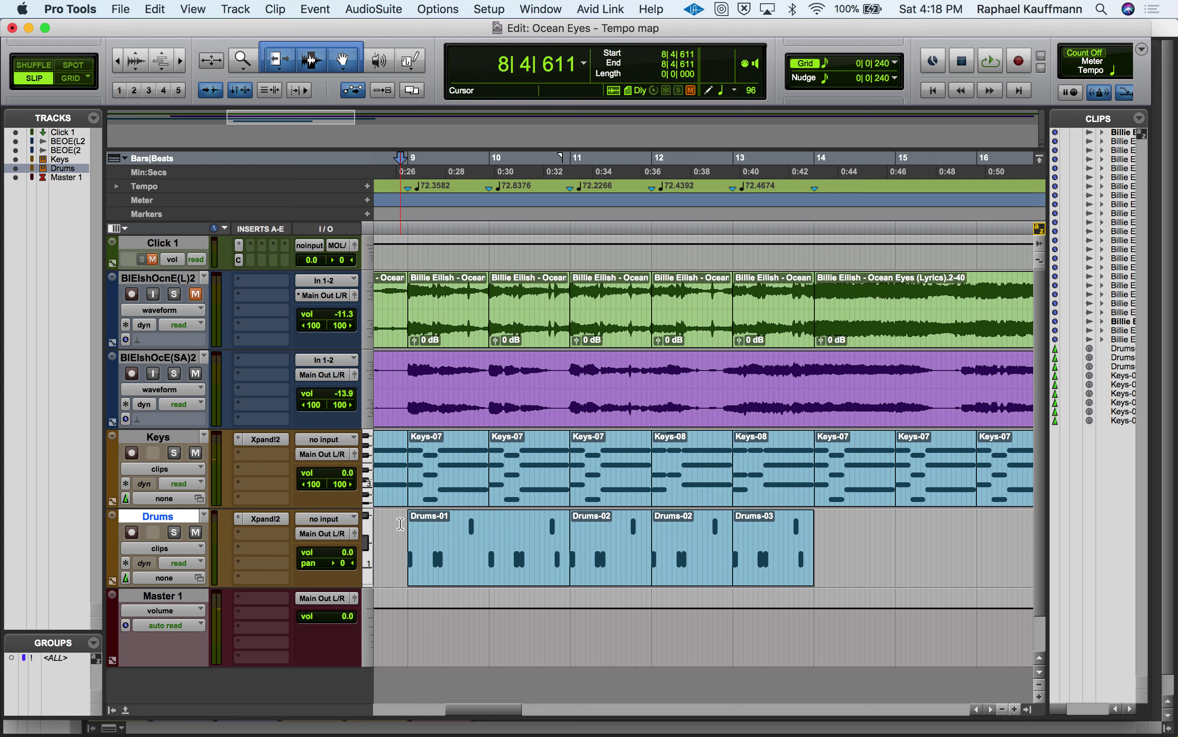
{"action": "key", "text": "space"}
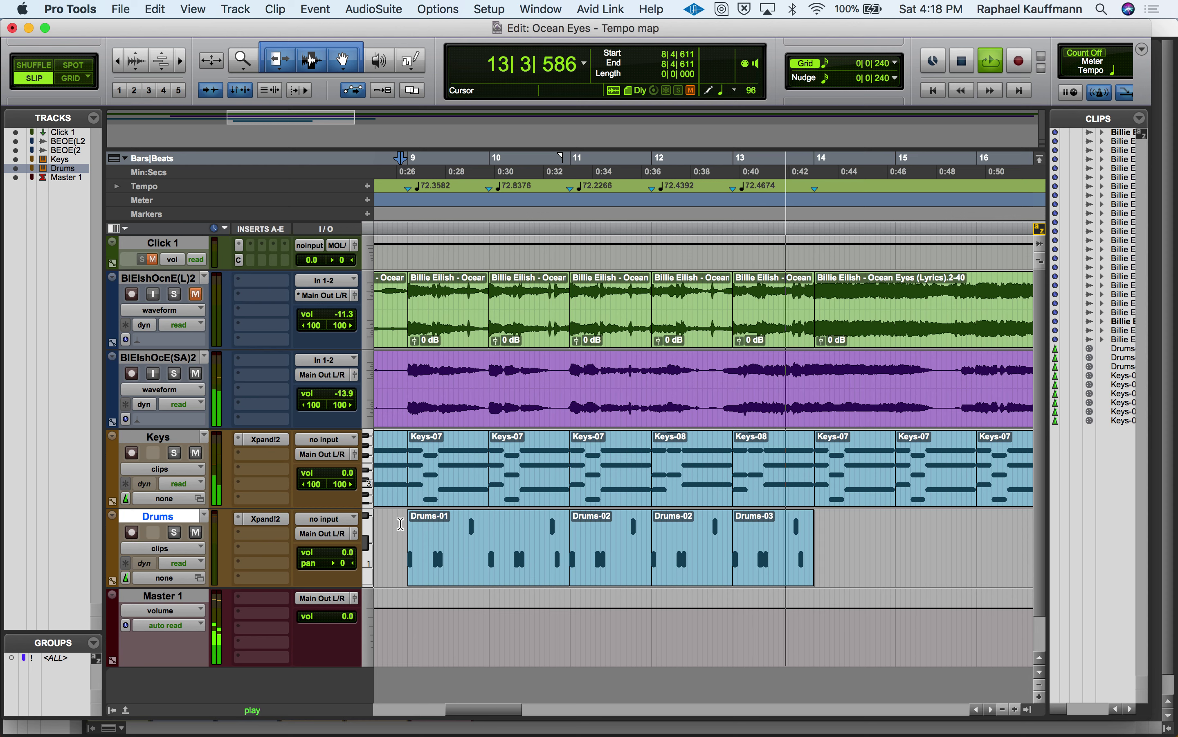
{"action": "key", "text": "space"}
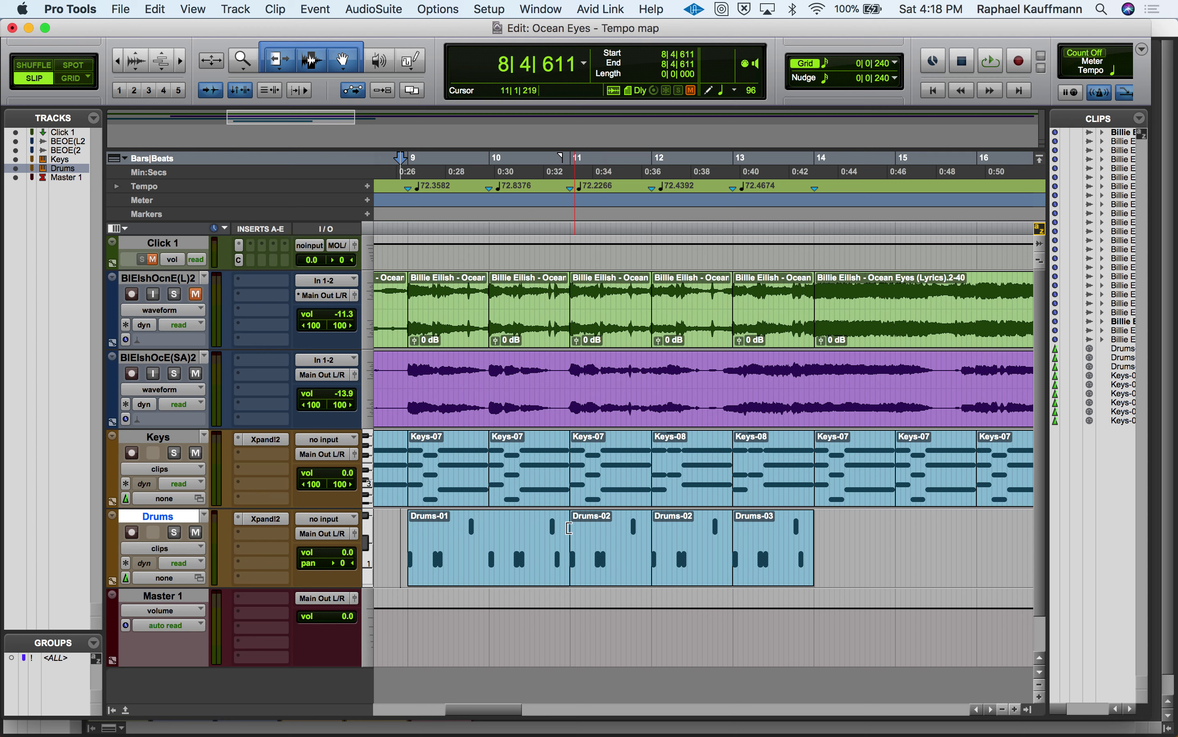
Replay the passage from late in bar 10 into bar 11.
{"action": "left_click", "coordinate": [546, 524]}
{"action": "key", "text": "space"}
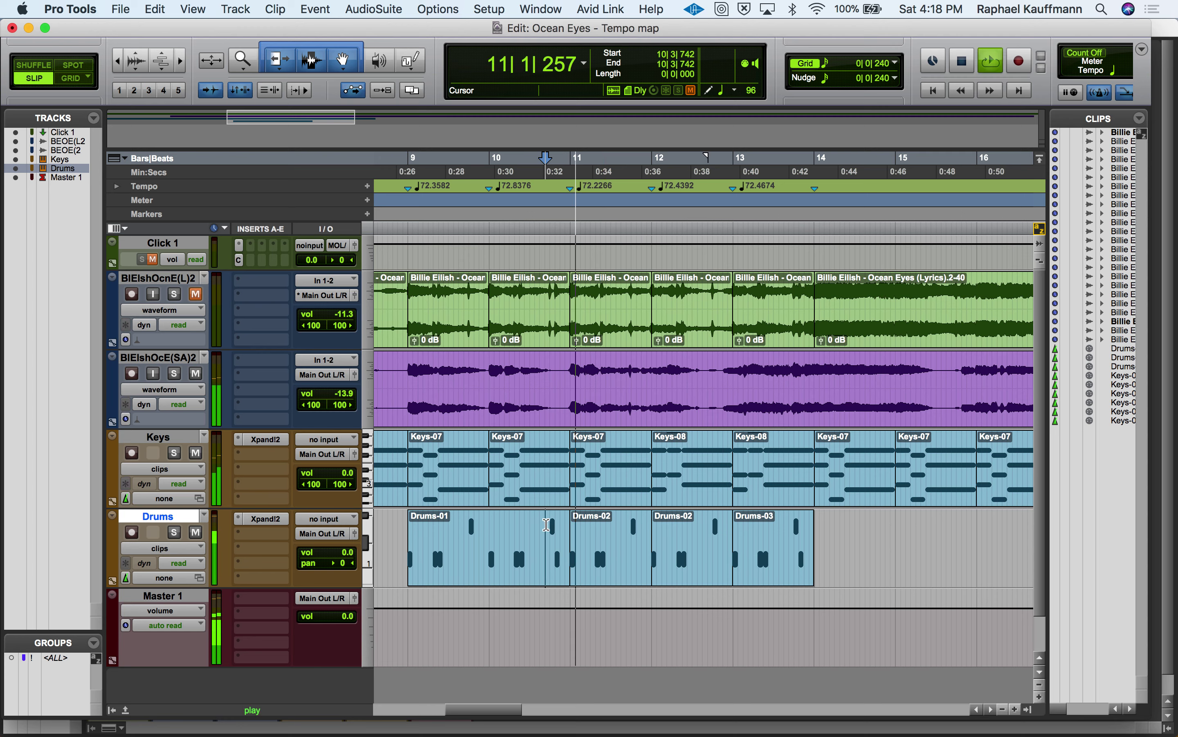
{"action": "key", "text": "space"}
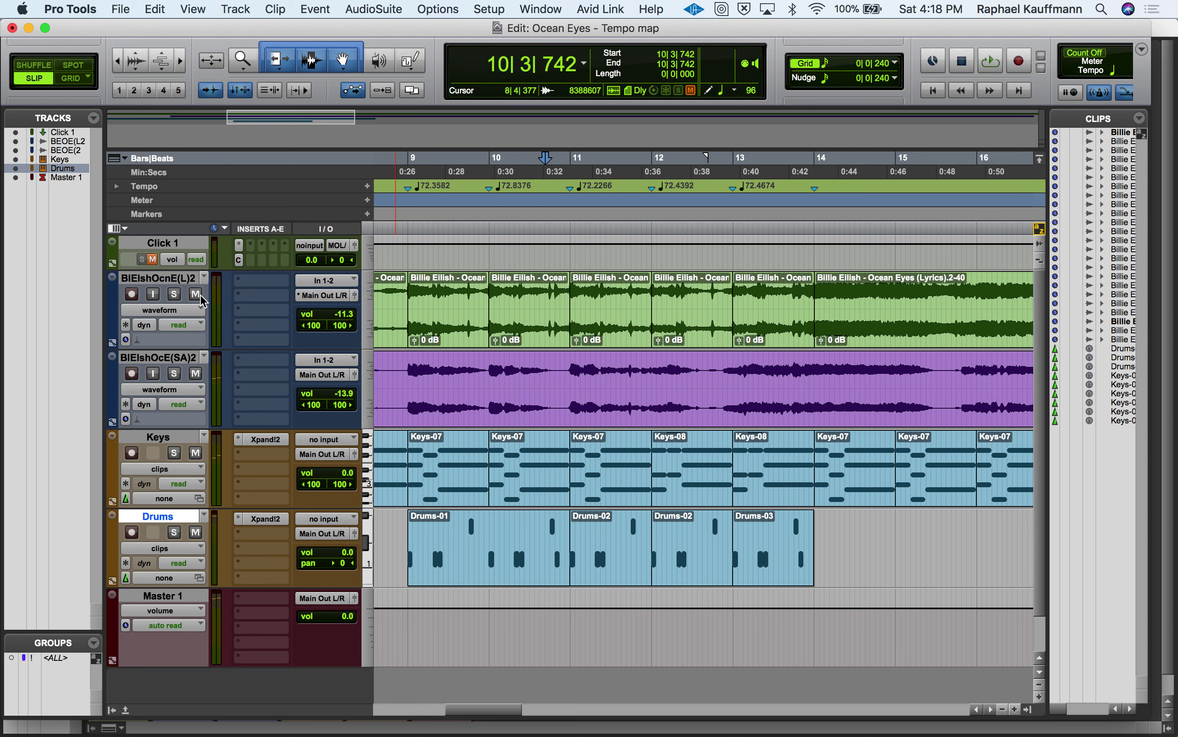
{"action": "key", "text": "space"}
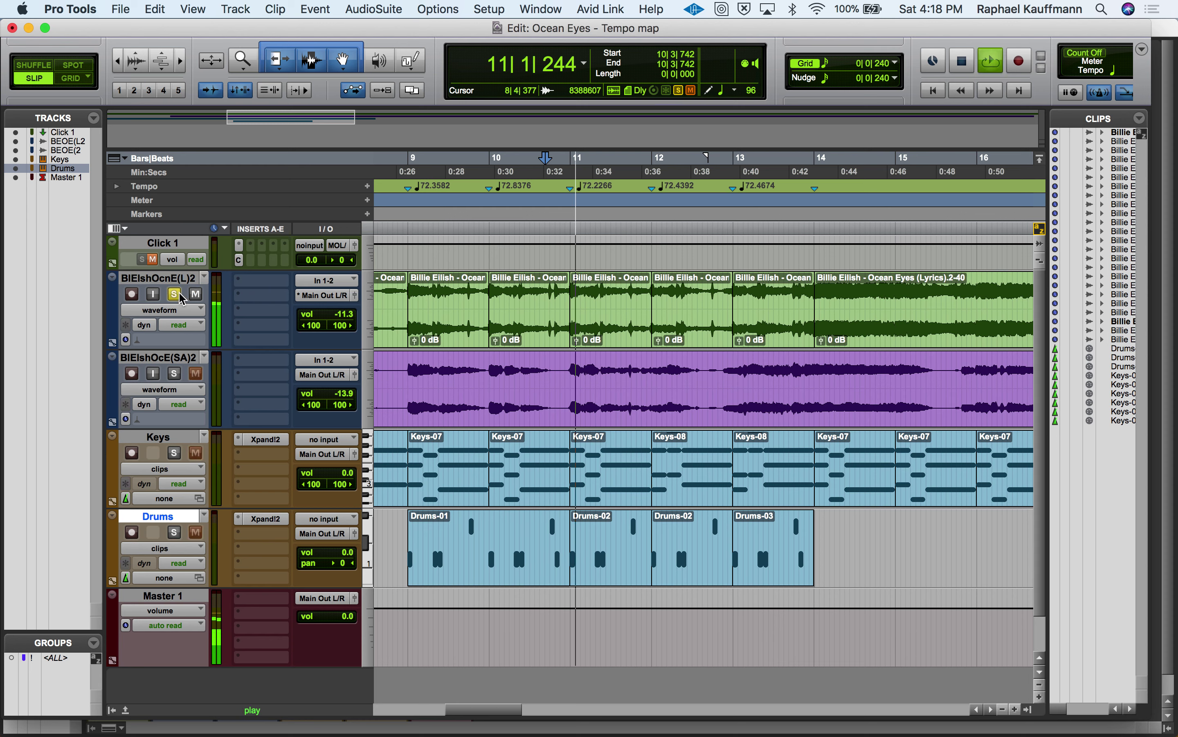
{"action": "key", "text": "space"}
Unsolo the full song track and play back from 10|3|315.
{"action": "left_click", "coordinate": [174, 295]}
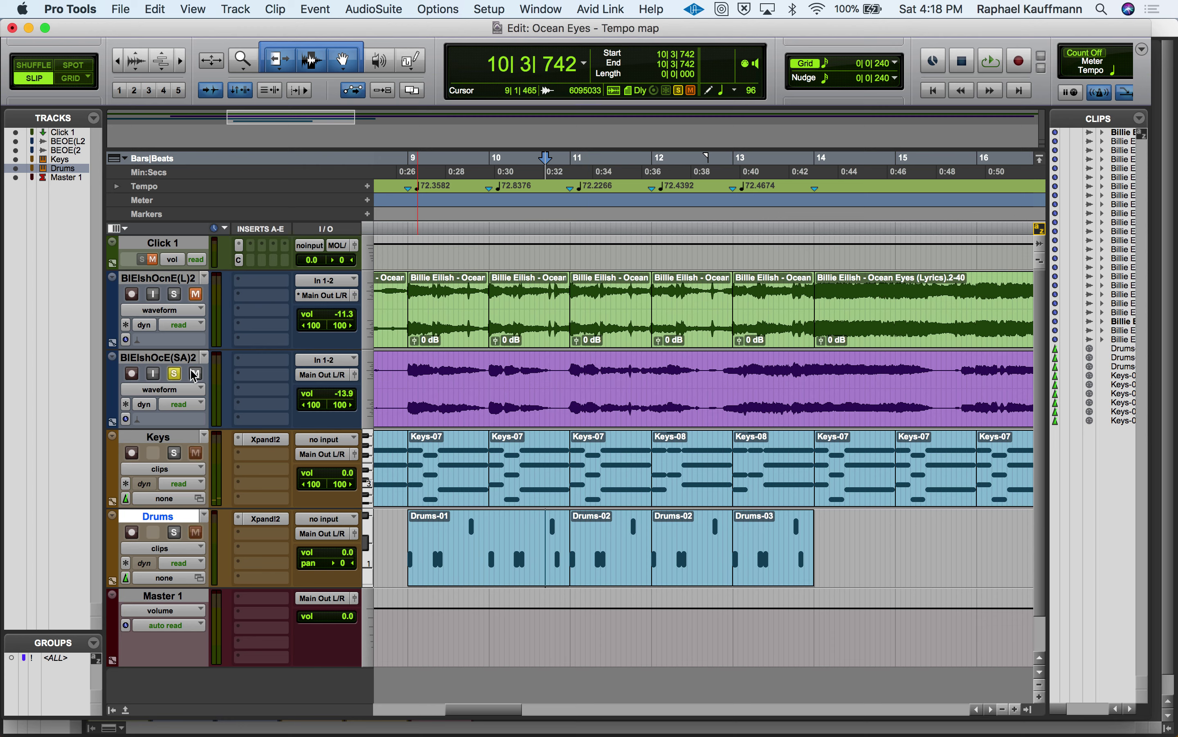
{"action": "left_click", "coordinate": [537, 368]}
{"action": "key", "text": "space"}
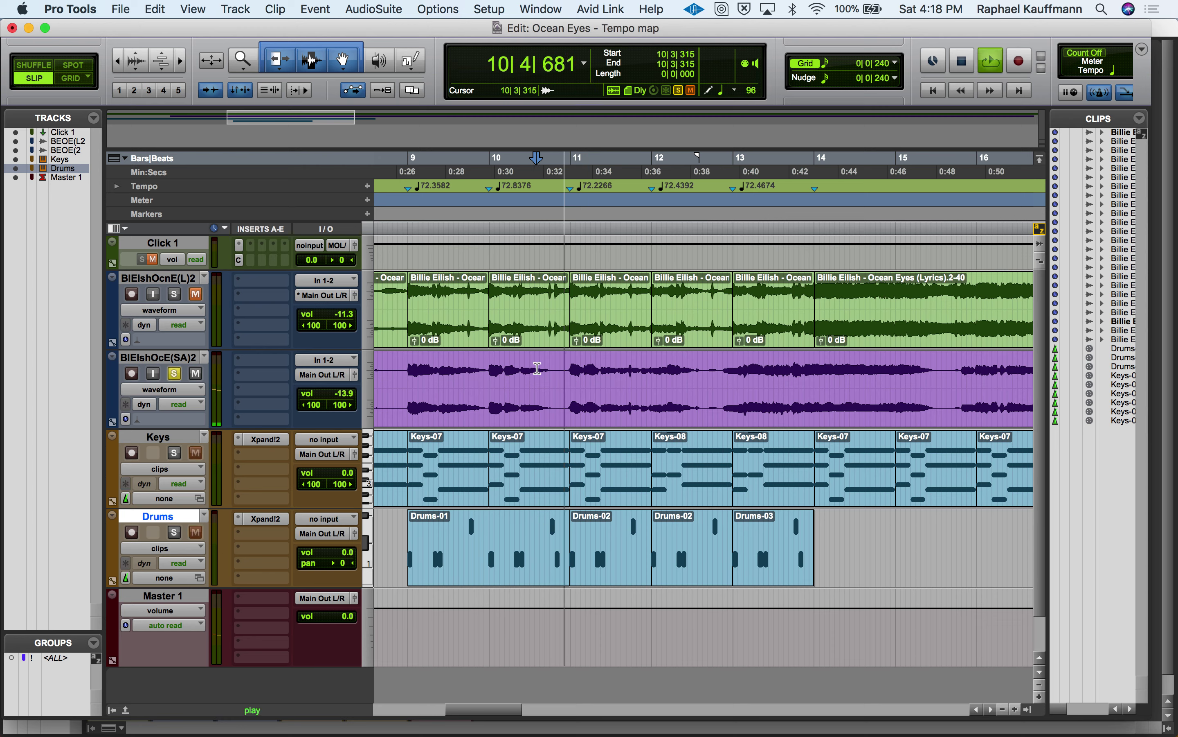
{"action": "key", "text": "space"}
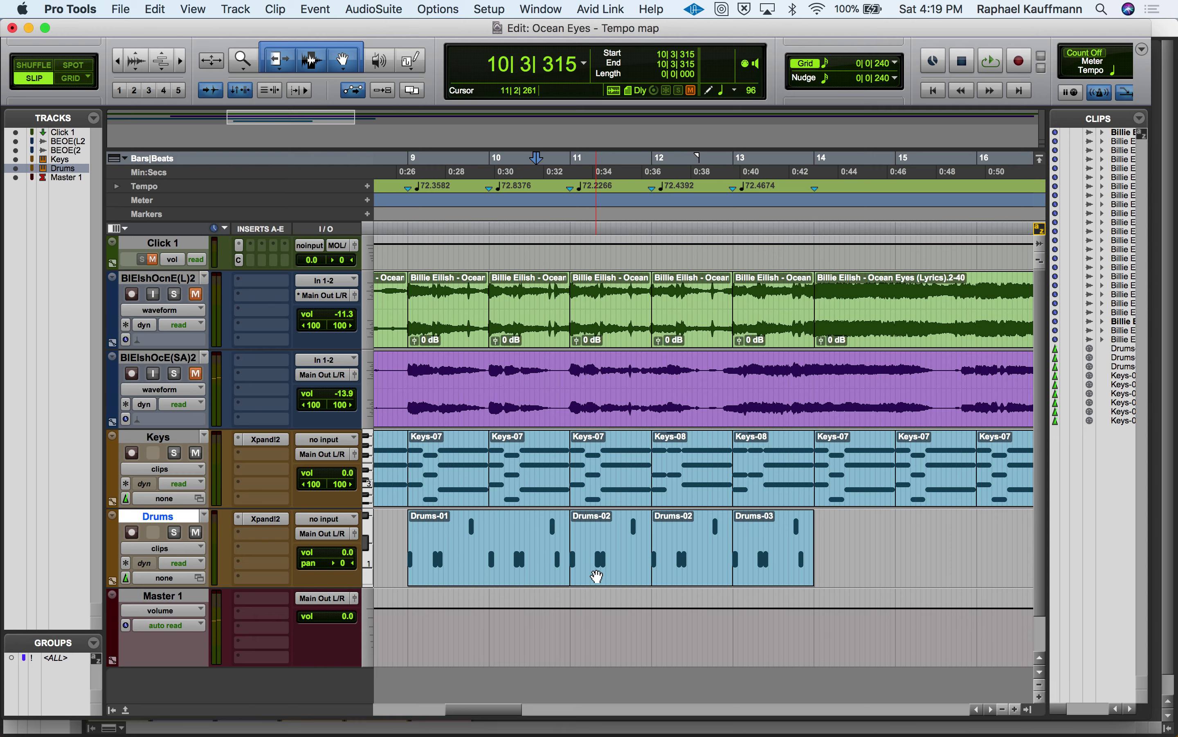
Open the Drums clip in the MIDI Editor, play from near bar 10, and zoom to bars 10–12.
{"action": "double_click", "coordinate": [596, 577]}
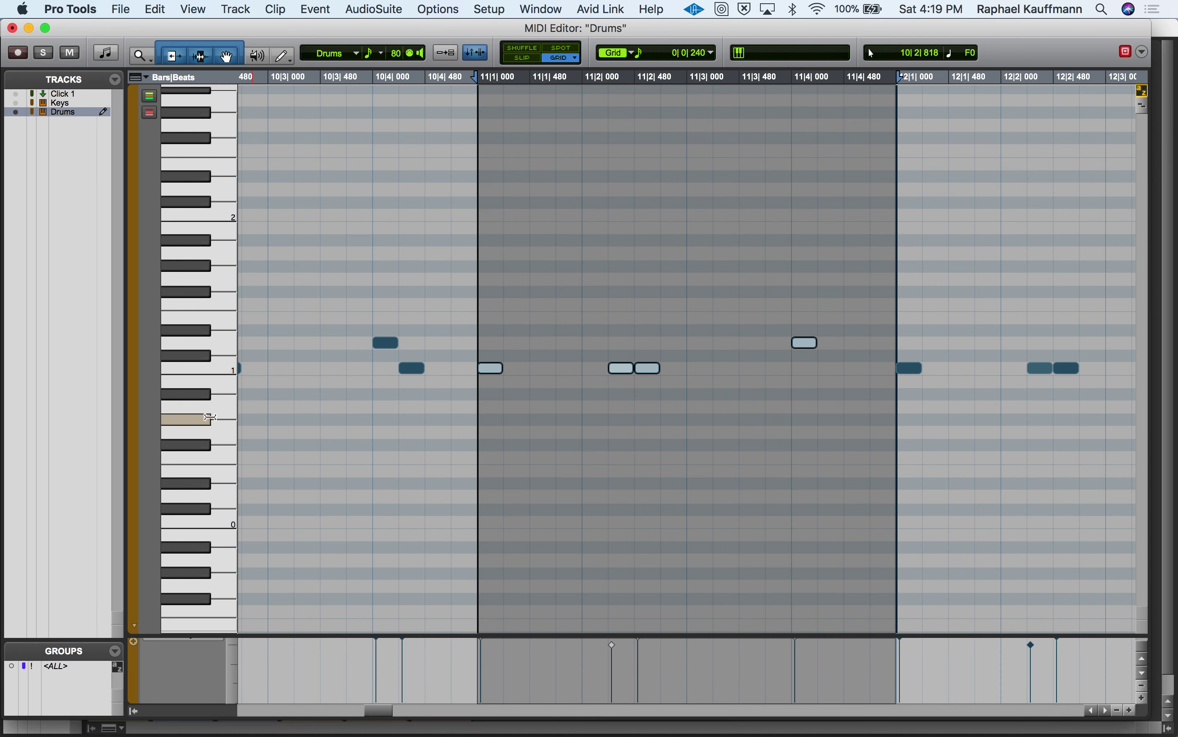
{"action": "left_click_drag", "start_coordinate": [213, 418], "coordinate": [199, 292]}
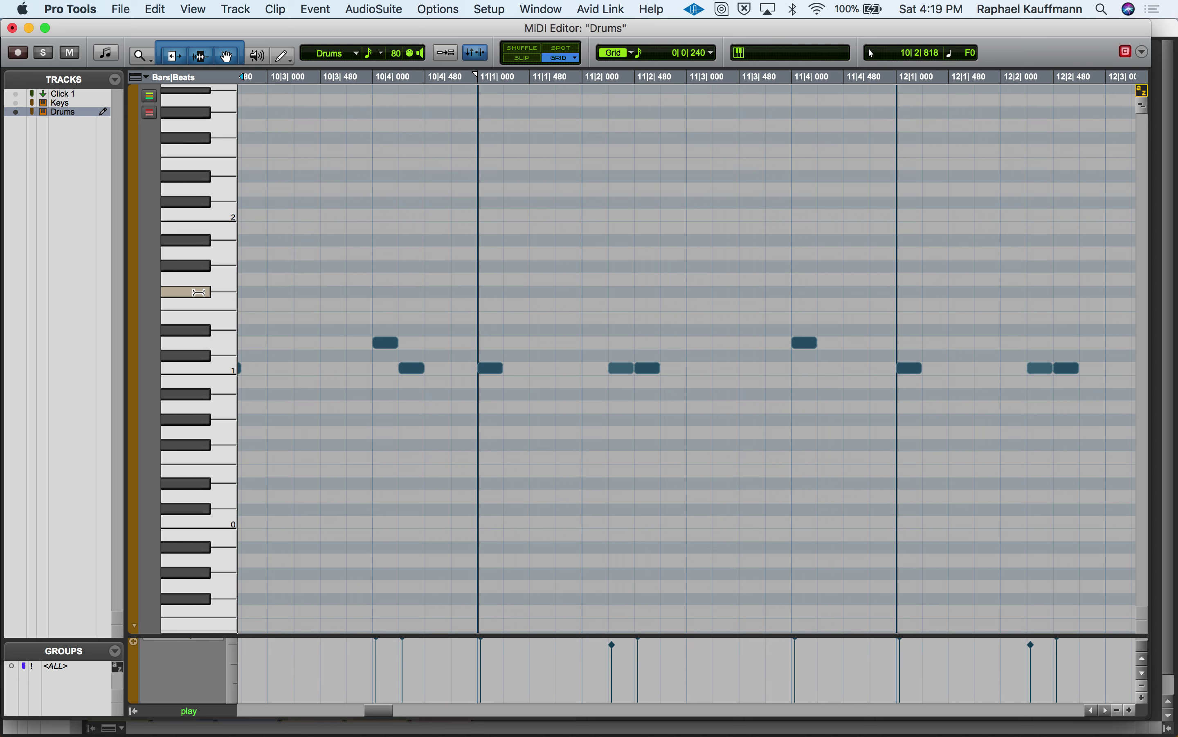
{"action": "key", "text": "super+bracketleft"}
{"action": "key", "text": "super+bracketleft"}
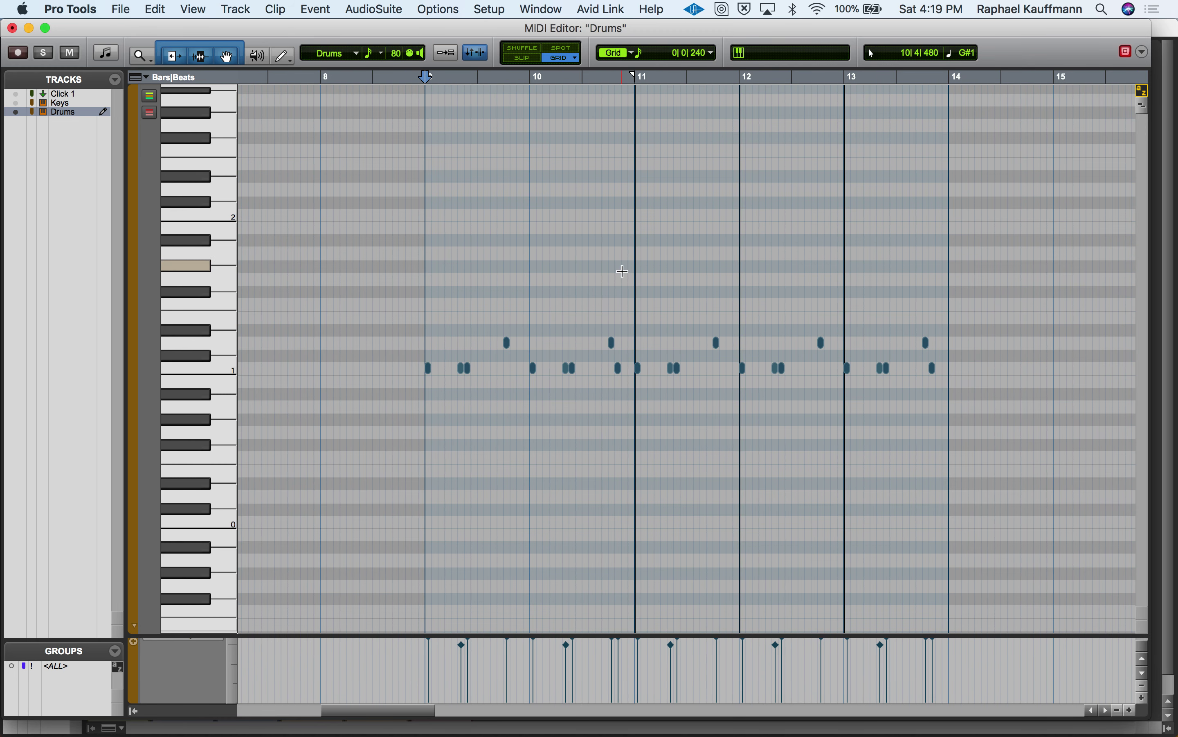
{"action": "left_click", "coordinate": [623, 271]}
{"action": "key", "text": "space"}
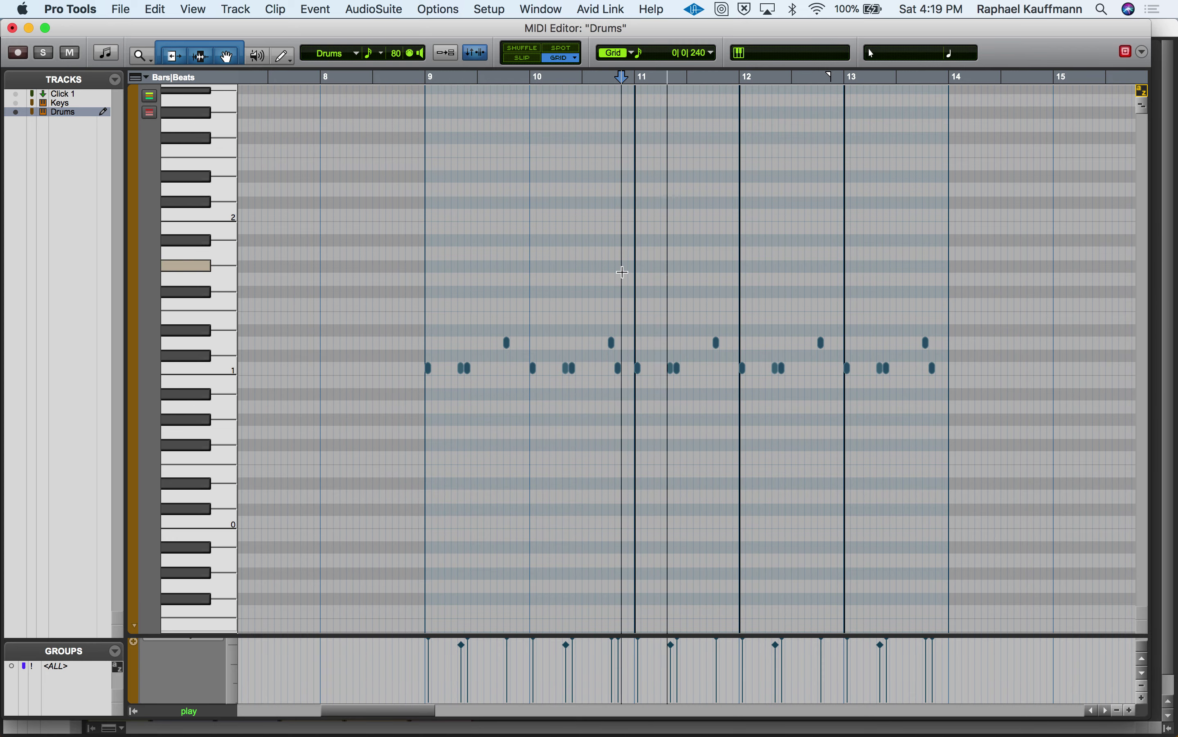
{"action": "key", "text": "super+bracketright"}
{"action": "key", "text": "super+bracketright"}
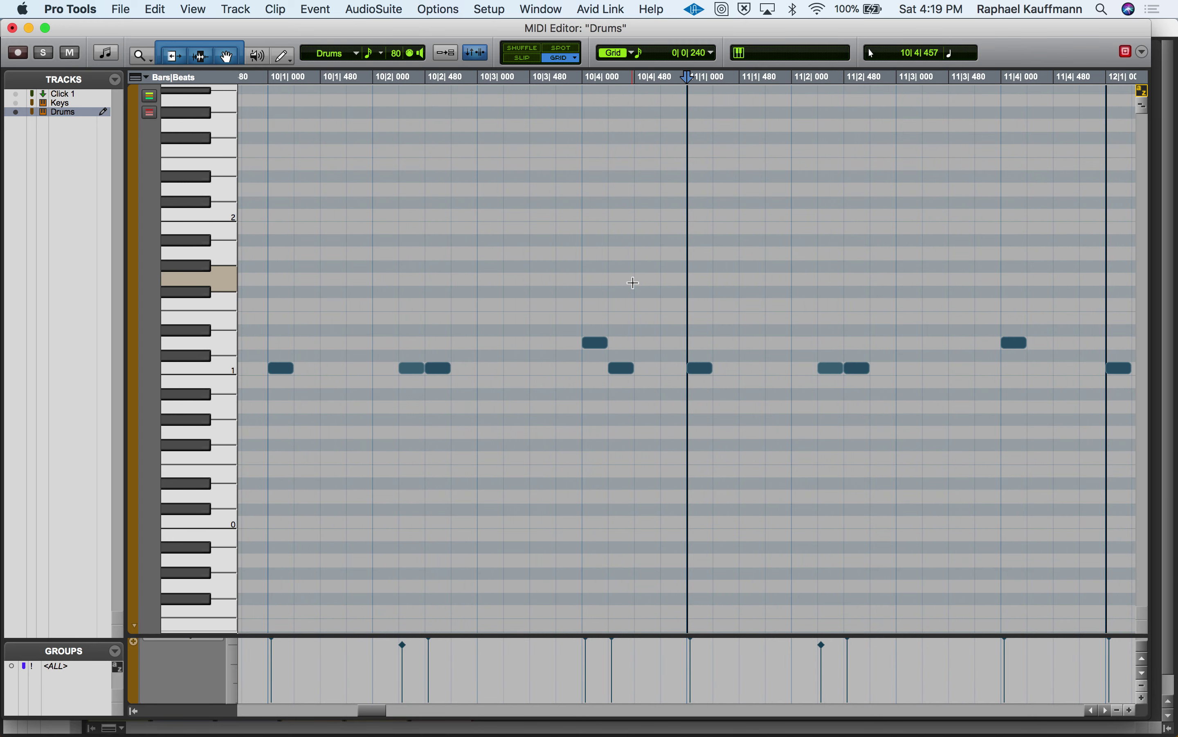
Pencil two F#1 drum hits at 11|1|000 and 11|1|480 and play them back from 10|4.
{"action": "left_click", "coordinate": [701, 292]}
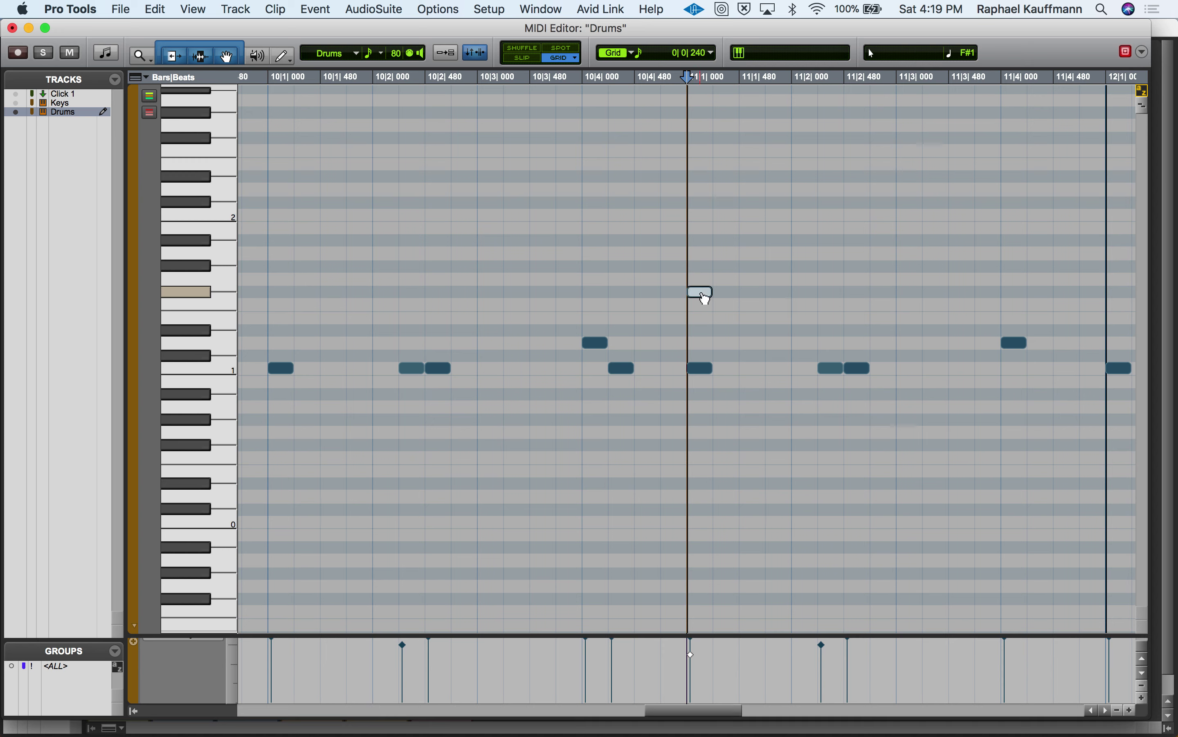
{"action": "left_click", "coordinate": [753, 292]}
{"action": "left_click_drag", "start_coordinate": [679, 278], "coordinate": [767, 299]}
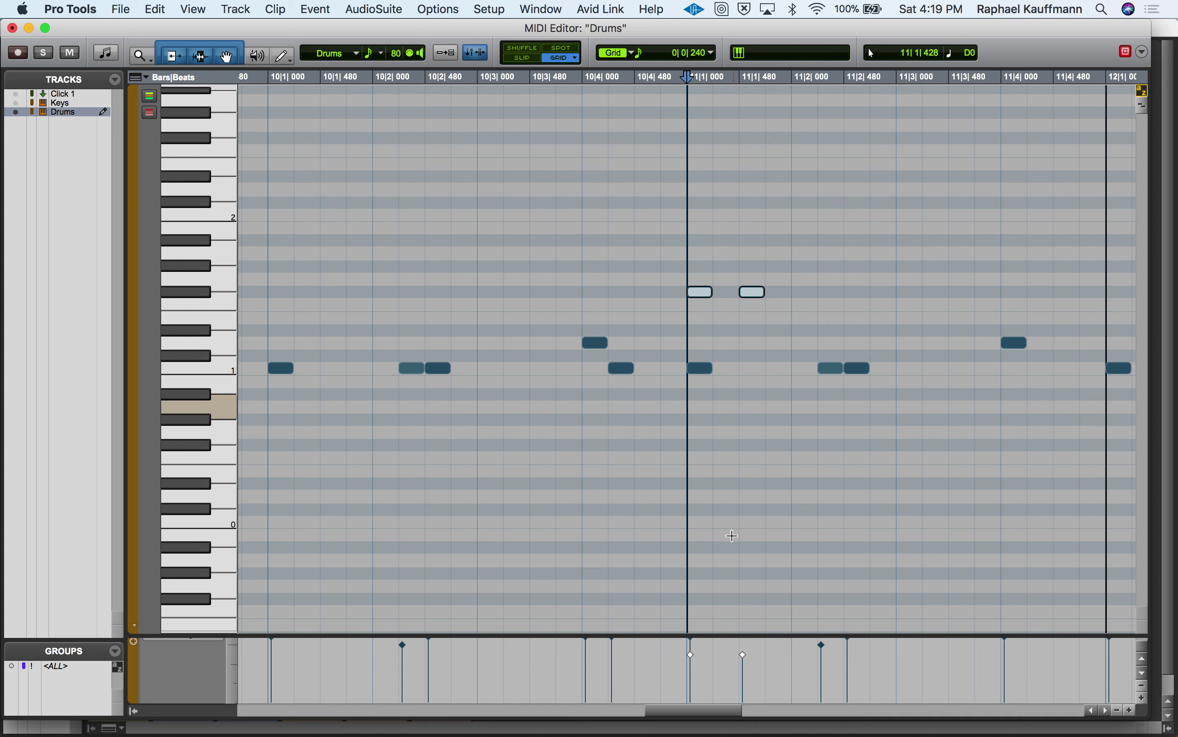
{"action": "left_click", "coordinate": [589, 384]}
{"action": "key", "text": "space"}
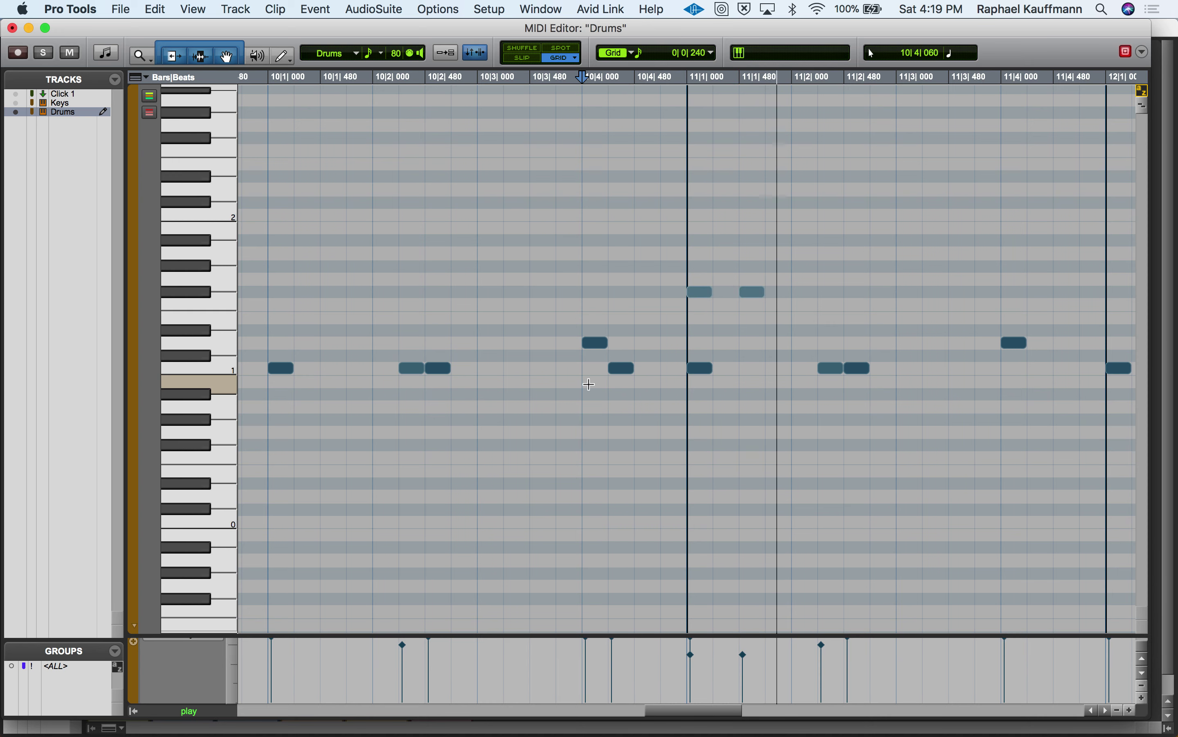
{"action": "key", "text": "space"}
Reopen Drums-04, select the two new bar-11 hits, and play from late in bar 10.
{"action": "left_click", "coordinate": [13, 28]}
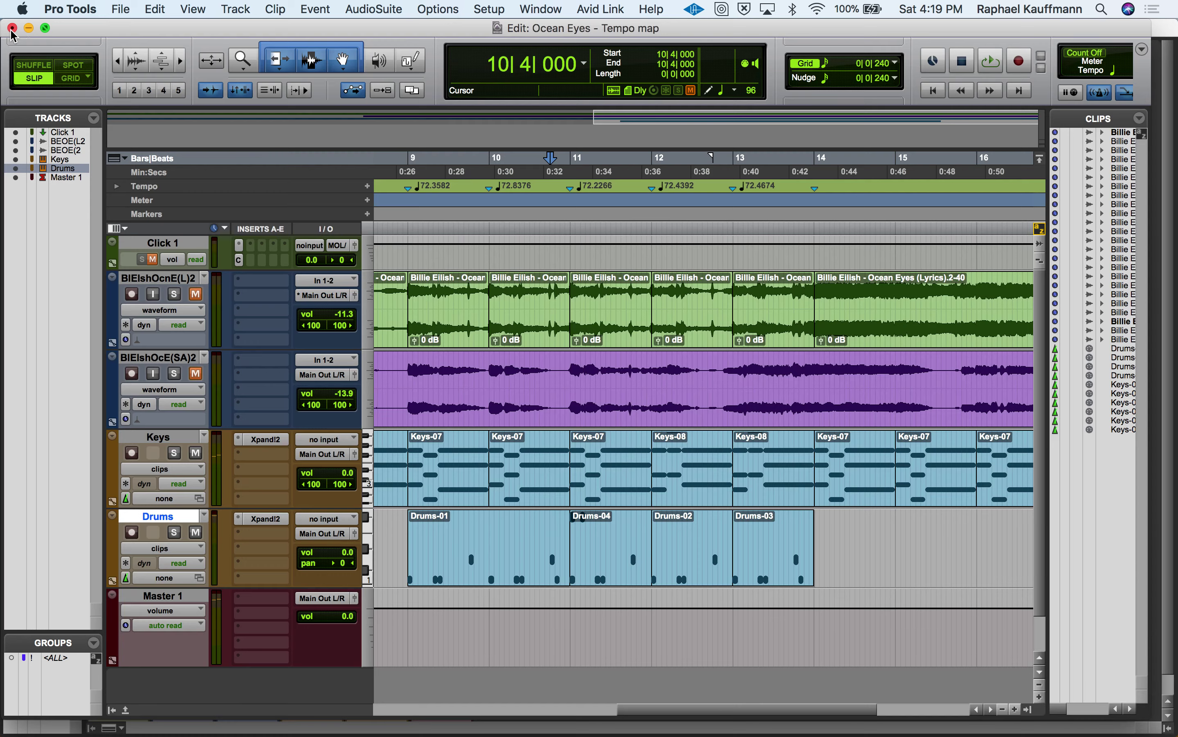
{"action": "double_click", "coordinate": [599, 587]}
{"action": "left_click", "coordinate": [585, 315]}
{"action": "left_click_drag", "start_coordinate": [585, 316], "coordinate": [477, 320]}
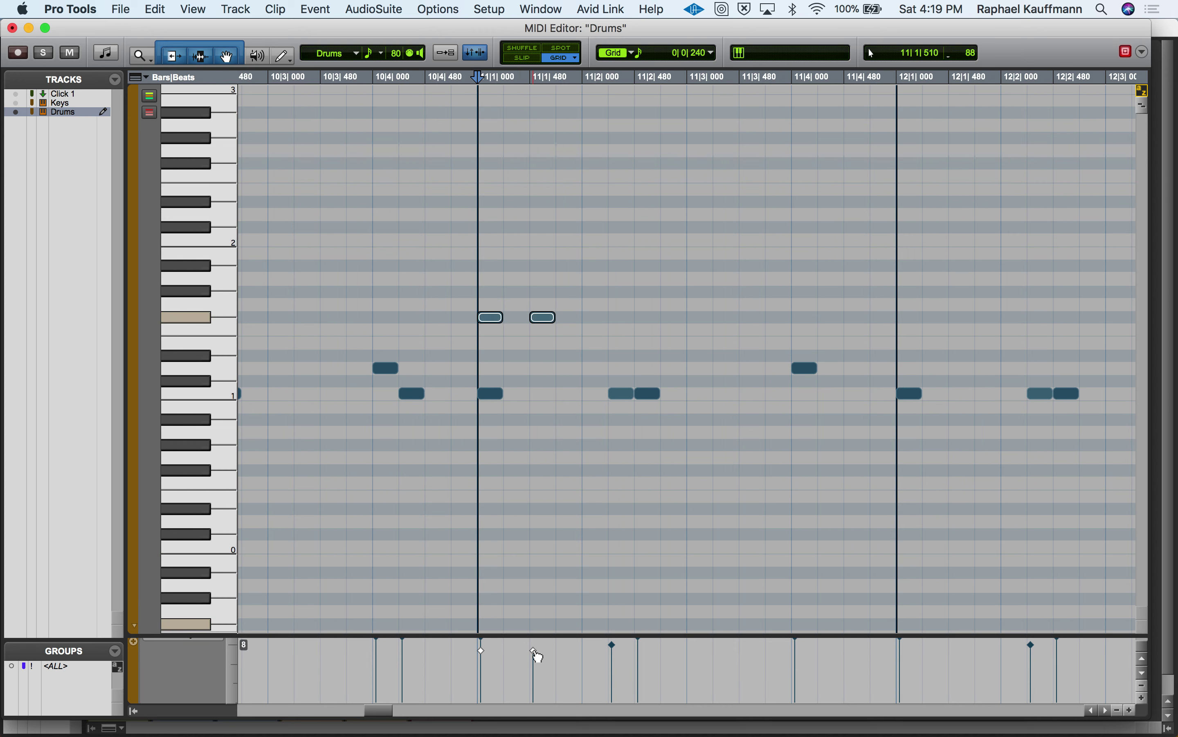
{"action": "left_click", "coordinate": [374, 488]}
{"action": "key", "text": "space"}
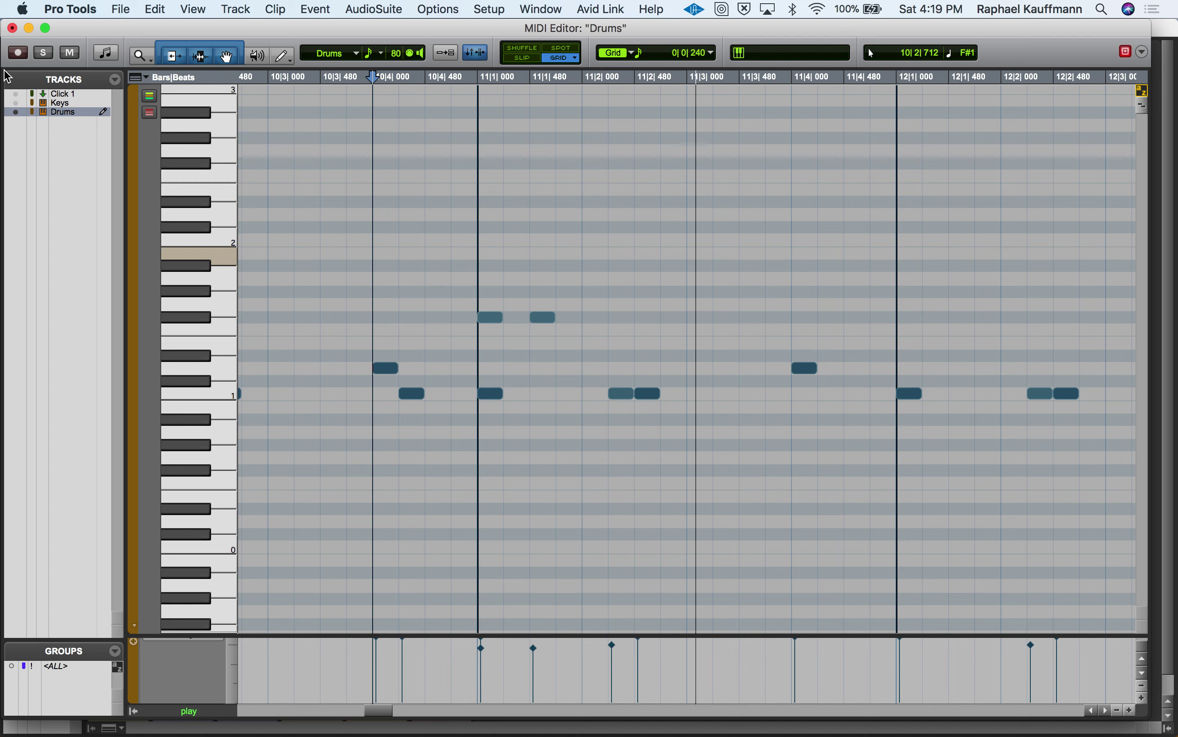
Close the MIDI Editor, stop playback, and widen the view to bars 5–19.
{"action": "left_click", "coordinate": [12, 29]}
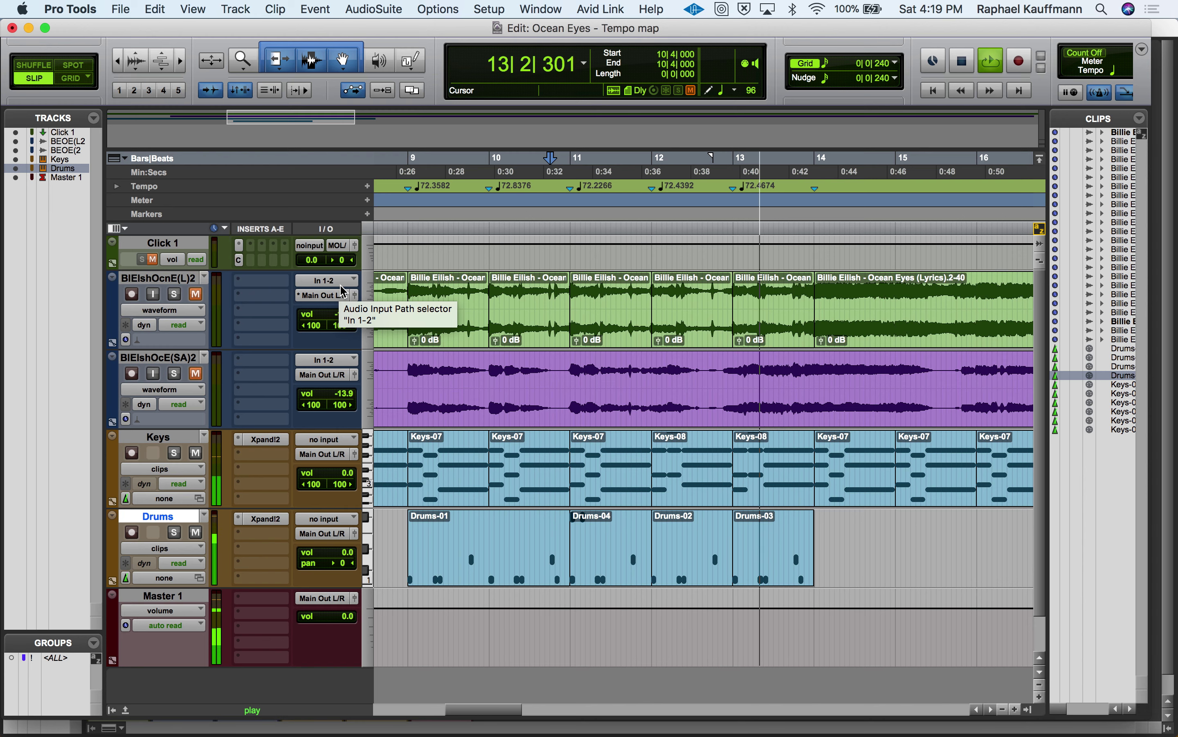
{"action": "key", "text": "space"}
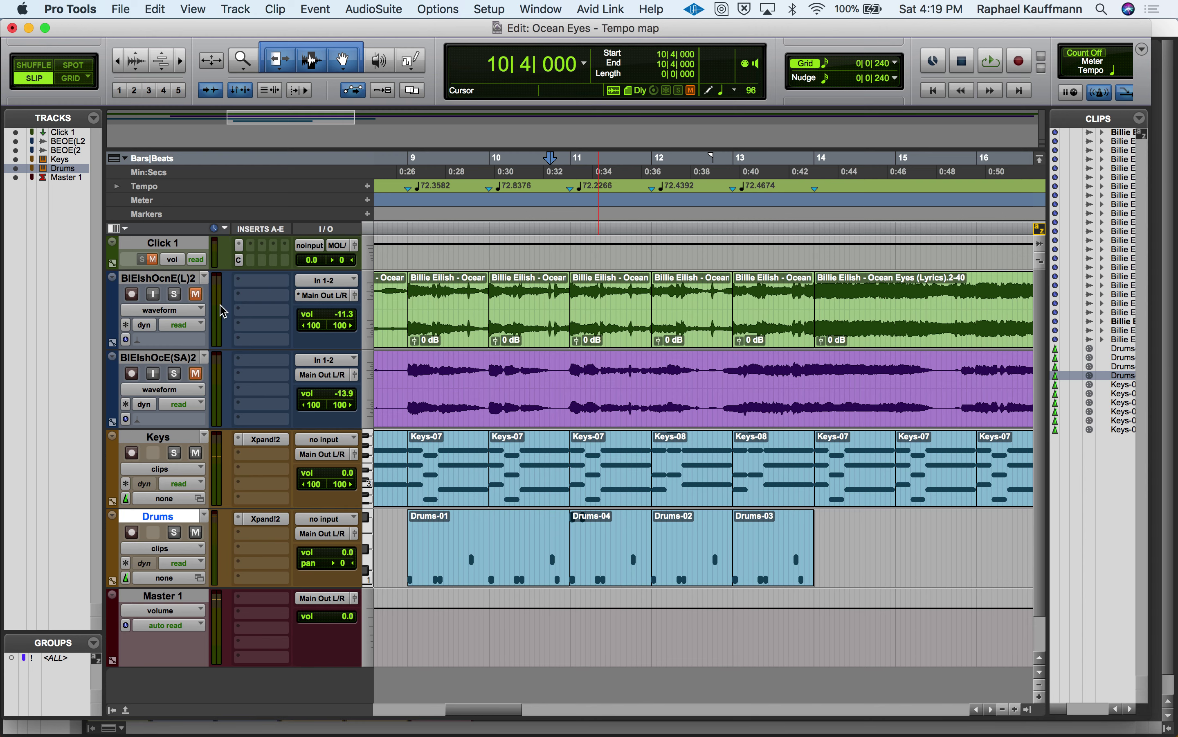
{"action": "key", "text": "r"}
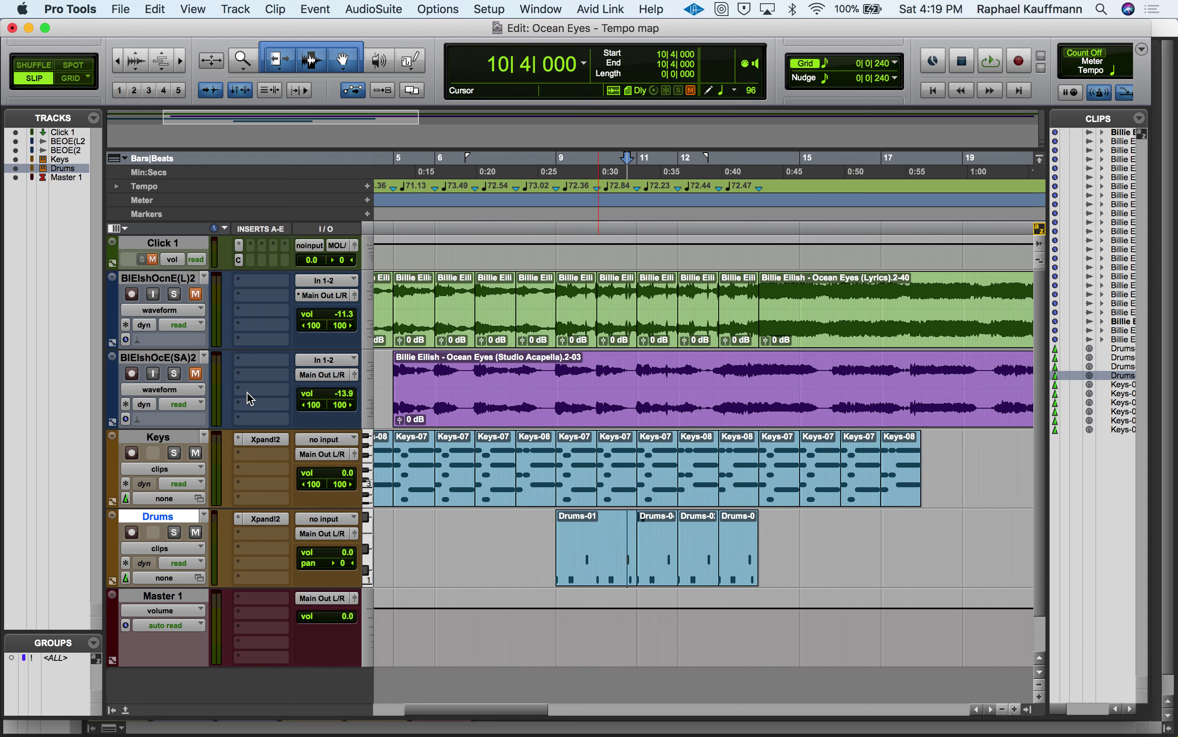
Stop the QuickTime screen recording and name the saved file 'Ocean'.
{"action": "key", "text": "super+Tab"}
{"action": "key", "text": "super+Tab"}
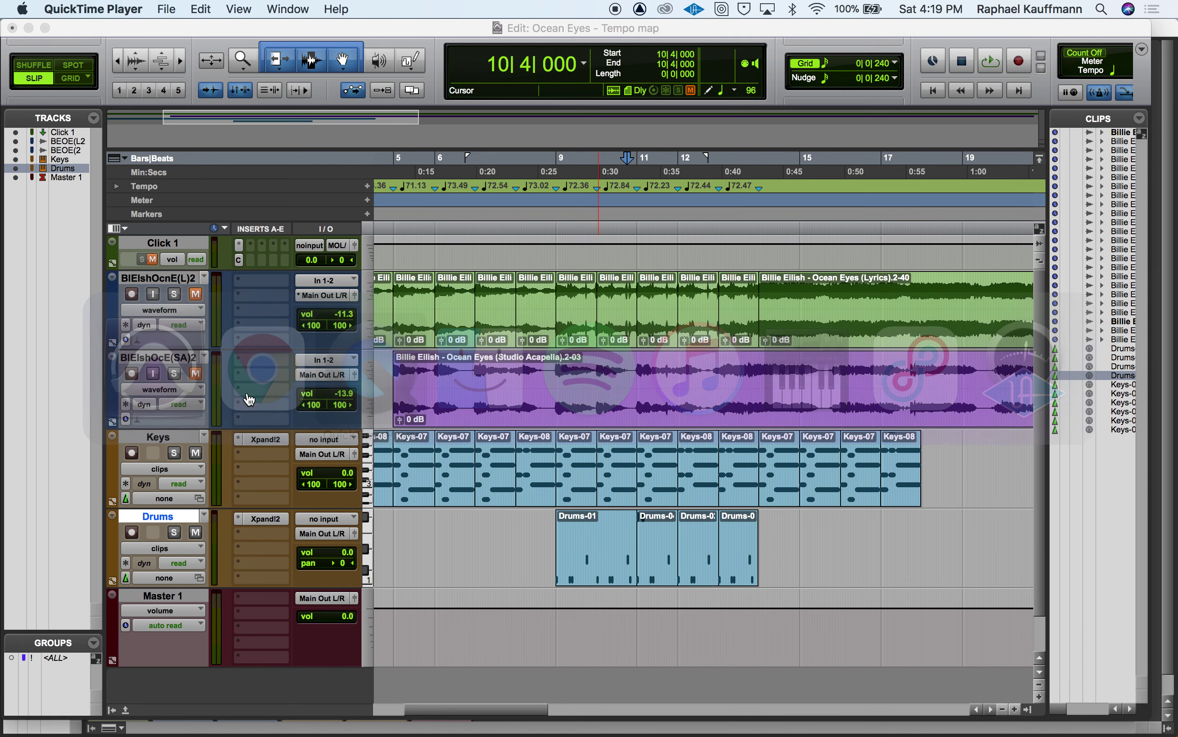
{"action": "key", "text": "super+w"}
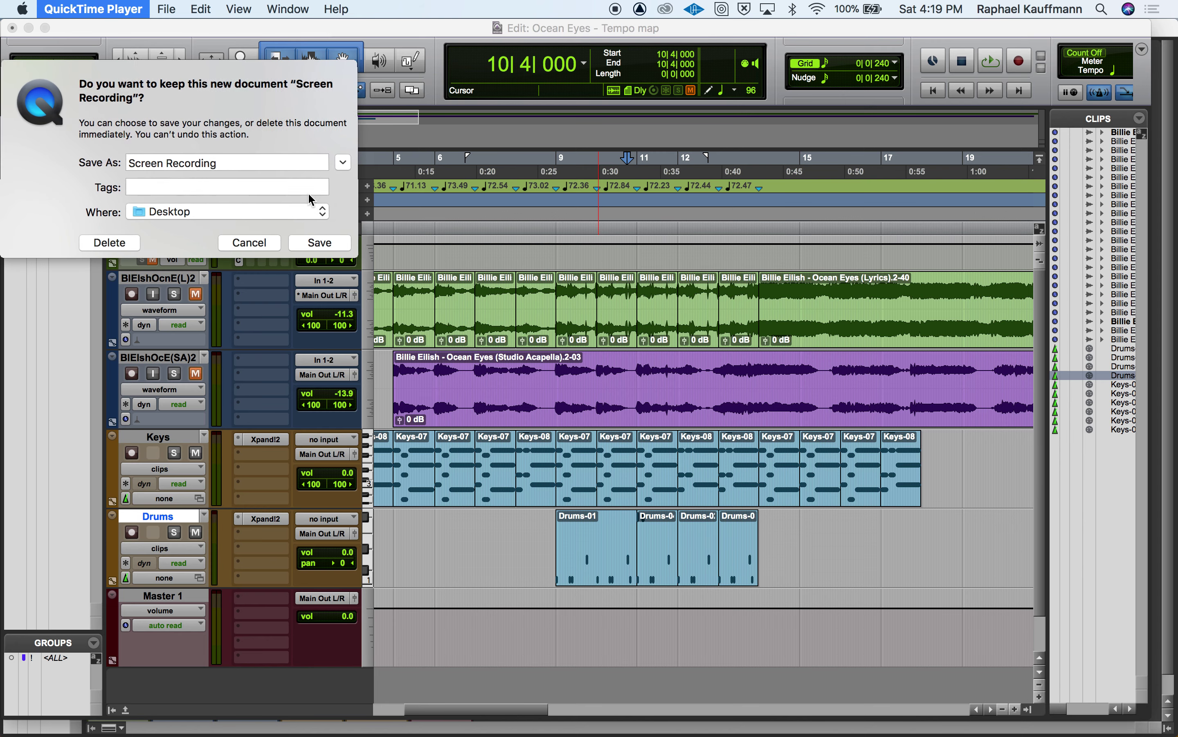
{"action": "type", "text": "Ocean Eyes - Keys & Drums 1"}
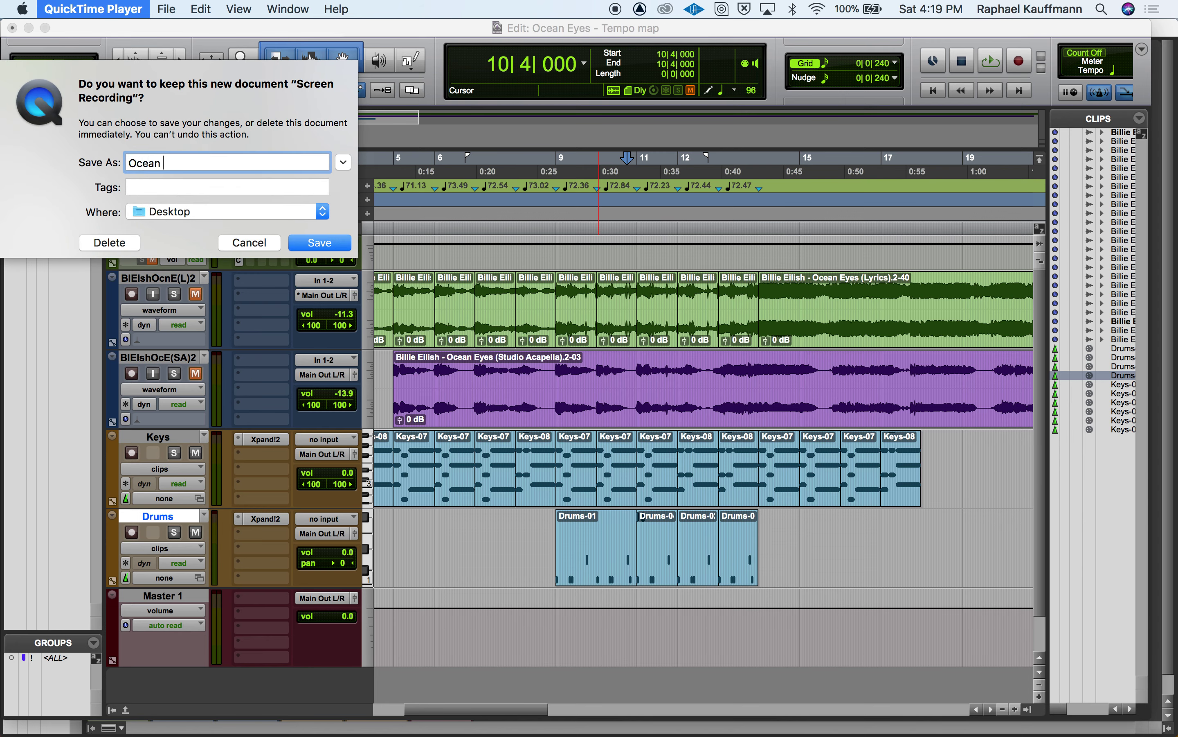